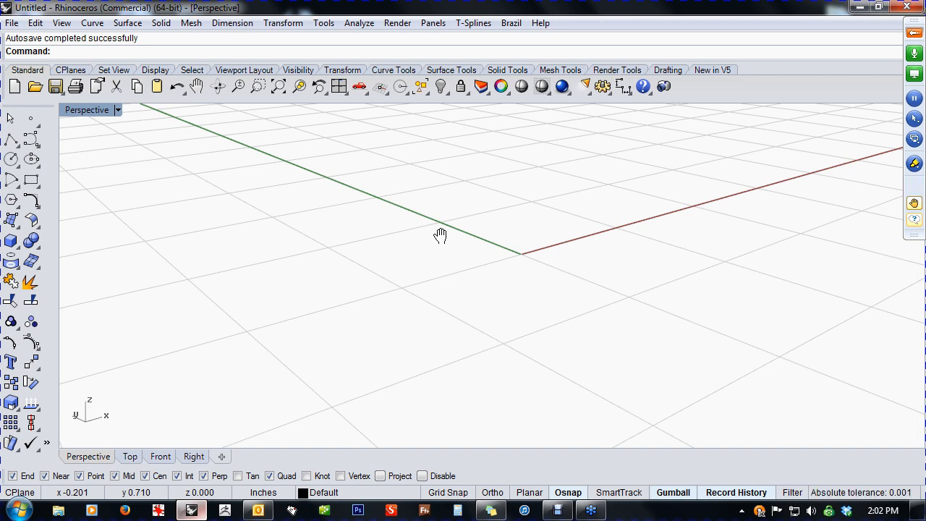
Insert the earbud sketch image as a picture frame in the Front view, beside the origin
shift+right_drag(440, 236, 458, 322)
key(ctrl+F2)
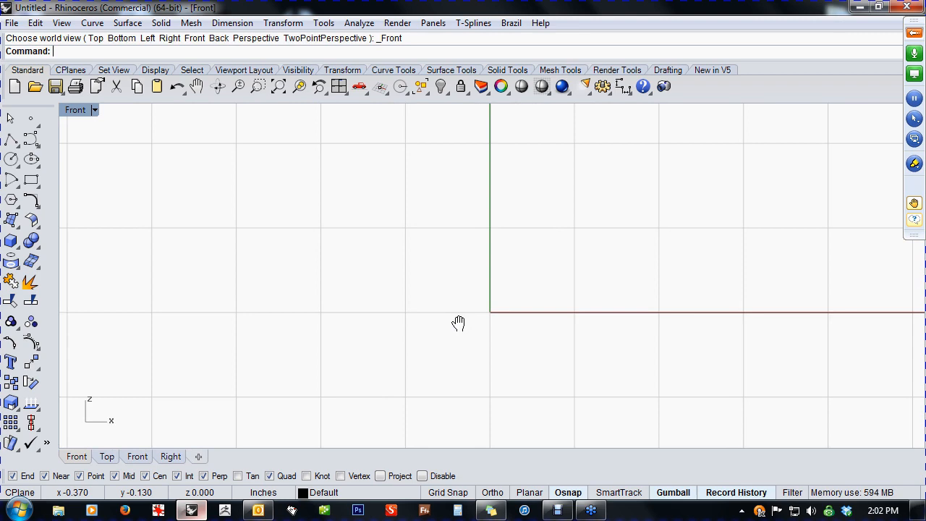
right_drag(458, 323, 436, 301)
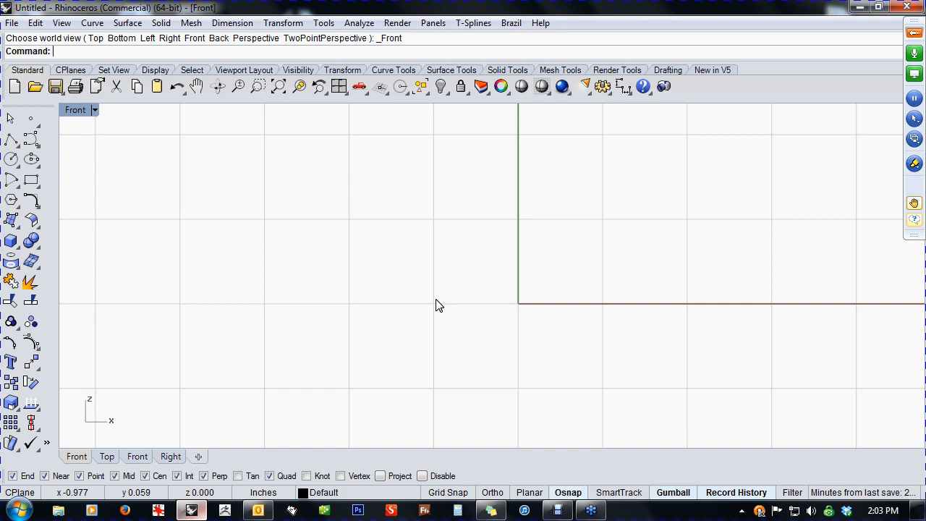
scroll(436, 304, down, 3)
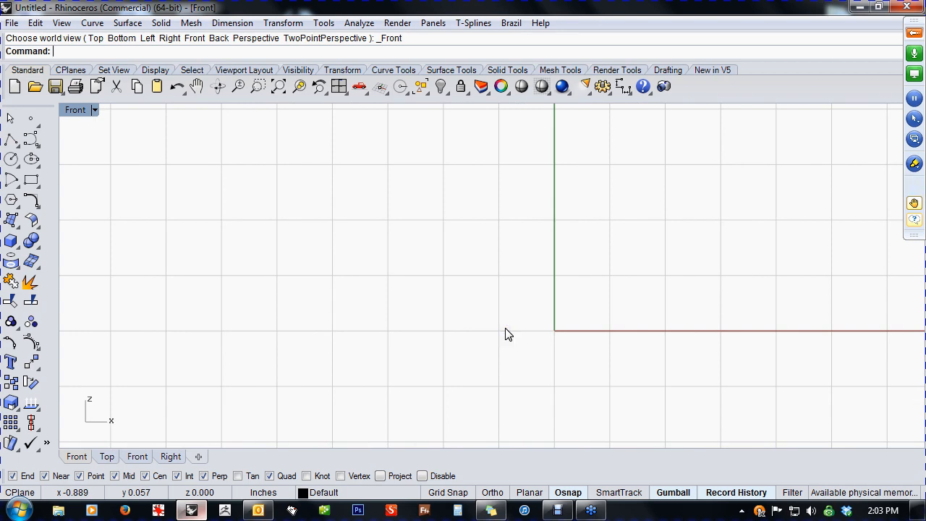
text(PictureFrame)
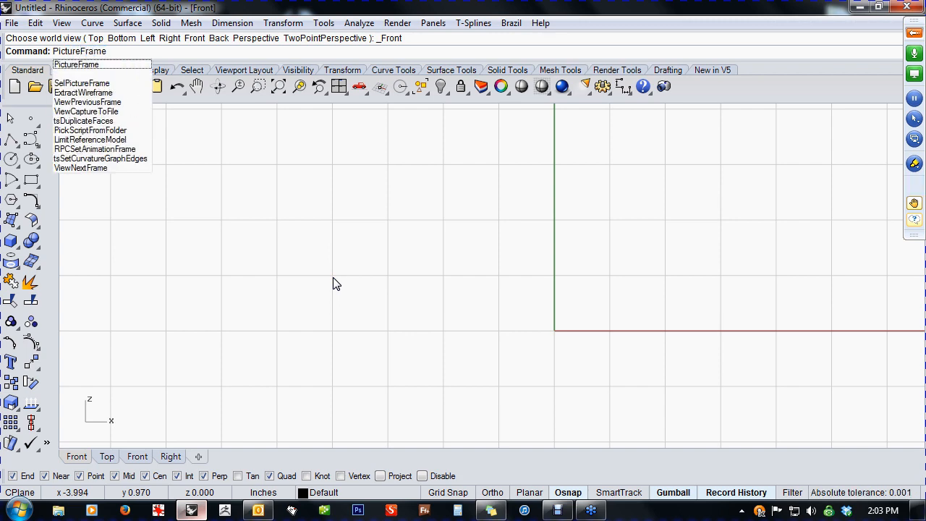
key(Return)
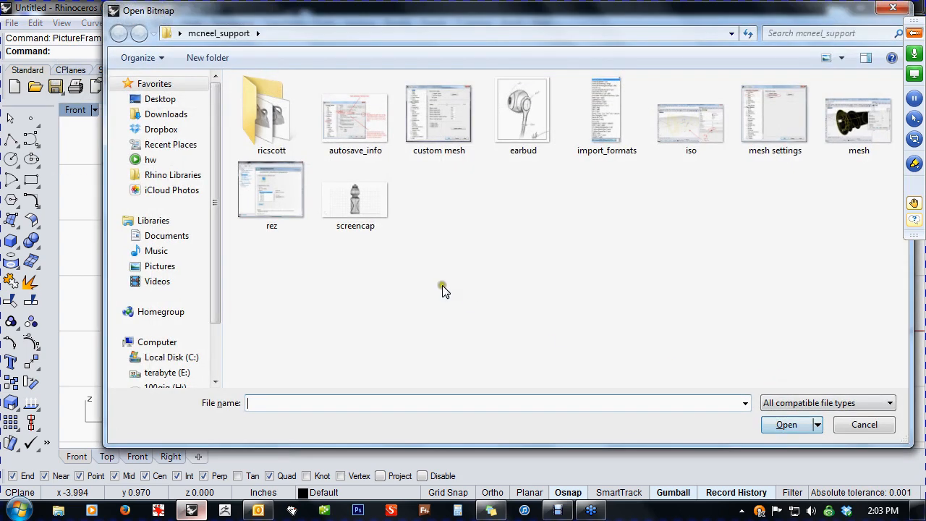
double_click(523, 114)
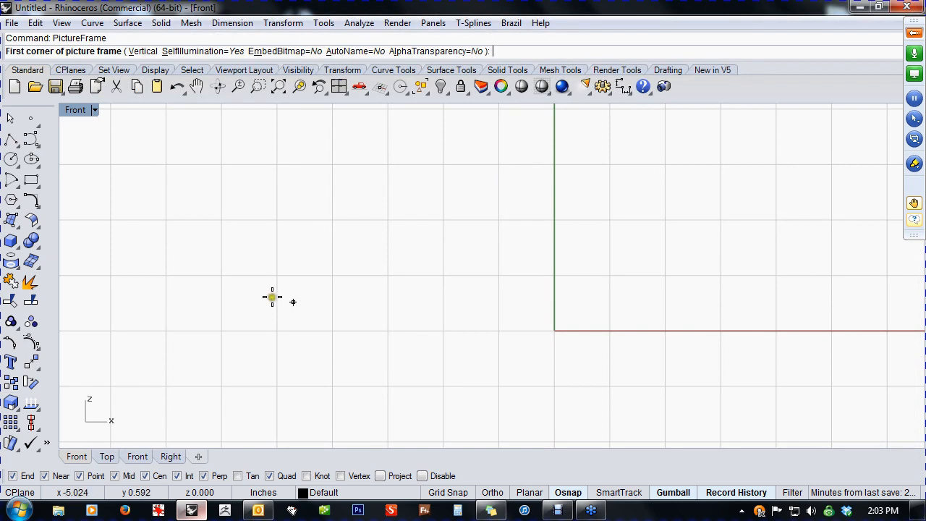
click(249, 291)
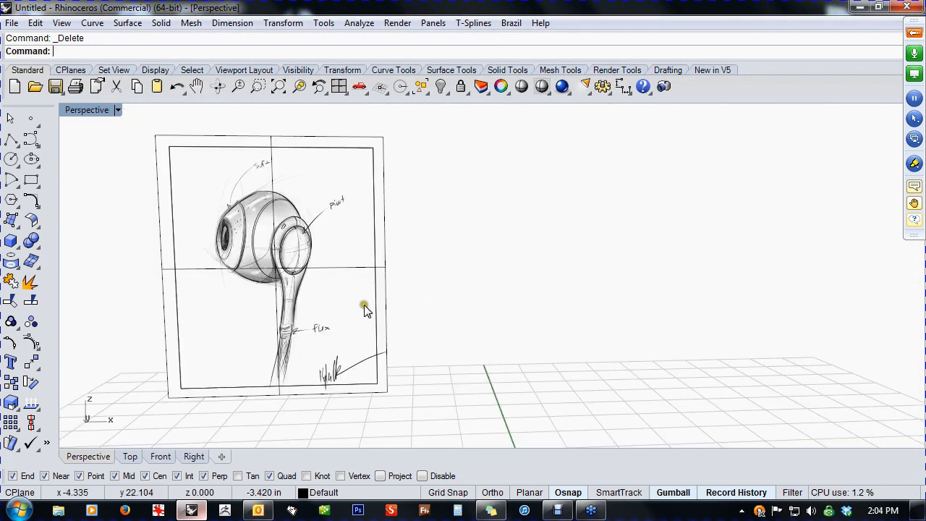
Move the earbud picture about 0.58 in farther from the vertical axis in the Front view
mouse_move(418, 323)
right_down()
mouse_move(451, 347)
mouse_move(456, 331)
right_up()
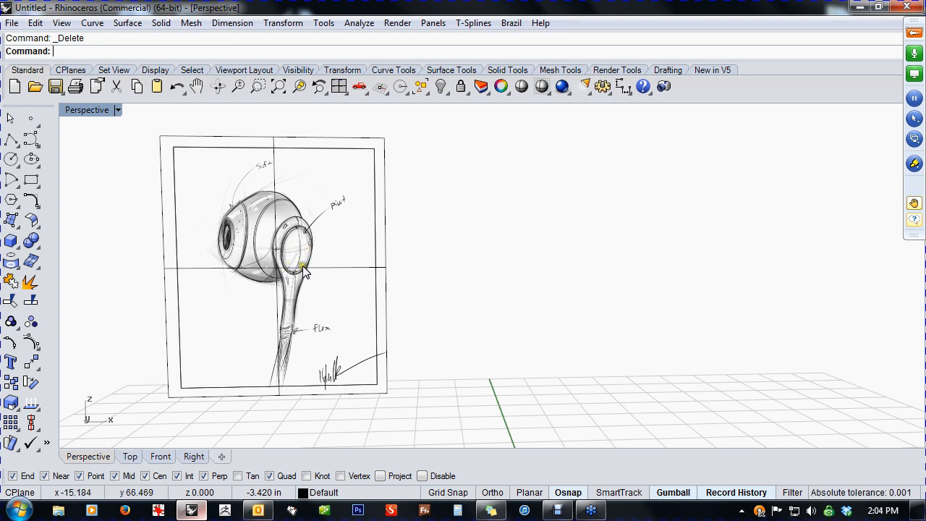
mouse_move(471, 352)
shift+right_down()
mouse_move(416, 286)
mouse_move(429, 307)
shift+right_up()
scroll(442, 308, down, 2)
scroll(416, 286, down, 2)
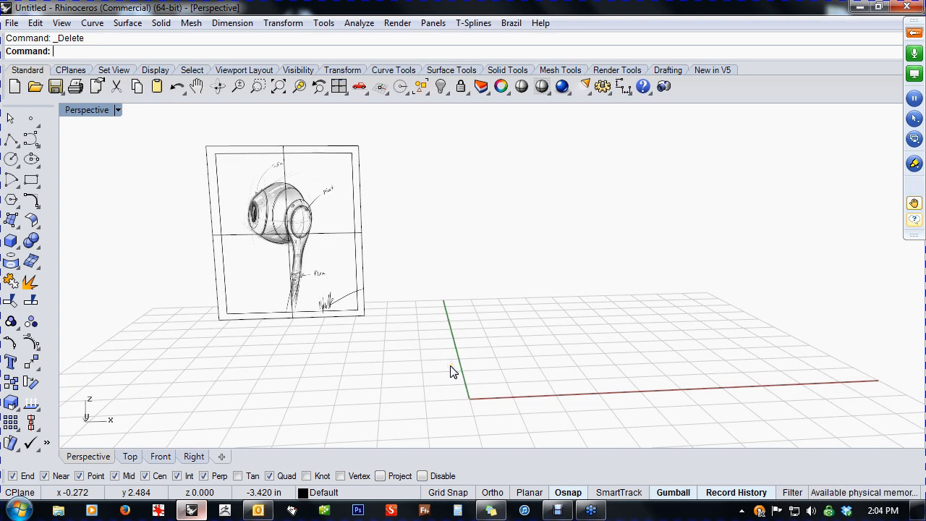
shift+right_drag(439, 365, 472, 381)
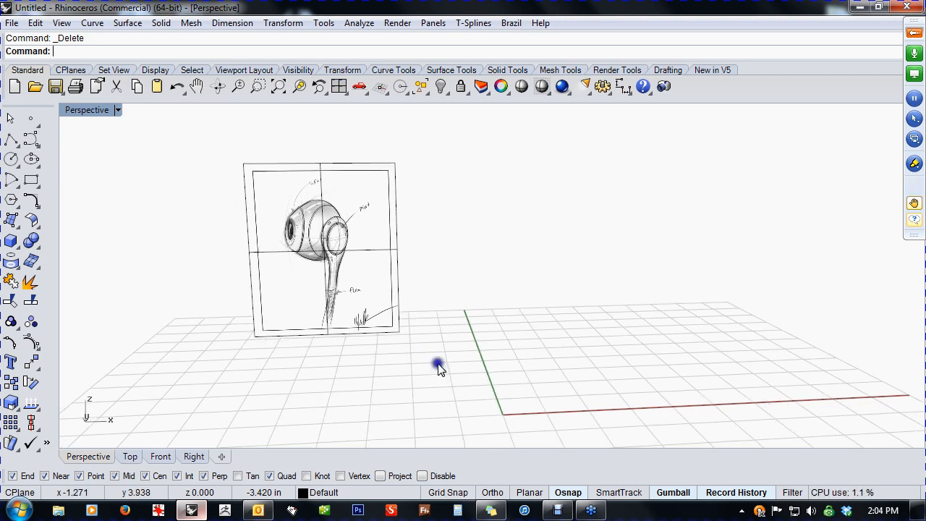
key(ctrl+F2)
mouse_move(421, 354)
right_down()
mouse_move(321, 311)
mouse_move(287, 284)
right_up()
click(279, 281)
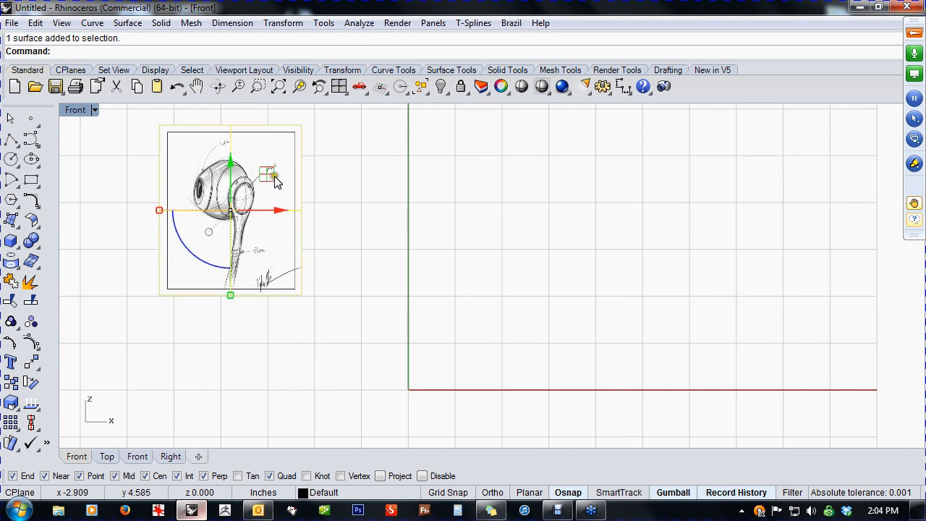
drag(268, 176, 242, 173)
right_drag(325, 224, 343, 261)
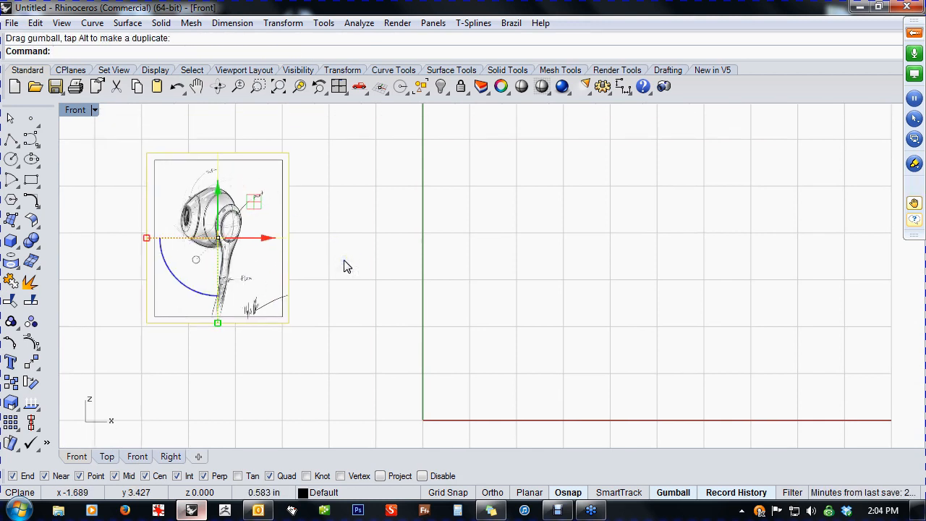
Open the earbud picture's material properties and try out its transparency, returning it to 0%
click(249, 272)
click(342, 273)
click(240, 267)
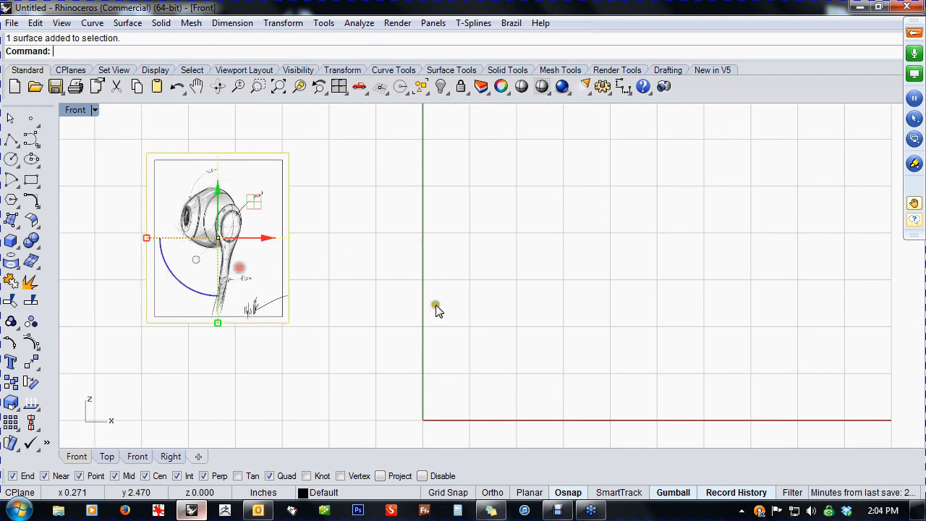
key(F3)
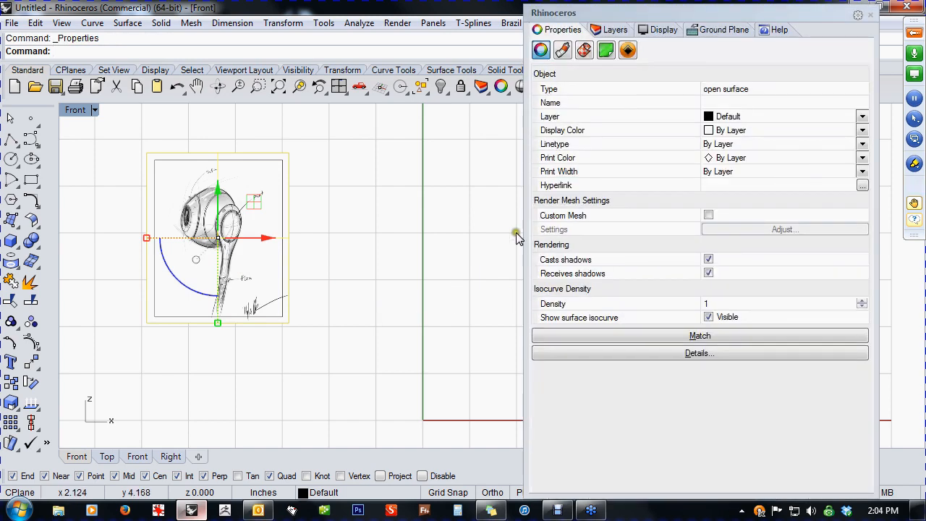
click(564, 50)
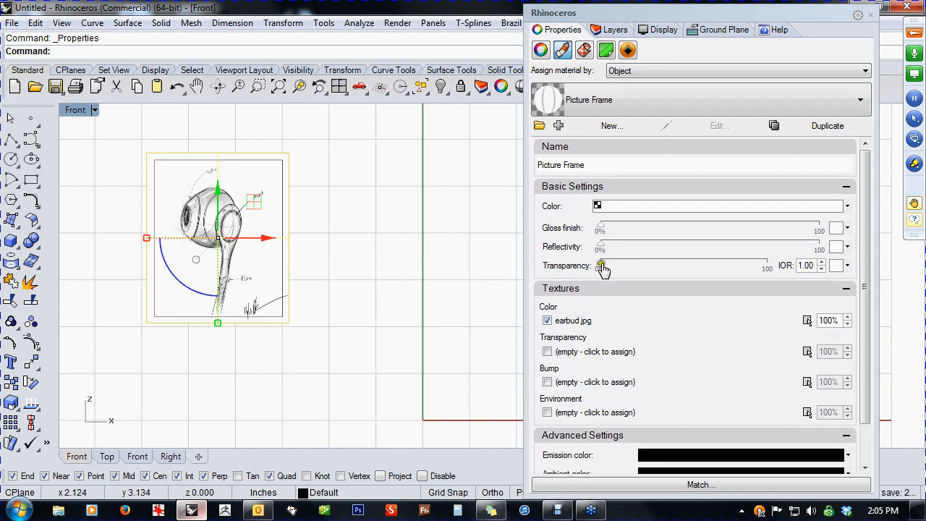
mouse_move(603, 268)
mouse_down()
mouse_move(756, 267)
mouse_move(592, 260)
mouse_up()
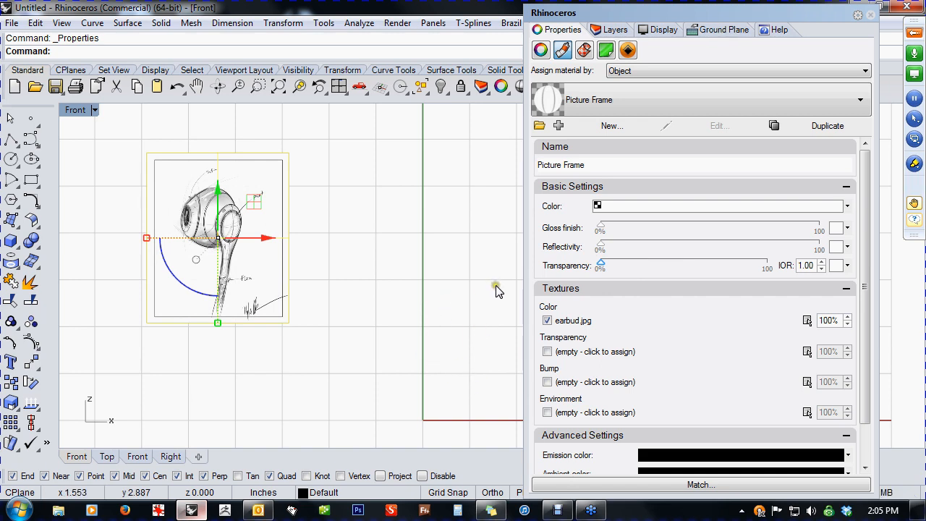
mouse_move(600, 268)
mouse_down()
mouse_move(748, 272)
mouse_move(594, 266)
mouse_up()
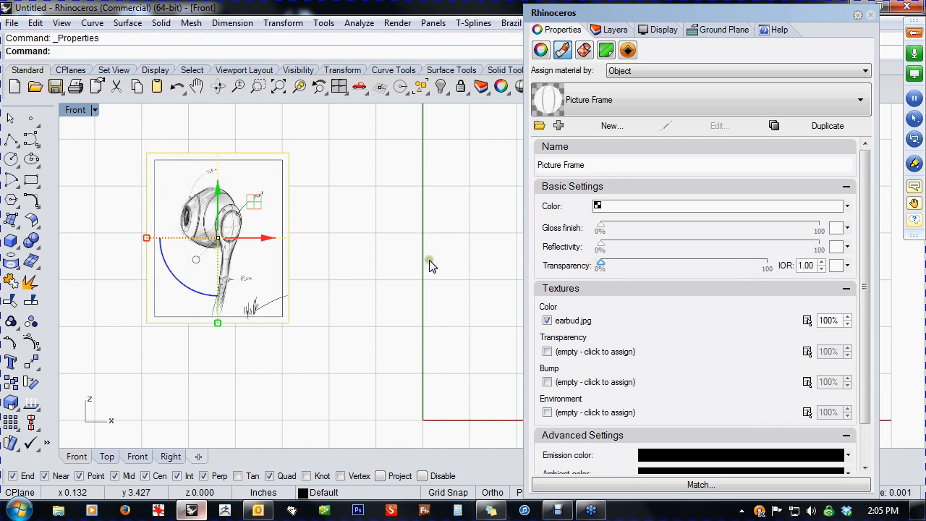
click(871, 15)
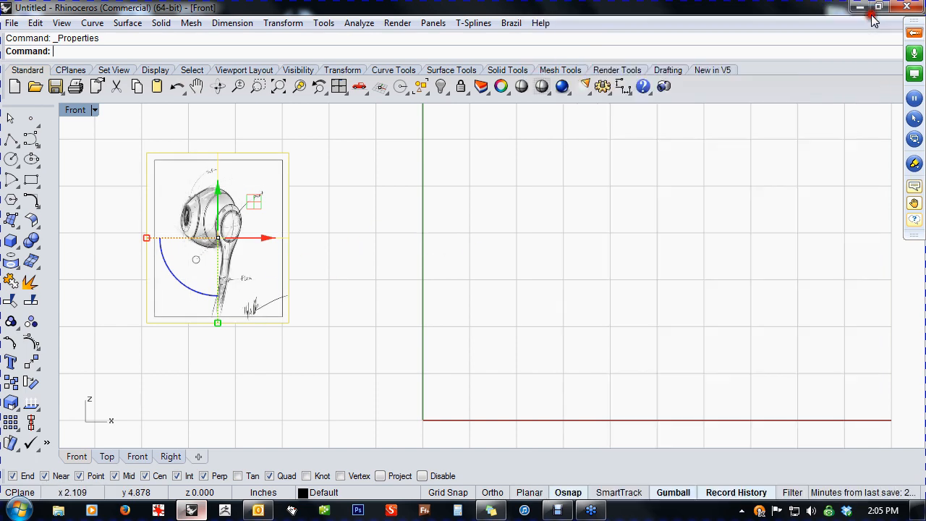
Move the earbud picture farther left of the origin and slightly lower in the Front view, and deselect it
click(462, 298)
right_drag(418, 369, 319, 251)
drag(299, 236, 244, 278)
right_drag(325, 318, 388, 325)
scroll(474, 346, up, 2)
right_drag(477, 353, 688, 432)
scroll(564, 374, up, 6)
right_drag(564, 374, 667, 418)
scroll(640, 387, down, 2)
right_drag(628, 382, 613, 387)
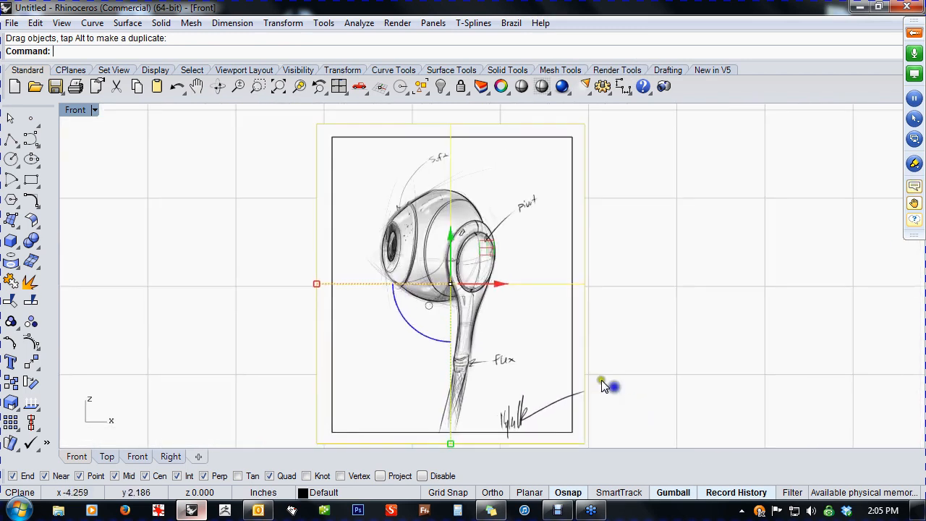
click(641, 281)
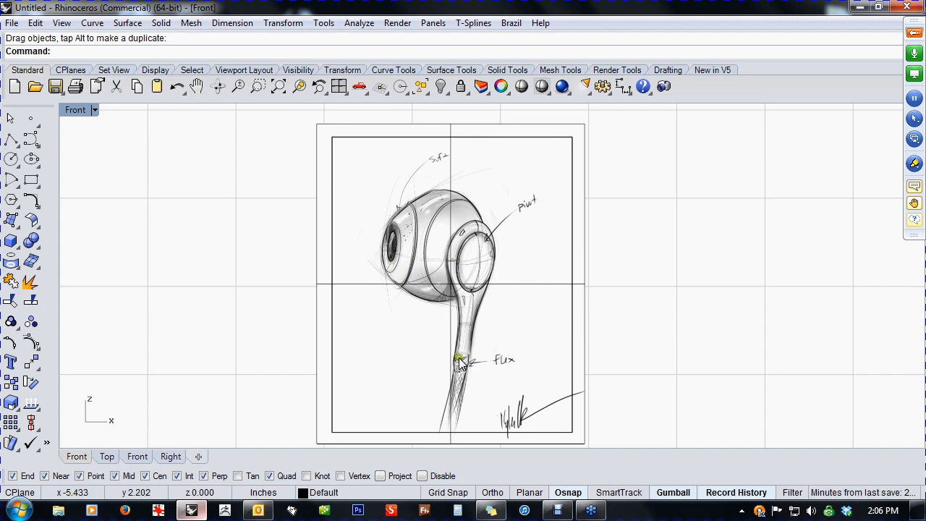
Create a sphere centred on the origin with a diameter of about 2.1 in, with Ortho turned on
scroll(464, 374, down, 8)
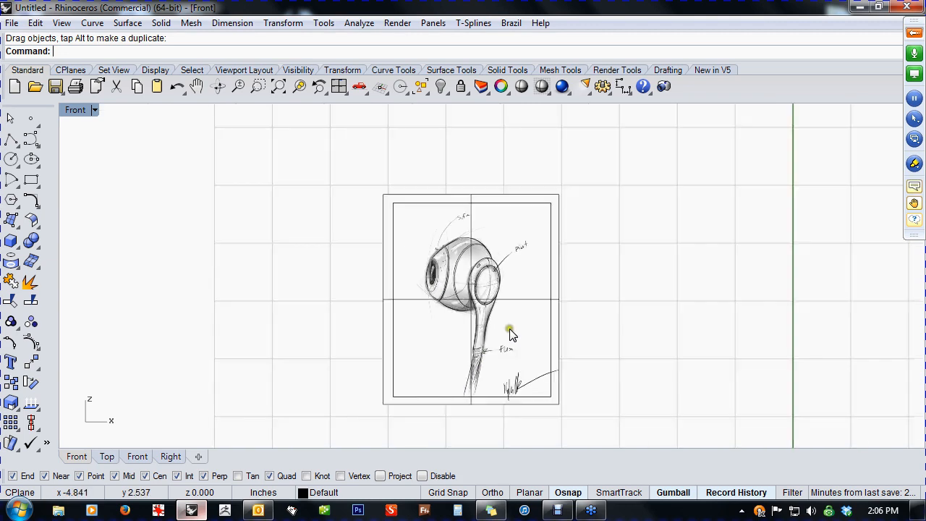
right_drag(467, 340, 422, 288)
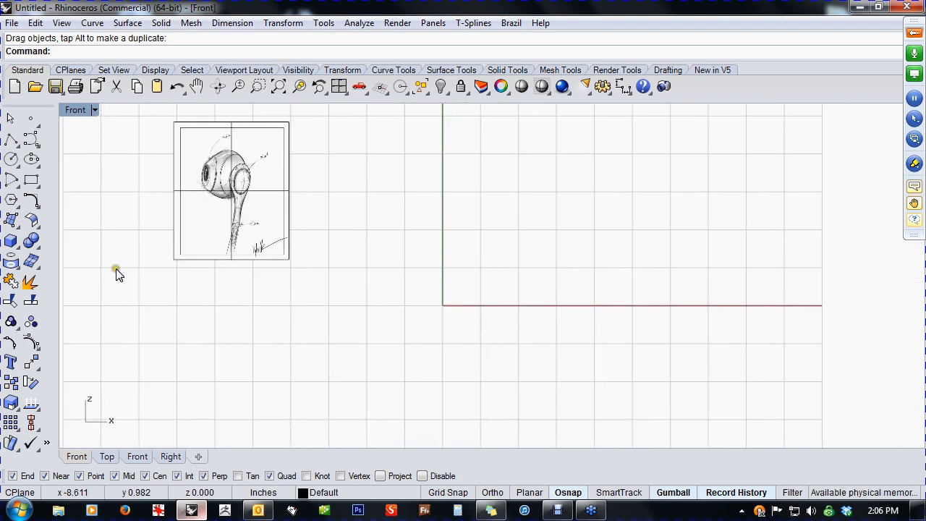
click(20, 247)
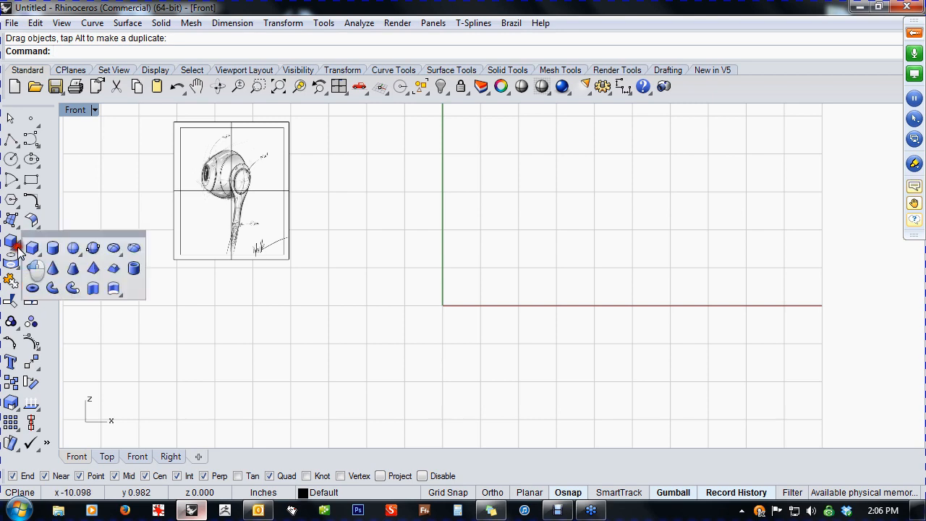
click(73, 247)
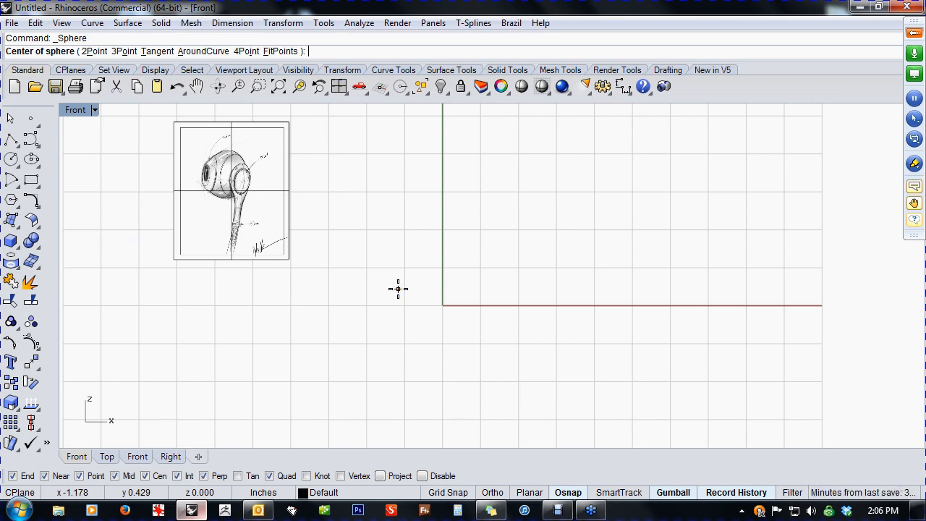
text(0)
key(Return)
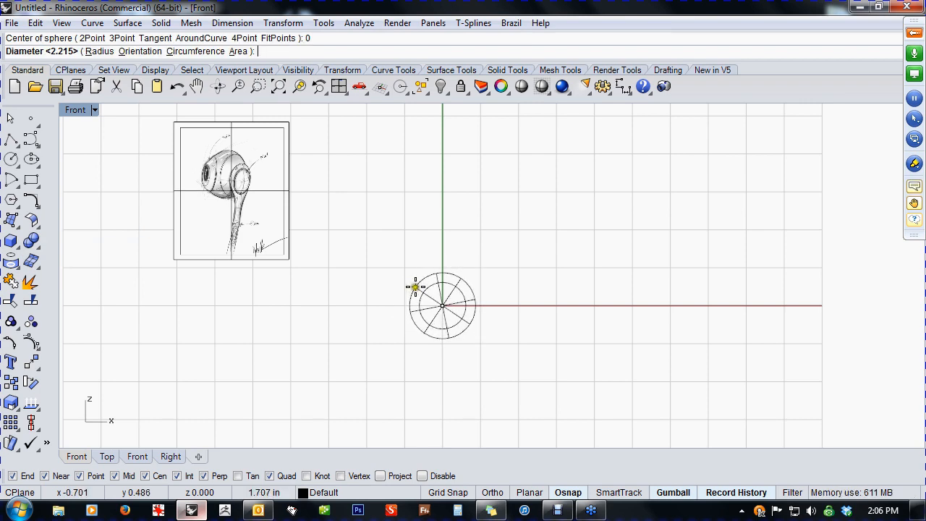
key(shift)
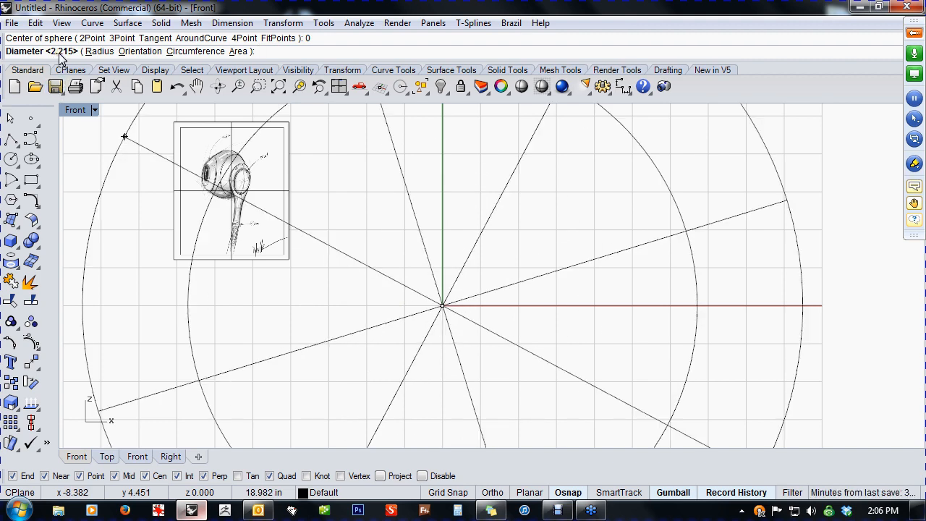
key(F8)
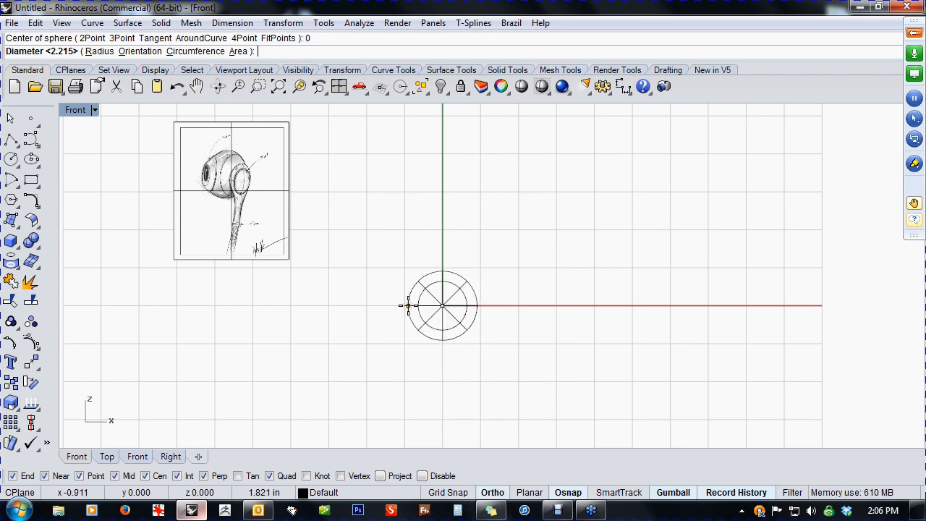
click(403, 305)
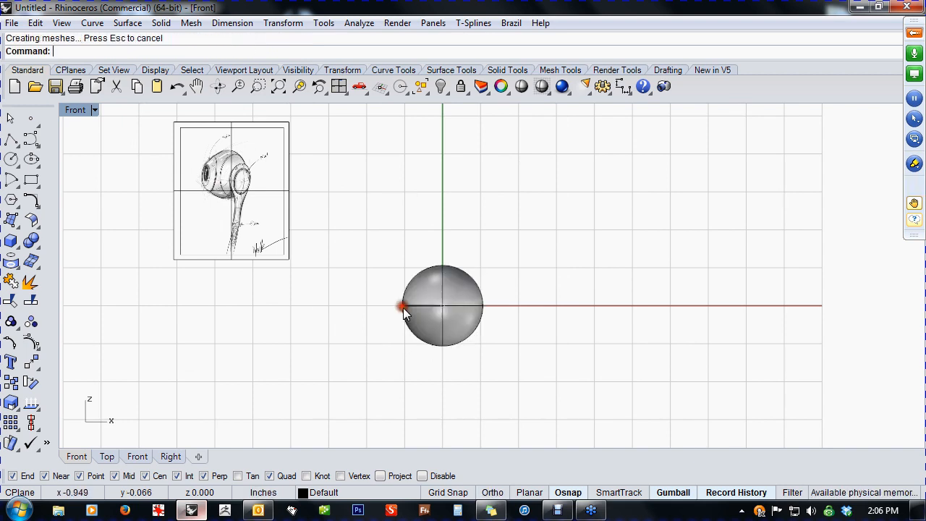
Select the sphere at the origin and turn on its control points
scroll(423, 332, up, 3)
scroll(454, 324, down, 4)
mouse_move(453, 324)
right_down()
mouse_move(466, 336)
mouse_move(455, 352)
right_up()
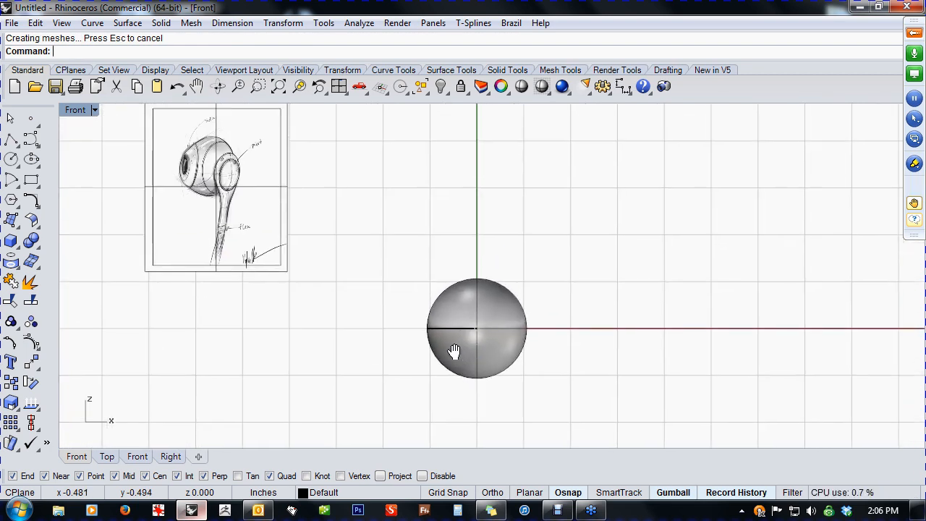
click(454, 352)
middle_click(454, 352)
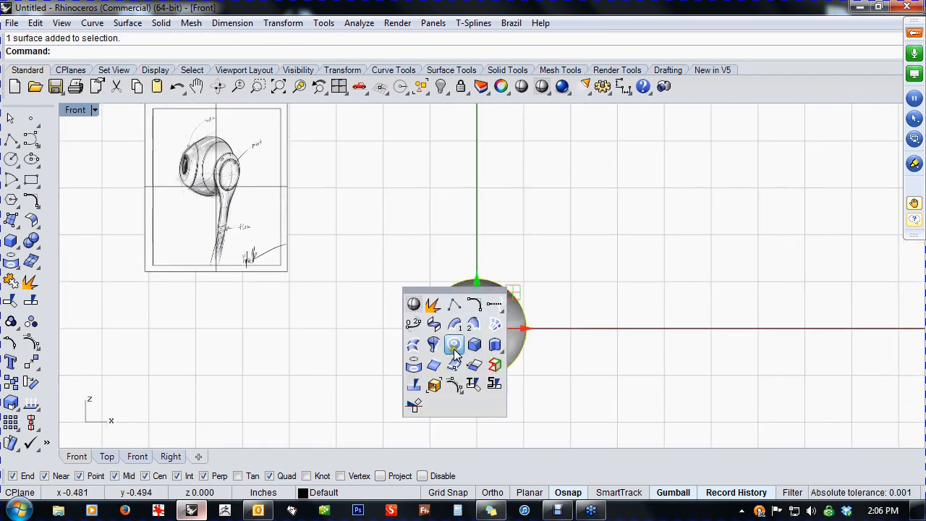
click(341, 352)
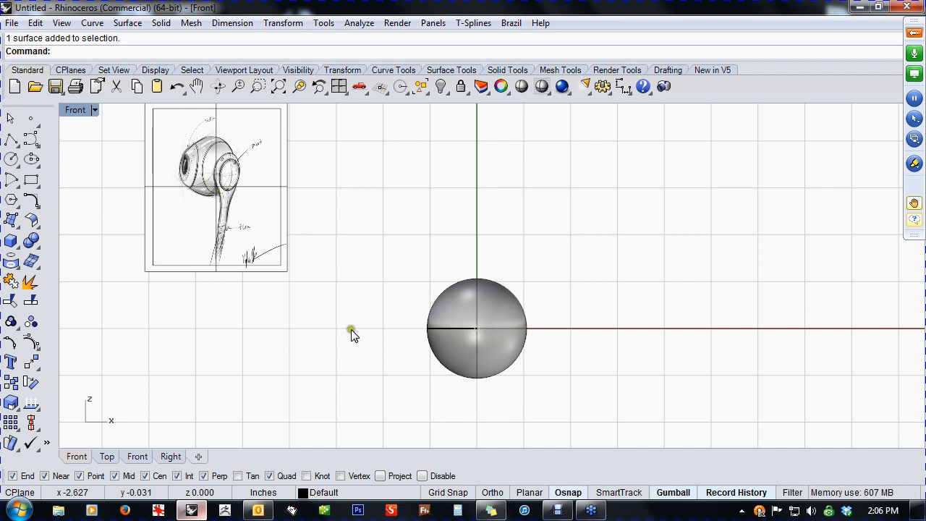
middle_click(455, 346)
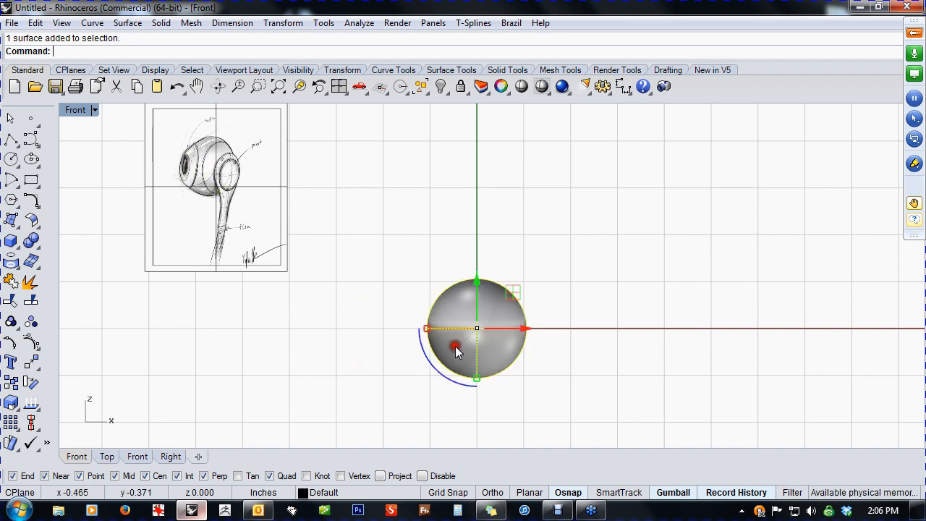
click(284, 323)
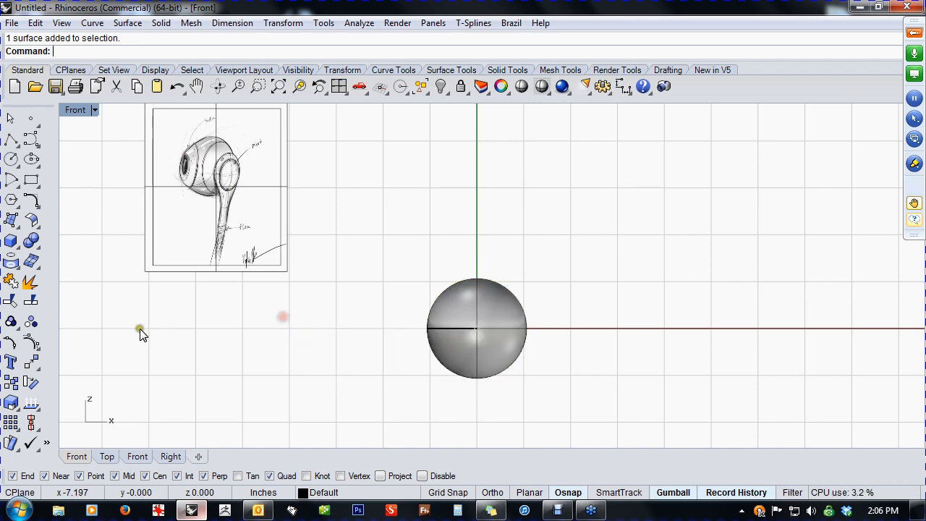
click(458, 356)
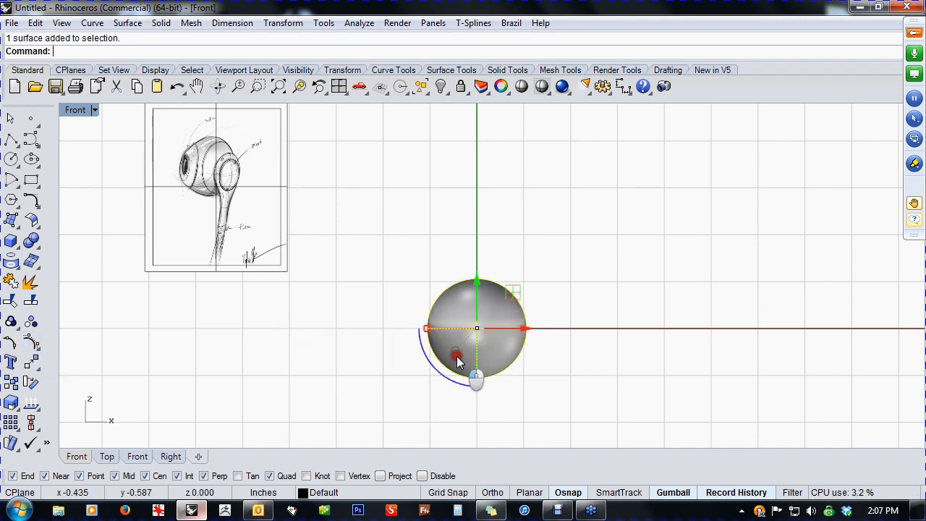
click(32, 343)
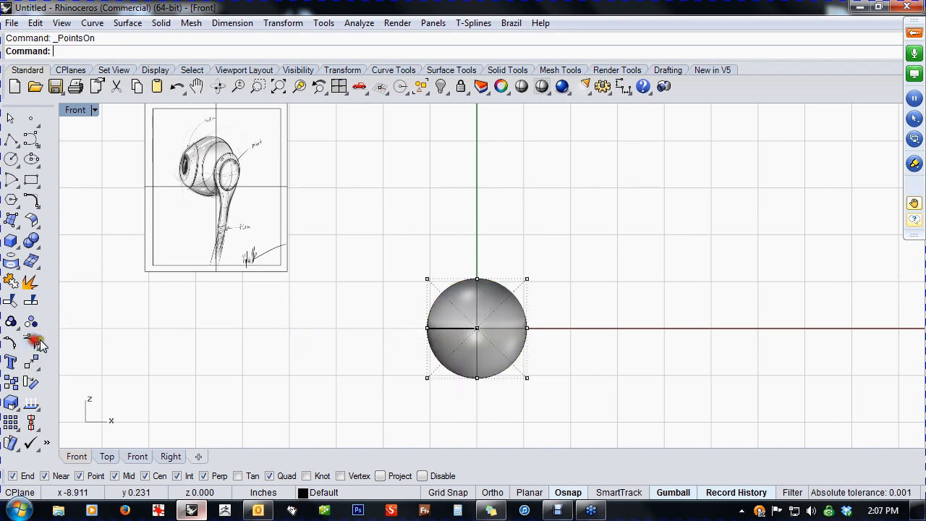
Try to stretch the sphere in the Perspective view by pulling the control points of one end about 1.5 in along negative Y
right_click(409, 360)
mouse_move(475, 355)
right_down()
mouse_move(481, 330)
mouse_move(360, 325)
mouse_move(579, 349)
mouse_move(681, 326)
mouse_move(524, 368)
mouse_move(566, 347)
right_up()
scroll(437, 313, up, 4)
right_drag(438, 315, 403, 333)
drag(361, 222, 440, 440)
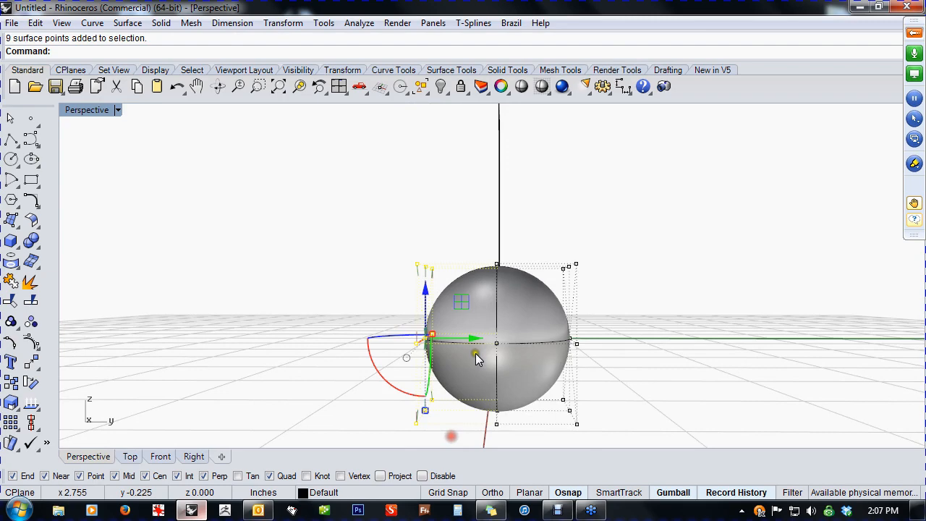
scroll(476, 353, down, 2)
drag(492, 350, 430, 351)
Try to reshape the stretched end by scaling its upper and lower control points vertically, and examine the resulting edge up close
right_drag(430, 352, 475, 309)
drag(309, 229, 352, 292)
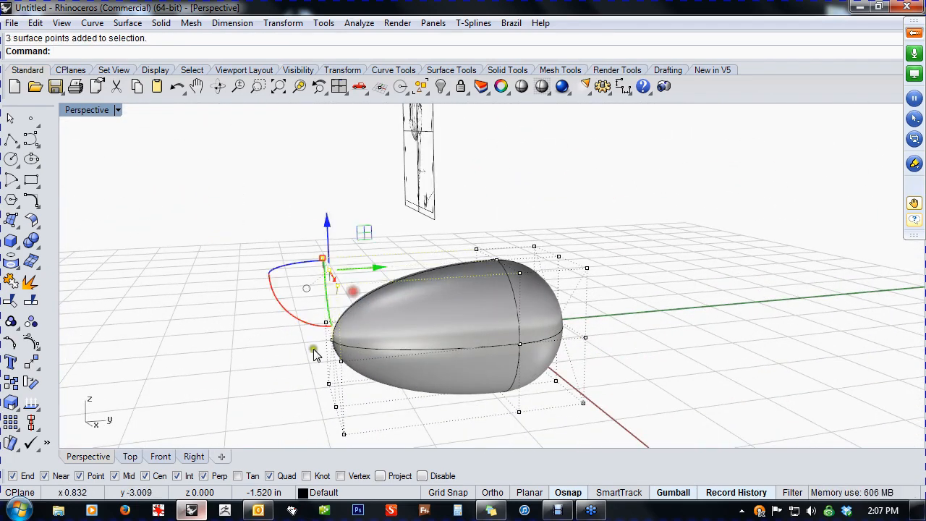
right_drag(320, 393, 321, 349)
shift+drag(296, 365, 375, 430)
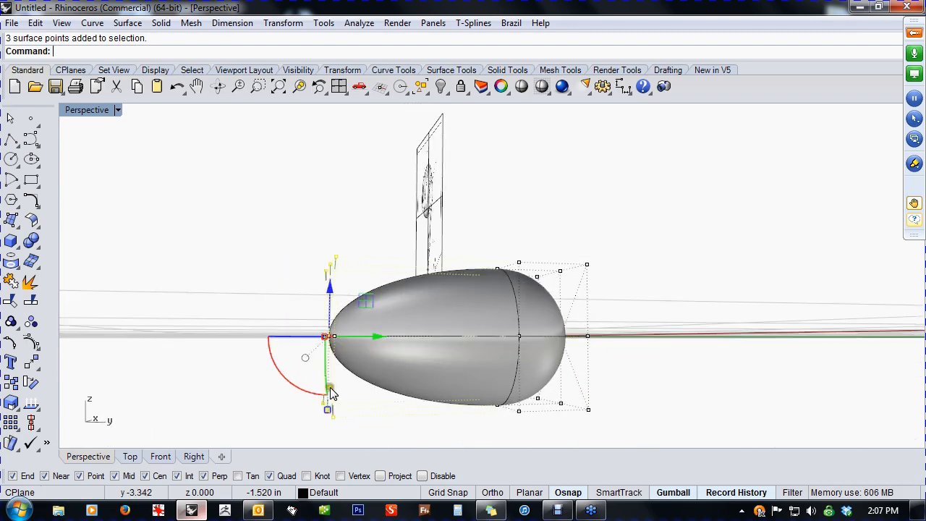
drag(327, 412, 345, 386)
right_drag(345, 387, 500, 332)
scroll(500, 332, up, 5)
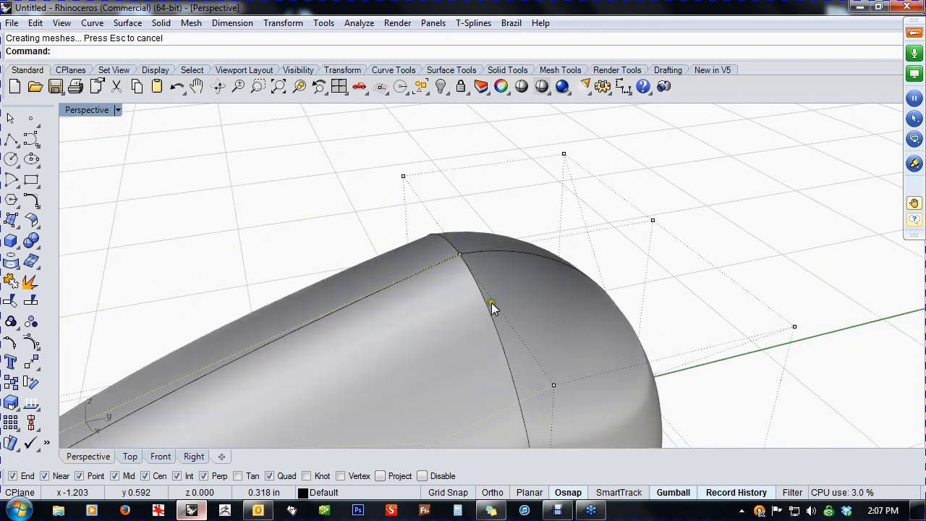
Undo the control-point edits to restore the sphere, and turn off its control points
scroll(466, 284, down, 5)
right_drag(521, 233, 425, 338)
key(ctrl+z)
key(ctrl+z)
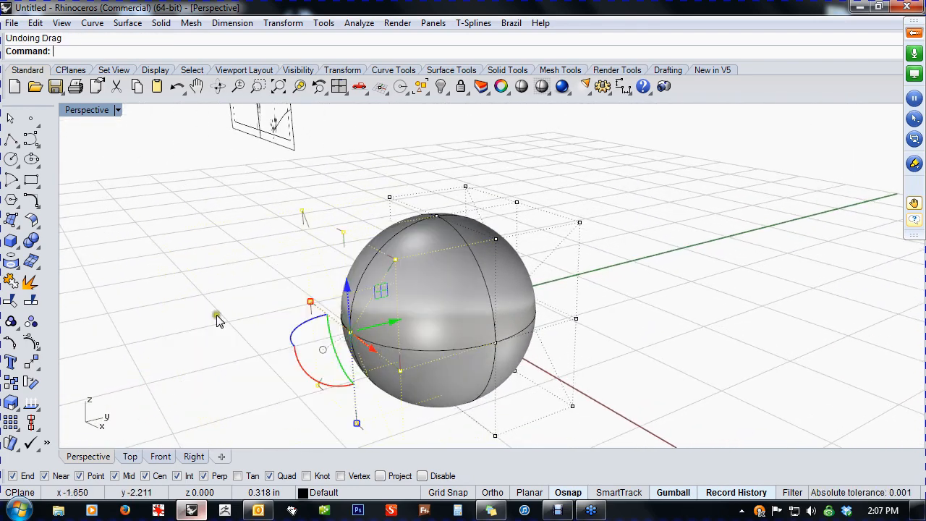
shift+right_drag(246, 316, 333, 305)
key(Escape)
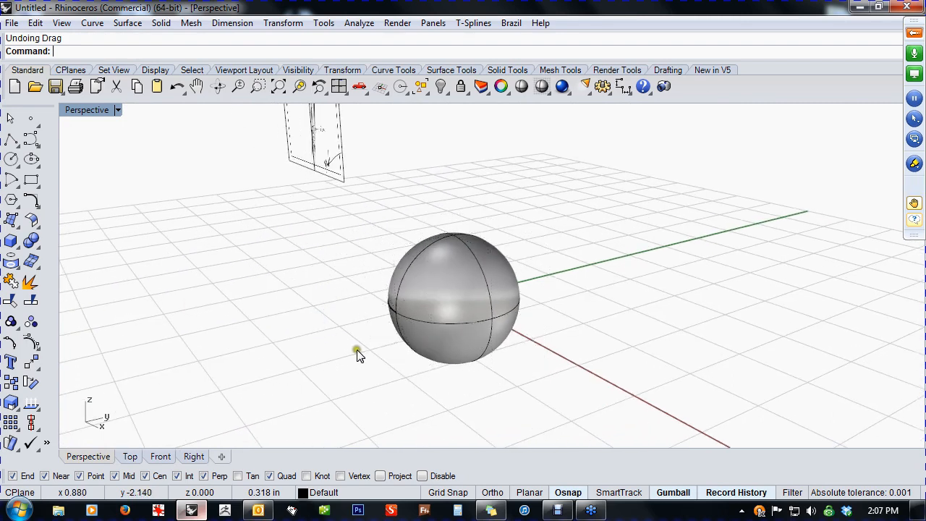
Rebuild the sphere with point counts U 8 and V 5 and degree 3 in both directions, deleting the input
shift+right_drag(372, 337, 399, 345)
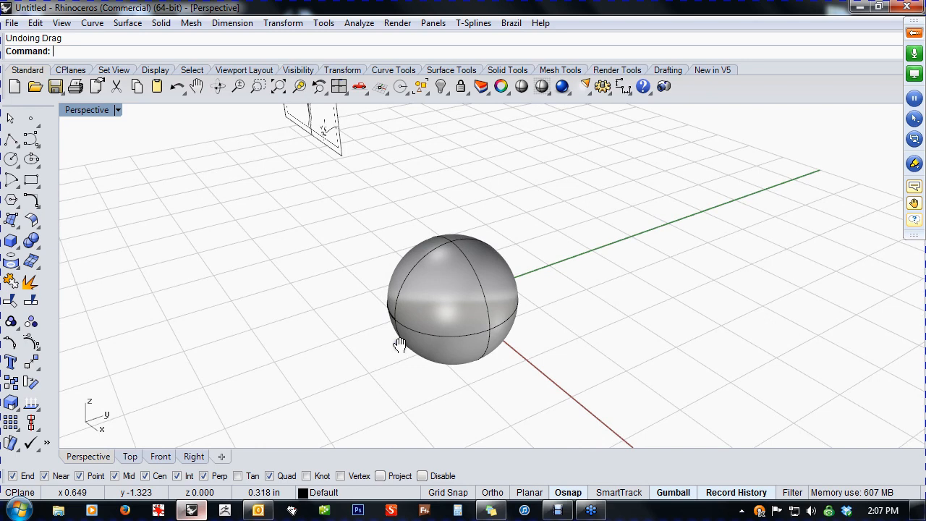
click(432, 319)
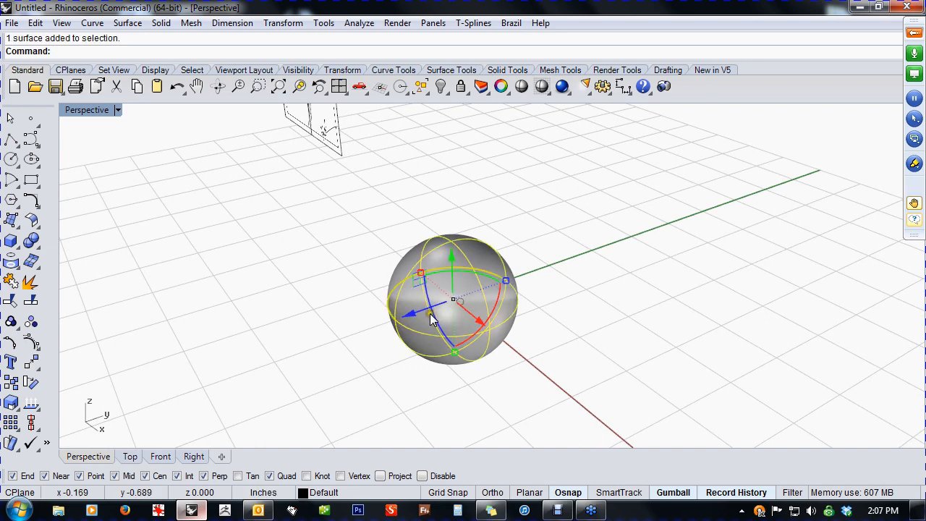
click(67, 52)
text(Rebuild)
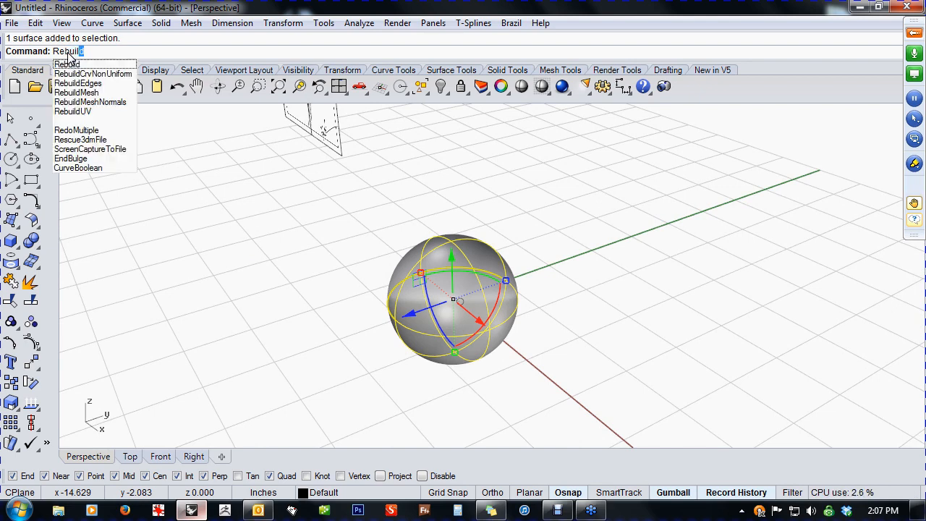
key(Return)
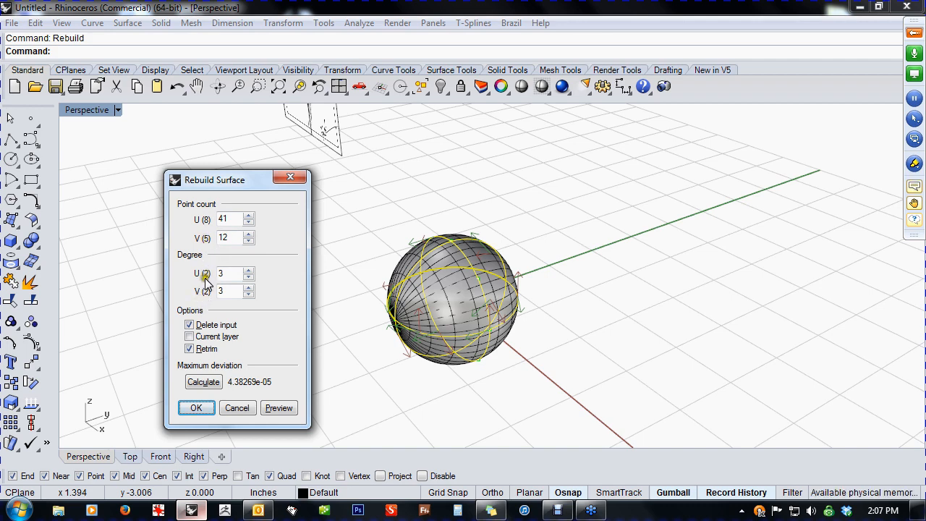
drag(229, 218, 215, 220)
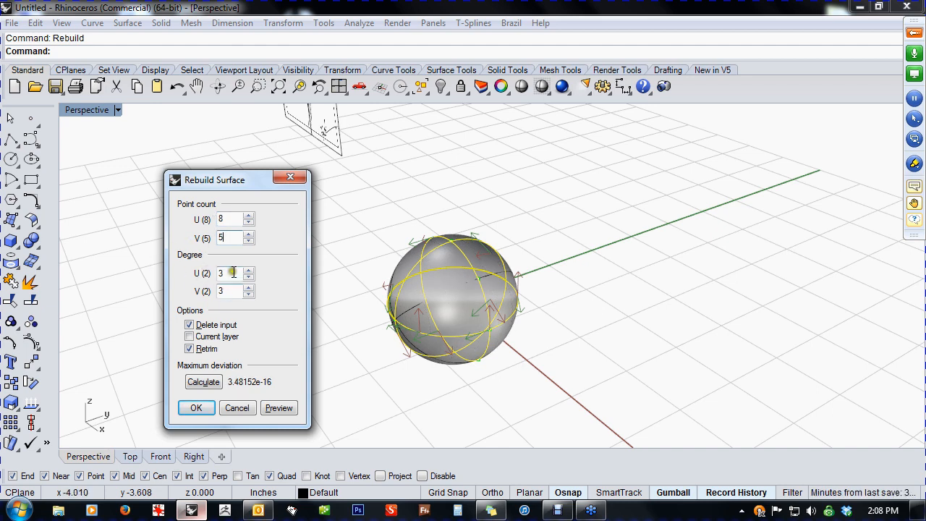
click(194, 407)
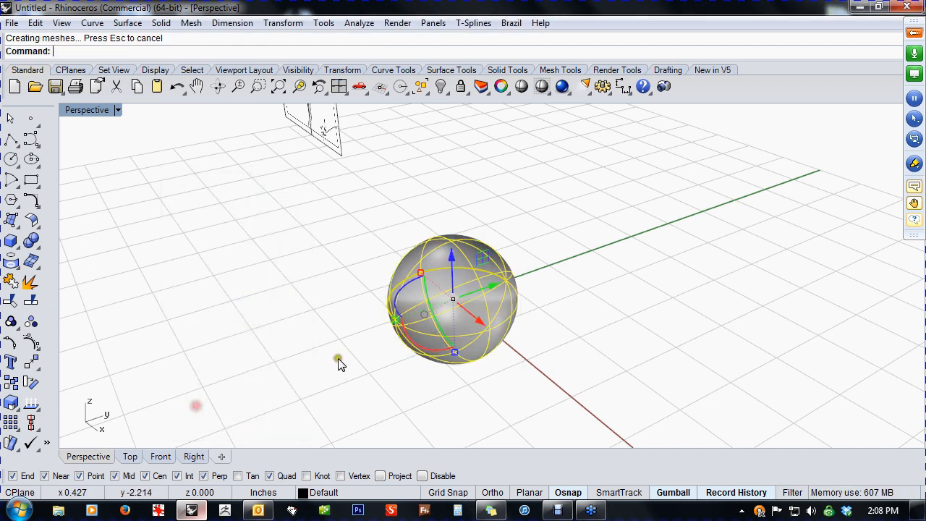
Turn on the rebuilt sphere's control points and pull one end's points about 1.07 in outward along negative Y into an egg shape
middle_click(355, 335)
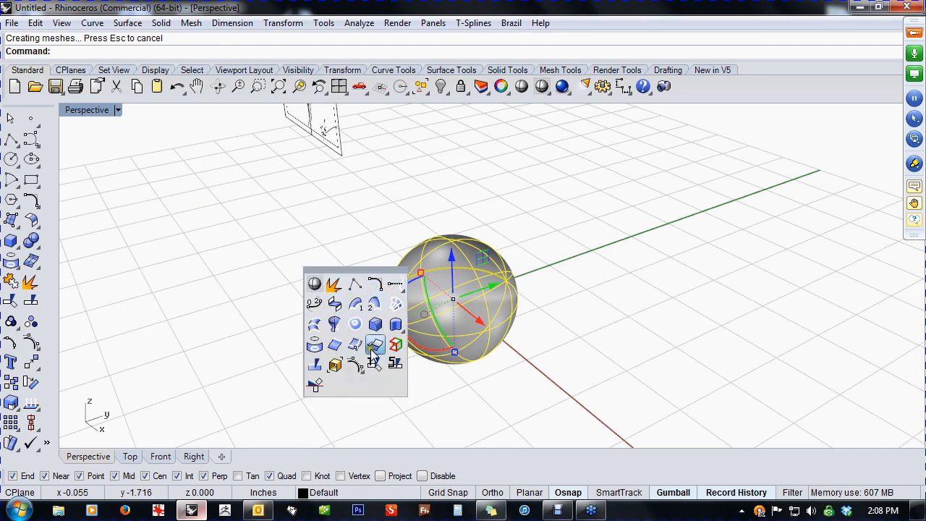
click(355, 364)
right_drag(382, 350, 322, 289)
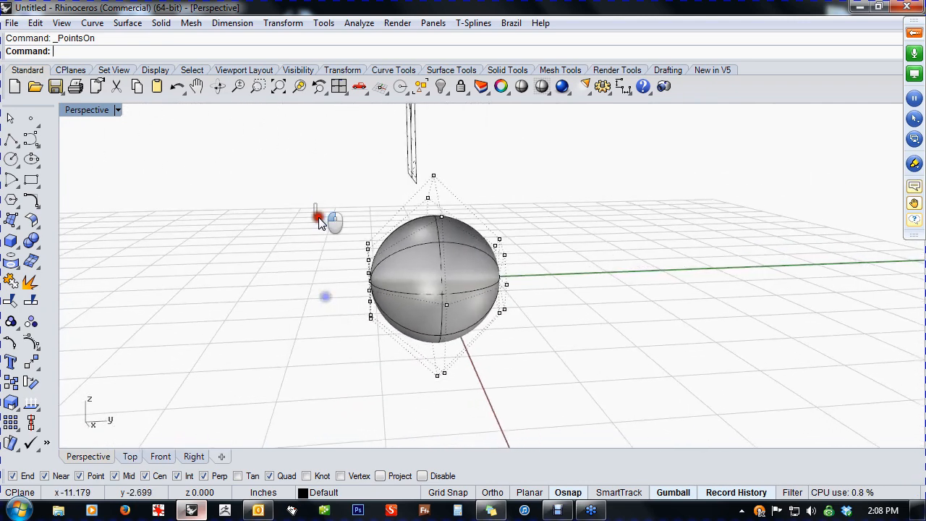
drag(316, 204, 397, 368)
drag(418, 285, 353, 286)
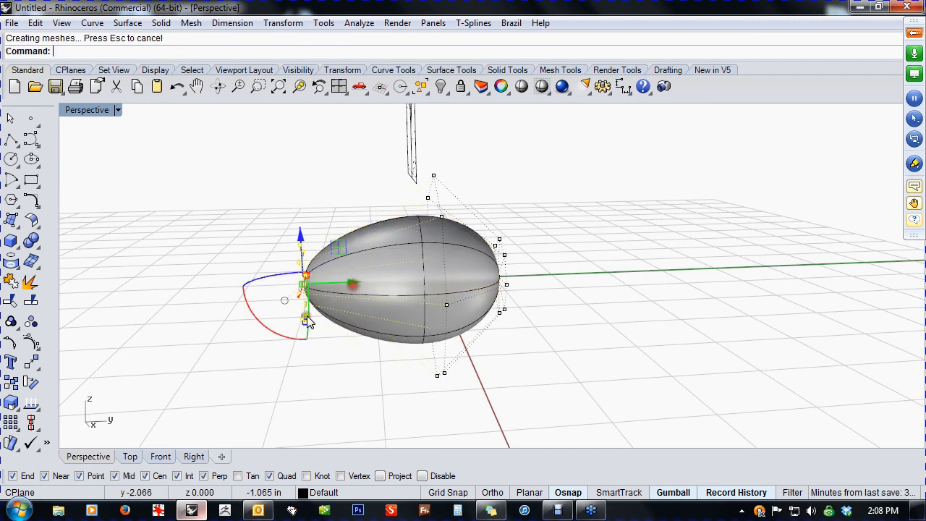
Try to raise the egg's lower control points in the Right view, and undo the move
key(ctrl+F1)
right_drag(380, 358, 289, 286)
right_drag(506, 330, 469, 356)
key(ctrl+F2)
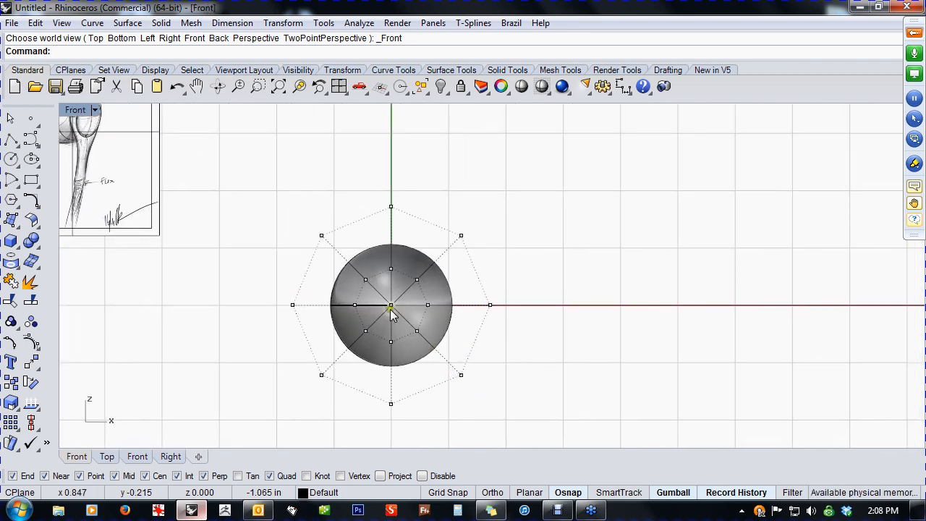
text(f)
key(ctrl+F3)
drag(333, 234, 368, 334)
click(307, 369)
drag(396, 401, 612, 349)
drag(490, 327, 503, 316)
key(ctrl+z)
Flatten the egg in the Right view by raising its lower middle control points and lowering the upper ones about 0.54 in
drag(424, 422, 537, 365)
drag(490, 343, 494, 311)
drag(414, 183, 533, 254)
drag(349, 269, 409, 284)
drag(434, 209, 525, 248)
drag(490, 172, 406, 211)
click(361, 246)
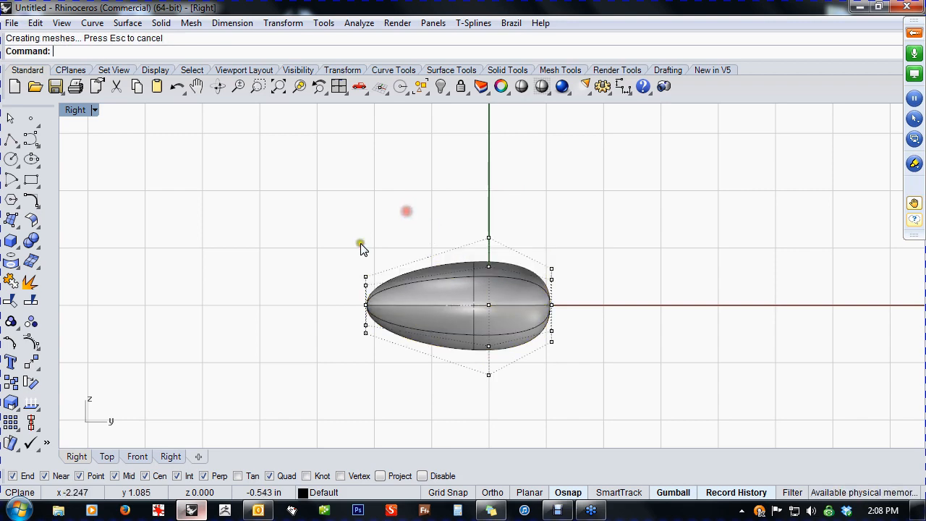
Shorten the egg in the Top view by moving the rounded end's control points slightly toward the pointed end
text(t)
right_click(397, 267)
right_drag(483, 346, 625, 351)
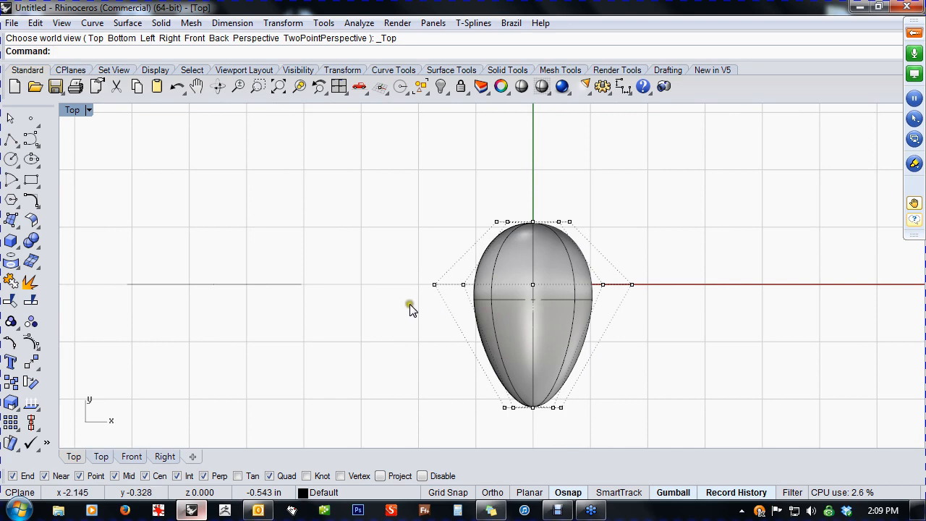
drag(434, 212, 642, 239)
drag(534, 173, 529, 198)
click(430, 238)
Try to shift the middle row of control points along the egg's length, undo the change, and deselect
drag(398, 275, 744, 307)
mouse_move(532, 240)
mouse_down()
mouse_move(530, 257)
mouse_move(546, 243)
mouse_up()
click(660, 367)
right_drag(660, 367, 595, 360)
drag(366, 263, 413, 265)
key(ctrl+z)
click(358, 369)
Turn off the egg's control points, select the egg in the Front view and switch to the Perspective view
right_drag(388, 386, 407, 339)
key(ctrl+F2)
scroll(477, 355, down, 4)
right_drag(371, 315, 383, 340)
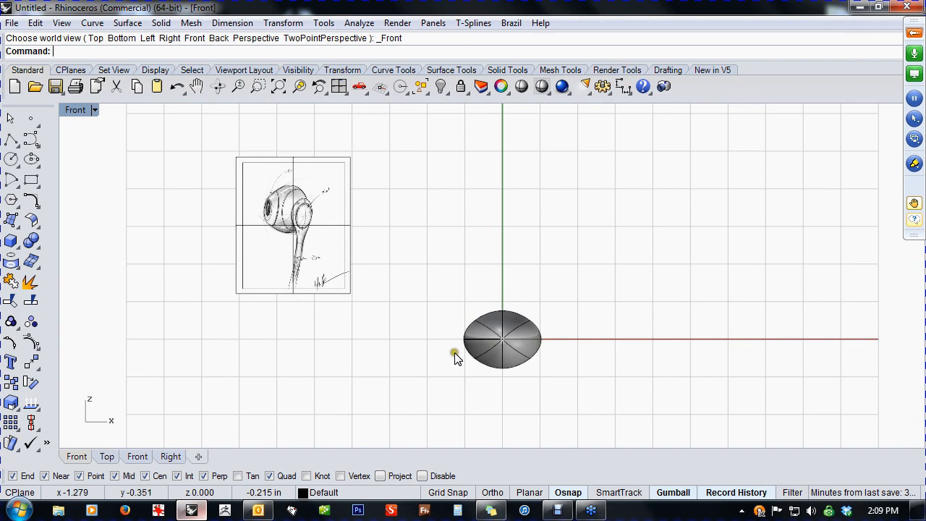
click(481, 351)
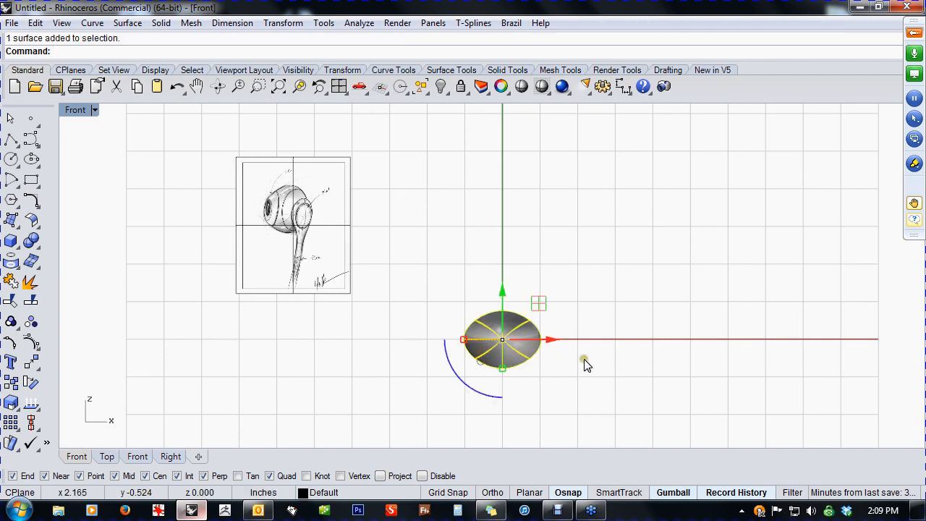
key(ctrl+F4)
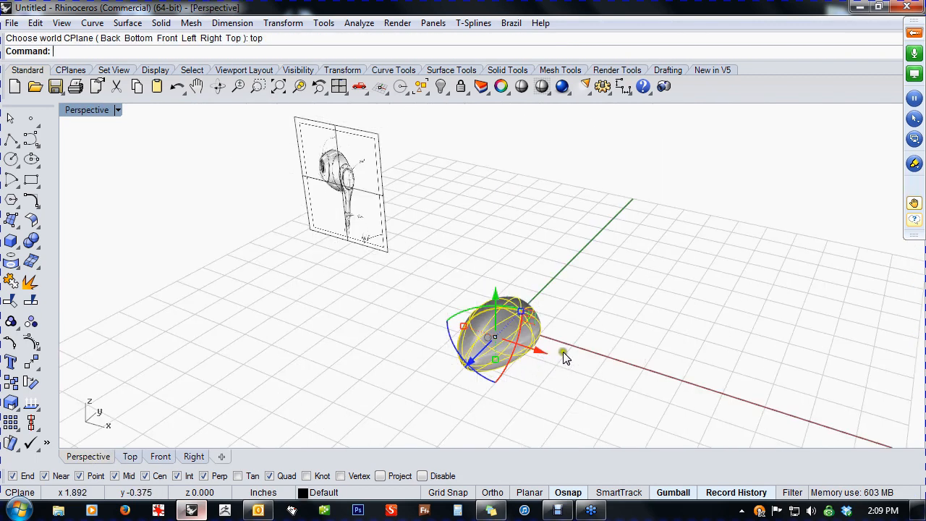
click(504, 373)
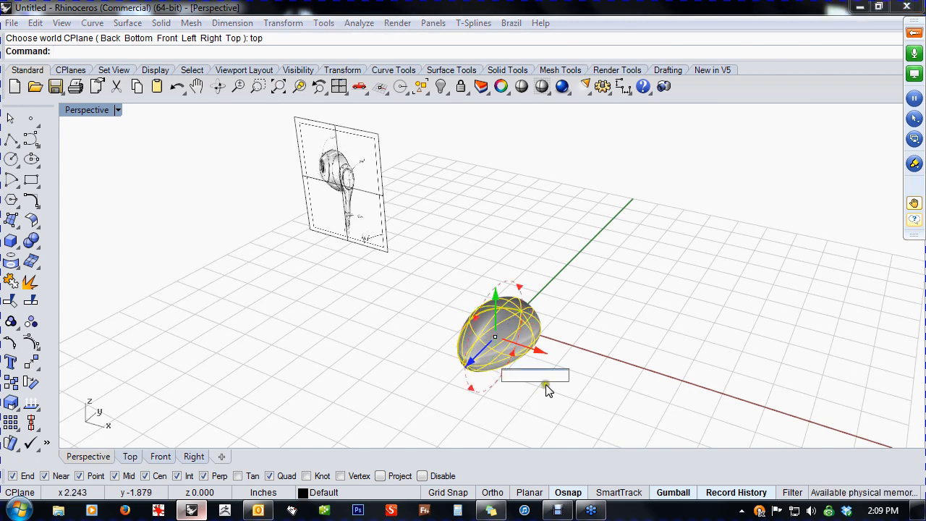
click(529, 401)
scroll(509, 377, up, 4)
shift+right_drag(509, 377, 490, 322)
click(490, 357)
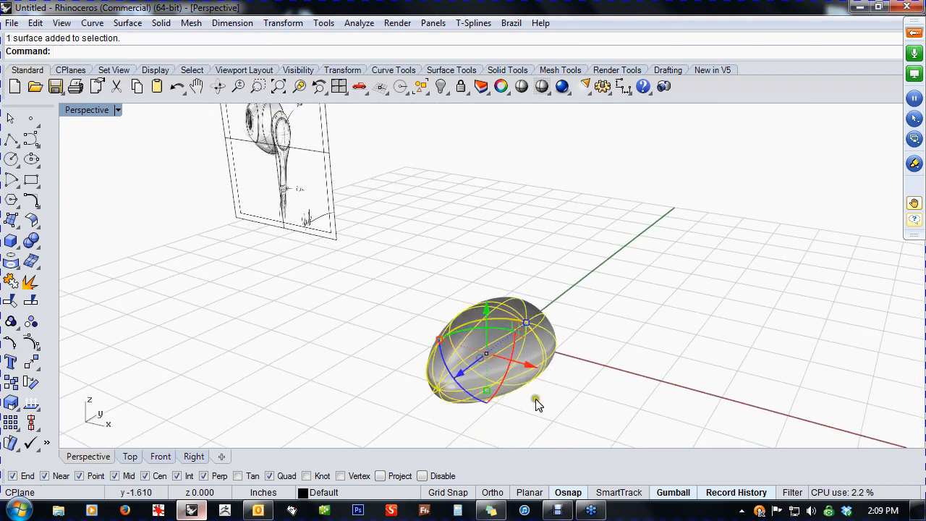
right_drag(535, 398, 479, 392)
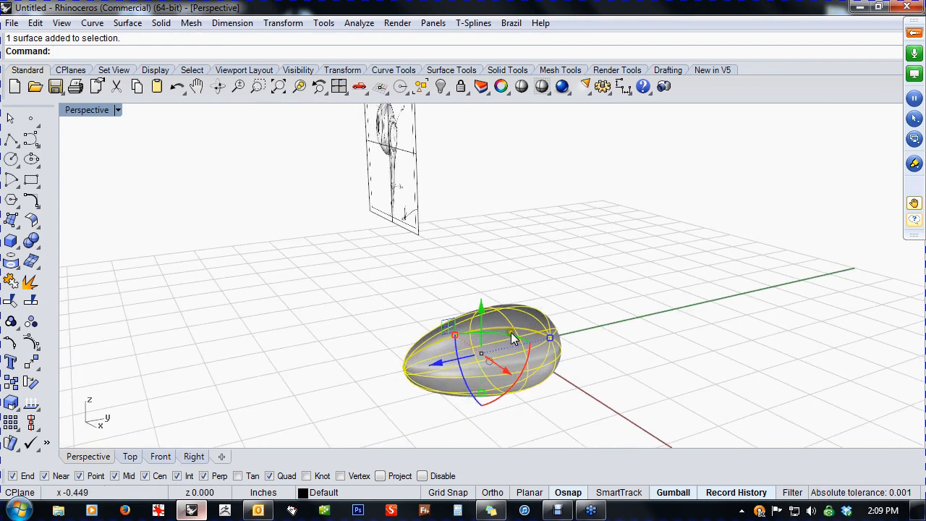
click(493, 405)
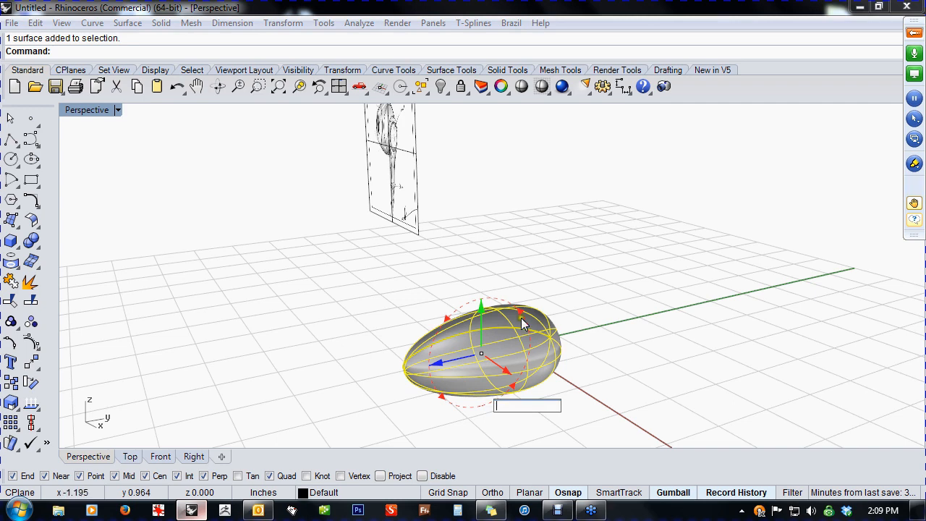
right_drag(472, 402, 496, 426)
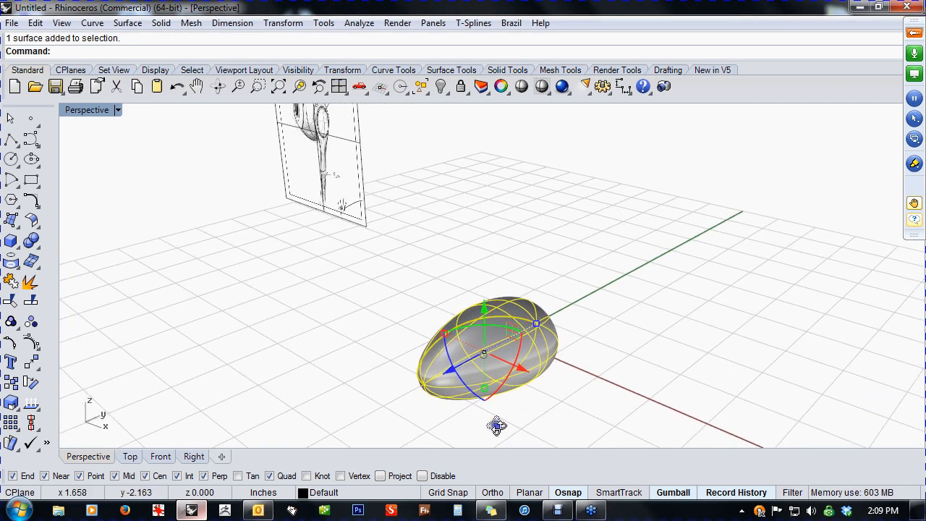
Rotate the egg 90 degrees about its X axis so that its pointed end faces upward
right_drag(585, 393, 526, 393)
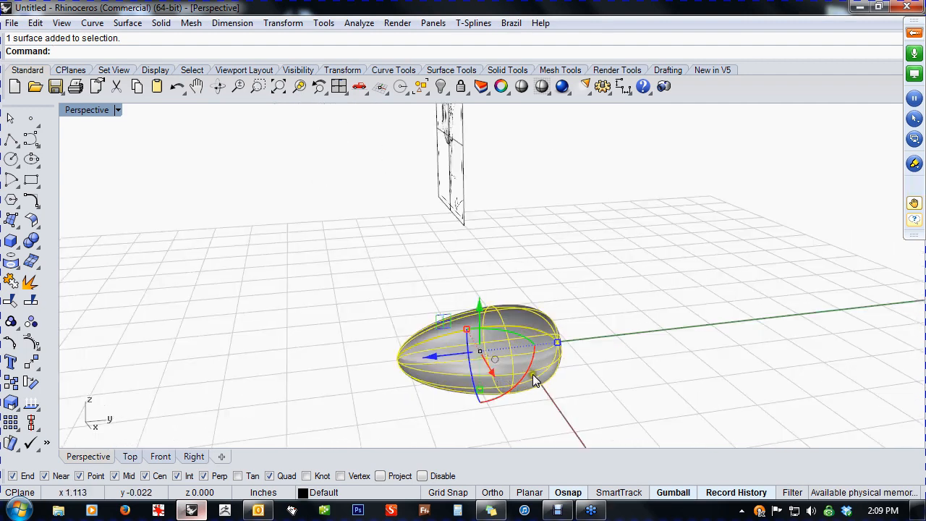
click(495, 403)
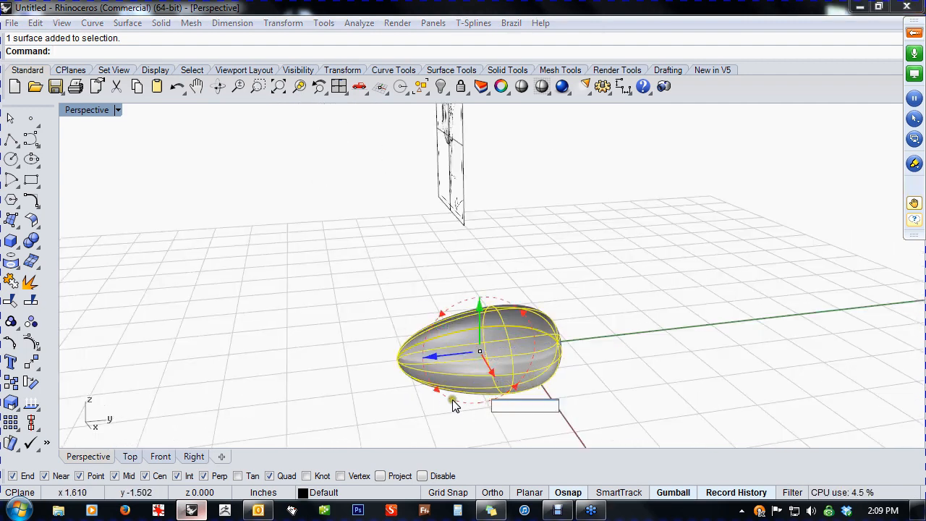
text(90)
key(Return)
Rotate the upright egg -90 degrees about its Y axis so that its pointed end faces the negative X direction
right_drag(437, 397, 555, 390)
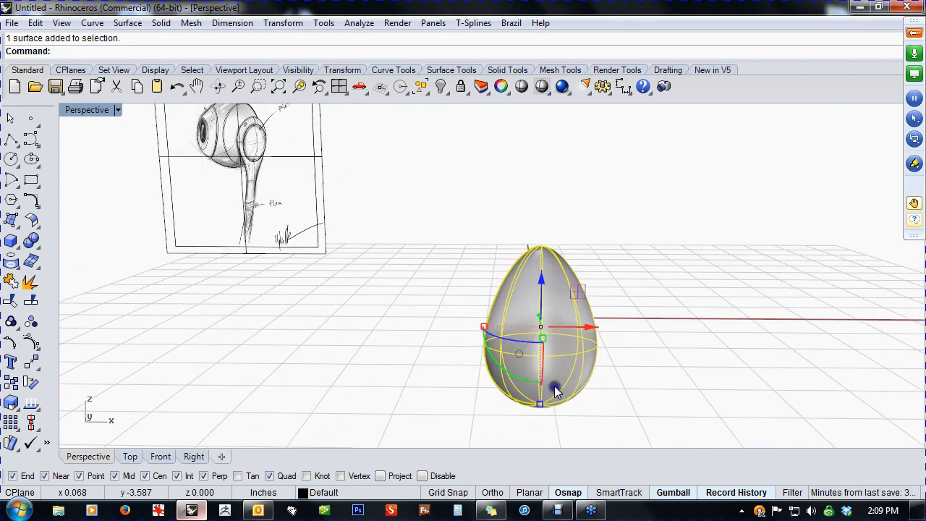
click(491, 356)
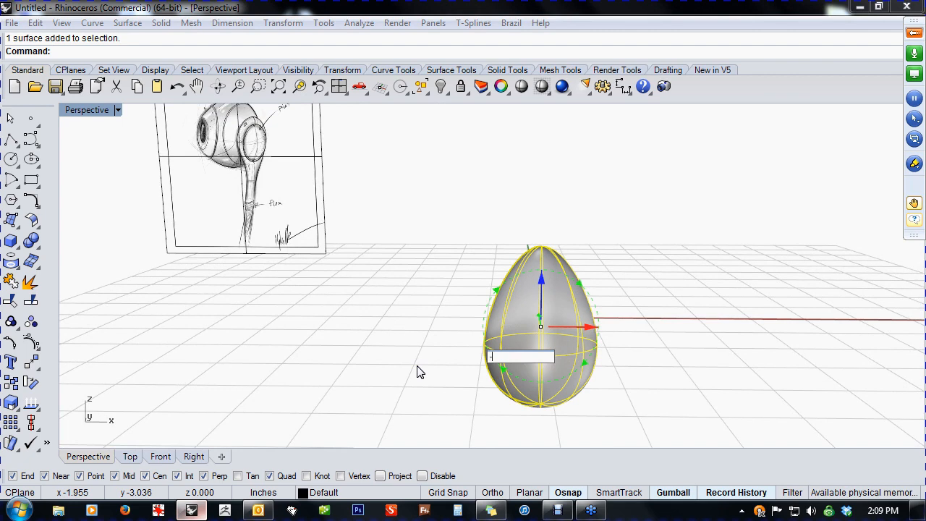
text(-90)
key(Return)
Move the egg about 0.33 in along negative X in the Front view so its widest cross-section sits at the origin, and deselect it
shift+right_drag(424, 365, 452, 371)
key(ctrl+F2)
scroll(438, 354, down, 2)
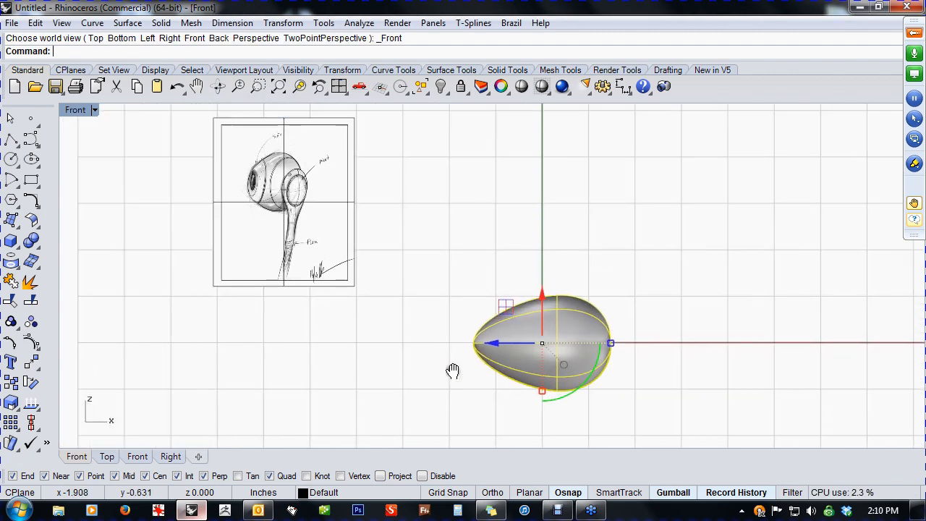
click(635, 409)
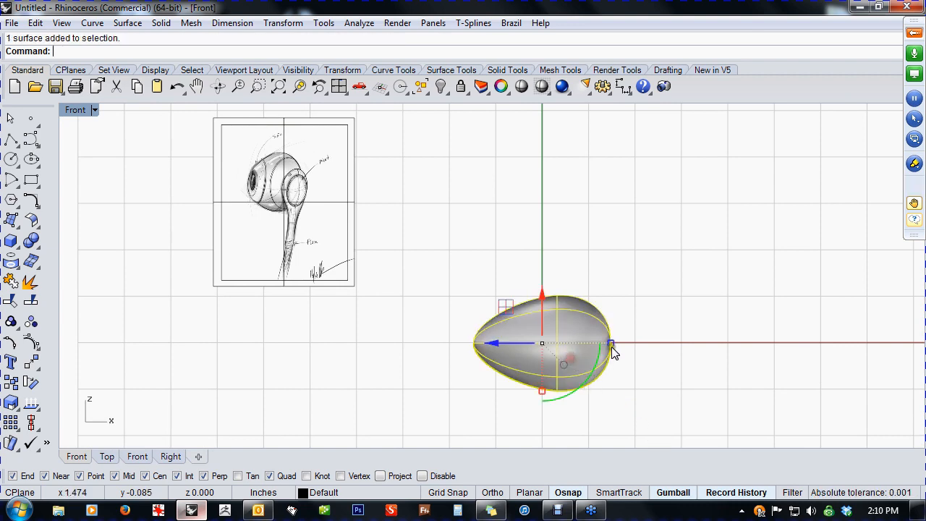
drag(498, 342, 481, 343)
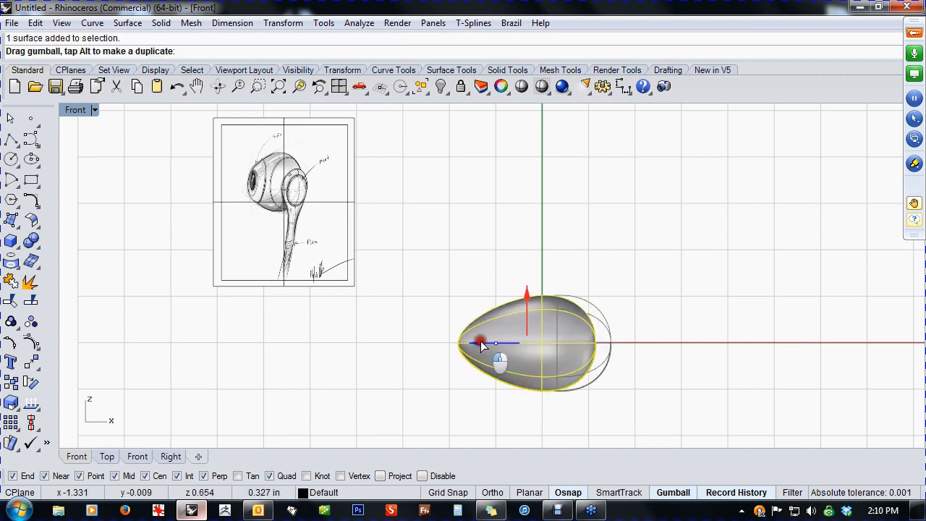
click(402, 358)
right_drag(417, 369, 336, 342)
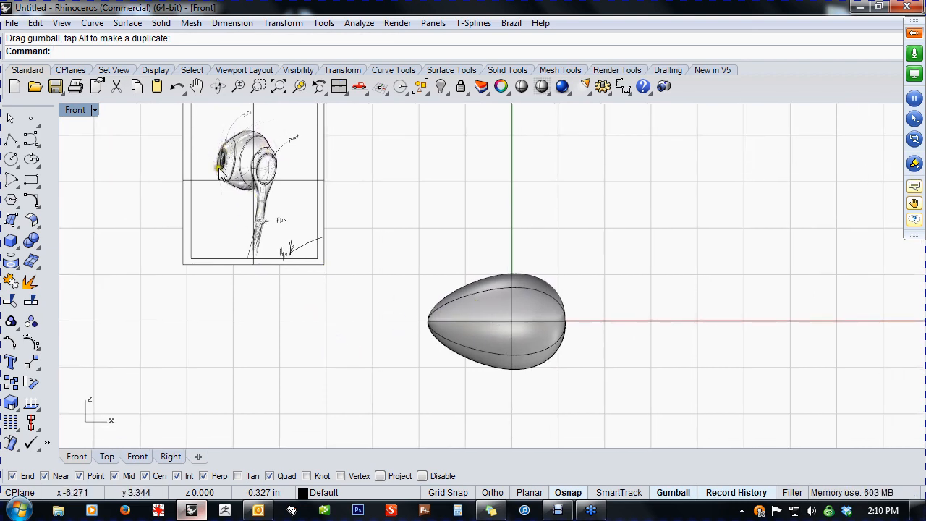
scroll(496, 339, up, 3)
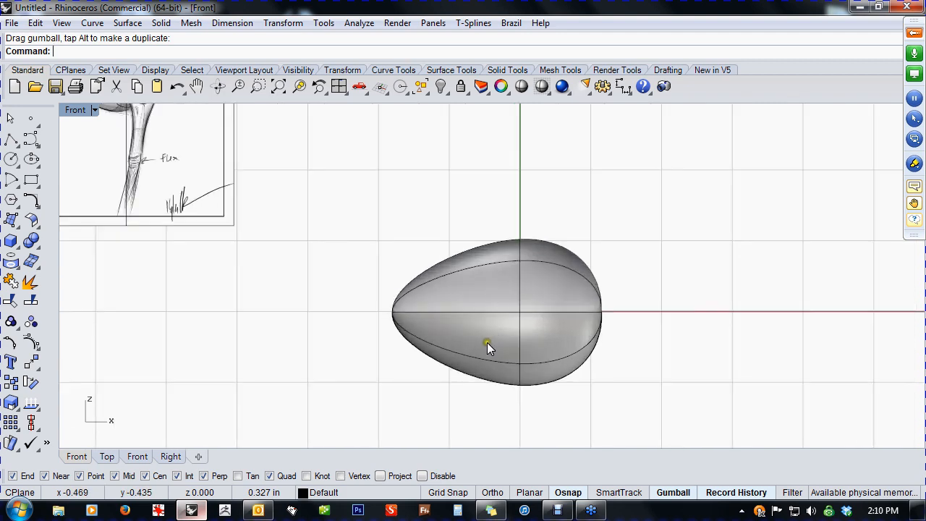
Split the egg along a U-direction isocurve near its pointed end, leaving Shrink set to No
click(29, 304)
click(481, 305)
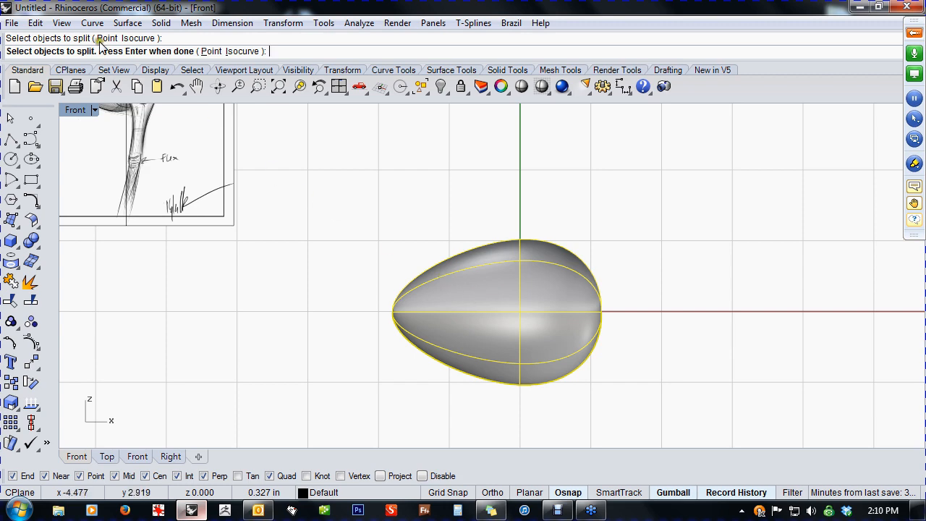
right_click(478, 316)
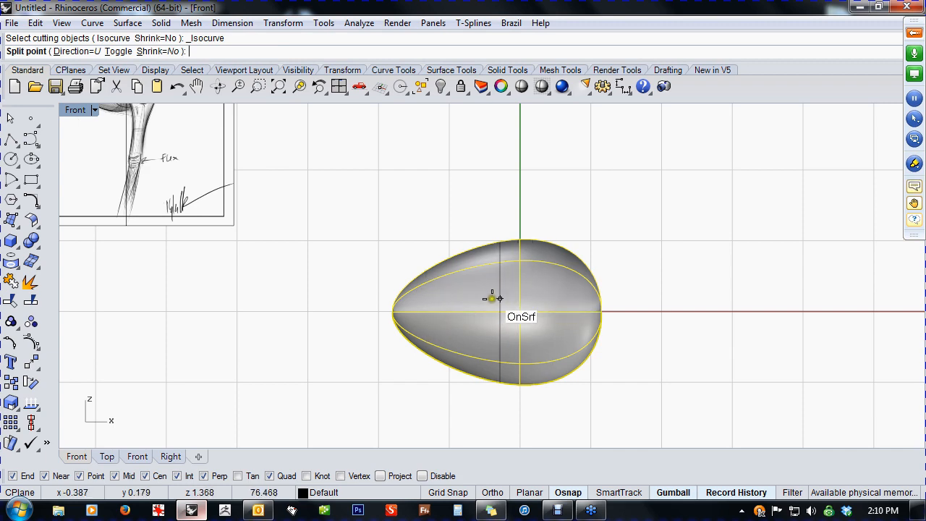
text(t)
key(Return)
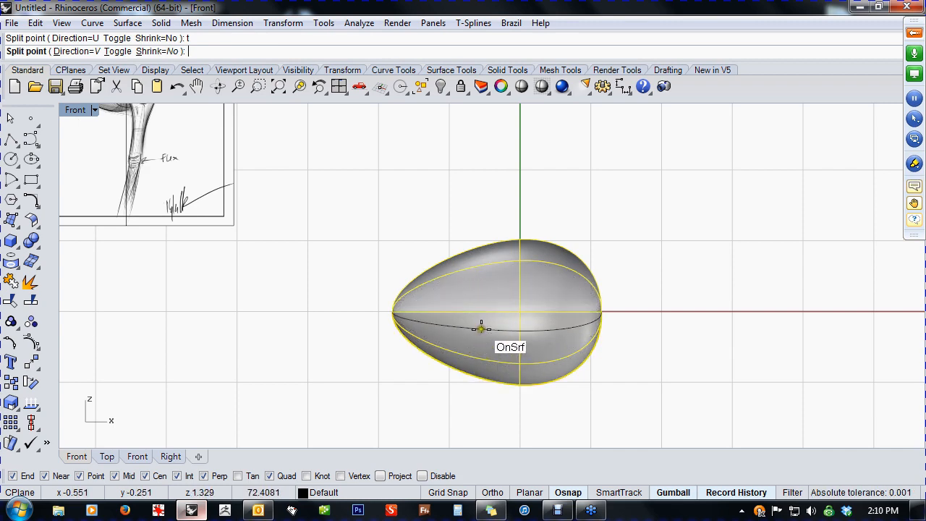
text(t)
key(Return)
text(t)
key(BackSpace)
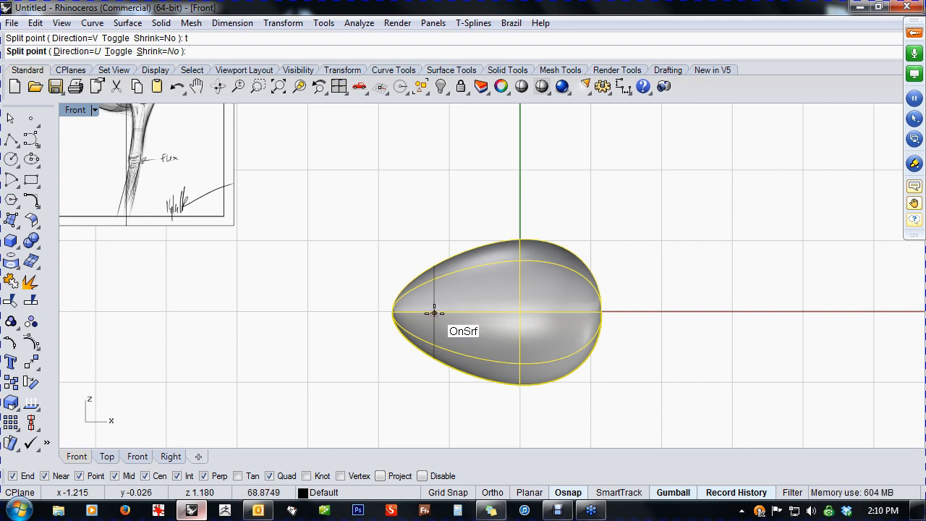
scroll(435, 313, down, 3)
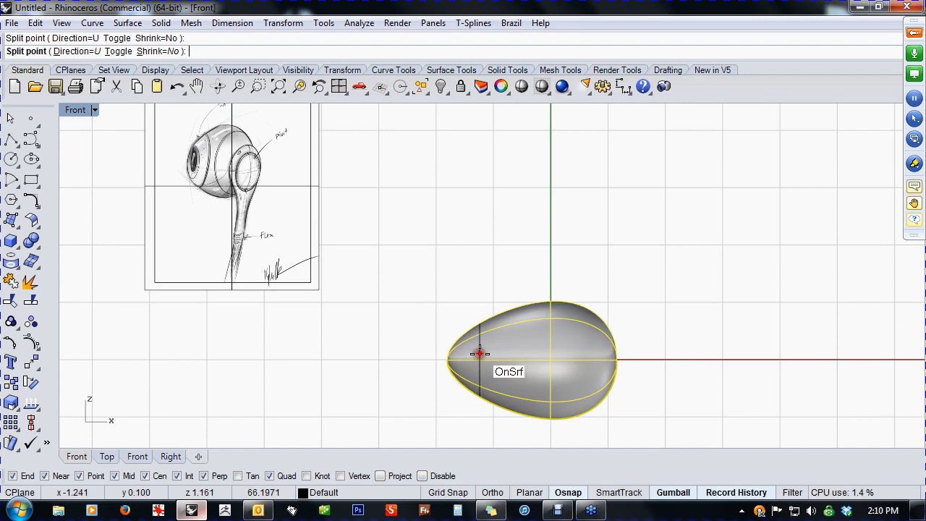
click(480, 353)
key(Return)
Select the tip piece and the main body in turn to check the split, and deselect everything
click(462, 364)
click(534, 361)
click(457, 362)
click(560, 366)
click(380, 397)
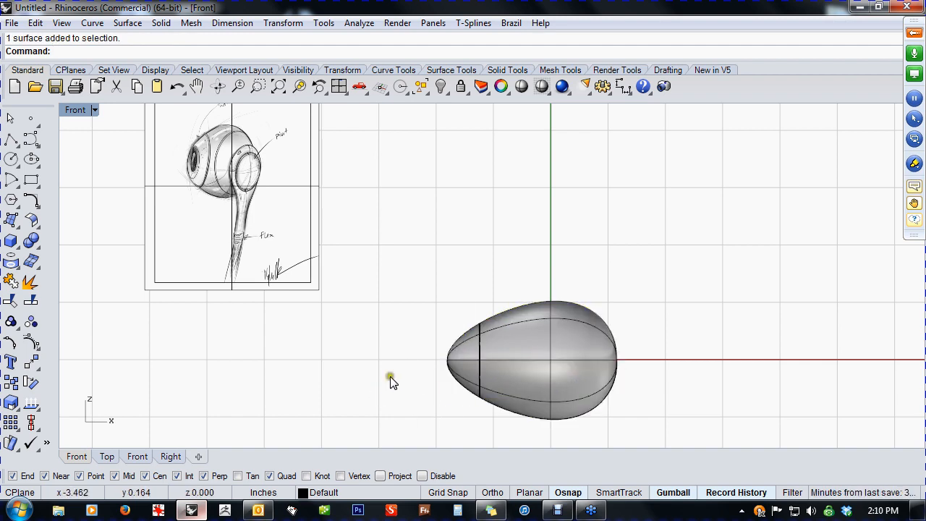
click(463, 364)
key(Delete)
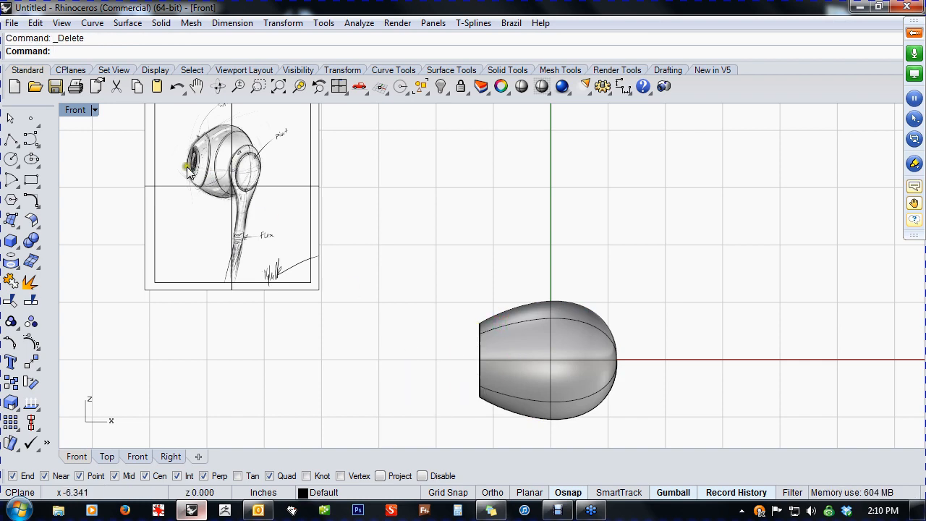
key(ctrl+z)
click(383, 365)
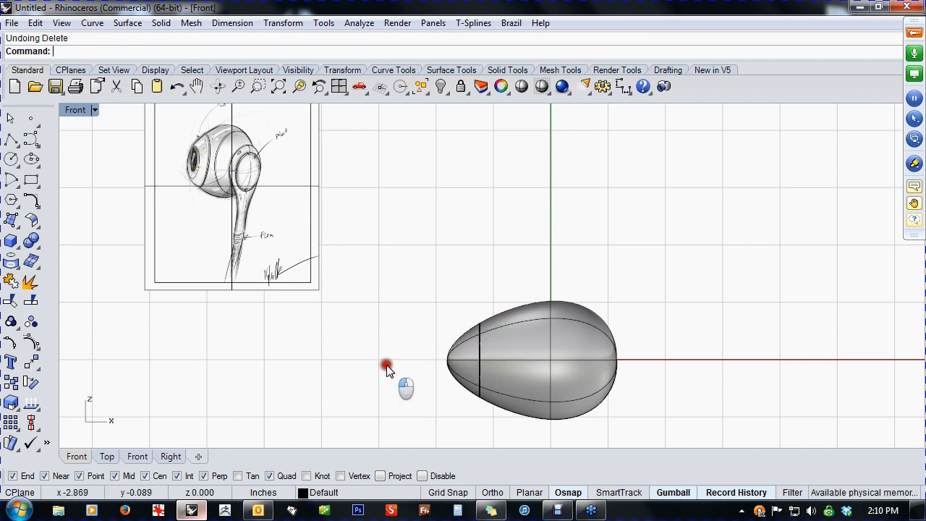
Flatten the egg's tip piece along X, scale it down uniformly and move it about 0.456 in along positive X into the body
scroll(484, 375, up, 3)
click(425, 326)
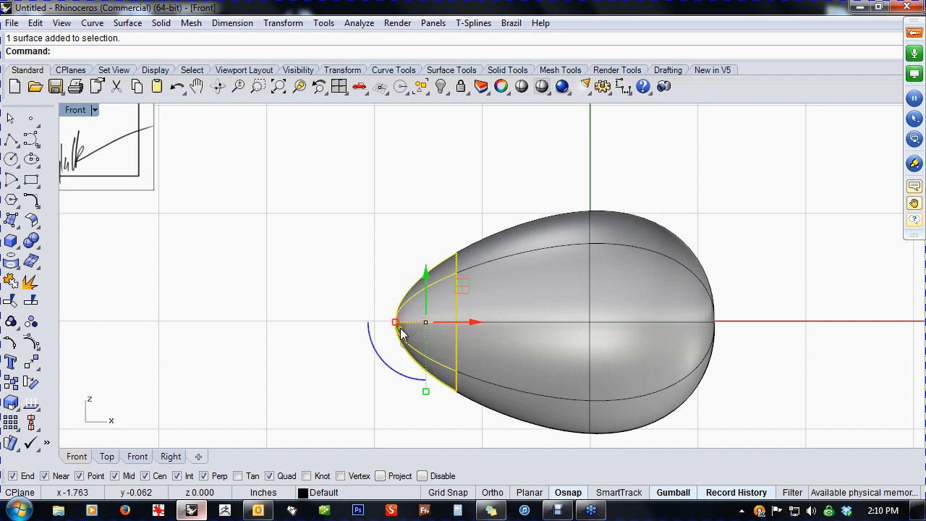
drag(396, 323, 420, 330)
shift+drag(427, 399, 436, 377)
drag(475, 322, 524, 334)
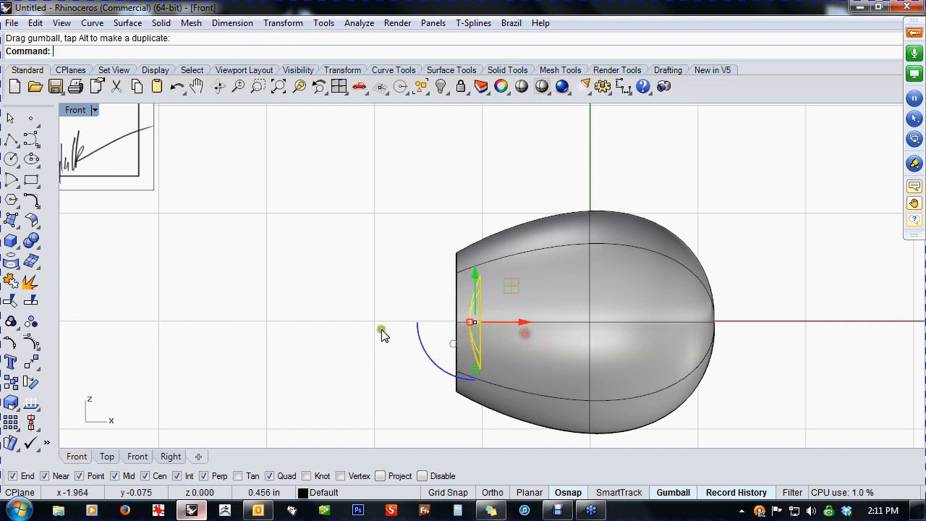
Fine-tune the small cap's position inside the body's opening in the Perspective view, and deselect it
right_click(368, 330)
right_drag(543, 333, 596, 314)
click(550, 350)
scroll(488, 340, up, 5)
right_drag(484, 341, 540, 354)
click(507, 340)
drag(581, 289, 554, 280)
scroll(571, 330, down, 4)
mouse_move(571, 330)
shift+right_down()
mouse_move(685, 364)
mouse_move(500, 348)
shift+right_up()
scroll(667, 361, down, 3)
click(497, 353)
mouse_move(523, 380)
right_down()
mouse_move(559, 380)
mouse_move(517, 351)
mouse_move(510, 304)
right_up()
scroll(586, 373, up, 5)
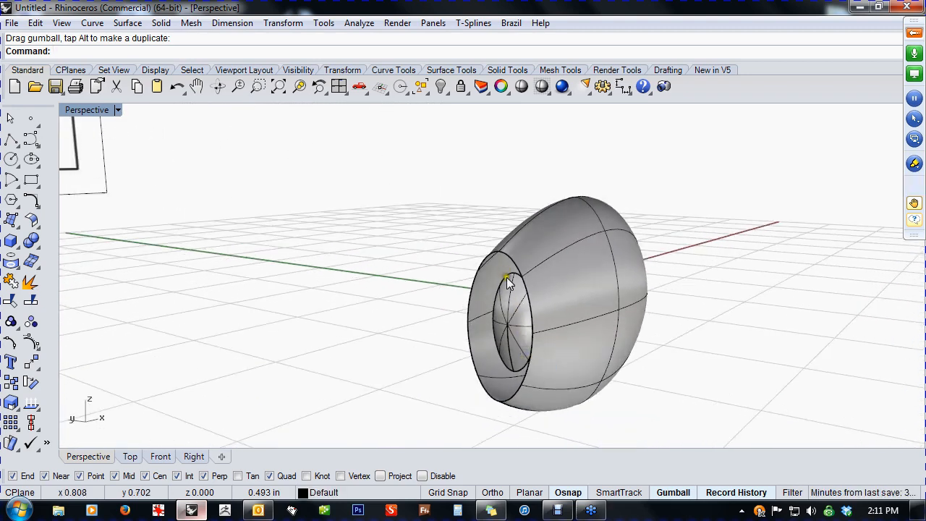
Start a surface blend between the small cap's edge and the edge of the body's opening
middle_click(485, 282)
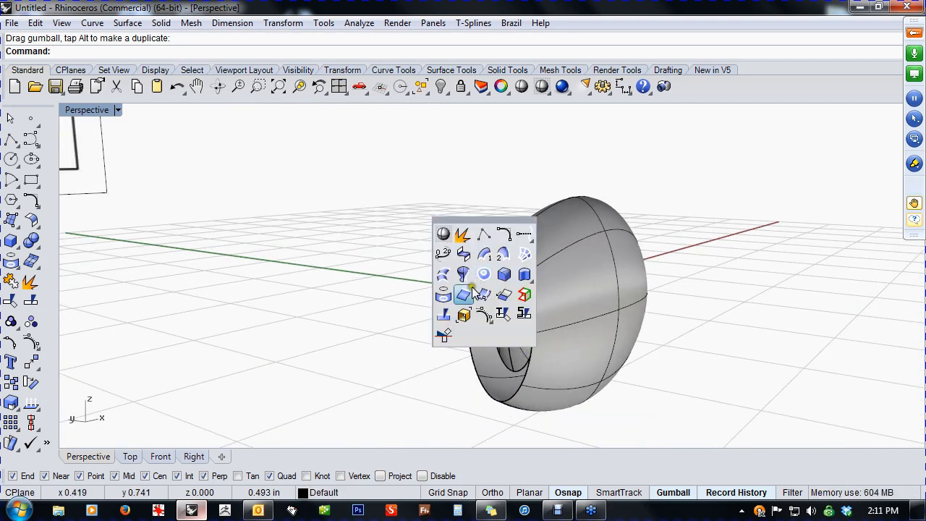
click(313, 268)
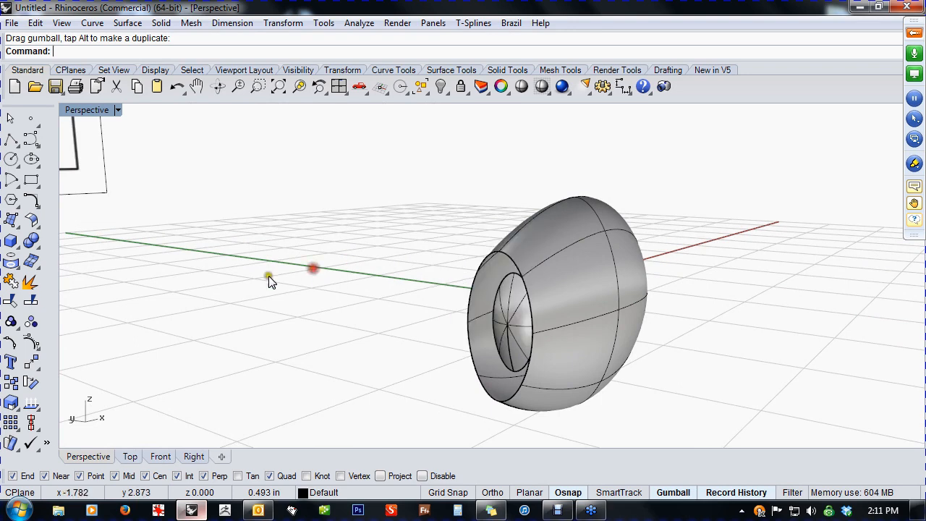
click(35, 230)
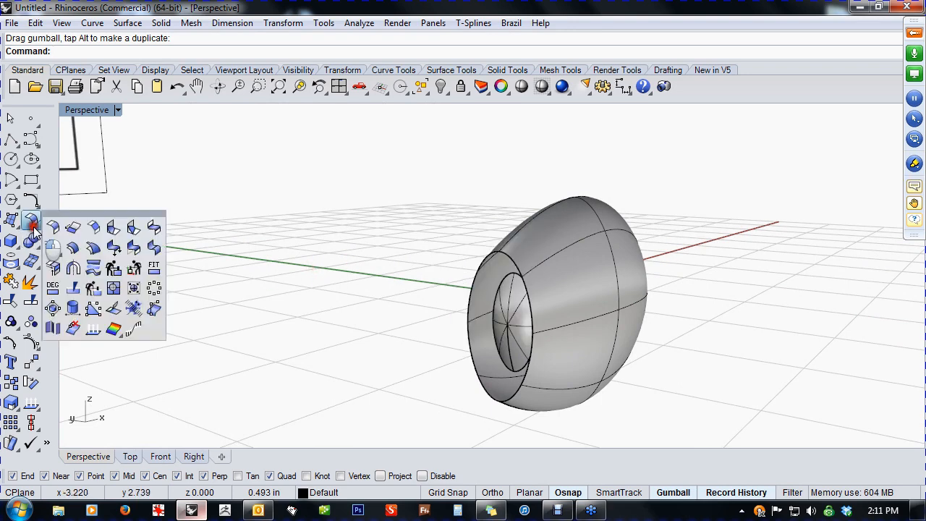
click(154, 229)
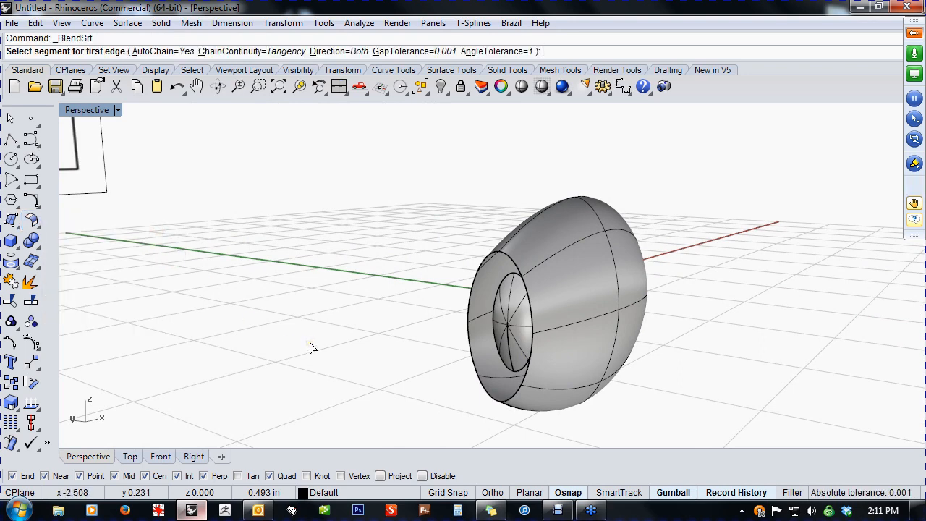
click(504, 287)
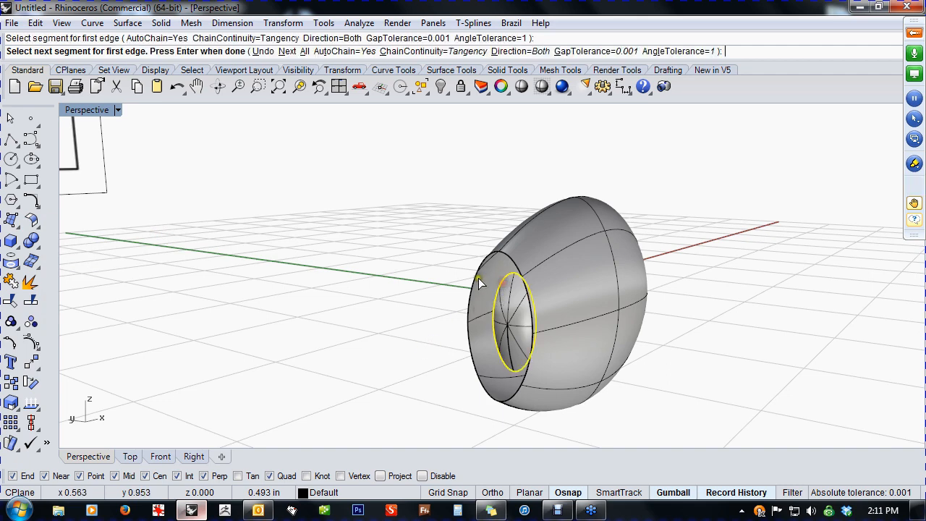
click(479, 283)
right_click(430, 289)
Adjust the surface blend's bulge to 0.25 at edge 1 and 0.779 at edge 2
right_drag(544, 408, 320, 364)
scroll(374, 352, up, 8)
right_drag(374, 352, 374, 318)
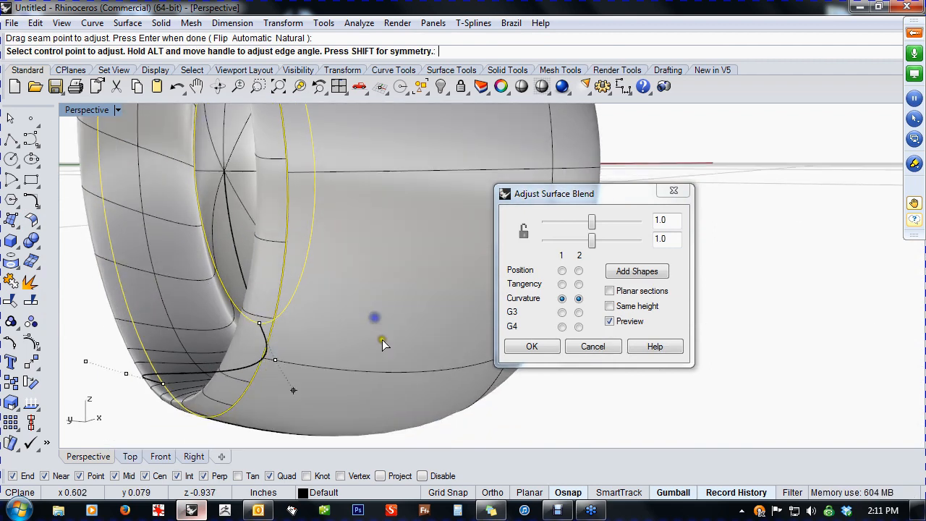
scroll(383, 343, down, 6)
right_drag(416, 368, 418, 370)
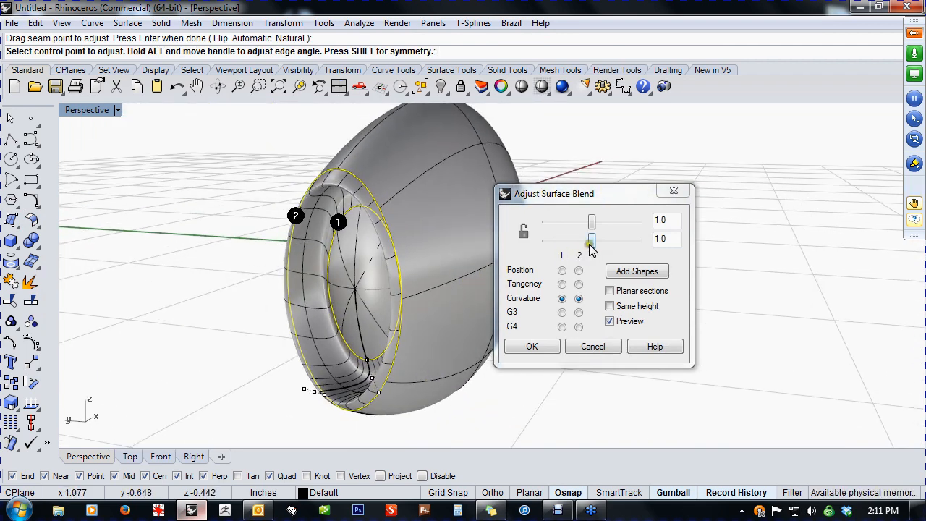
drag(573, 195, 653, 204)
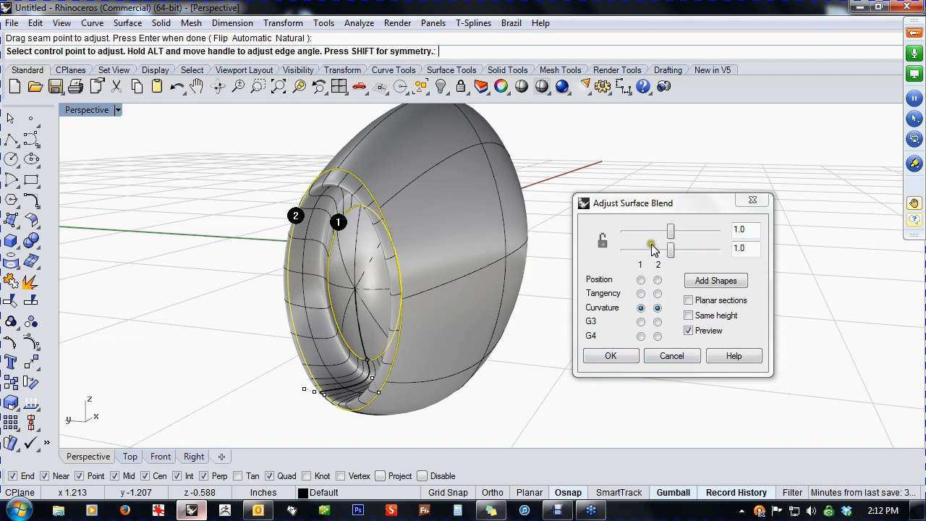
drag(671, 232, 661, 265)
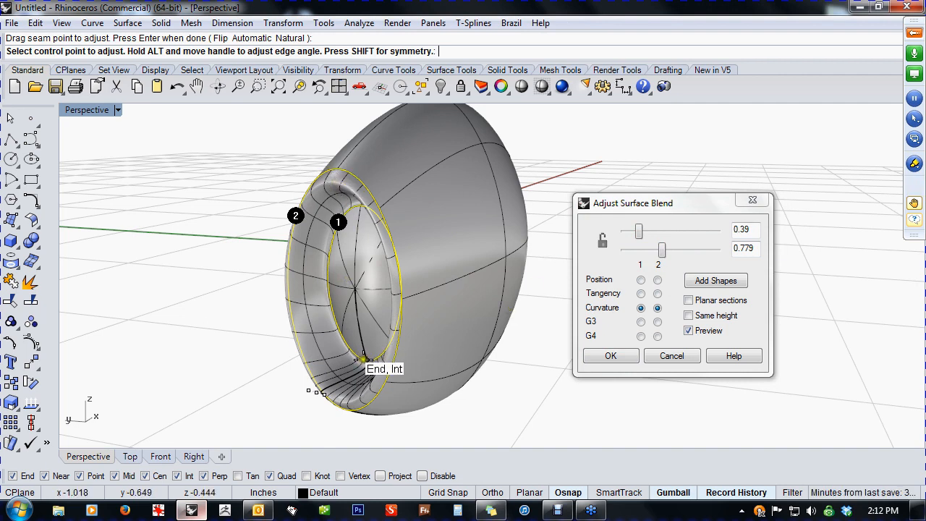
drag(640, 238, 595, 235)
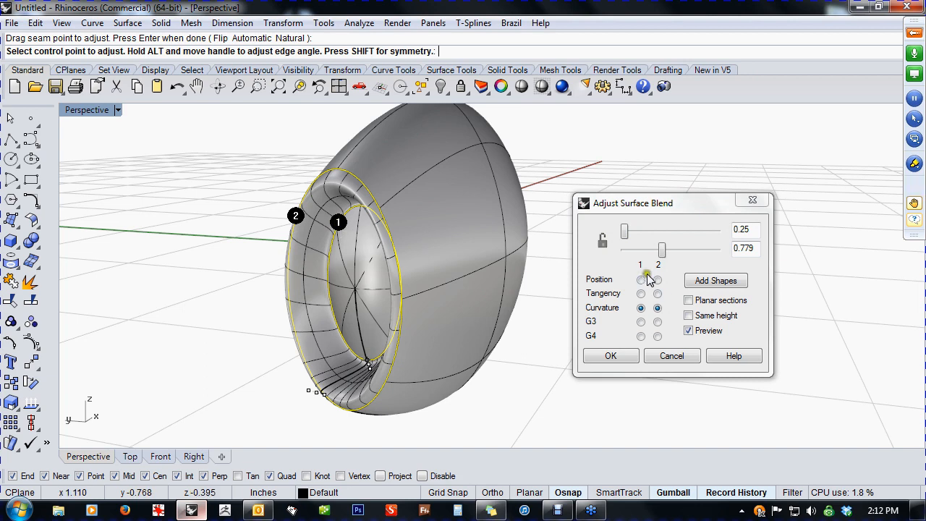
Set the blend's continuity to Position at edge 1 and its edge 2 bulge to 0.514
click(640, 280)
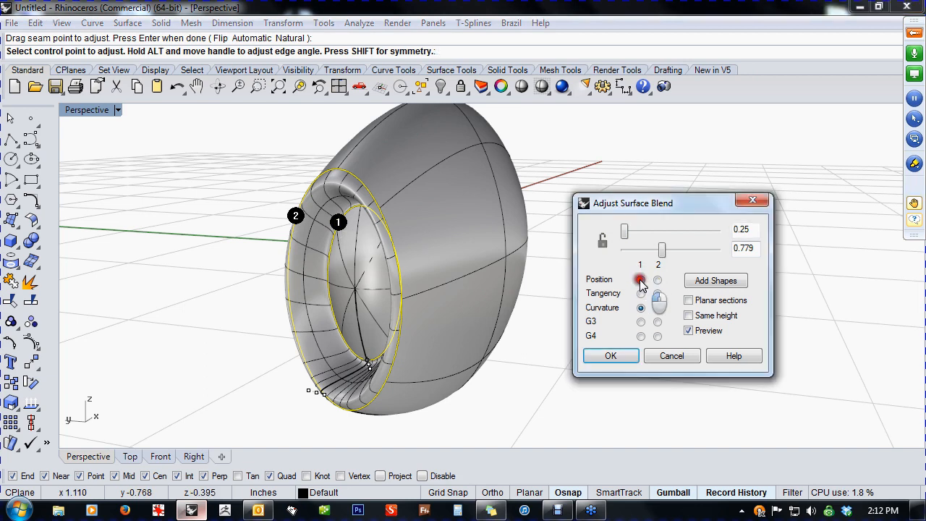
right_drag(372, 352, 431, 388)
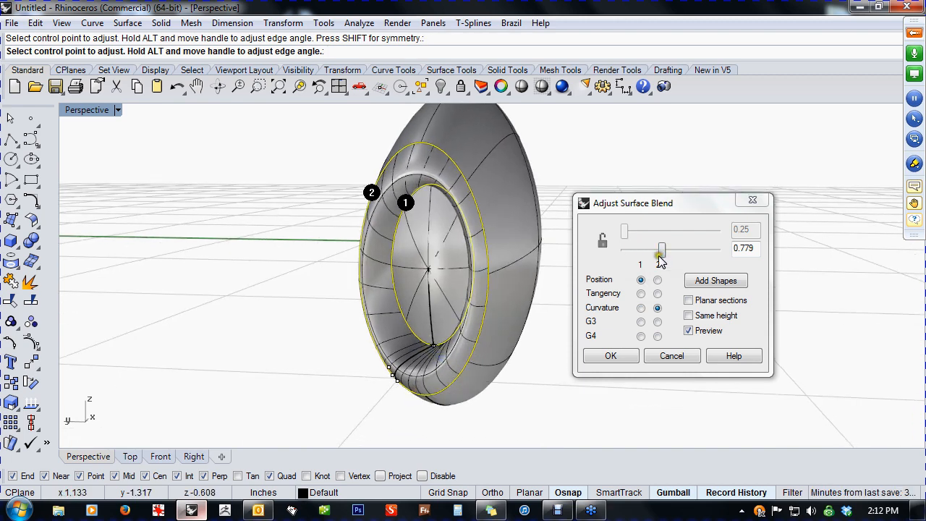
mouse_move(660, 251)
mouse_down()
mouse_move(638, 256)
mouse_move(660, 257)
mouse_move(638, 256)
mouse_move(649, 262)
mouse_up()
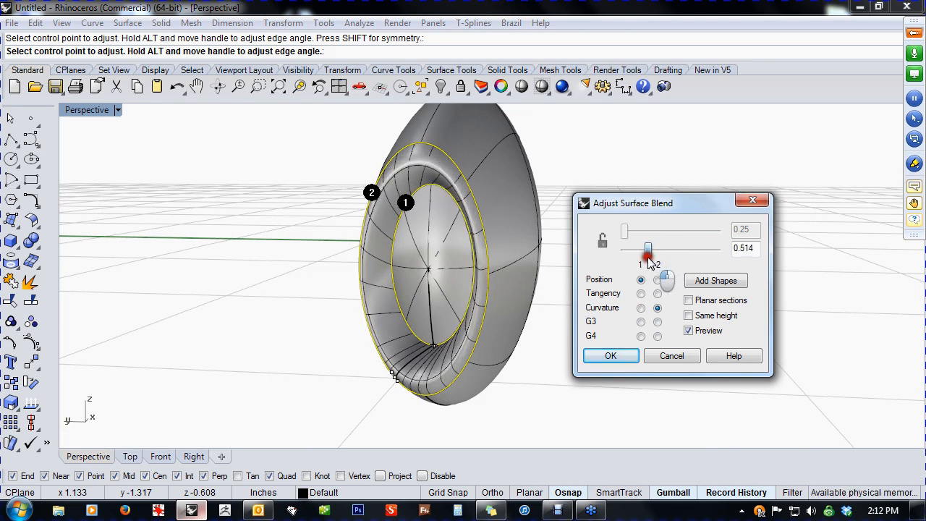
right_drag(532, 327, 476, 349)
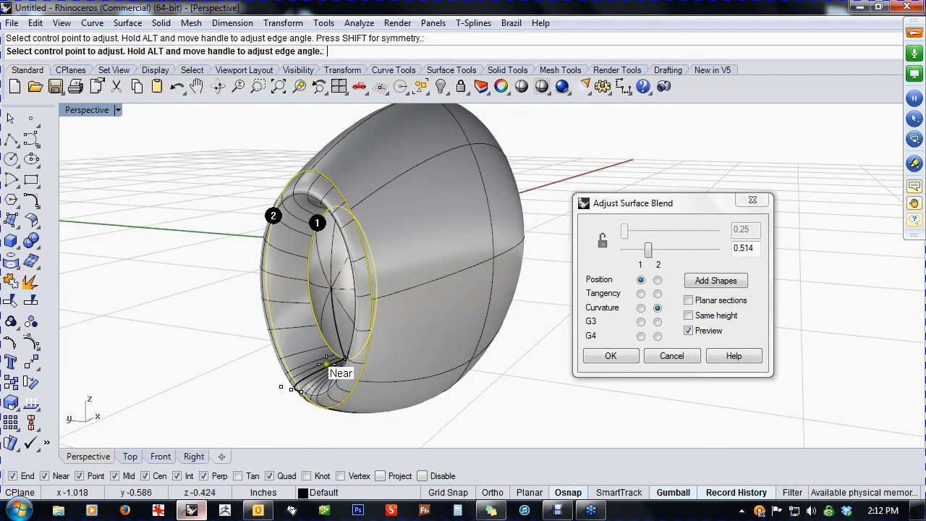
Slide the blend shape's outer end point along edge 2 towards the lowest part of the opening
right_drag(327, 364, 382, 348)
right_drag(500, 371, 490, 356)
scroll(487, 322, up, 5)
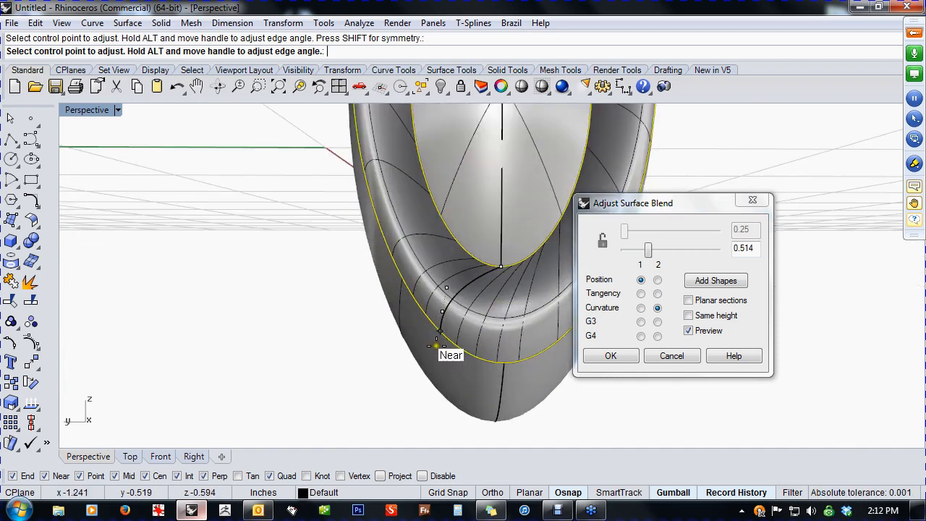
click(439, 334)
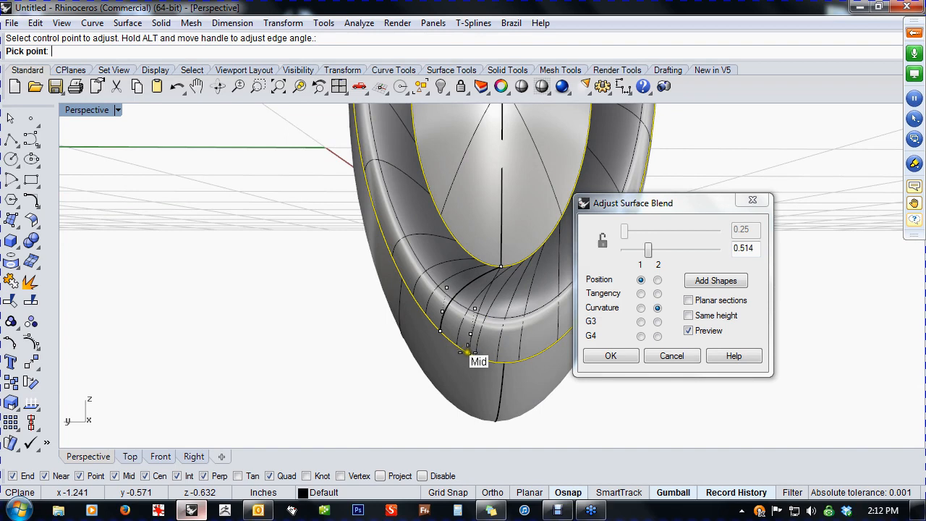
click(539, 391)
Set the blend's edge 2 bulge to 0.758 and create the blend surface
right_drag(526, 405, 386, 407)
scroll(476, 404, down, 6)
drag(646, 257, 663, 268)
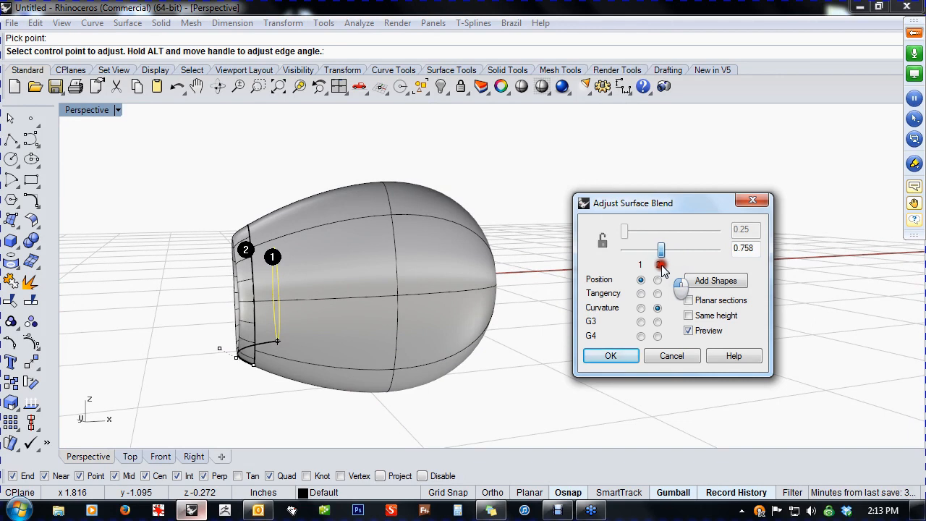
click(610, 357)
Join the egg body, blend surface and inner cap into one polysurface, and check that it selects as a single object
click(542, 87)
mouse_move(478, 289)
right_down()
mouse_move(502, 209)
mouse_move(546, 305)
mouse_move(674, 281)
mouse_move(690, 259)
mouse_move(625, 253)
mouse_move(529, 275)
mouse_move(585, 273)
right_up()
drag(326, 420, 221, 278)
click(12, 283)
click(212, 302)
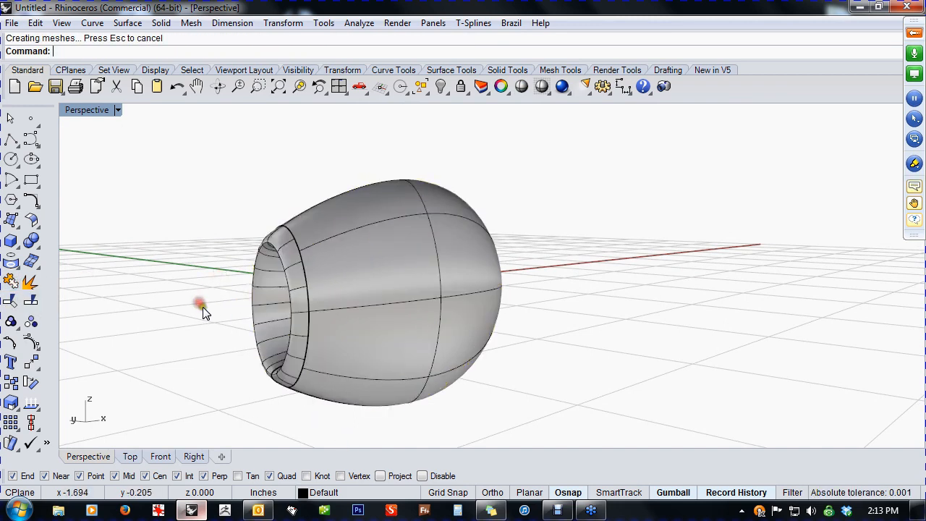
right_drag(201, 306, 289, 326)
click(529, 342)
right_drag(646, 360, 600, 365)
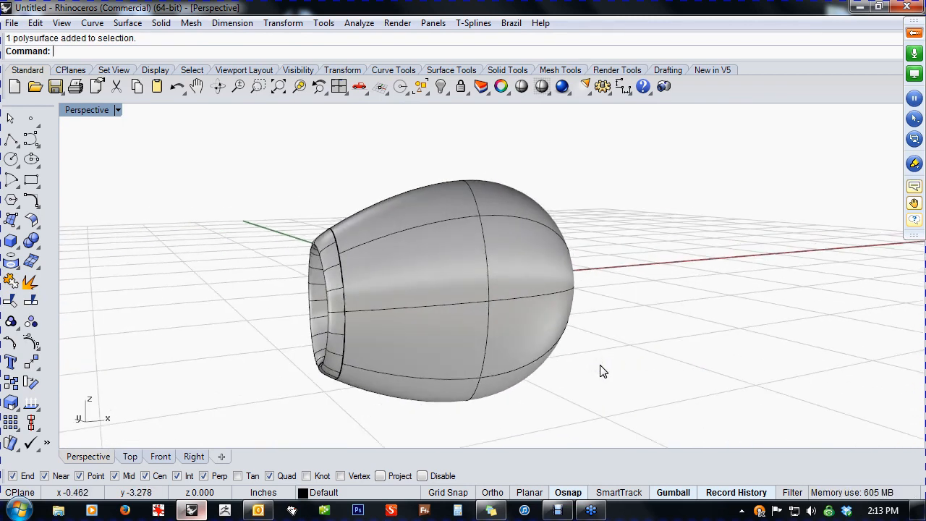
Compare the blended body with the reference sketch's nozzle, seams and pivot up close, and return to the Front view
mouse_move(615, 364)
right_down()
mouse_move(660, 341)
mouse_move(610, 327)
mouse_move(533, 341)
mouse_move(464, 339)
mouse_move(643, 372)
mouse_move(505, 385)
mouse_move(496, 366)
mouse_move(501, 391)
right_up()
shift+right_drag(355, 311, 395, 353)
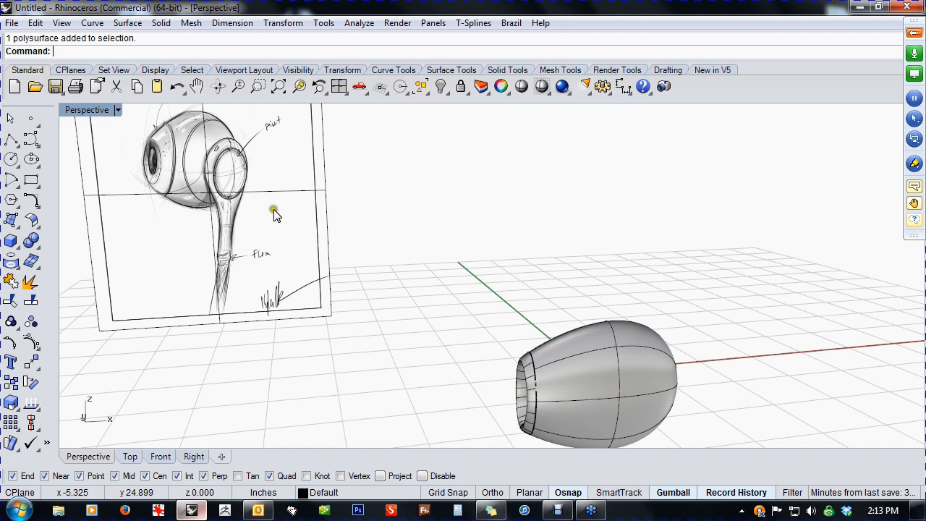
right_drag(275, 214, 241, 217)
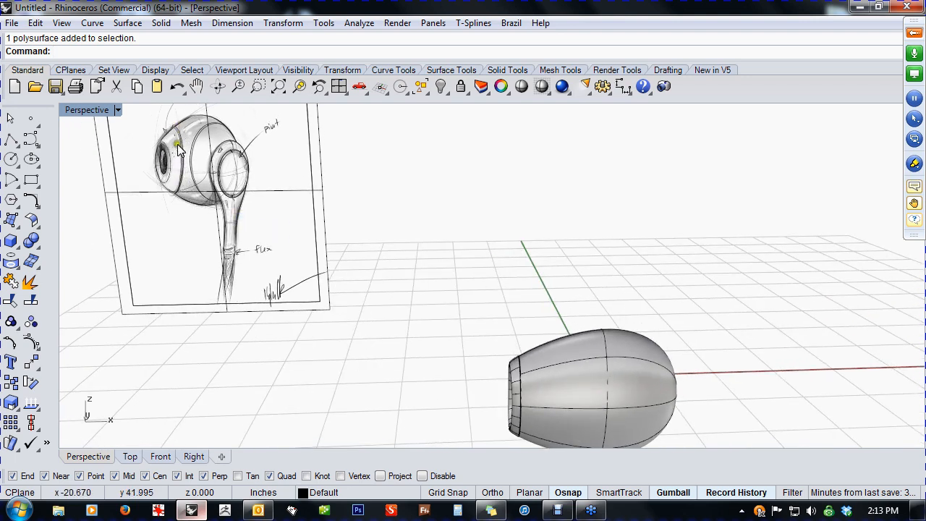
mouse_move(175, 163)
shift+right_down()
mouse_move(324, 274)
mouse_move(314, 251)
shift+right_up()
scroll(325, 274, up, 12)
scroll(328, 275, down, 5)
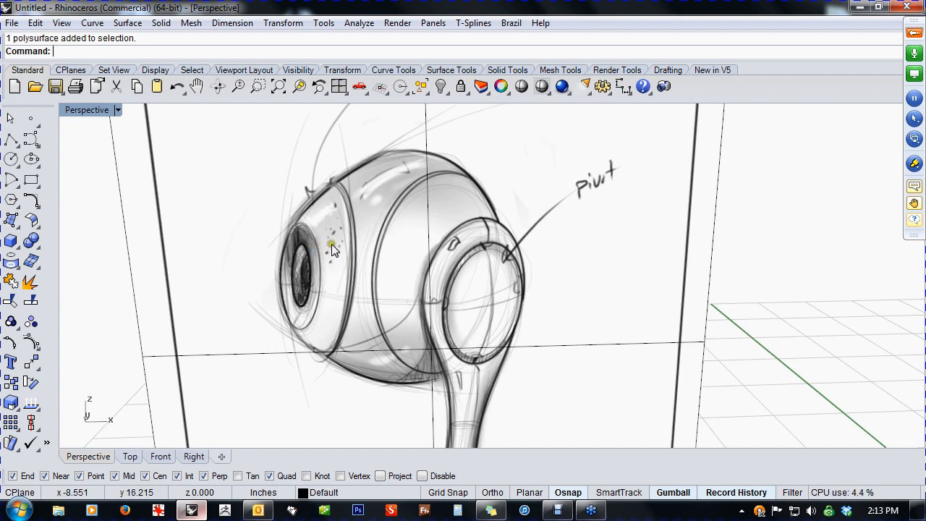
scroll(335, 250, down, 10)
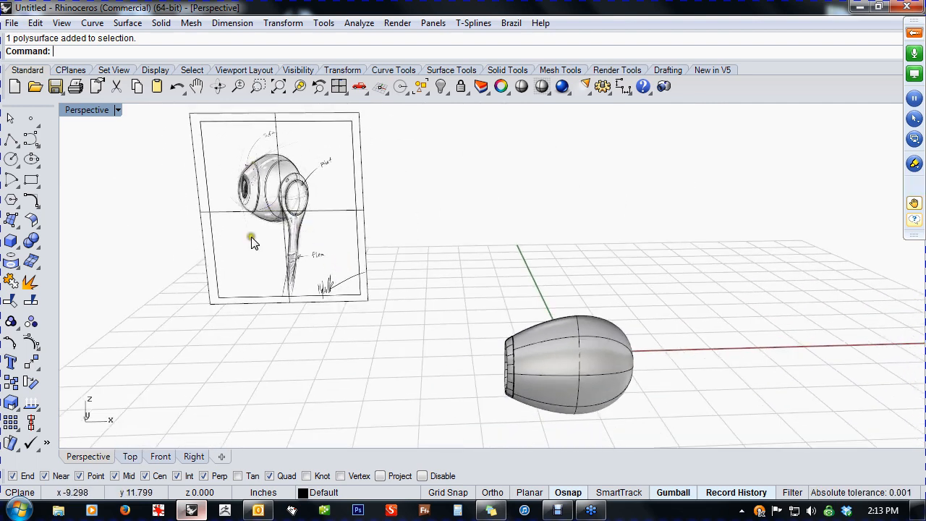
text(f)
right_click(461, 367)
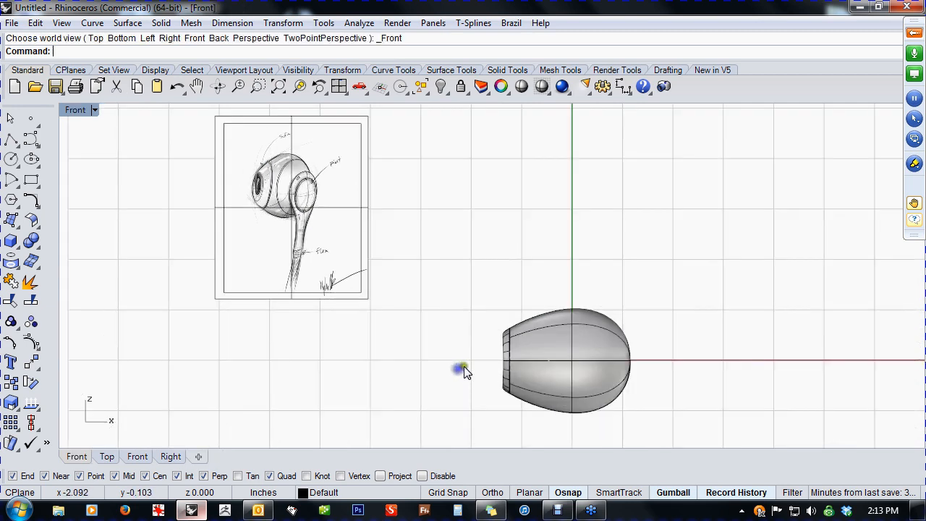
Draw a straight vertical line across the body just behind the opening rim in the Front view, extending past both outer edges
right_drag(499, 367, 423, 312)
scroll(434, 313, up, 6)
right_drag(495, 351, 423, 346)
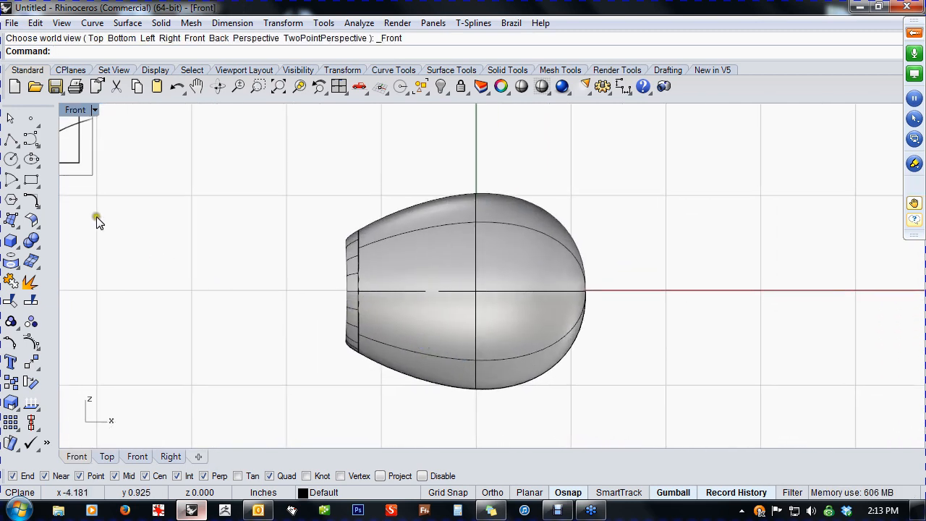
click(10, 140)
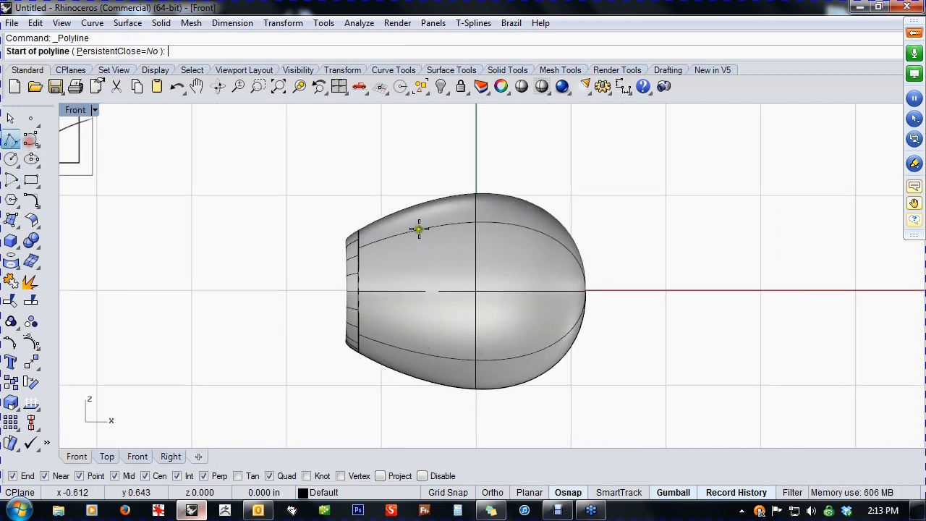
click(386, 198)
shift+click(374, 403)
key(Return)
Project the vertical line onto the joined body polysurface, keeping the input line
click(371, 401)
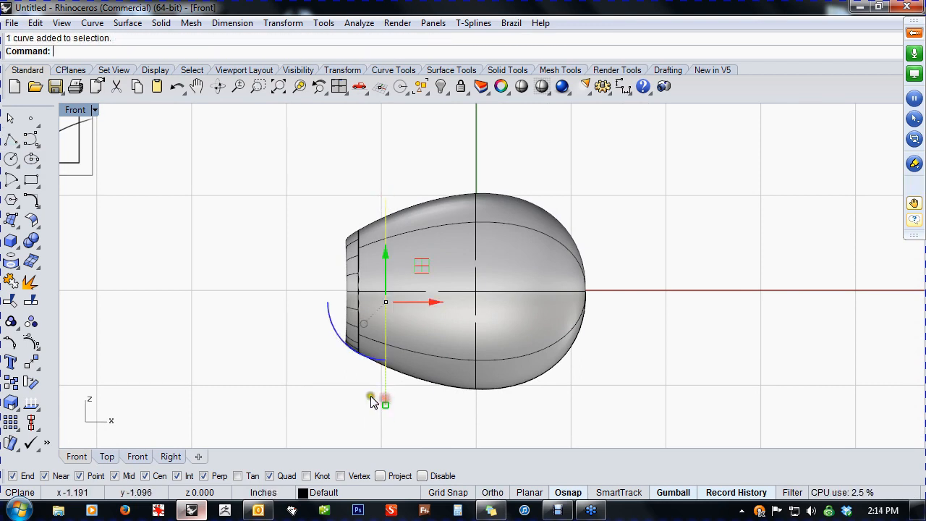
click(11, 263)
click(407, 345)
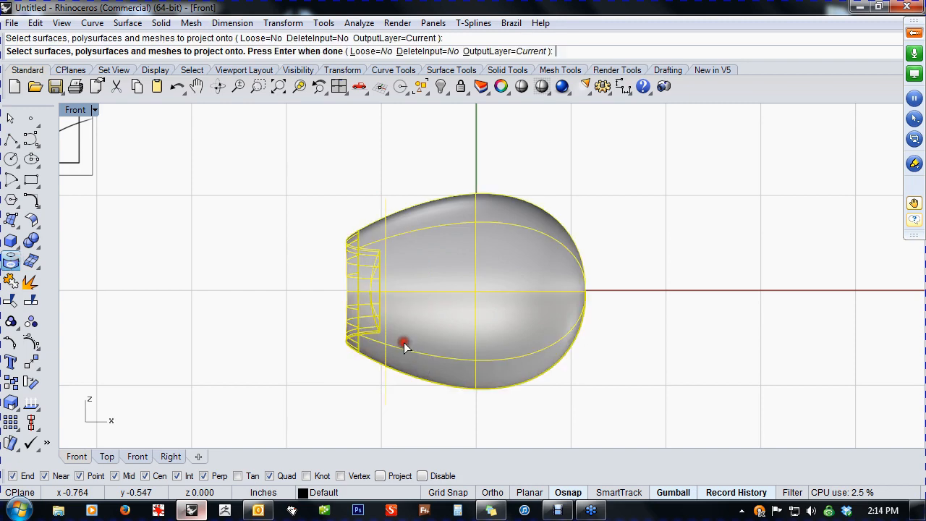
right_click(314, 374)
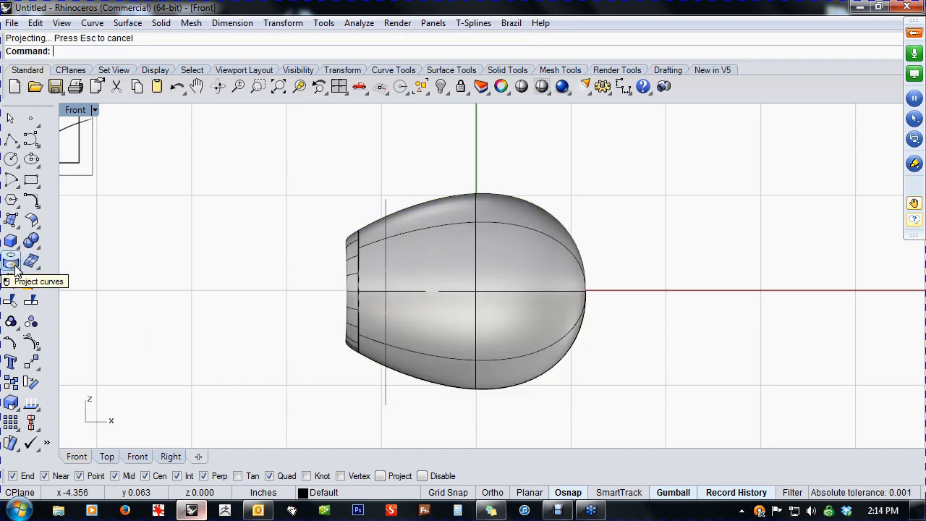
Select the source line to check it, and review the history recording options
click(343, 398)
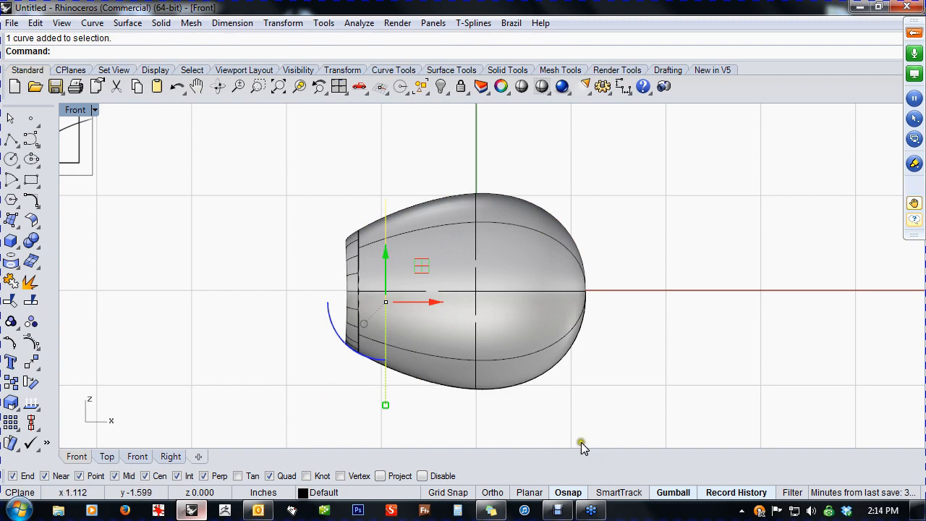
click(533, 420)
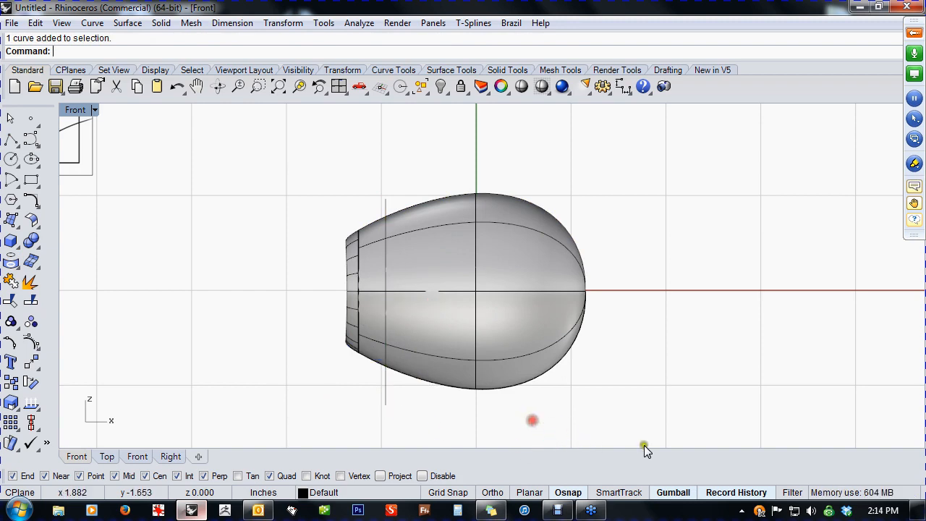
right_click(731, 492)
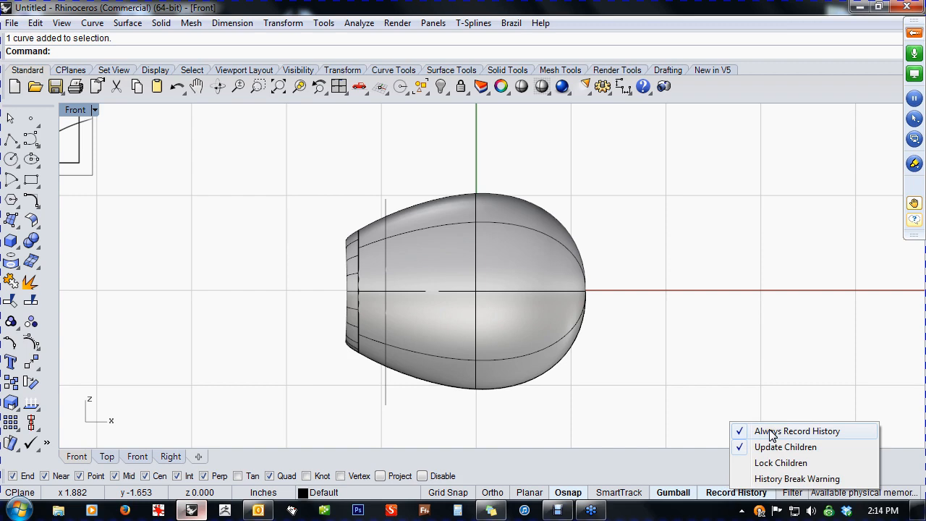
click(478, 415)
Move the source line about 0.069 in towards the opening so its projection updates through history
drag(413, 393, 364, 411)
mouse_move(437, 307)
mouse_down()
mouse_move(449, 309)
mouse_move(426, 299)
mouse_up()
click(338, 382)
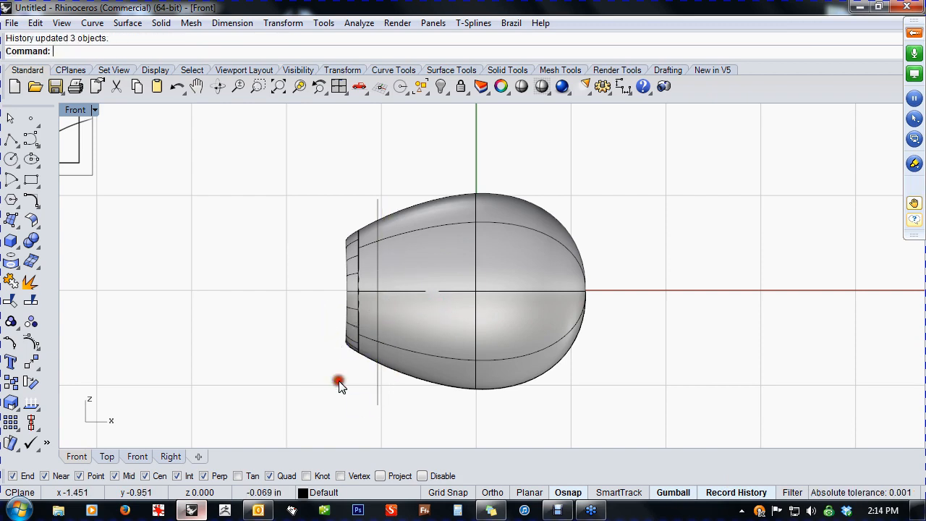
Inspect the projected curve around the body's nozzle end up close in the Perspective view
text(P)
right_drag(333, 391, 355, 385)
right_click(383, 381)
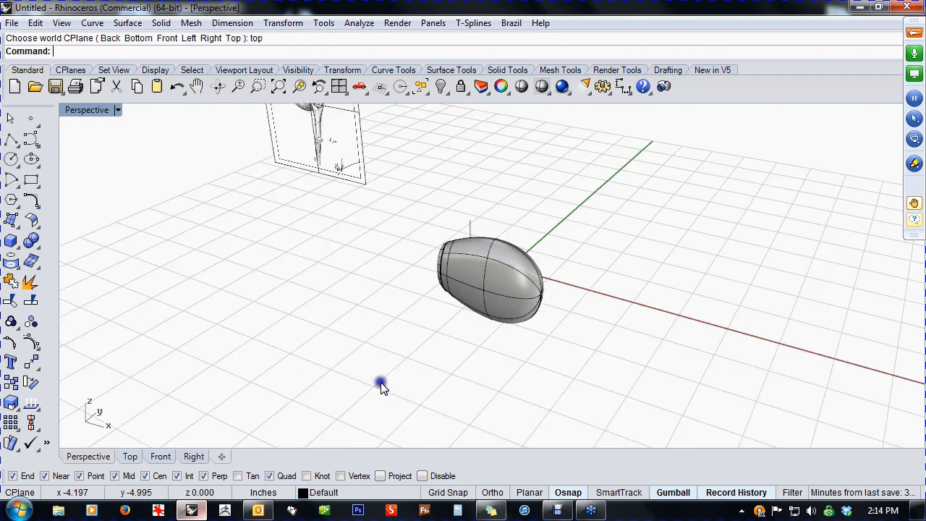
right_drag(489, 366, 642, 302)
scroll(446, 258, up, 8)
click(428, 249)
right_drag(399, 258, 381, 237)
click(471, 215)
click(450, 268)
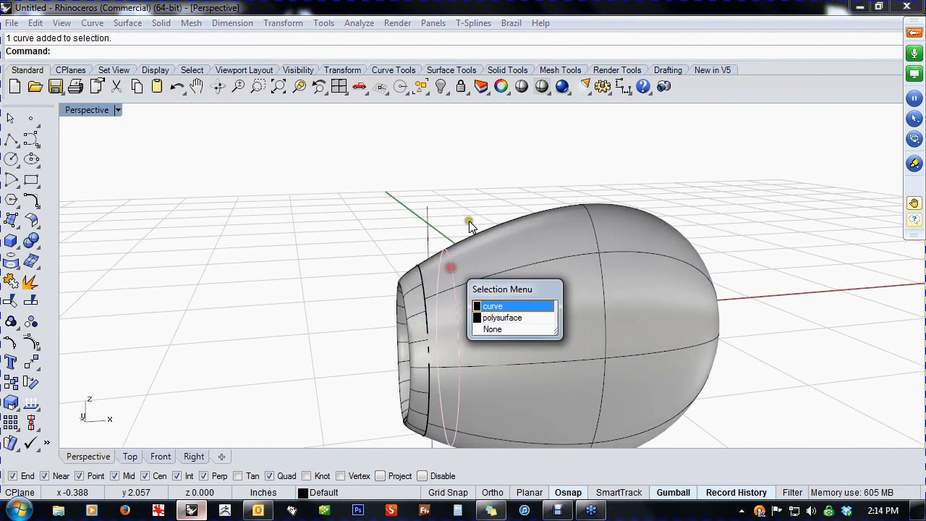
Shift the source line away from the opening, by about 0.025 in and by about 0.054 in, to reposition the projected seam curve
drag(474, 333, 488, 332)
shift+right_drag(453, 345, 397, 332)
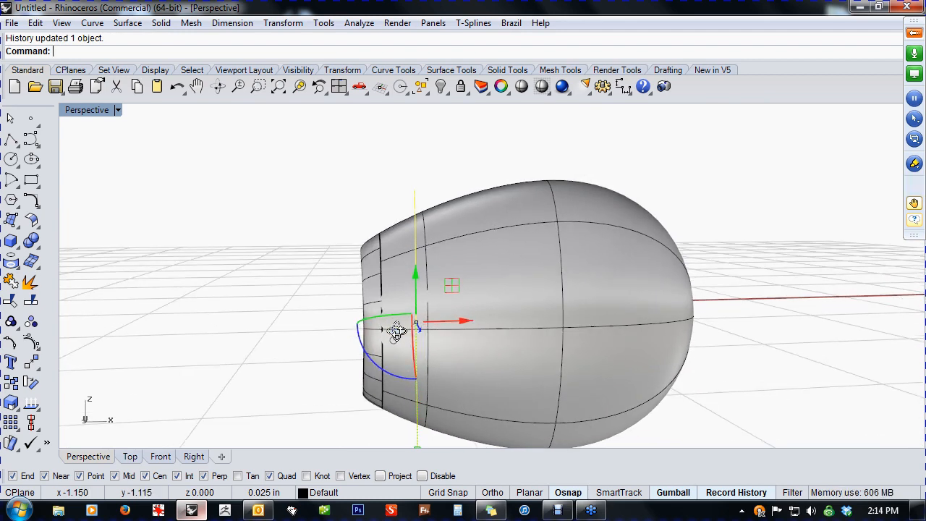
right_drag(397, 332, 402, 350)
click(293, 338)
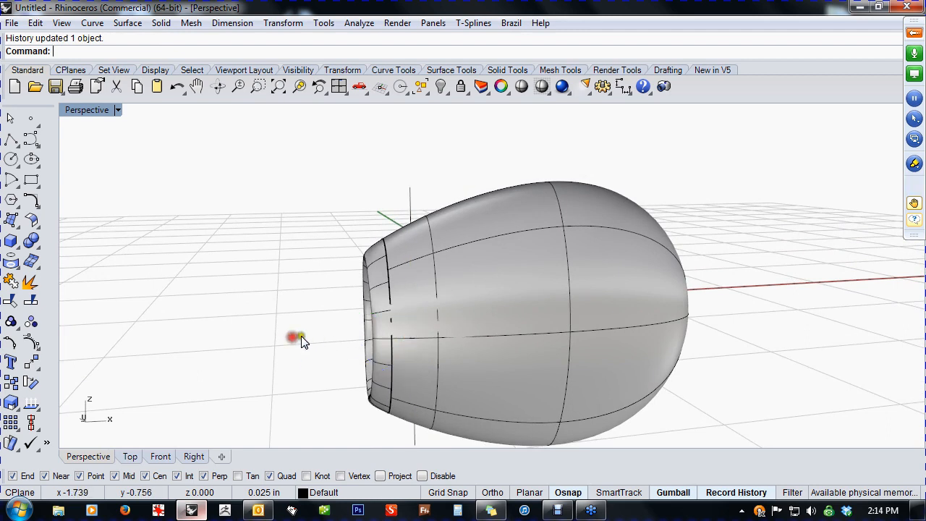
click(416, 212)
drag(462, 318, 466, 319)
right_drag(467, 319, 448, 325)
mouse_move(251, 319)
shift+right_down()
mouse_move(222, 306)
mouse_move(258, 322)
shift+right_up()
click(222, 306)
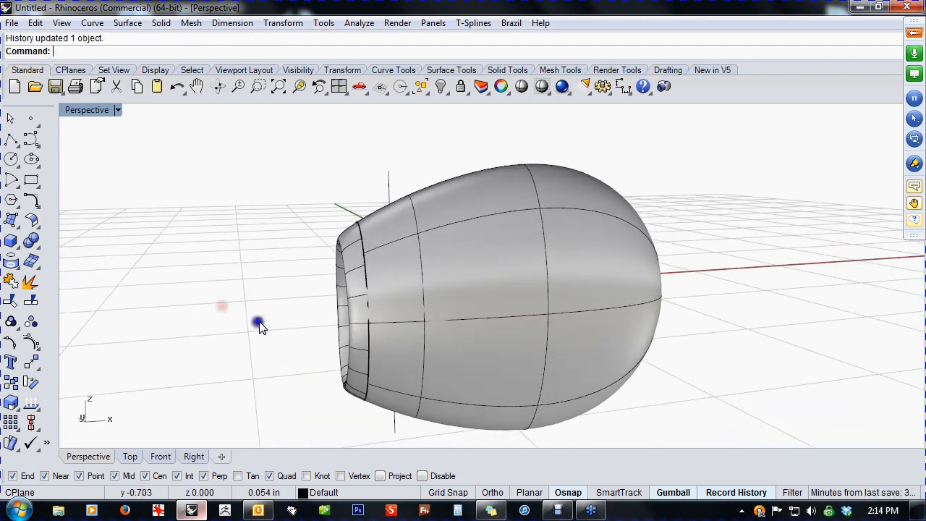
Delete the straight source line, keeping the projected seam curve on the body
click(392, 185)
key(Delete)
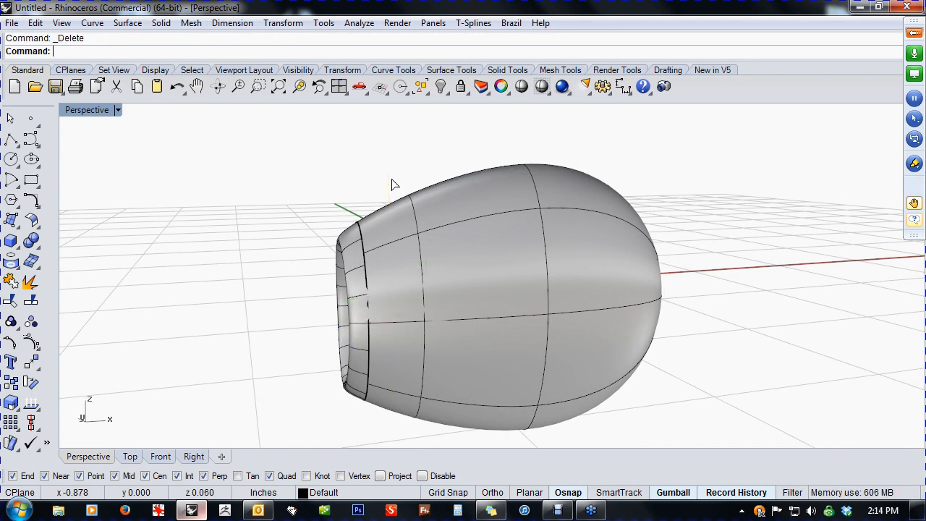
right_drag(392, 179, 264, 203)
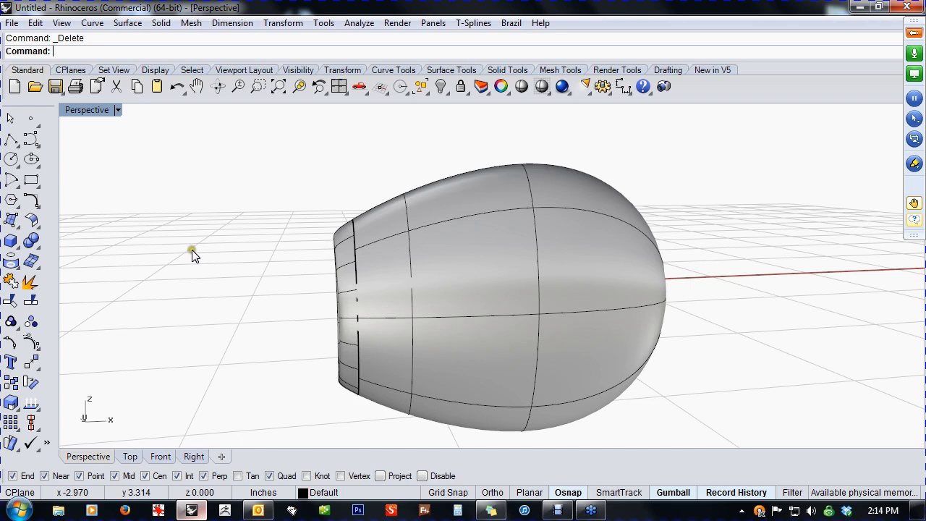
Try an oversized closed pipe around the projected seam curve and undo it
click(16, 248)
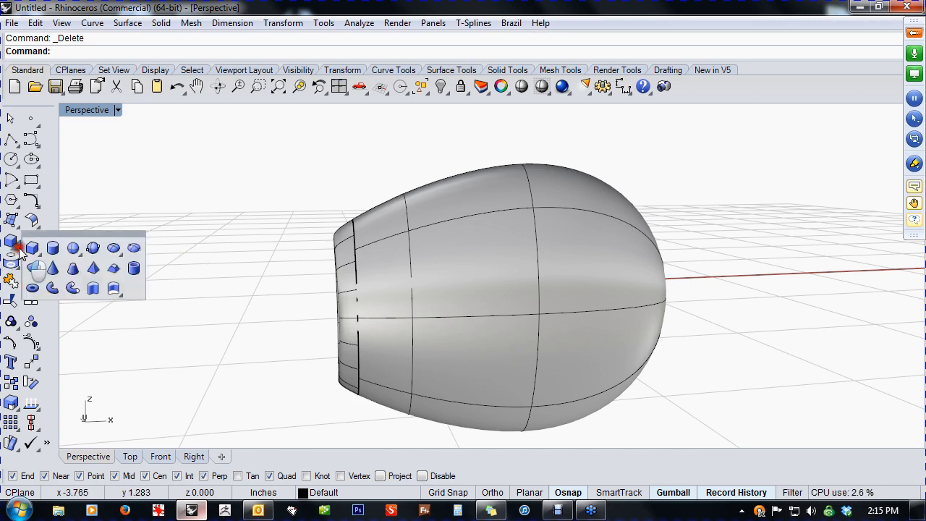
click(56, 291)
click(410, 239)
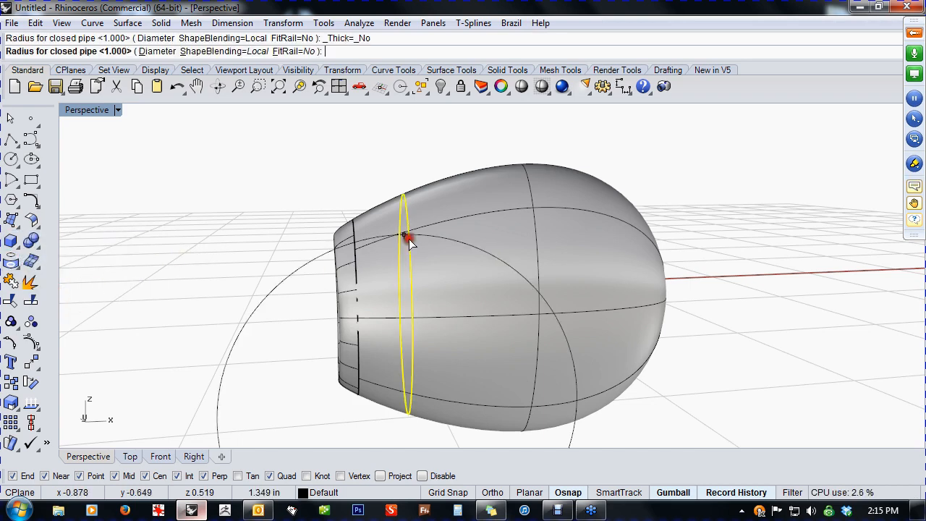
click(408, 241)
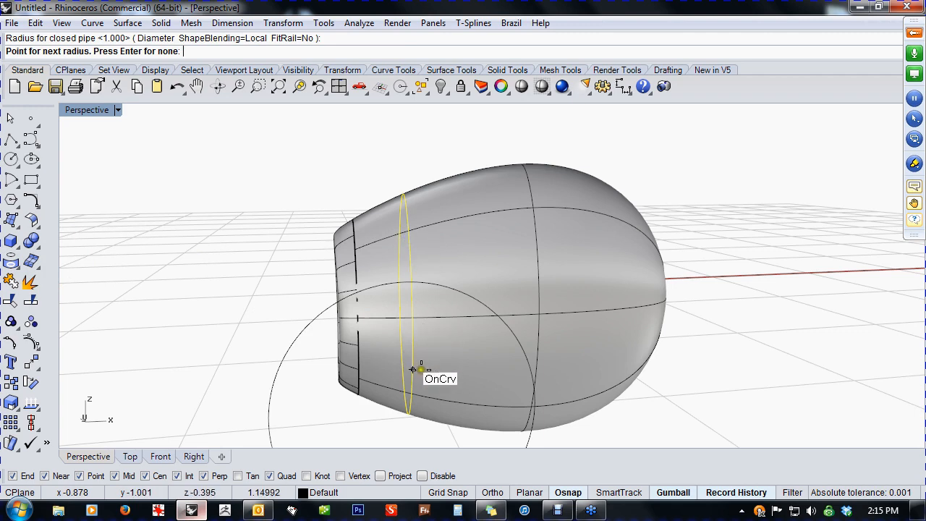
key(Return)
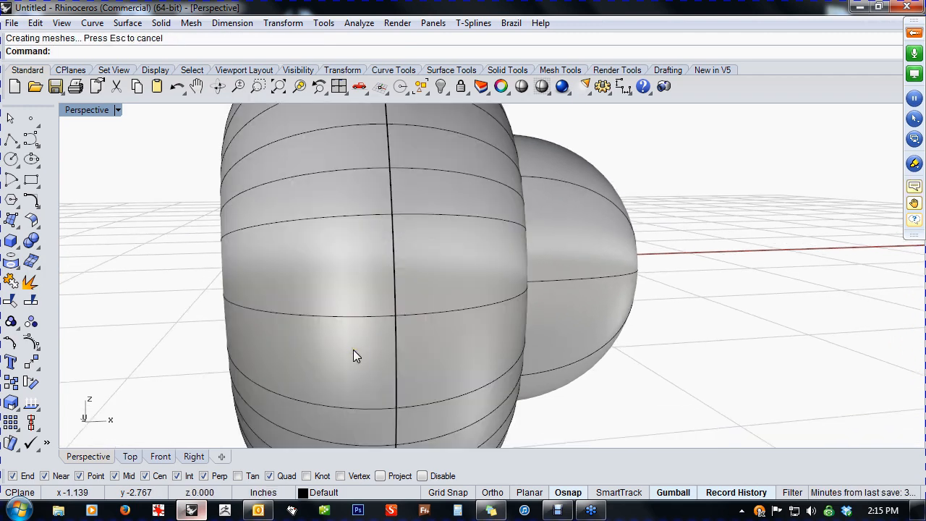
key(ctrl+z)
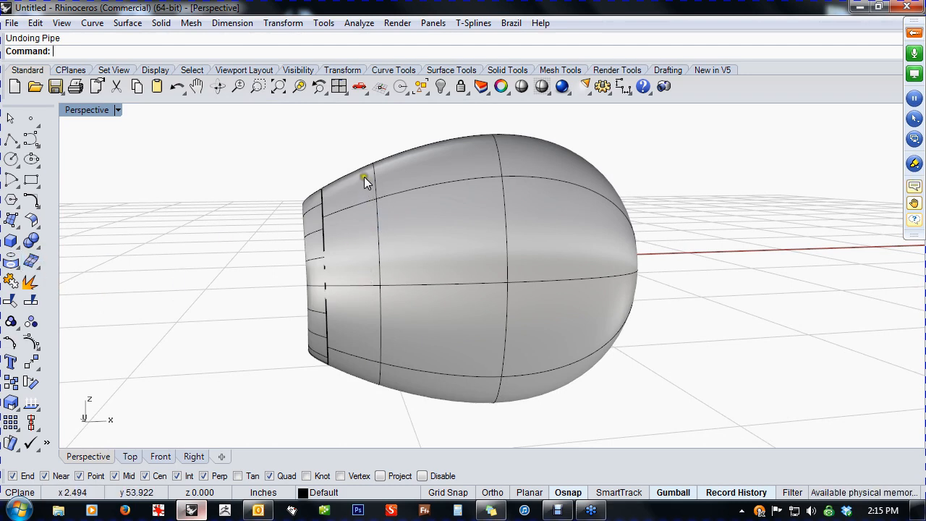
Create a thin closed pipe around the projected seam curve with a radius of about 0.010 in
click(25, 241)
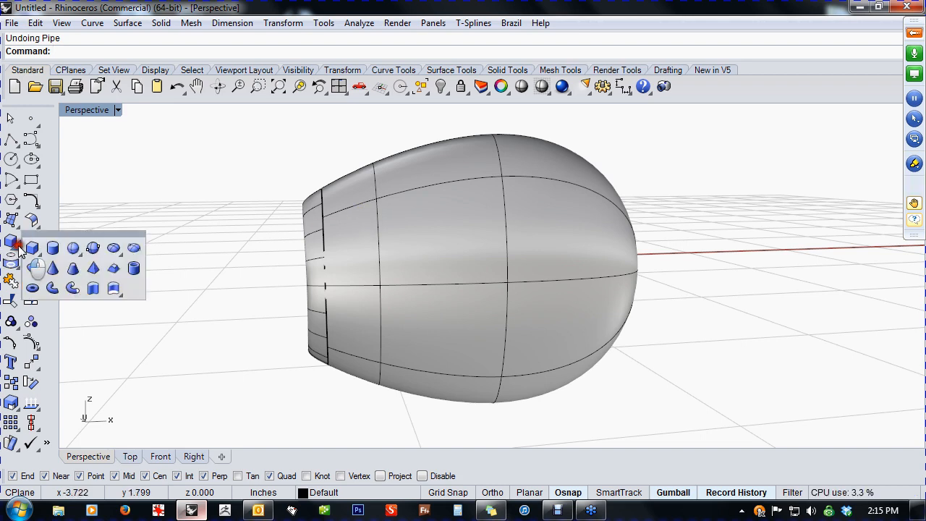
click(52, 288)
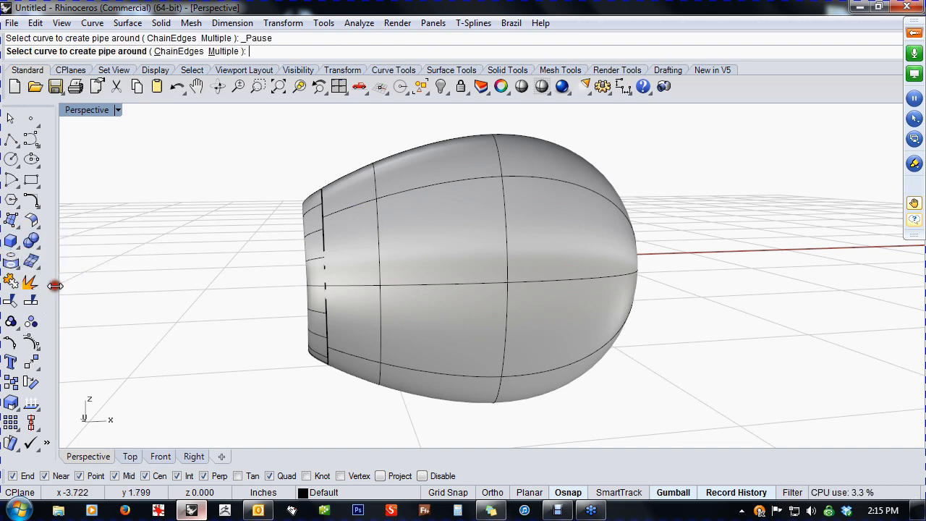
click(376, 219)
right_drag(376, 233, 422, 252)
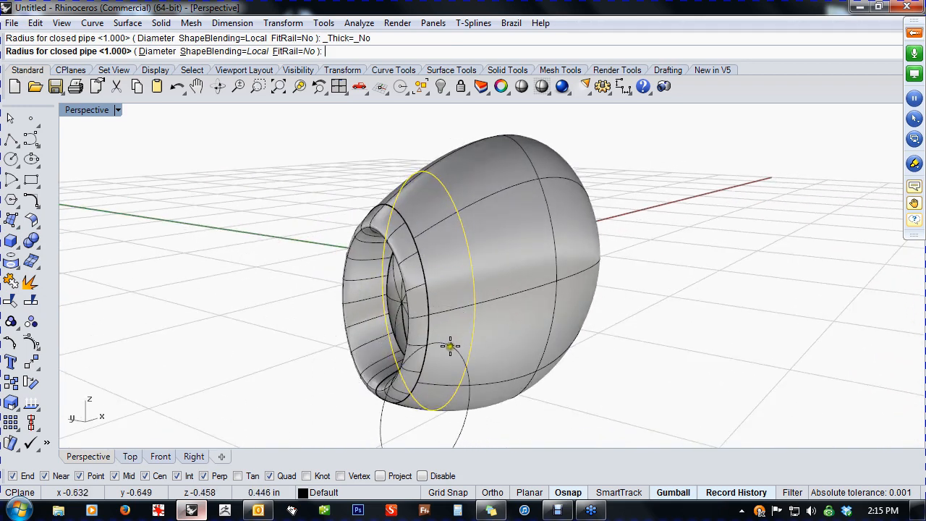
scroll(429, 409, up, 5)
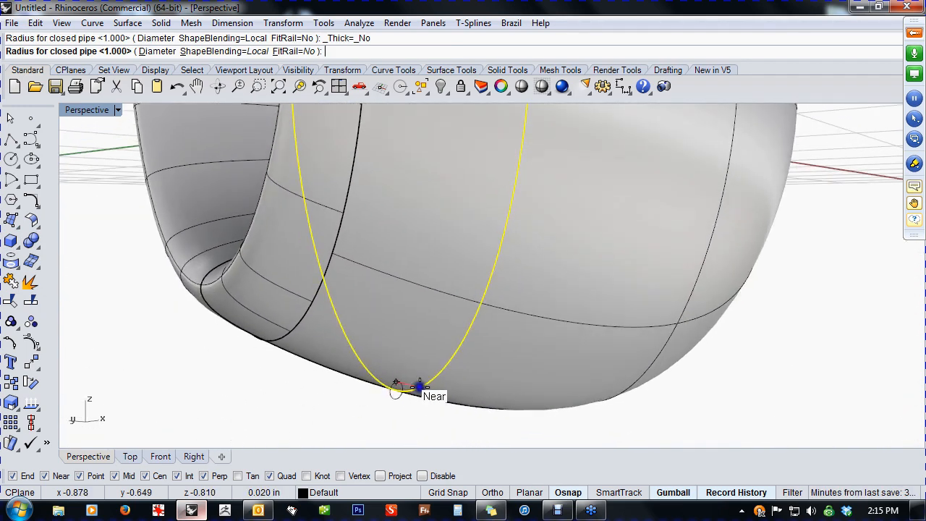
scroll(411, 387, up, 2)
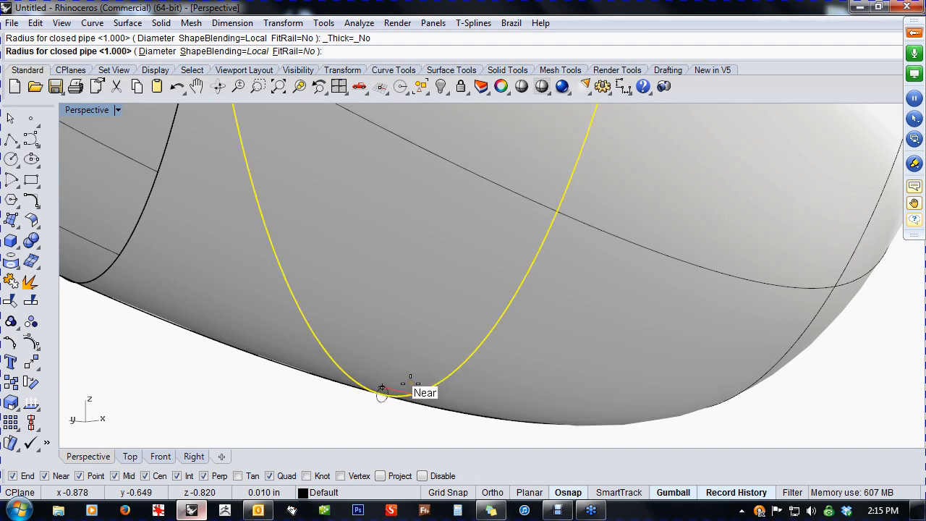
click(411, 384)
right_click(410, 383)
scroll(402, 369, down, 8)
right_drag(441, 281, 382, 277)
scroll(377, 232, up, 8)
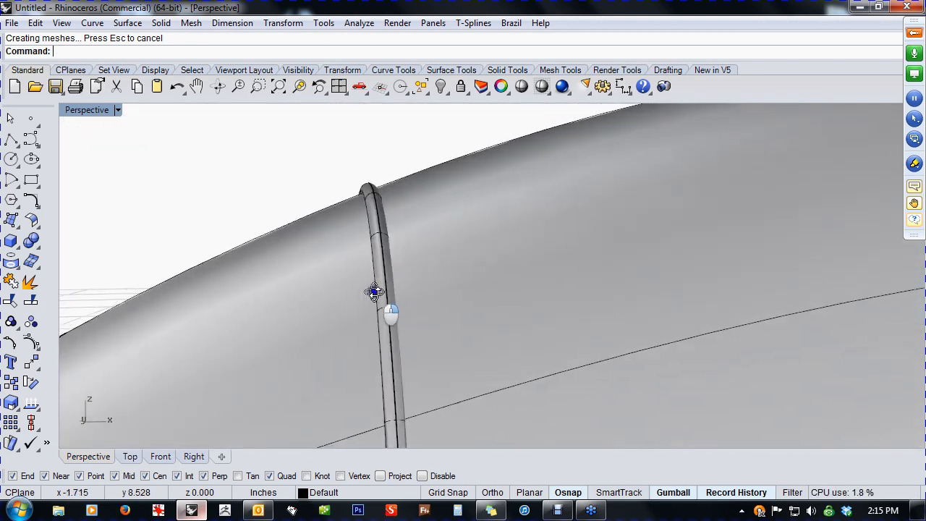
scroll(385, 245, down, 10)
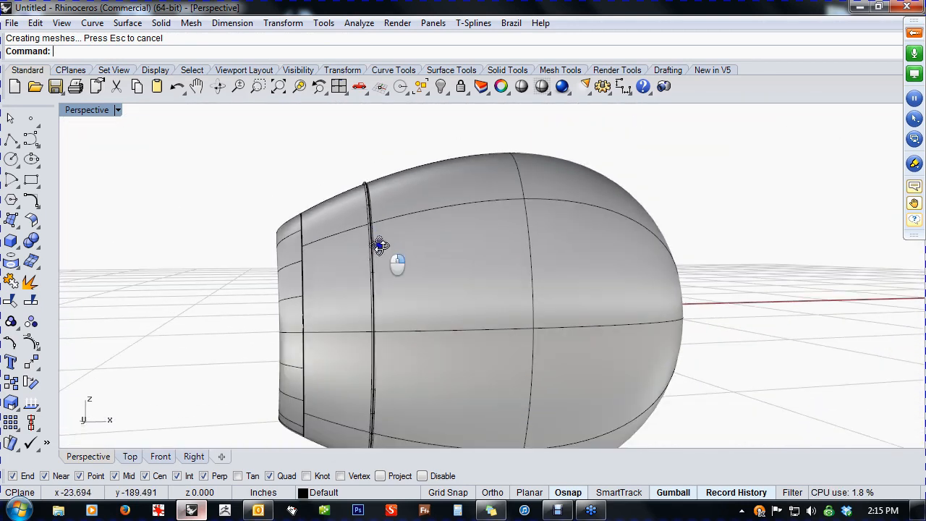
Subtract the thin pipe from the body with a Boolean Difference, with DeleteInput set to No
click(40, 249)
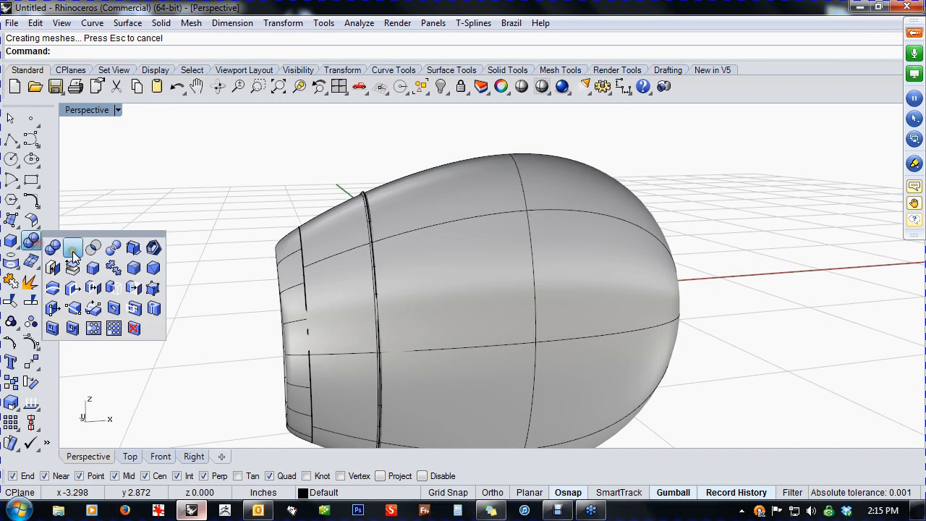
click(73, 246)
click(420, 238)
key(Return)
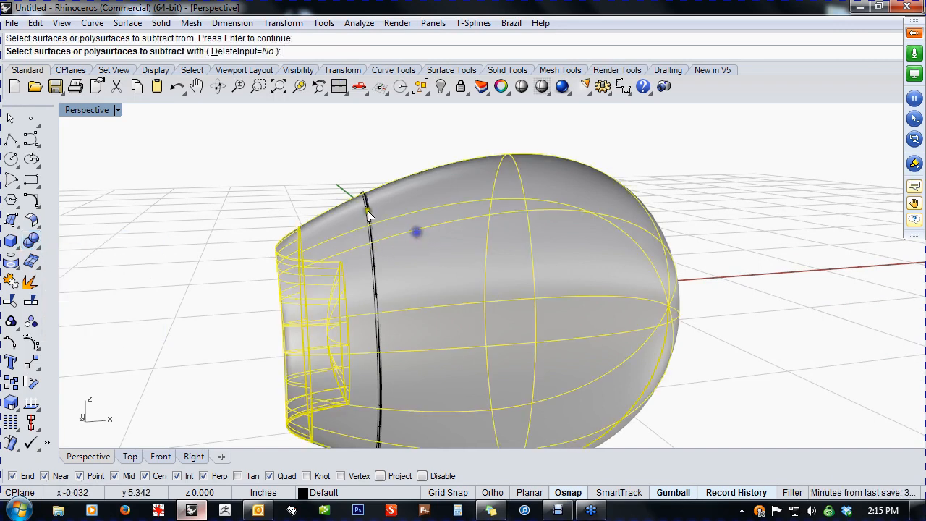
click(367, 210)
key(Return)
Delete the leftover pipe geometry around the seam so only the cut groove remains in the body
drag(328, 185, 378, 384)
scroll(393, 378, down, 4)
shift+right_drag(393, 377, 384, 325)
drag(352, 170, 416, 421)
key(Delete)
Examine the seam groove up close and in shaded display without wires, and compare it with the seams and pivot in the reference sketch
right_drag(384, 403, 365, 351)
scroll(364, 286, up, 5)
right_drag(364, 286, 397, 360)
scroll(386, 313, down, 6)
scroll(381, 268, up, 6)
scroll(381, 268, down, 4)
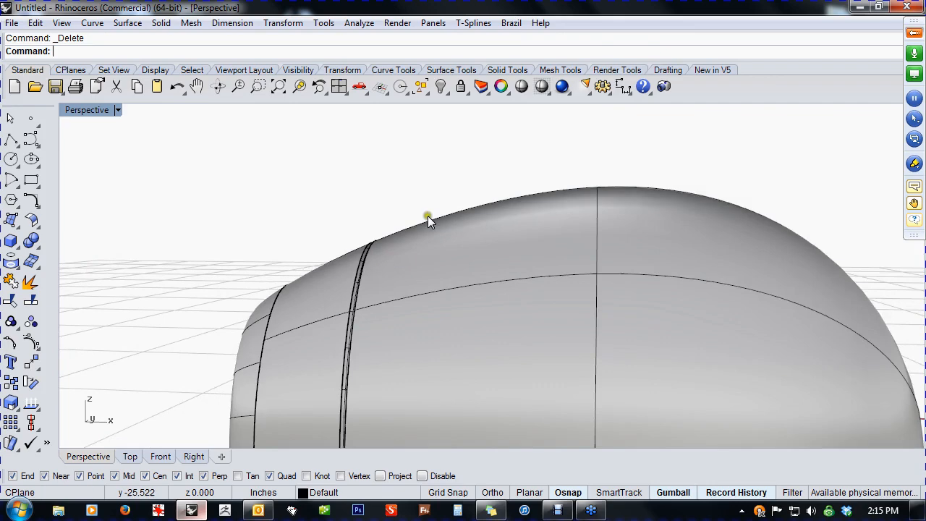
click(523, 89)
scroll(410, 291, down, 3)
mouse_move(409, 292)
right_down()
mouse_move(506, 268)
mouse_move(482, 198)
mouse_move(451, 185)
mouse_move(432, 254)
mouse_move(497, 287)
mouse_move(442, 333)
mouse_move(502, 356)
mouse_move(676, 337)
mouse_move(451, 321)
mouse_move(459, 287)
mouse_move(518, 307)
mouse_move(489, 326)
mouse_move(511, 341)
right_up()
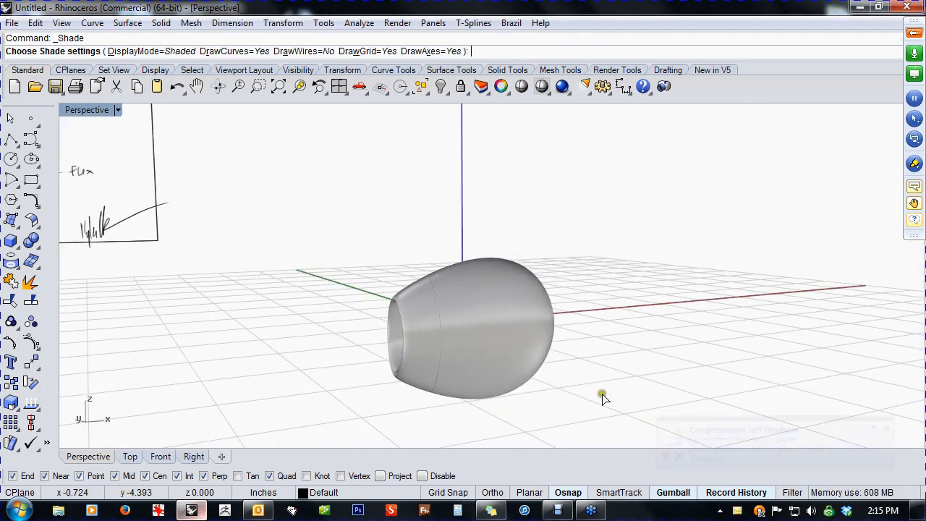
click(887, 427)
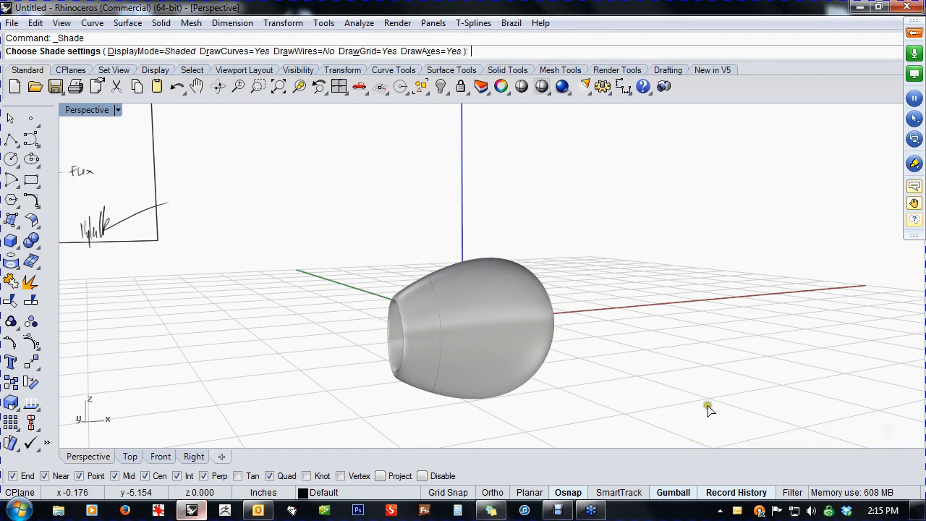
mouse_move(667, 390)
right_down()
mouse_move(560, 374)
mouse_move(622, 410)
right_up()
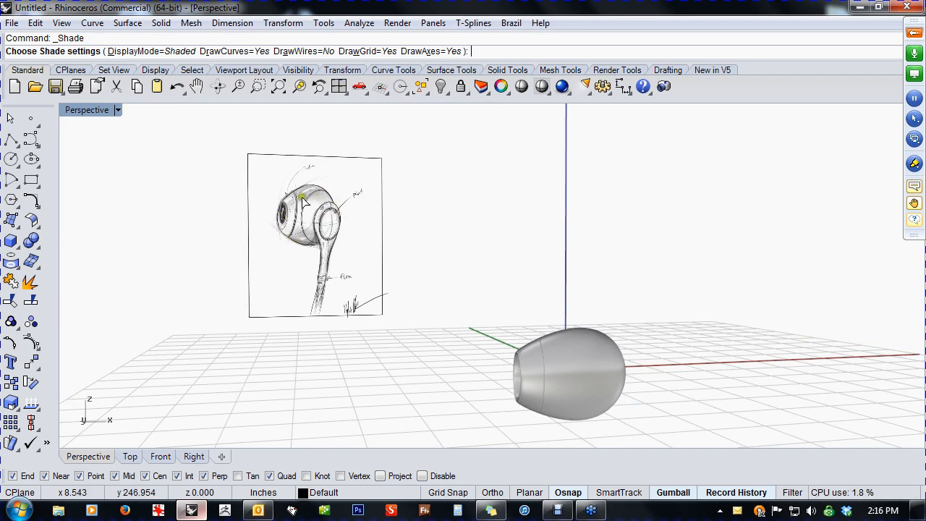
scroll(309, 200, up, 5)
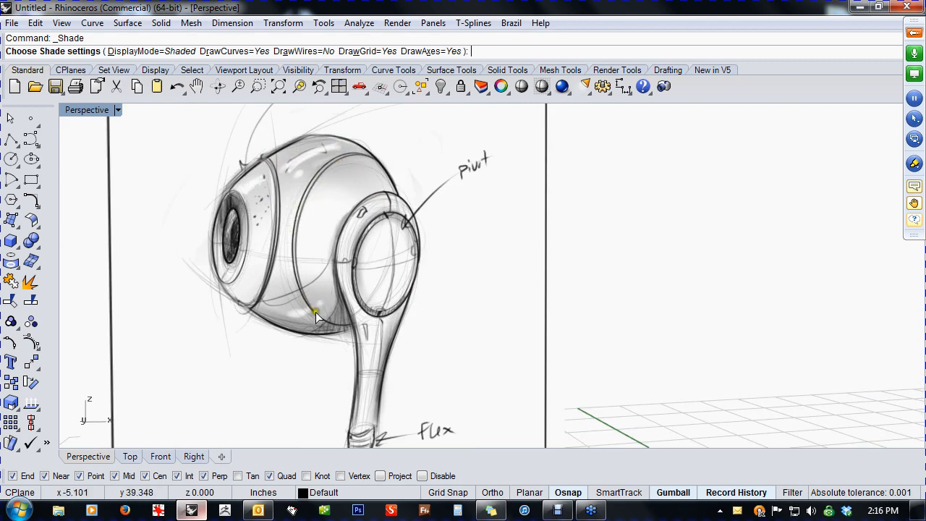
In the Front view, draw a circle centred on the origin over the body with a diameter of about 1.69 in
scroll(471, 335, down, 5)
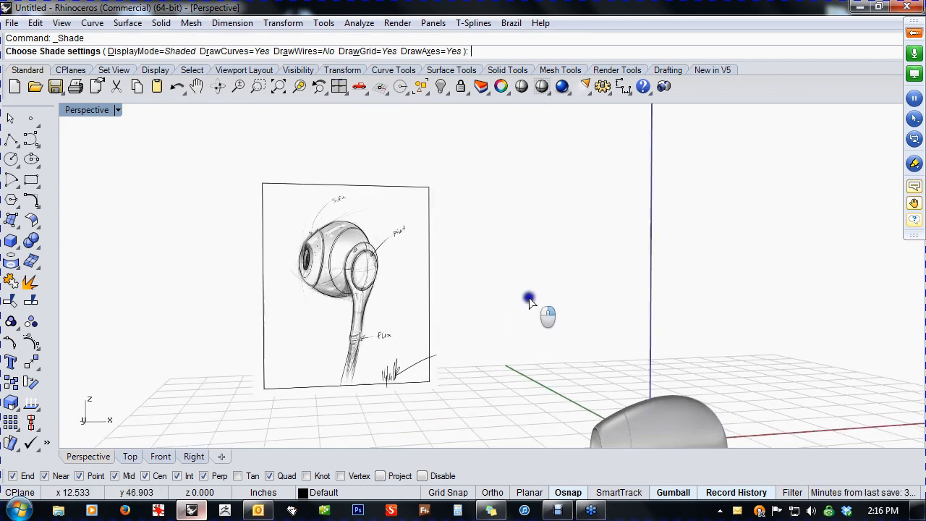
key(ctrl+F2)
right_drag(518, 293, 428, 232)
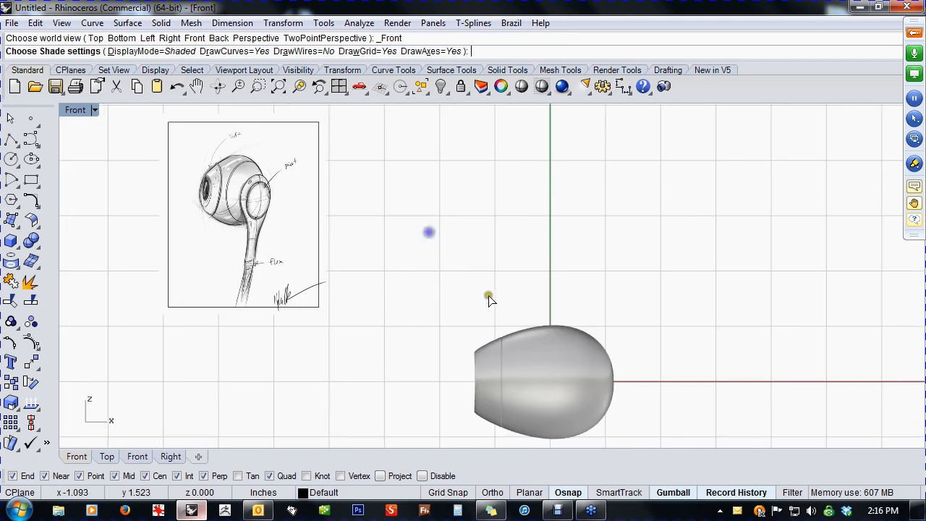
right_drag(492, 305, 432, 261)
click(10, 158)
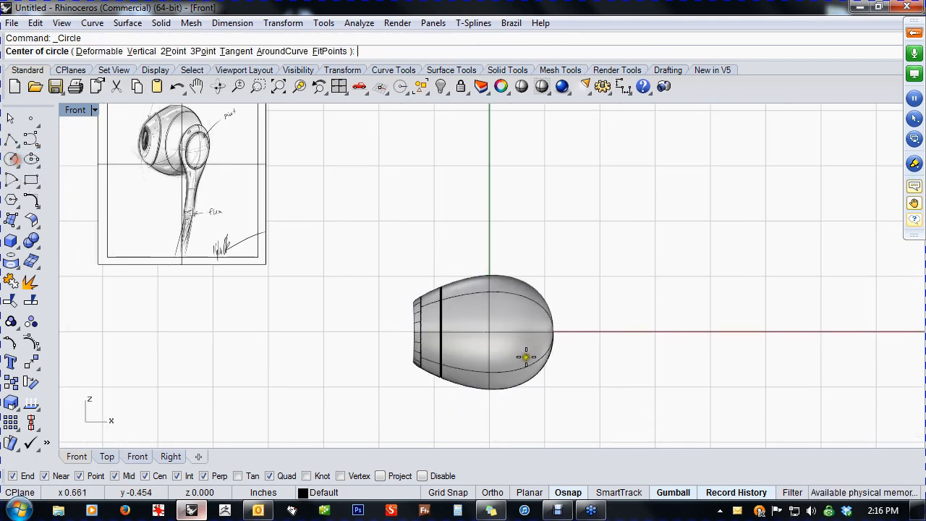
text(0)
key(Return)
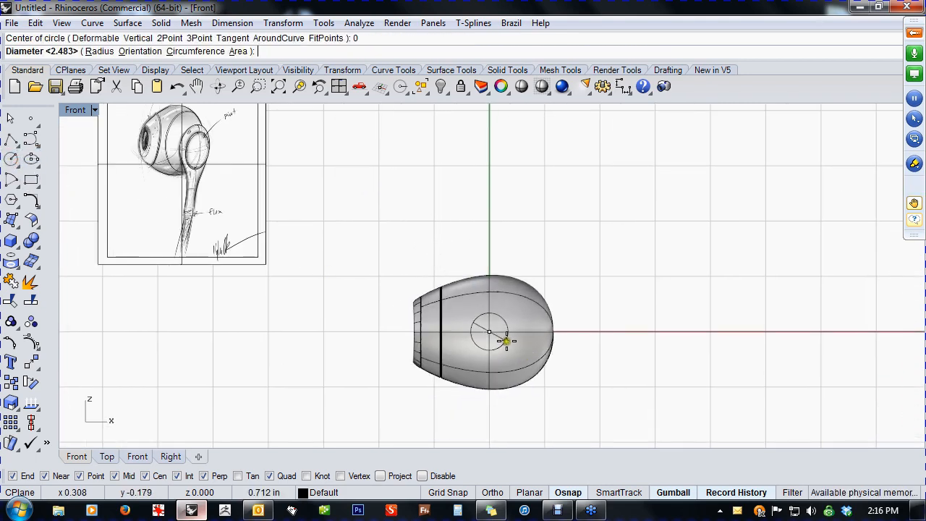
key(shift)
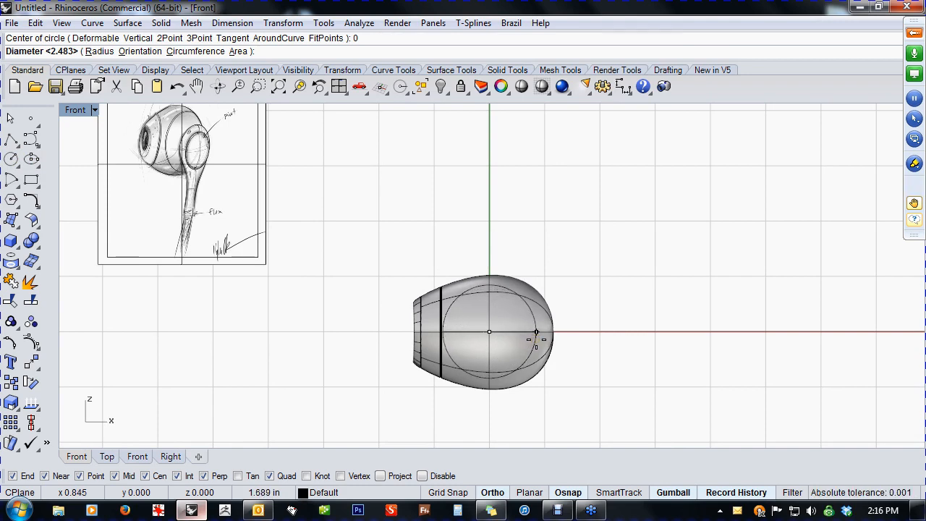
click(536, 332)
Select only the circle and move it about 0.13 in along X toward the body's rounded end
drag(472, 325, 410, 221)
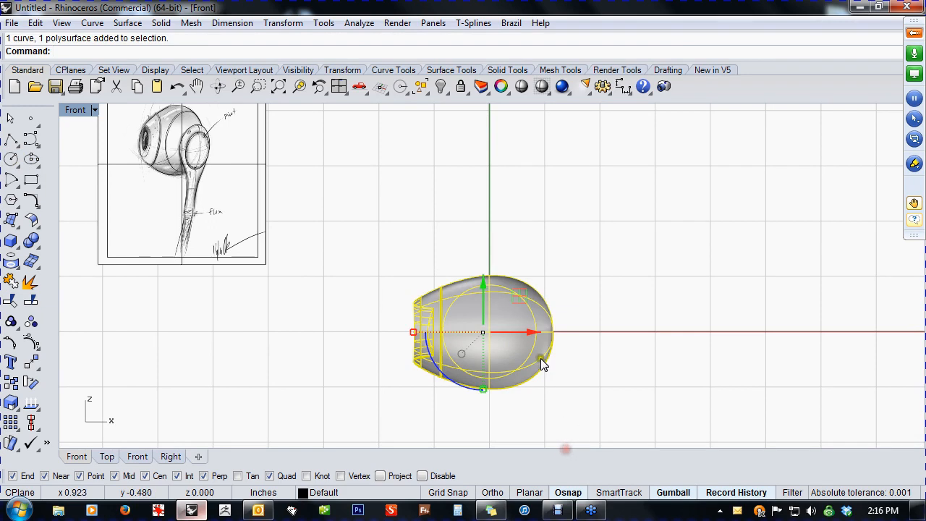
scroll(541, 359, up, 3)
ctrl+click(520, 382)
drag(497, 310, 510, 310)
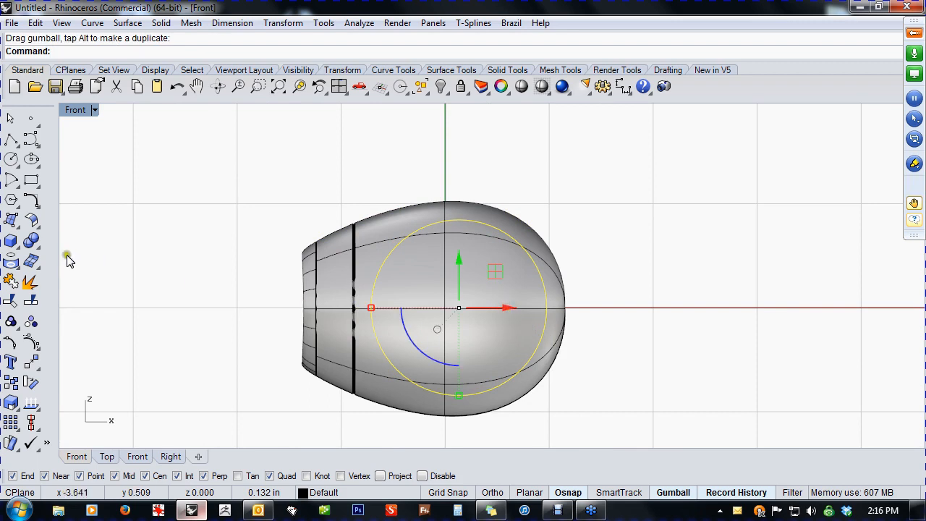
Project the circle onto the earbud body from the Front view
click(11, 262)
click(393, 404)
key(Return)
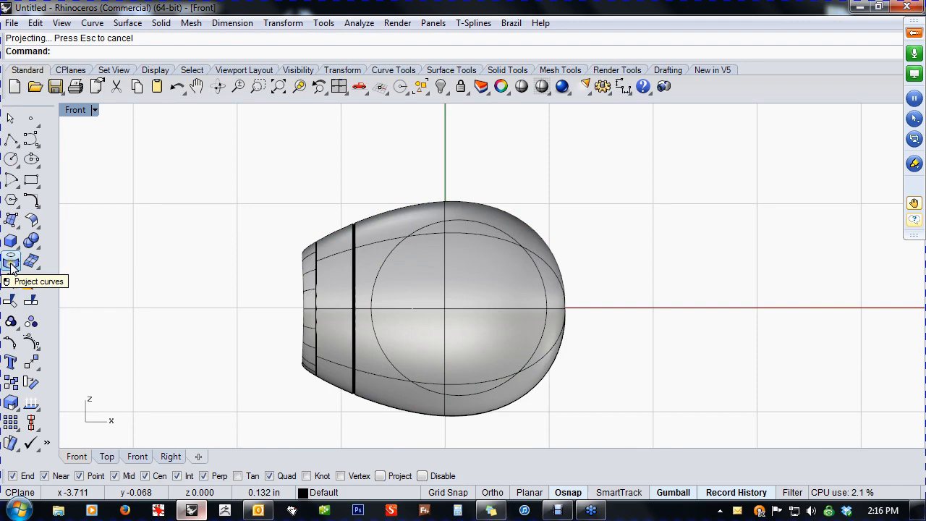
In the Perspective view, move the original circle straight out in front of the body, clear of its surface
text(p)
right_click(285, 374)
right_drag(426, 368, 440, 308)
scroll(461, 293, up, 7)
mouse_move(555, 332)
right_down()
mouse_move(582, 314)
mouse_move(518, 284)
mouse_move(536, 269)
mouse_move(567, 337)
right_up()
click(548, 282)
drag(448, 296, 202, 329)
right_drag(359, 389, 369, 393)
Try moving the original circle vertically and scaling it to test its history-linked projection, undoing each change
drag(270, 283, 270, 268)
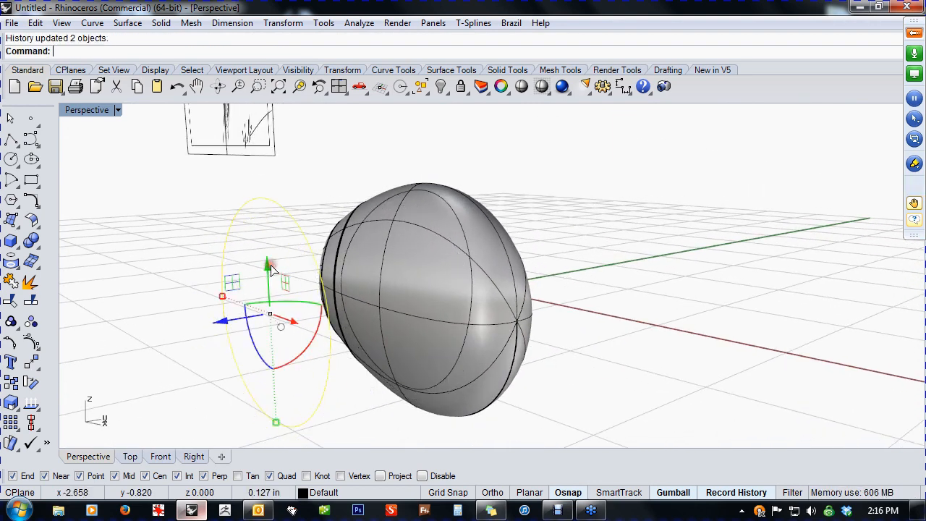
key(ctrl+z)
drag(267, 279, 271, 295)
key(ctrl+z)
right_drag(271, 295, 458, 333)
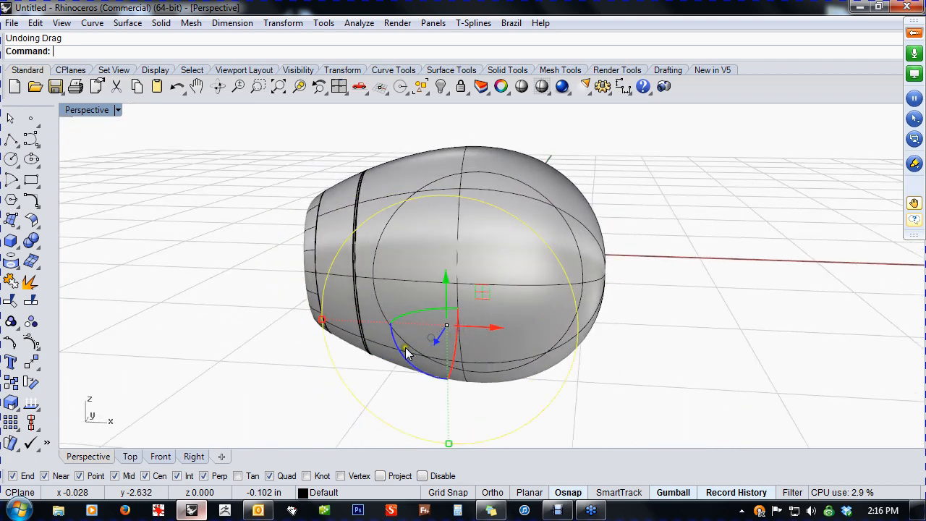
mouse_move(327, 323)
mouse_down()
mouse_move(352, 323)
mouse_move(327, 323)
mouse_up()
key(ctrl+z)
Scale the original circle slightly so its history-linked projection on the body is resized with it
drag(324, 325, 302, 305)
right_drag(374, 354, 355, 366)
right_drag(390, 265, 506, 300)
drag(333, 329, 329, 326)
Compare the circle's placement with the sketched pivot, then delete the original circle in front of the body
scroll(316, 327, down, 3)
mouse_move(316, 329)
right_down()
mouse_move(309, 368)
mouse_move(351, 351)
mouse_move(424, 361)
right_up()
scroll(351, 351, down, 4)
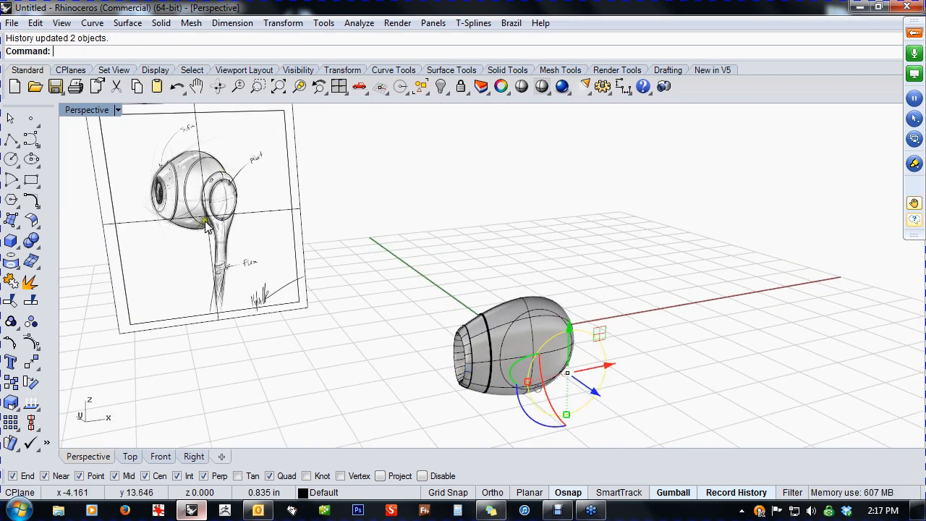
mouse_move(472, 328)
right_down()
mouse_move(483, 341)
mouse_move(481, 331)
mouse_move(453, 343)
right_up()
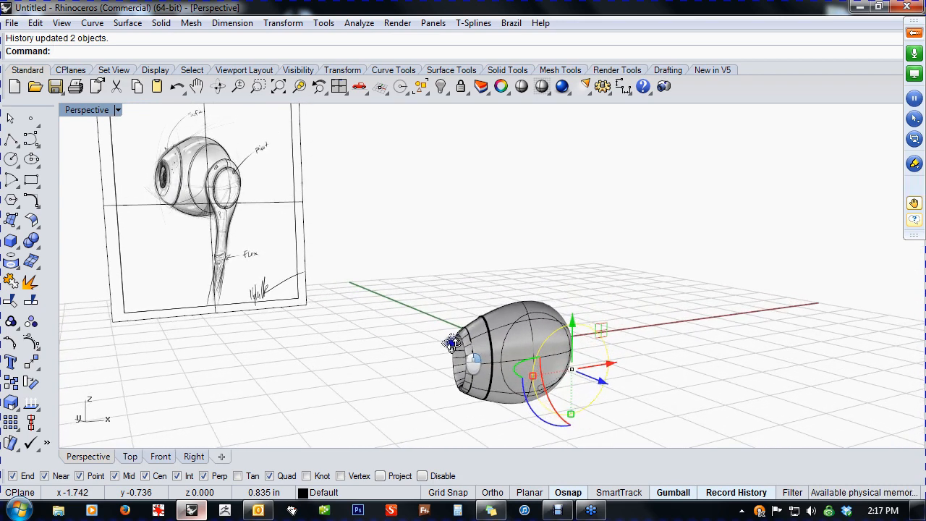
scroll(565, 402, up, 4)
right_drag(567, 403, 540, 393)
click(660, 403)
click(621, 409)
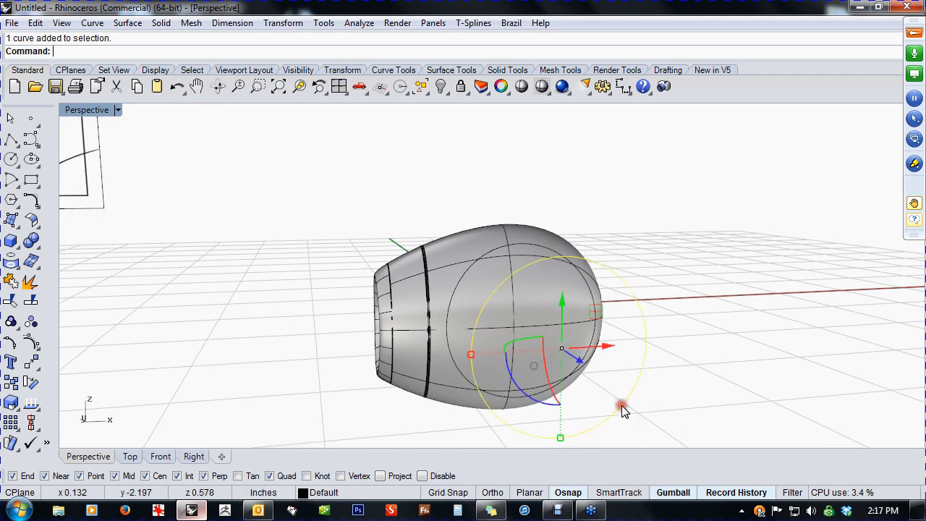
key(Delete)
Create a very thin closed pipe with flat caps along the projected circle on the side of the body
right_drag(622, 411, 636, 350)
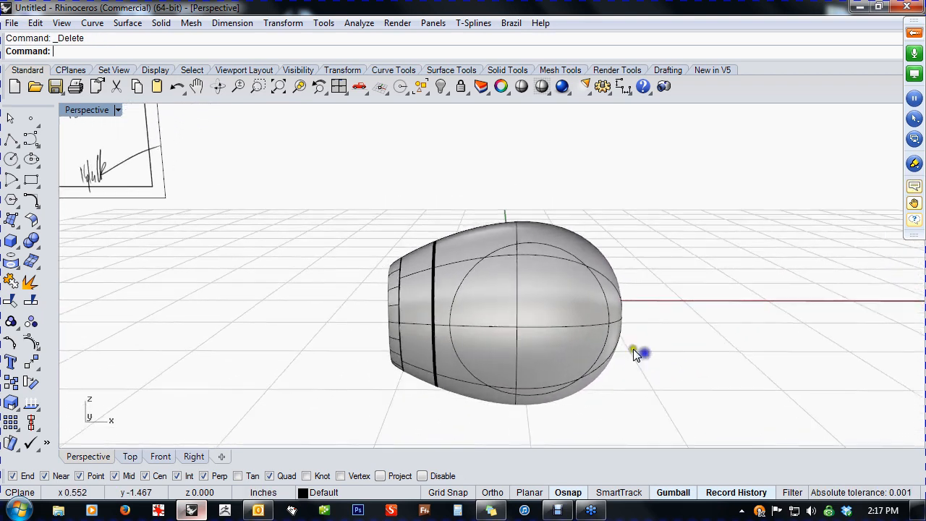
click(13, 245)
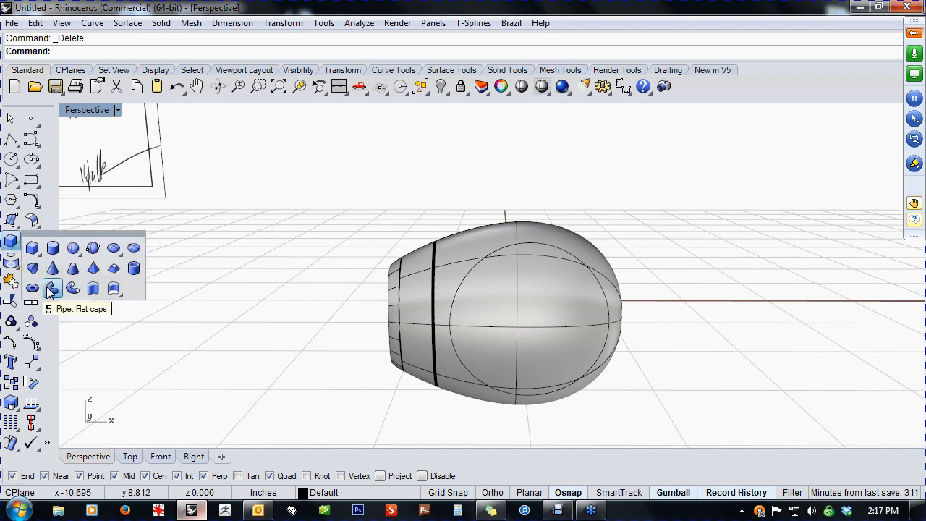
click(50, 289)
click(466, 285)
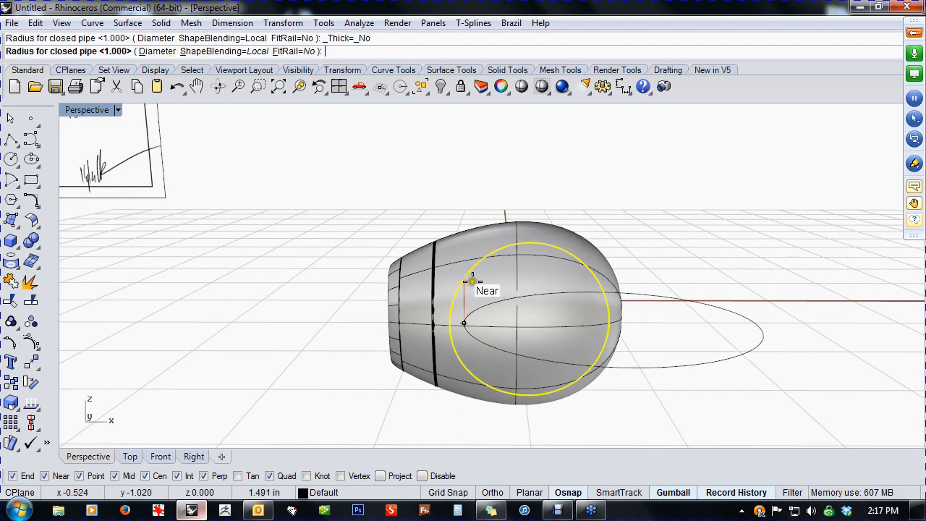
scroll(601, 316, up, 3)
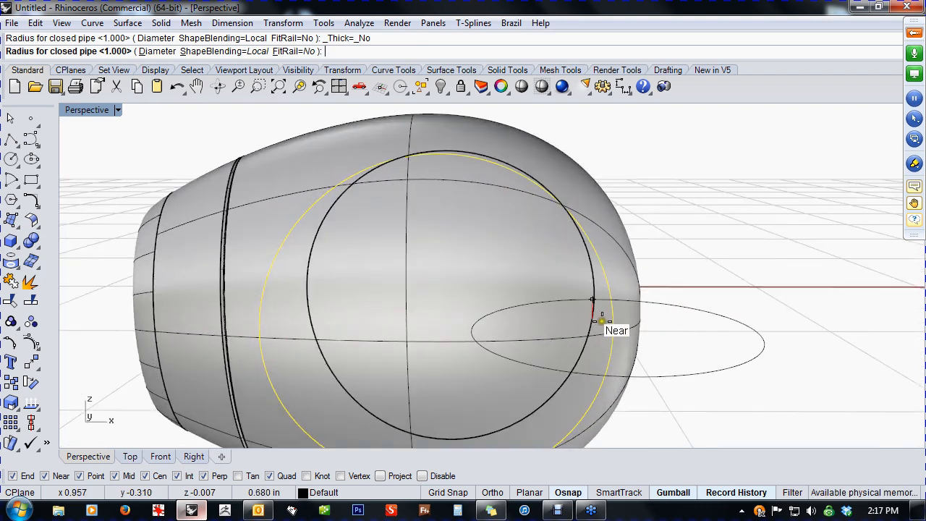
right_drag(616, 333, 500, 344)
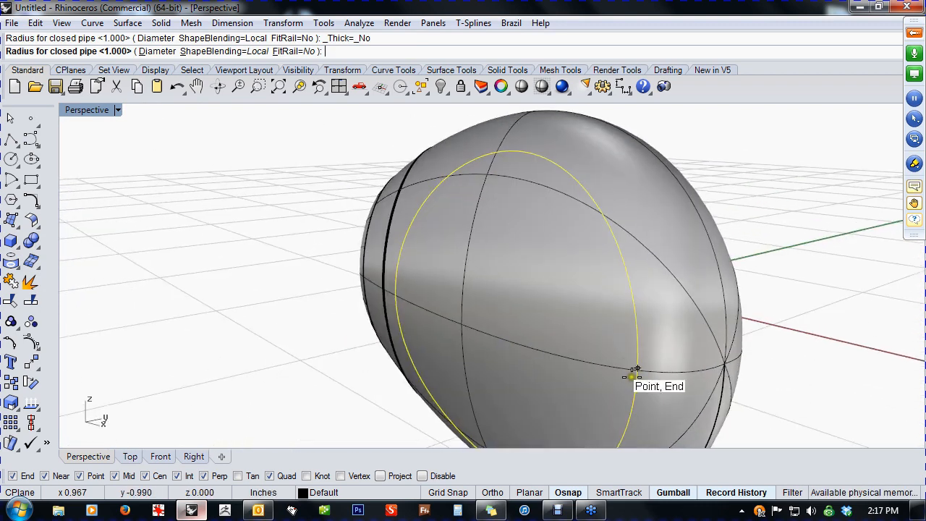
scroll(627, 370, up, 3)
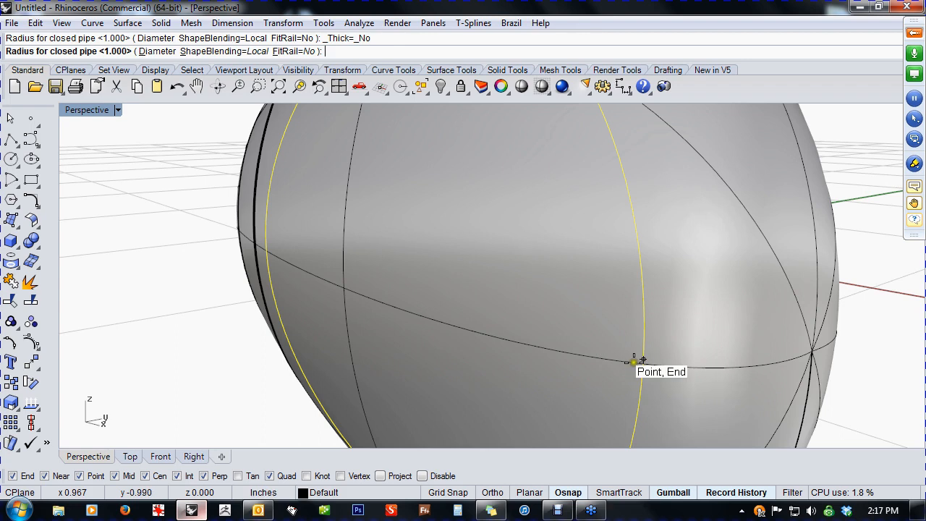
scroll(634, 359, up, 2)
scroll(634, 359, up, 2)
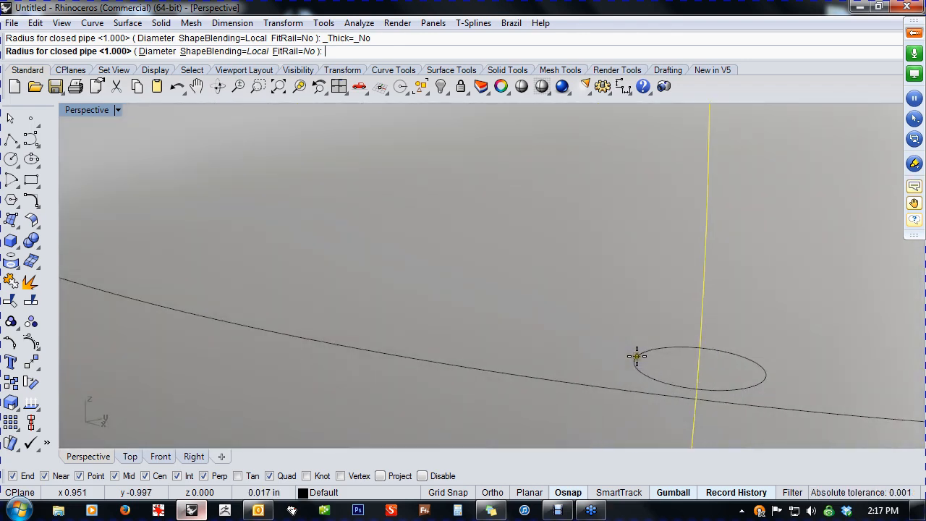
click(680, 362)
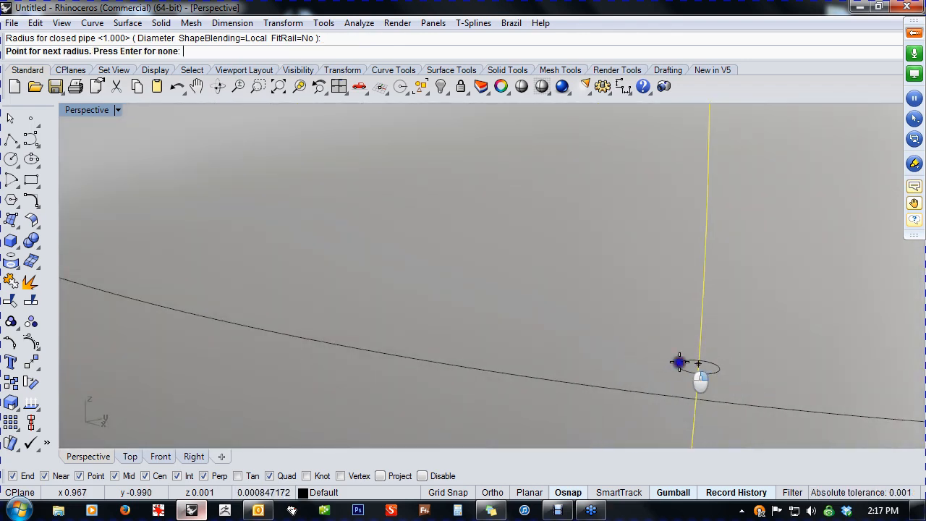
key(Return)
Subtract the circular pipe from the body with a Boolean Difference, with DeleteInput set to No
scroll(668, 359, down, 5)
right_drag(649, 368, 398, 313)
scroll(397, 313, up, 4)
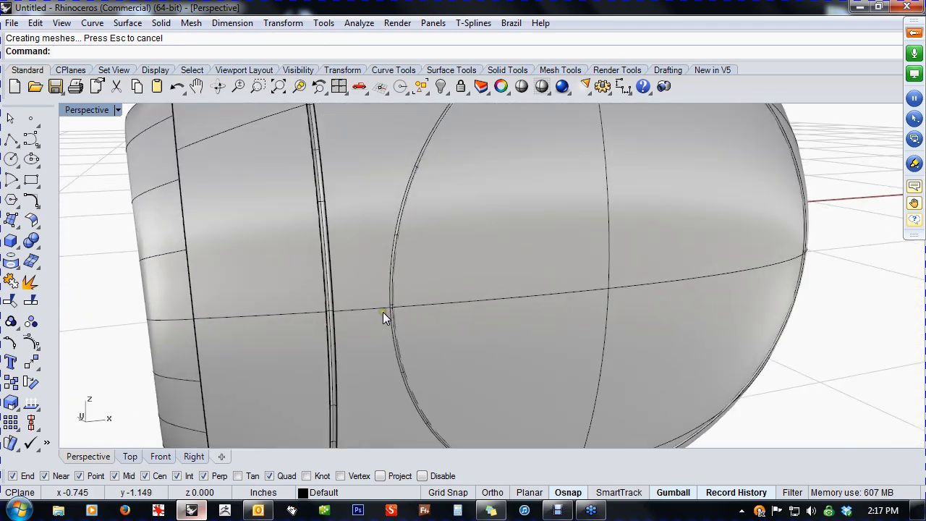
click(31, 221)
click(72, 250)
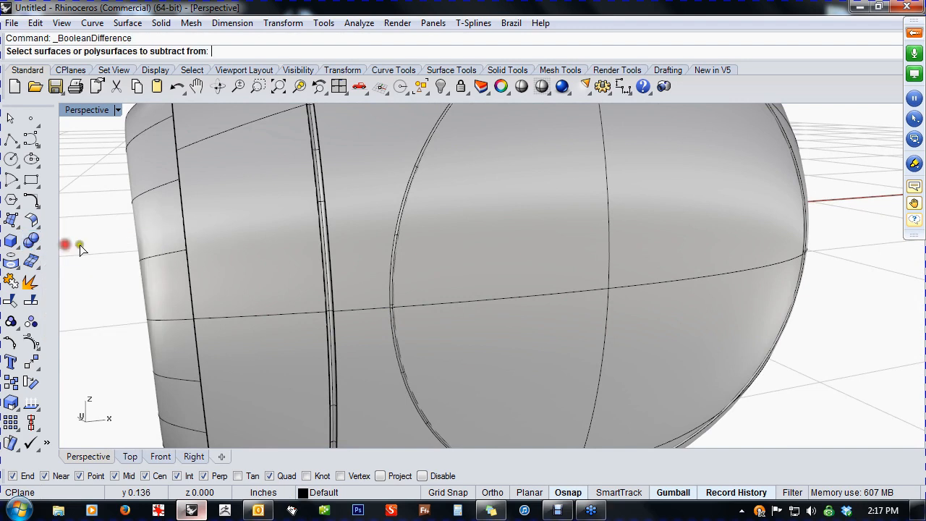
click(357, 288)
key(Return)
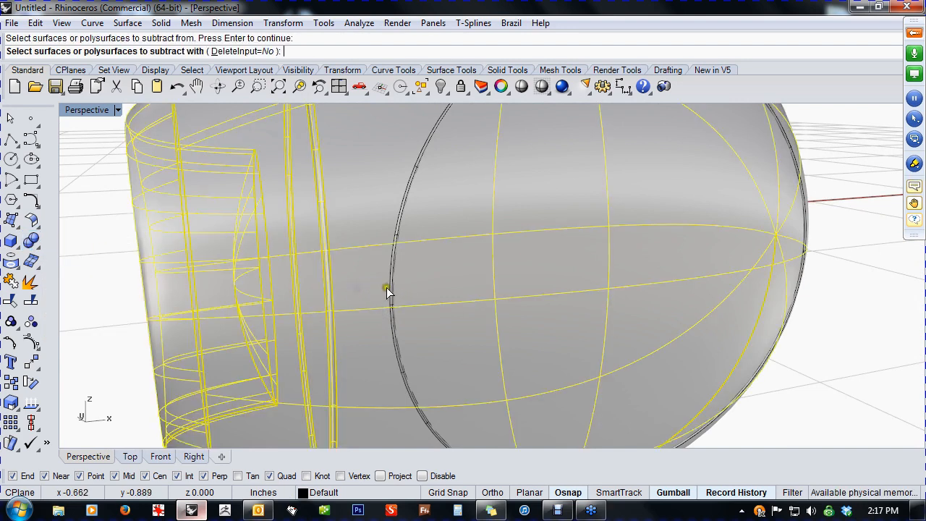
click(390, 288)
key(Return)
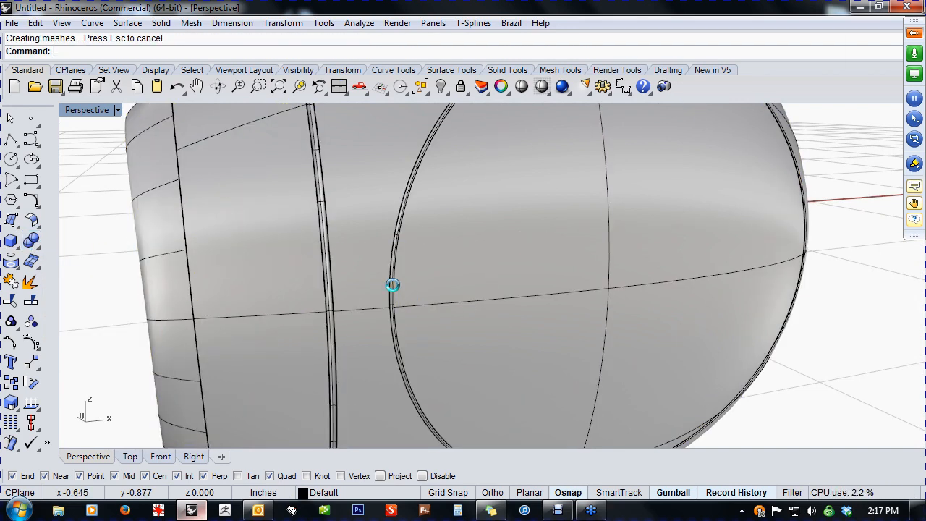
Delete the leftover circular pipe from the side of the body
click(395, 288)
key(Return)
key(Delete)
scroll(395, 291, down, 6)
right_drag(395, 291, 524, 348)
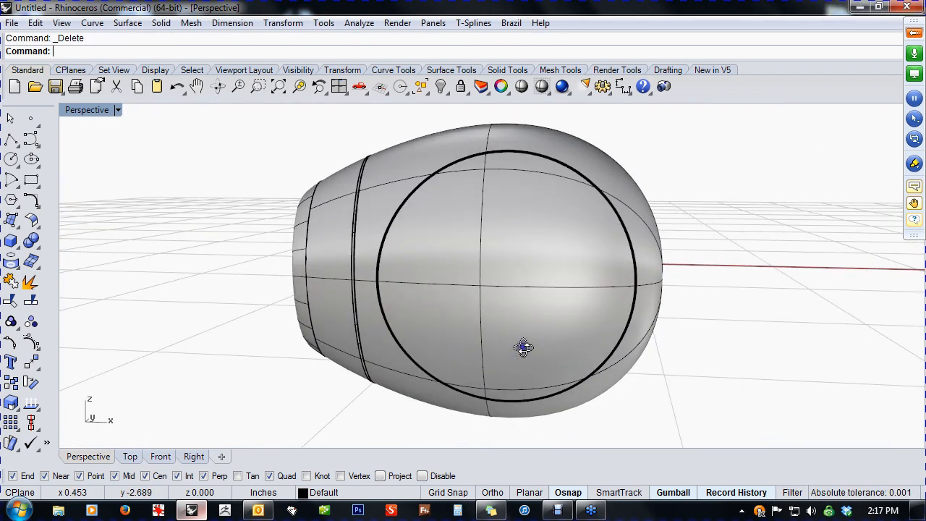
click(35, 244)
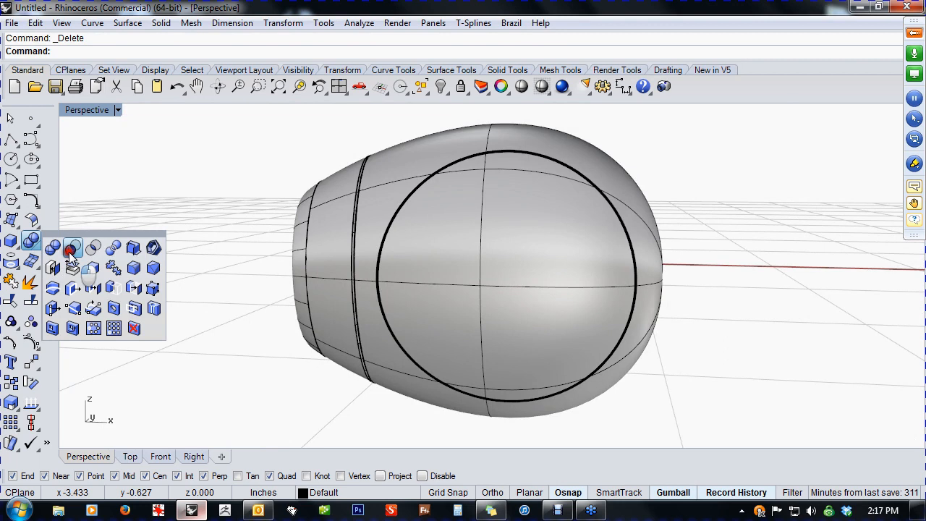
click(72, 249)
click(419, 298)
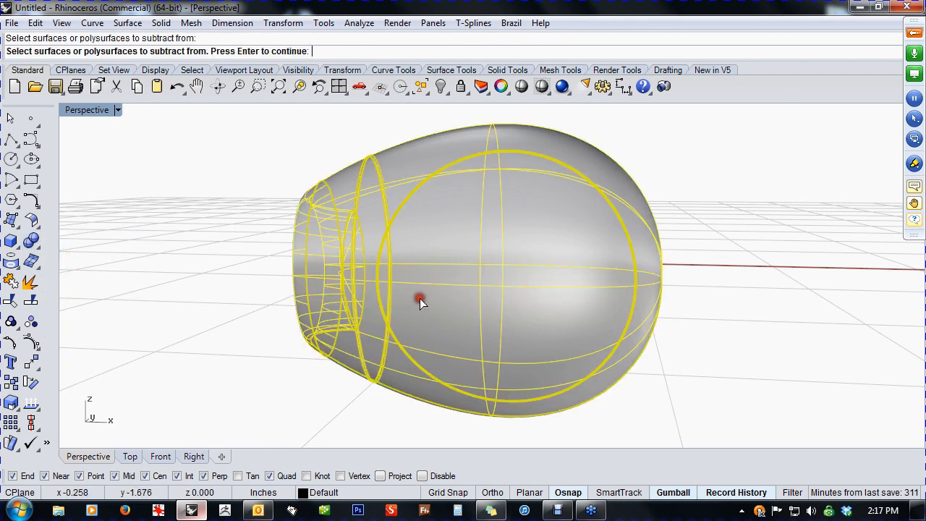
right_click(433, 263)
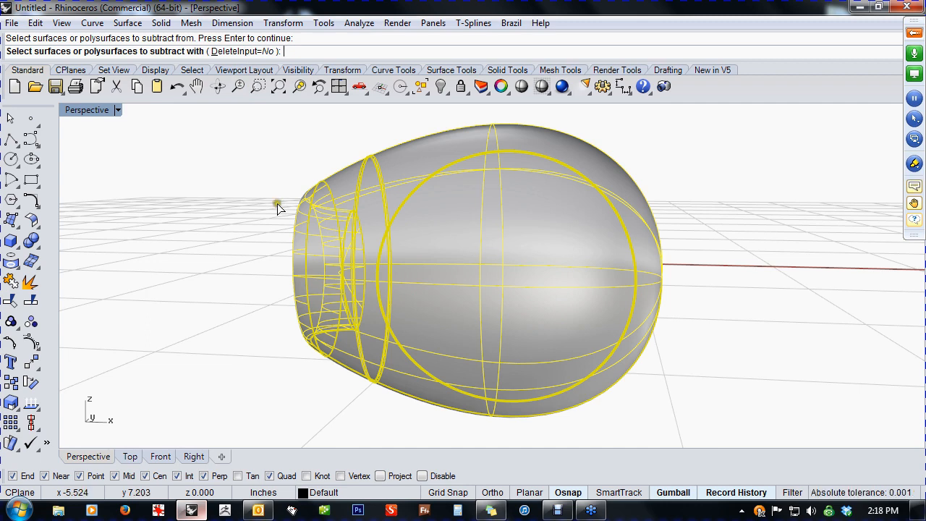
right_click(233, 220)
right_drag(431, 280, 442, 285)
Delete the leftover construction geometry around the circular seam, including the curve lying in the groove, and keep the body
shift+right_drag(326, 157, 305, 201)
drag(265, 163, 628, 430)
mouse_move(621, 384)
right_down()
mouse_move(616, 370)
mouse_move(625, 366)
mouse_move(389, 331)
mouse_move(647, 368)
right_up()
key(Delete)
click(523, 88)
mouse_move(442, 267)
right_down()
mouse_move(451, 321)
mouse_move(426, 182)
mouse_move(484, 298)
right_up()
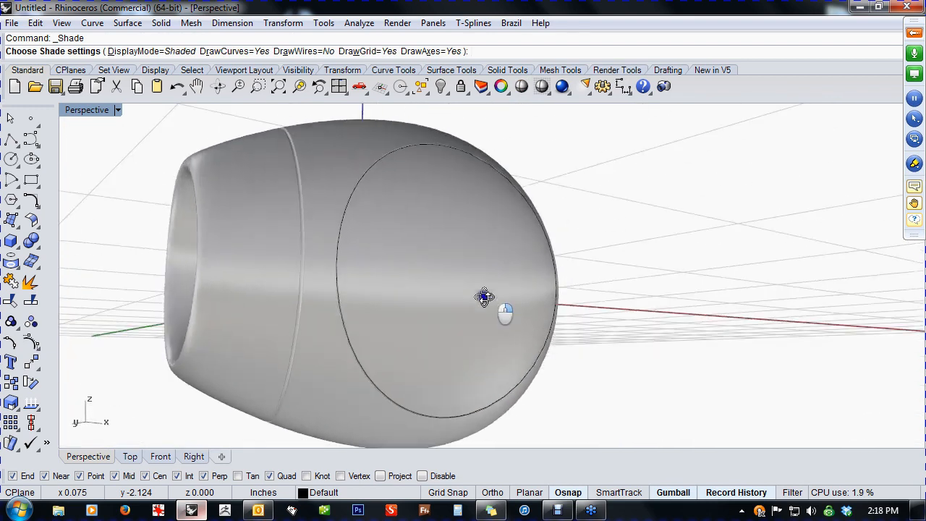
scroll(334, 320, up, 5)
click(352, 299)
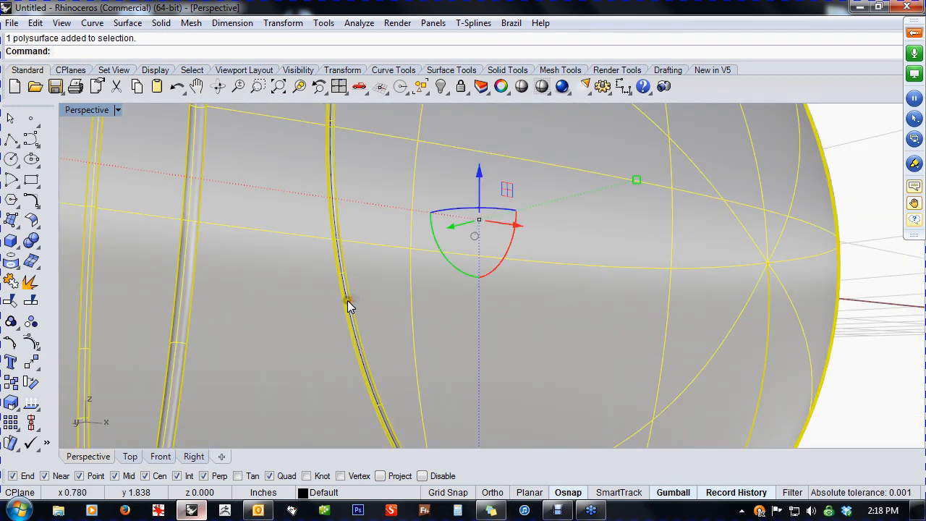
click(351, 307)
key(Delete)
scroll(359, 311, down, 5)
Examine the circular groove up close and in shaded display without wires, and compare it with the sketched pivot and stem
right_drag(413, 316, 281, 287)
right_drag(290, 142, 298, 207)
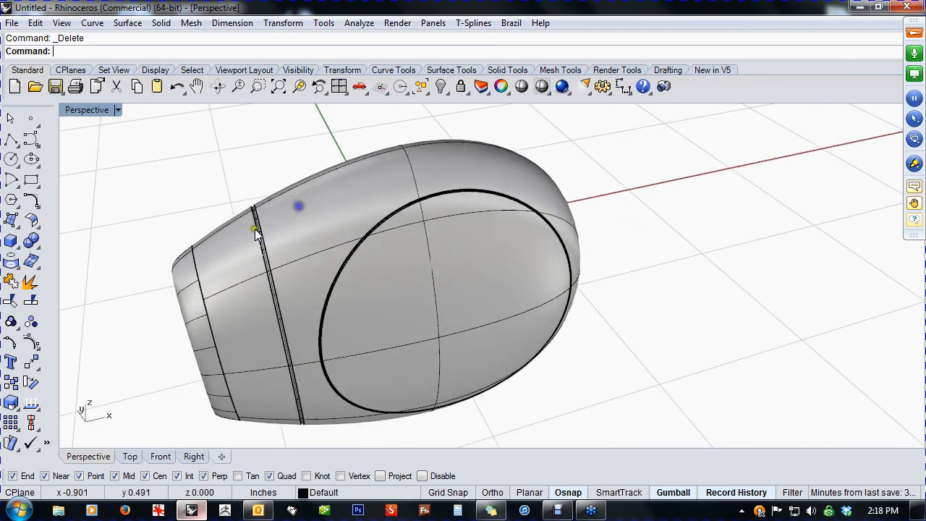
scroll(255, 228, up, 7)
scroll(307, 202, down, 5)
right_drag(414, 254, 346, 265)
scroll(598, 174, up, 5)
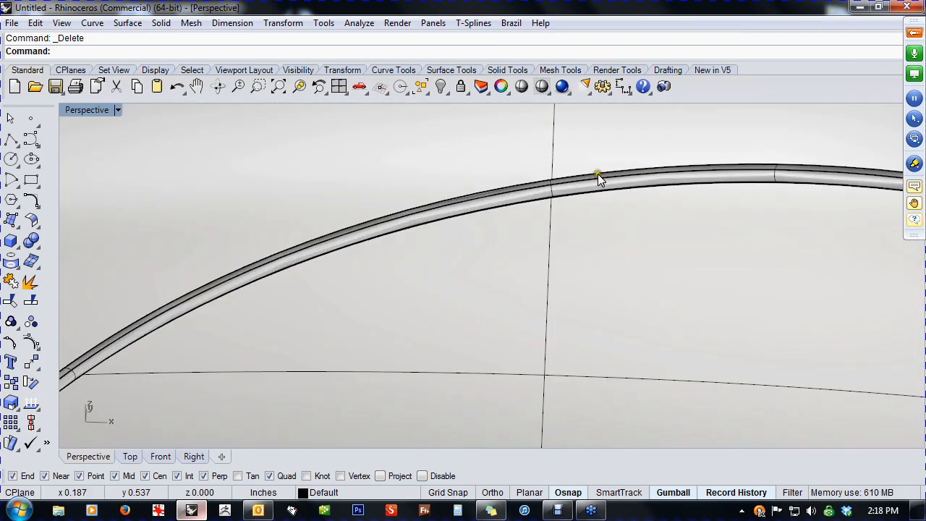
scroll(577, 186, down, 6)
right_drag(685, 307, 620, 258)
scroll(584, 291, down, 3)
mouse_move(579, 293)
right_down()
mouse_move(508, 301)
mouse_move(594, 261)
mouse_move(521, 277)
mouse_move(543, 230)
mouse_move(587, 263)
mouse_move(494, 285)
mouse_move(393, 291)
mouse_move(600, 344)
right_up()
click(542, 86)
mouse_move(420, 297)
shift+right_down()
mouse_move(416, 317)
mouse_move(373, 339)
shift+right_up()
scroll(416, 316, down, 4)
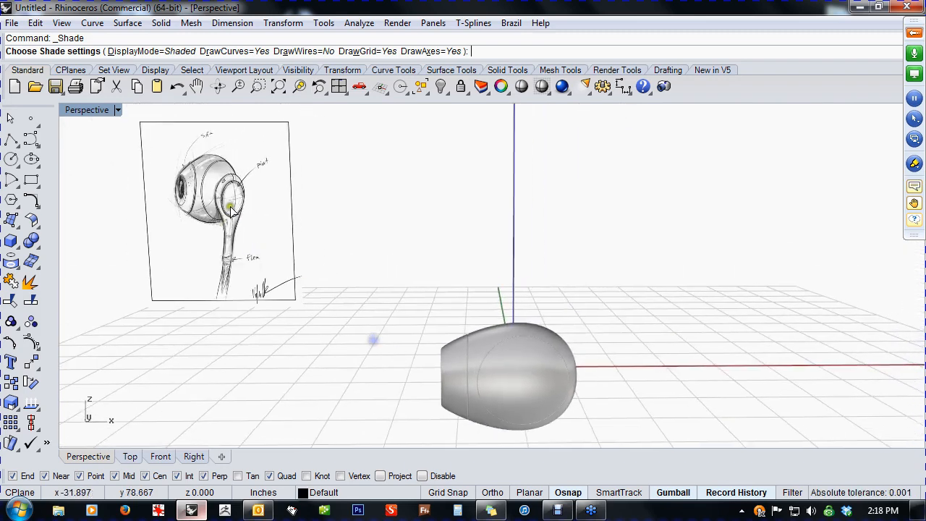
scroll(207, 202, up, 7)
mouse_move(210, 205)
shift+right_down()
mouse_move(459, 296)
mouse_move(469, 267)
shift+right_up()
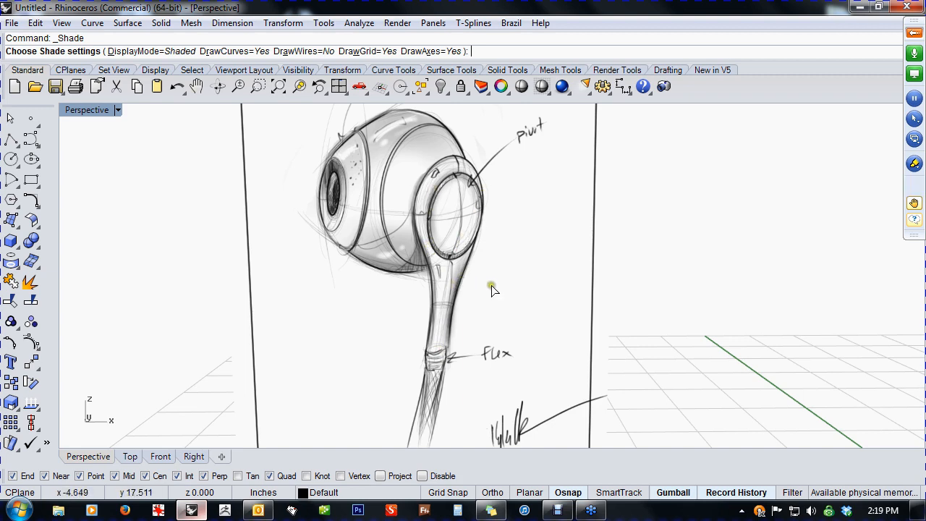
End the shaded preview and switch the viewport to the Front view, framed on the earbud body
scroll(585, 291, down, 5)
shift+right_drag(589, 336, 449, 291)
text(f)
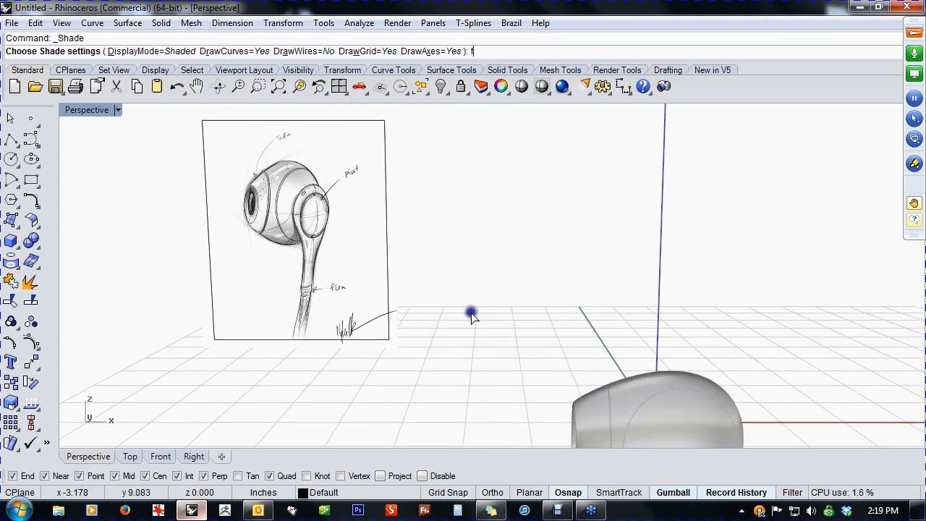
right_click(471, 312)
right_drag(486, 321, 385, 300)
key(Escape)
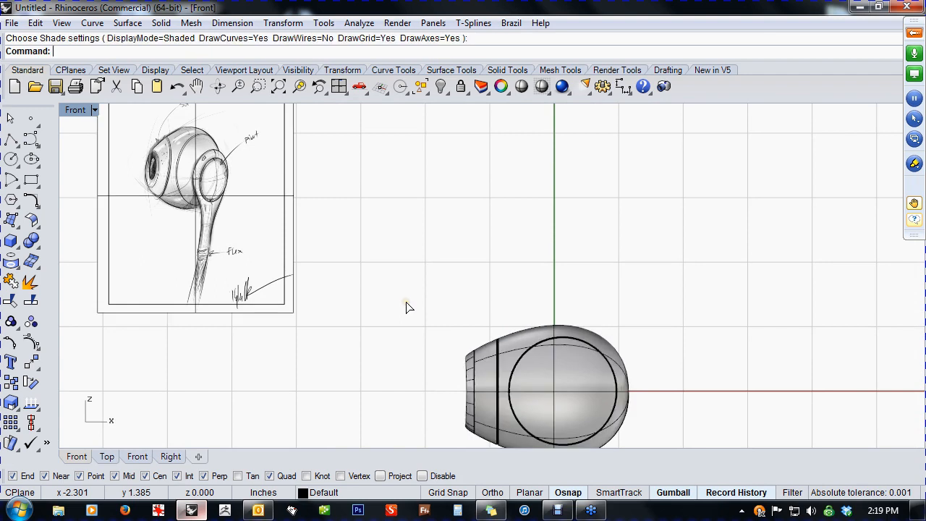
right_click(403, 303)
right_drag(440, 326, 369, 252)
scroll(460, 320, up, 6)
right_drag(523, 345, 419, 292)
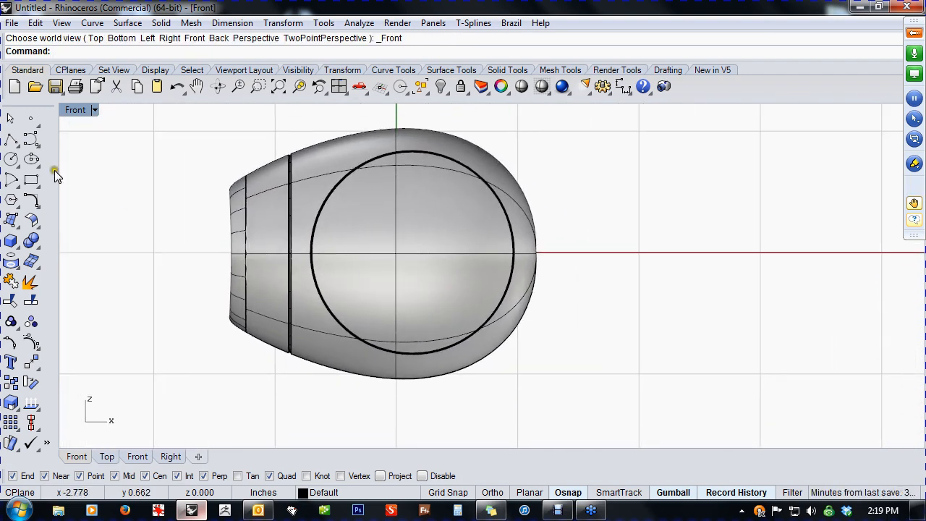
Draw a circle centred at the origin, about 1.58 in in diameter, with object snaps disabled
click(11, 159)
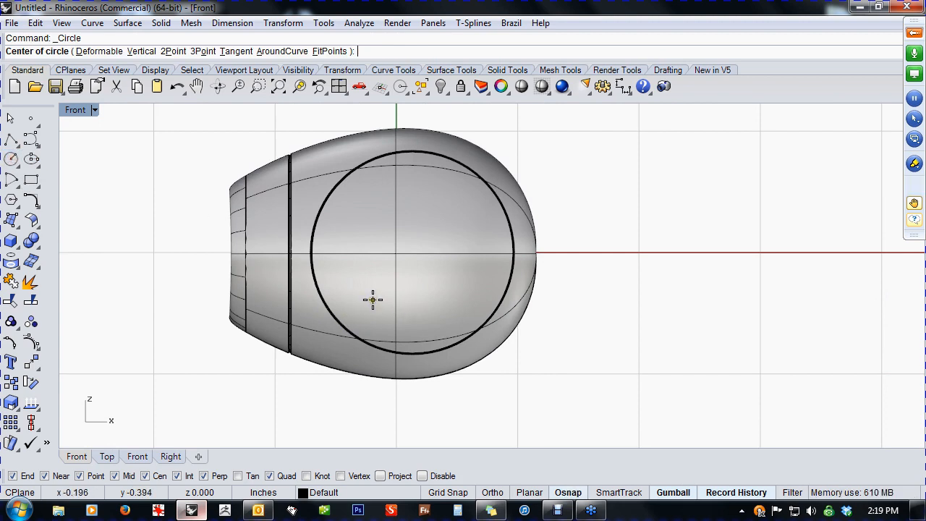
text(0)
key(Return)
key(F8)
key(F8)
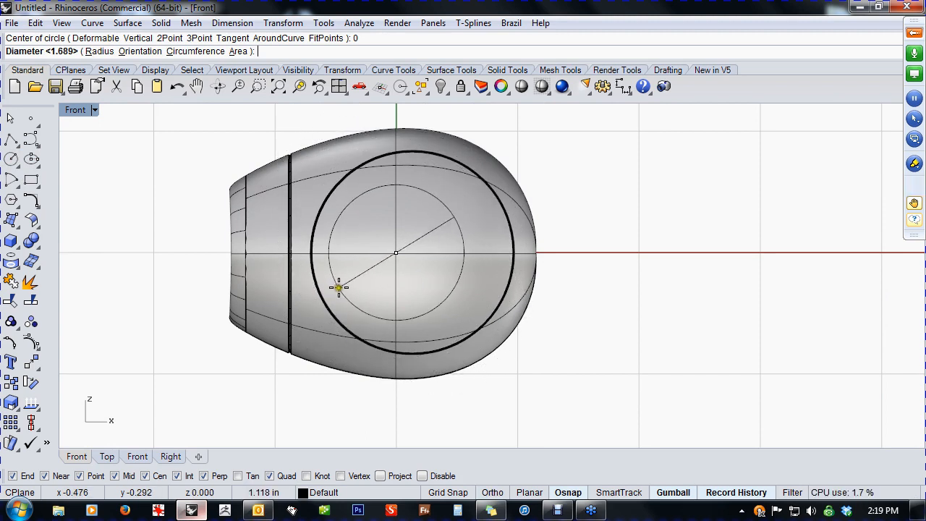
click(422, 475)
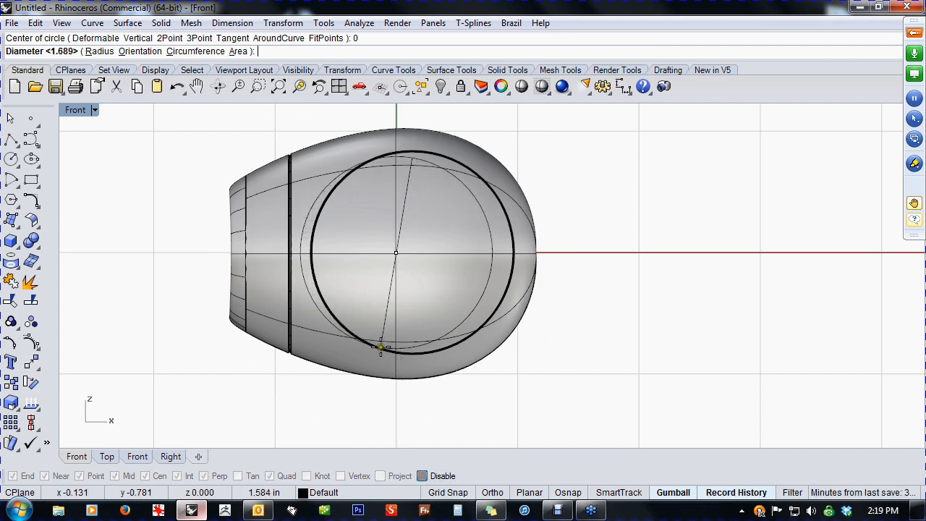
click(381, 348)
Show the model in wireframe and move the new circle 0.125 in along positive X, inside the circular groove
drag(275, 129, 516, 406)
middle_click(516, 406)
click(475, 350)
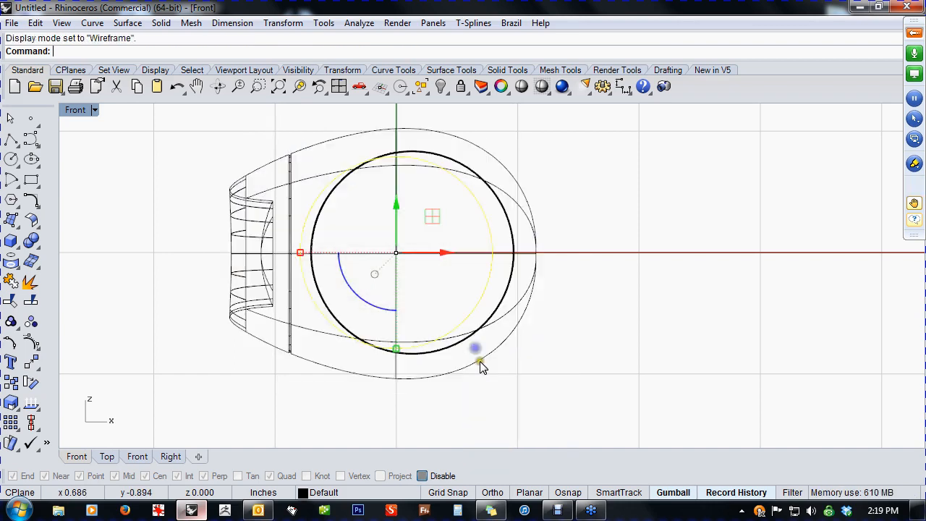
drag(445, 253, 462, 257)
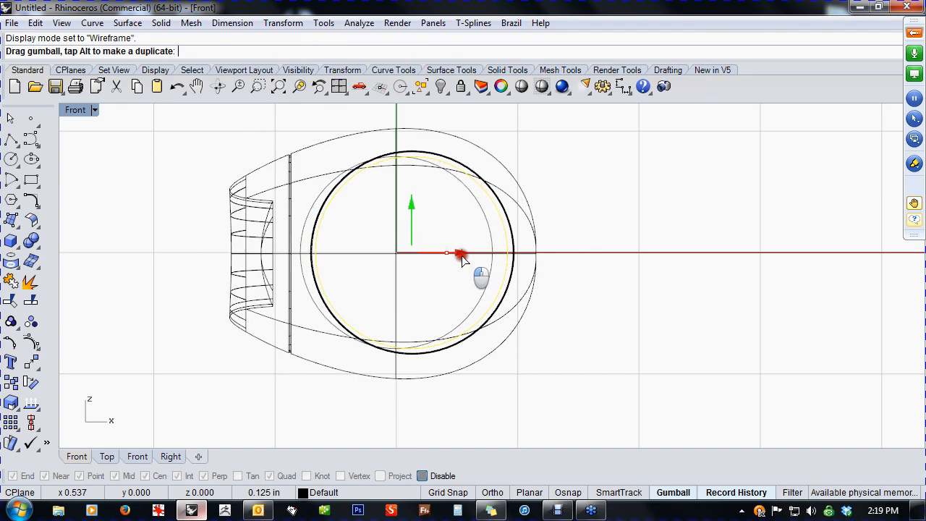
drag(463, 260, 463, 260)
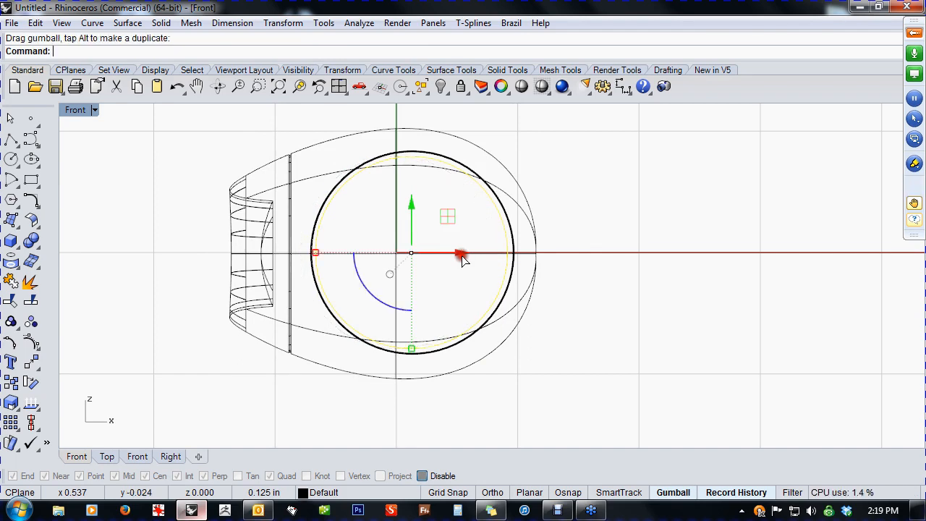
click(554, 364)
scroll(529, 372, down, 2)
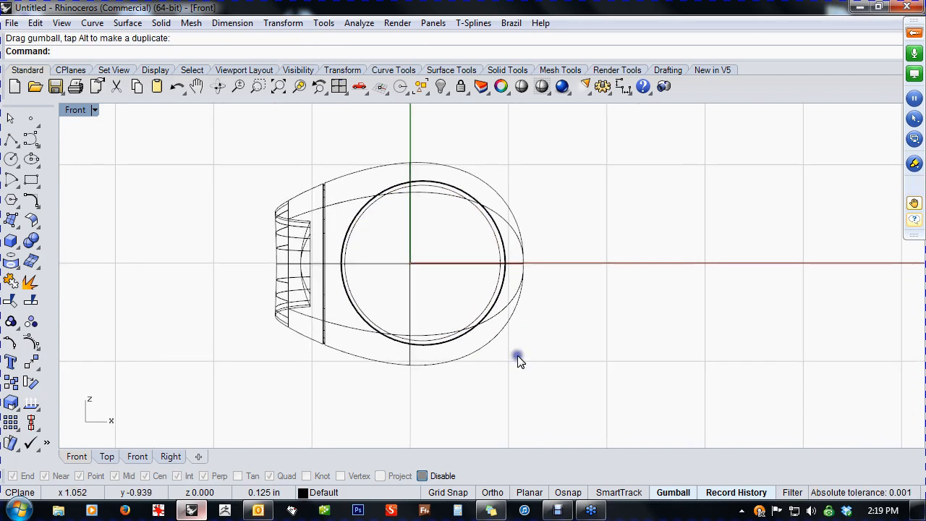
Select the new circle and hide every other object
click(479, 316)
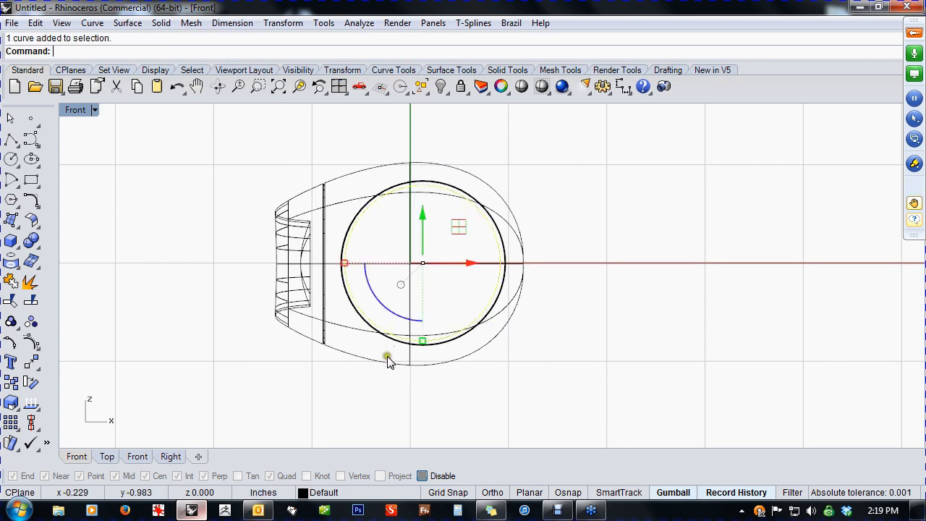
click(315, 405)
click(376, 319)
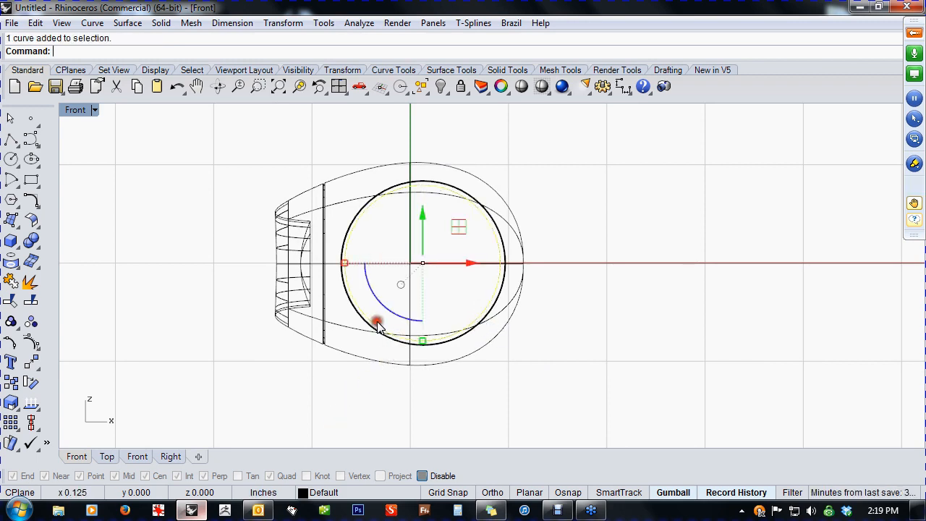
click(347, 414)
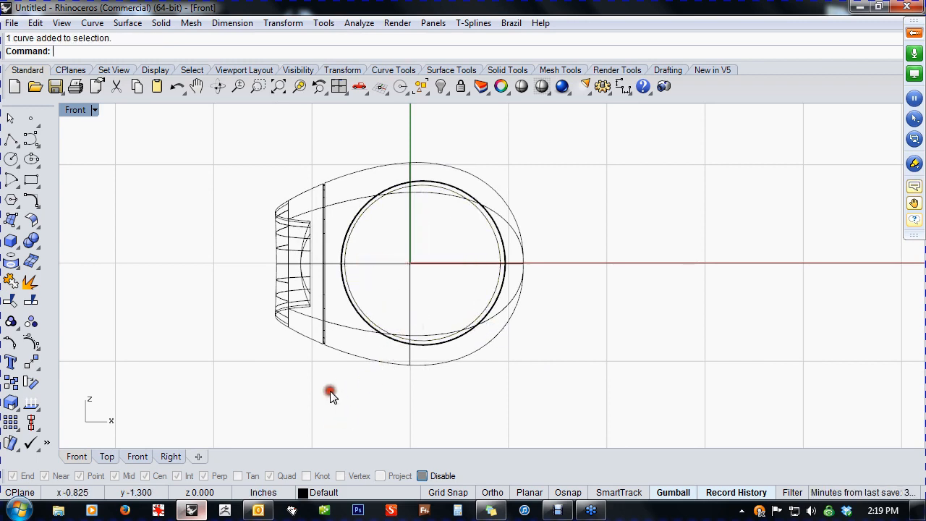
click(425, 93)
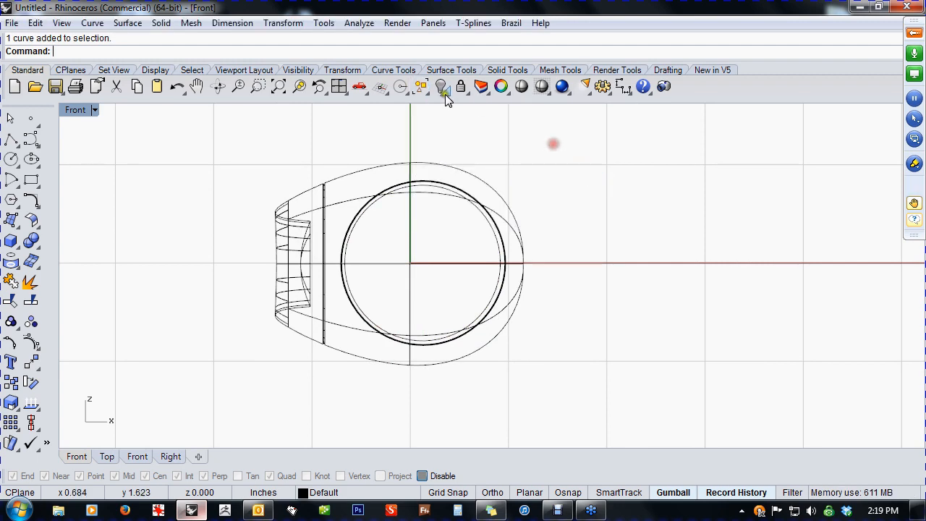
click(445, 94)
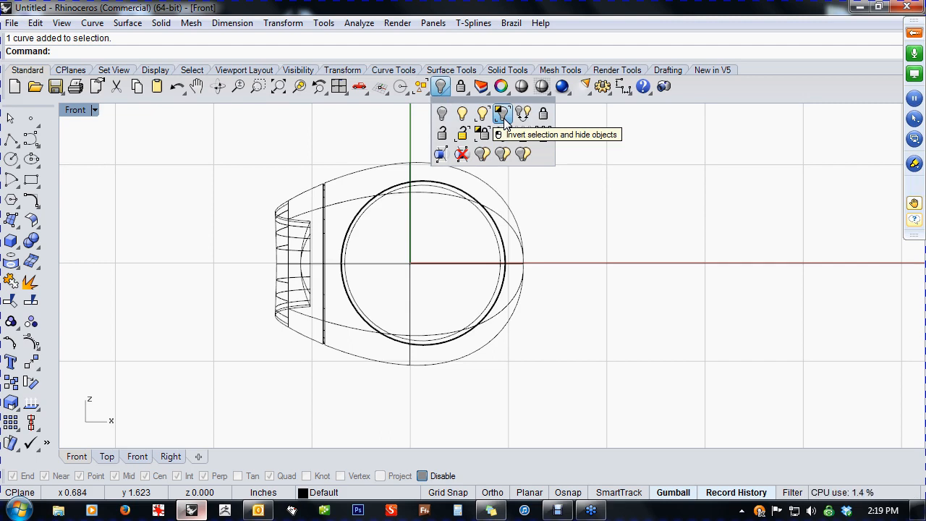
click(437, 187)
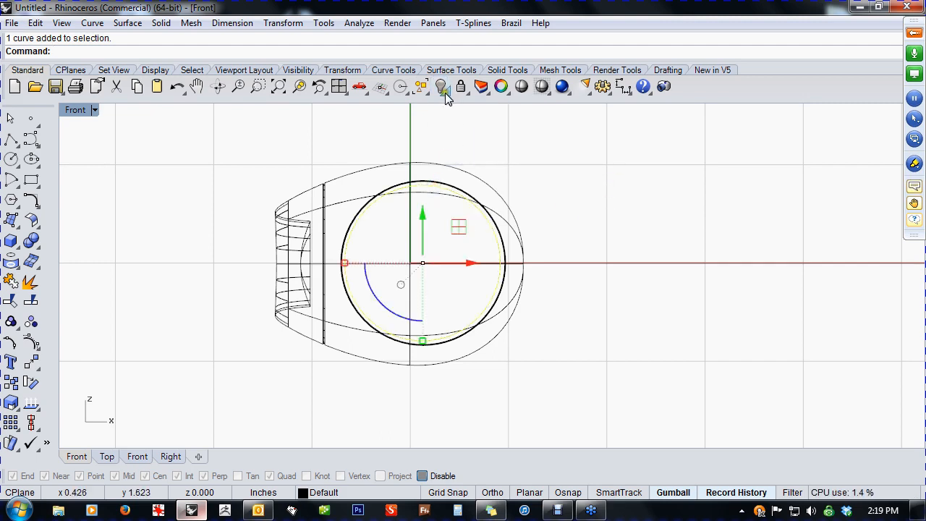
click(446, 95)
click(505, 117)
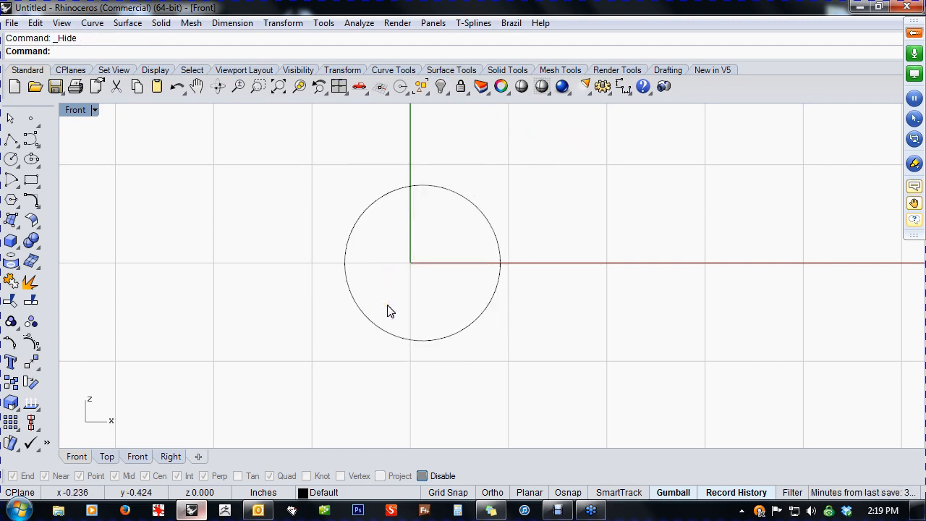
Draw a tall rectangle for the stem, about 0.56 in wide, centred on the lowest point of the circle
right_drag(451, 335, 410, 283)
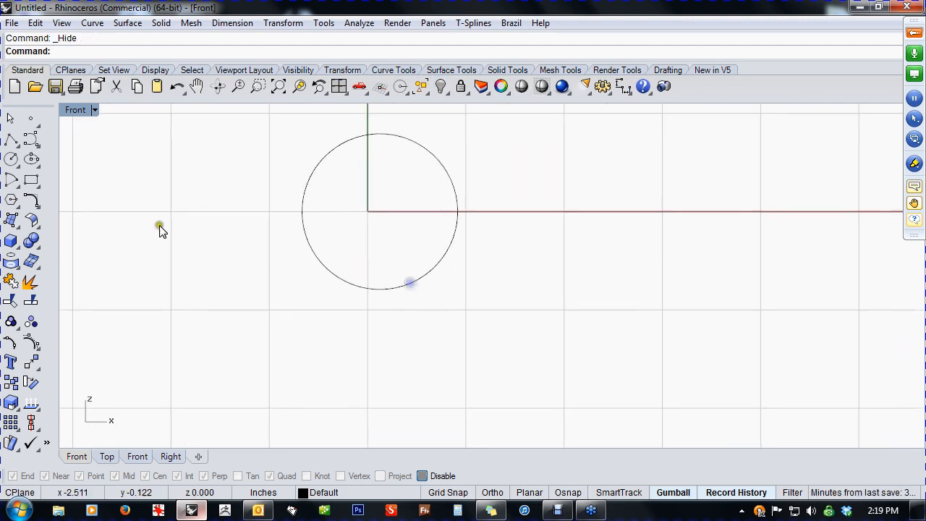
click(31, 179)
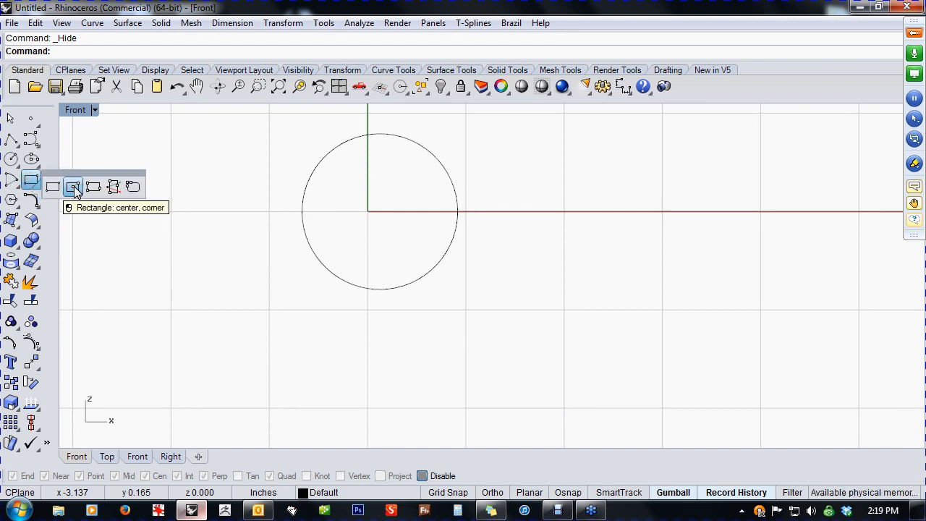
click(74, 187)
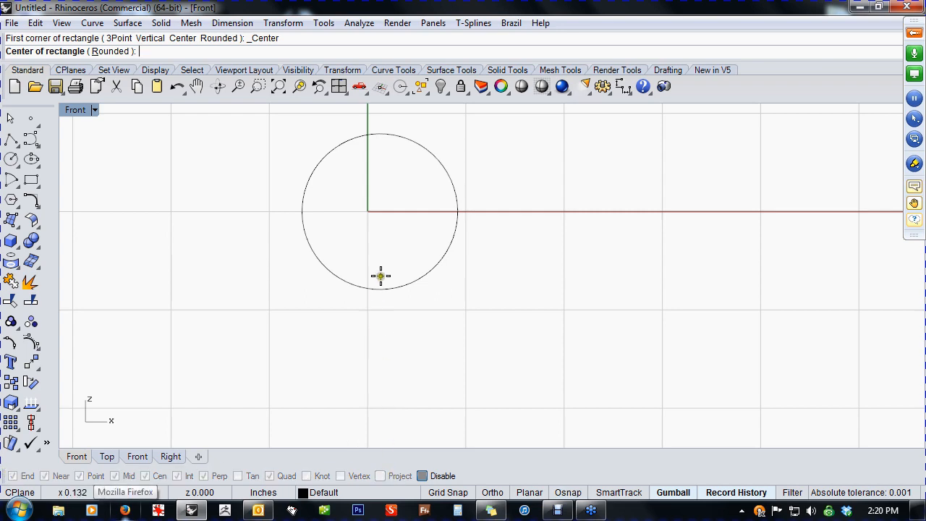
click(380, 290)
scroll(416, 390, down, 3)
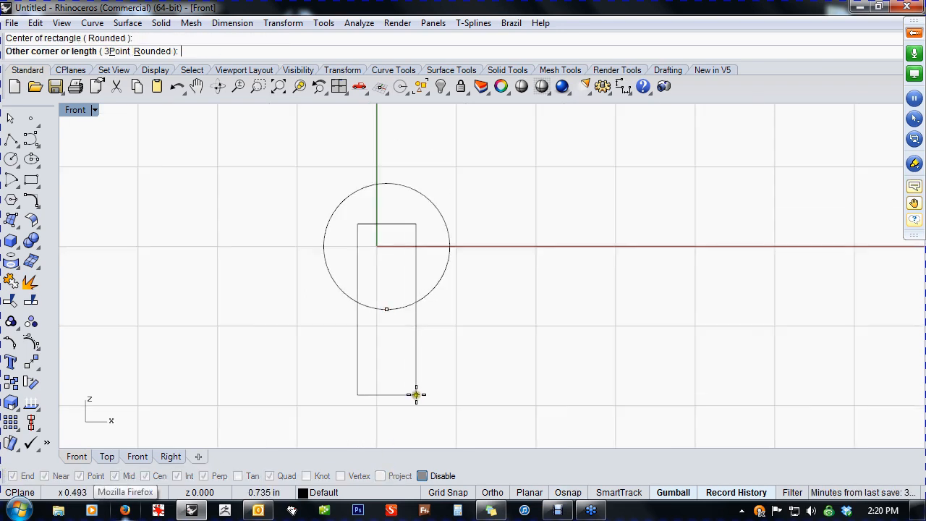
right_drag(415, 391, 428, 331)
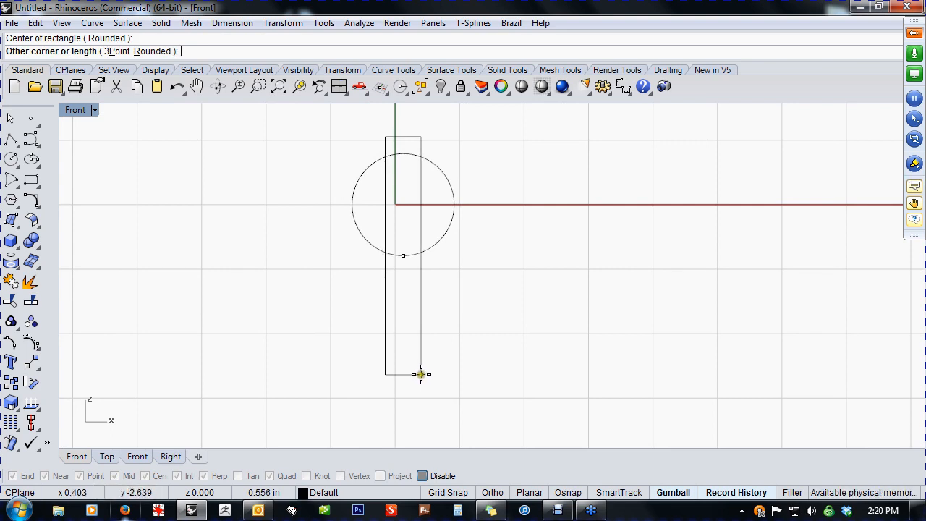
click(421, 374)
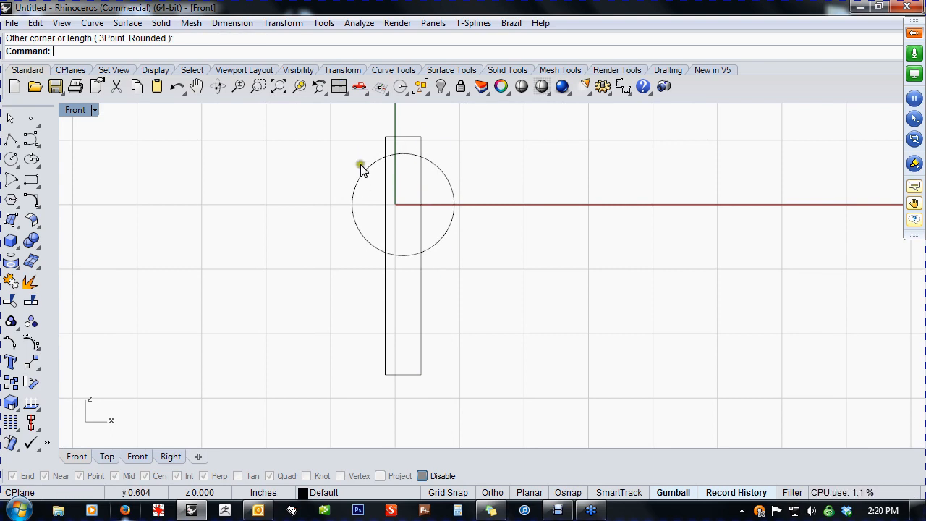
Trim away the part of the rectangle inside and above the circle, using the circle as the cutting edge
scroll(410, 218, up, 4)
right_drag(426, 236, 417, 268)
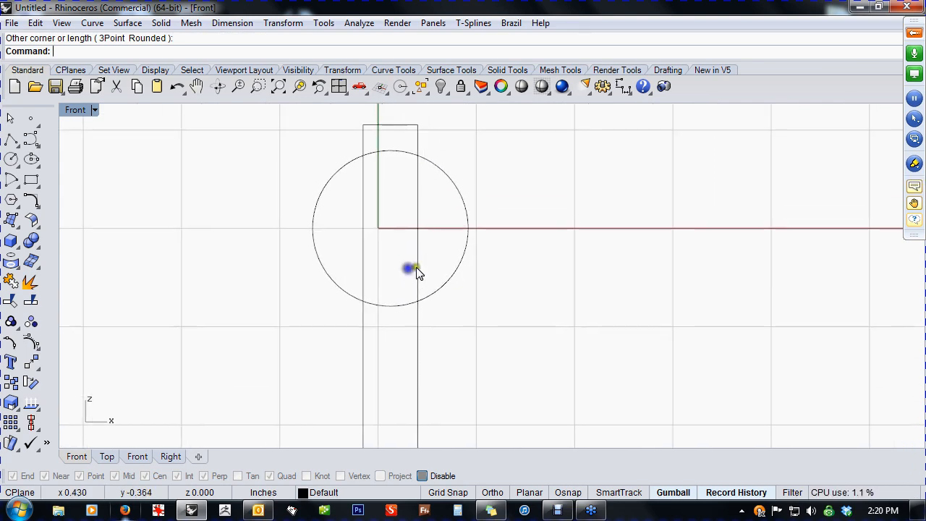
click(387, 309)
key(ctrl+t)
drag(426, 223, 372, 236)
drag(391, 219, 335, 239)
drag(438, 139, 330, 133)
key(Return)
click(468, 328)
middle_click(468, 327)
click(567, 366)
Trim the circle's lower arc between the two vertical stem sides to open the outline
click(10, 301)
click(418, 337)
click(364, 341)
right_click(393, 333)
click(394, 306)
scroll(459, 331, down, 6)
right_click(469, 334)
right_drag(458, 340, 449, 297)
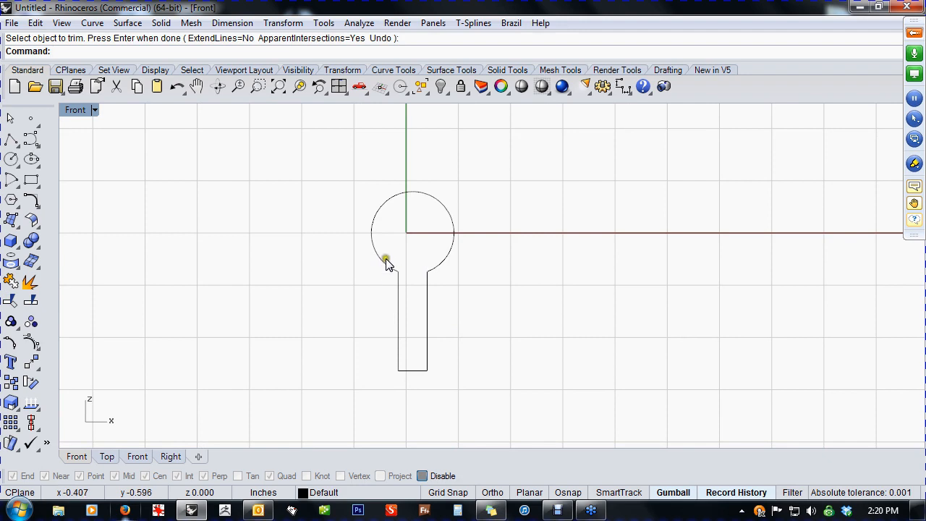
Start an adjustable curve blend between the circle's left arc and the stem's left side, with curvature continuity at both ends
scroll(330, 298, down, 4)
mouse_move(337, 310)
right_down()
mouse_move(469, 373)
mouse_move(378, 321)
right_up()
scroll(454, 365, down, 6)
scroll(378, 321, up, 4)
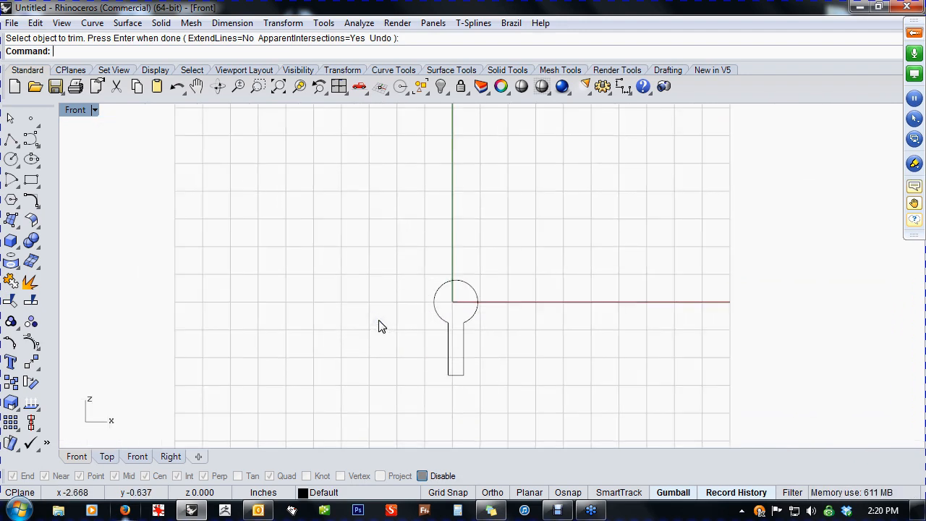
scroll(470, 334, up, 4)
right_drag(434, 335, 416, 240)
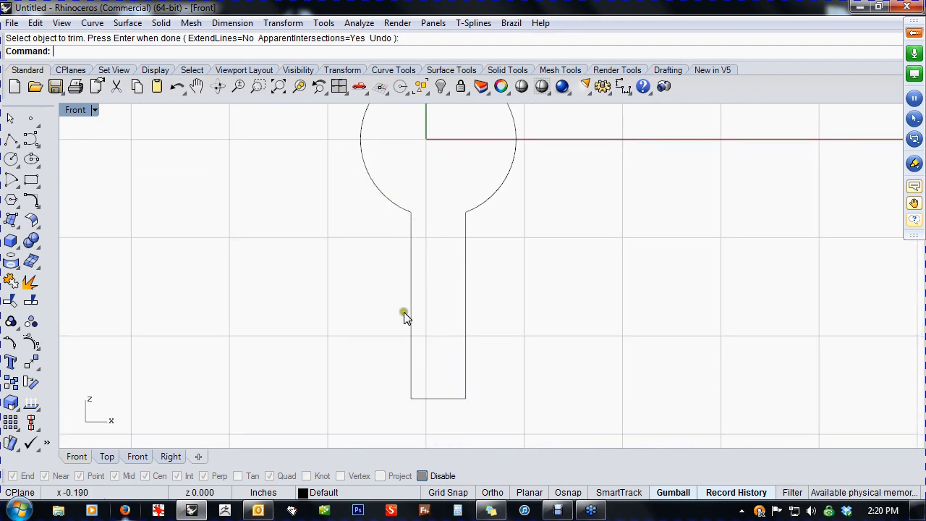
click(33, 203)
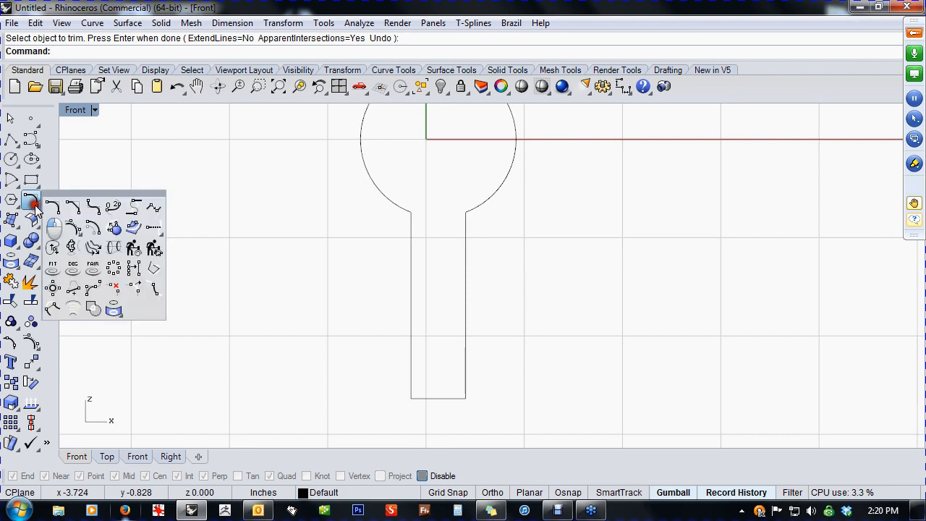
click(112, 210)
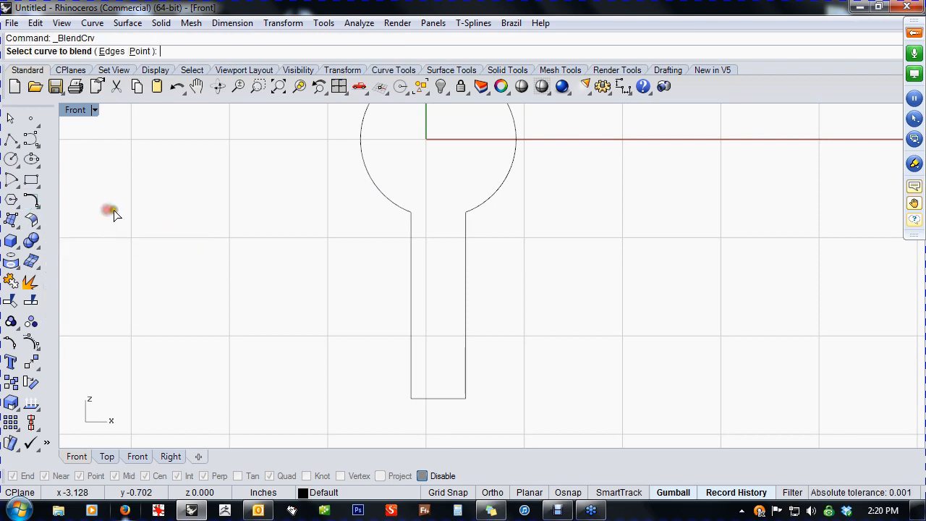
click(380, 192)
click(410, 257)
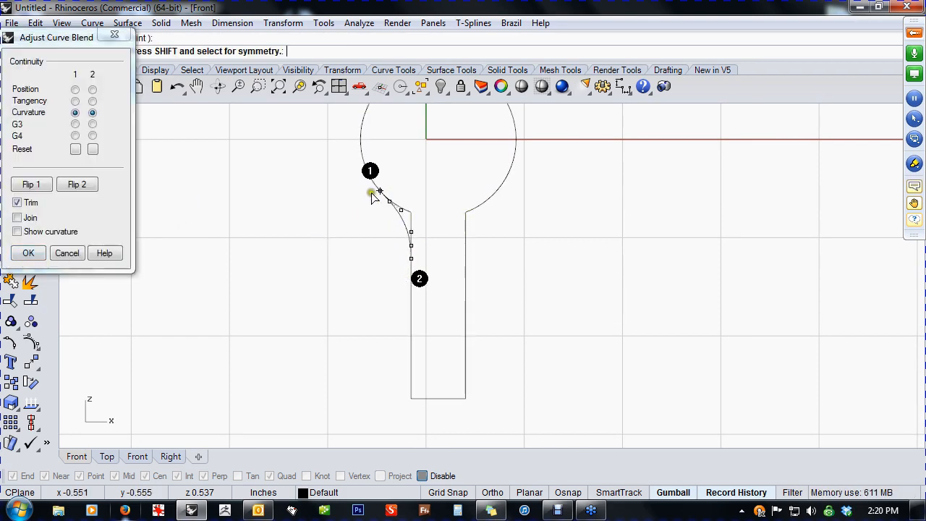
Lengthen and reshape the left blend with its control points, then create it with Trim and Join enabled
drag(411, 268, 410, 287)
mouse_move(373, 190)
mouse_down()
mouse_move(367, 178)
mouse_move(395, 218)
mouse_move(384, 198)
mouse_up()
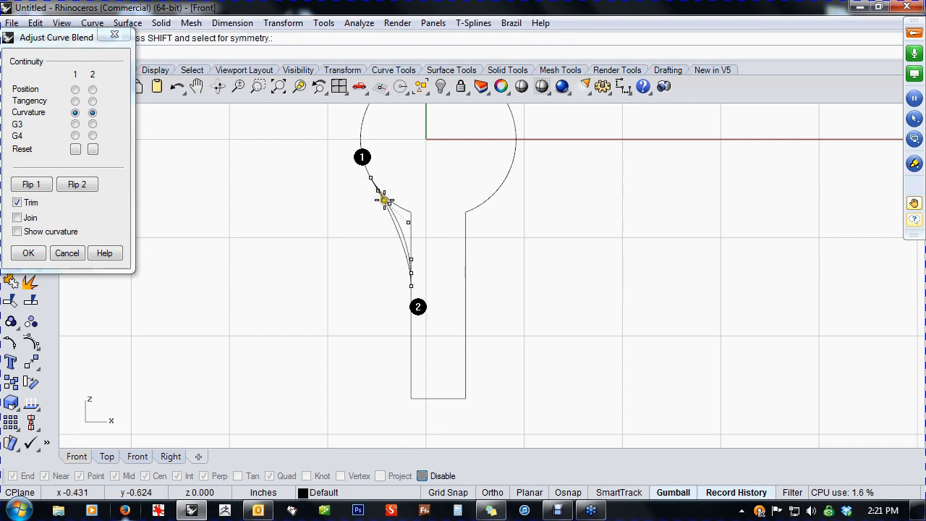
click(384, 201)
click(412, 261)
drag(412, 262, 416, 242)
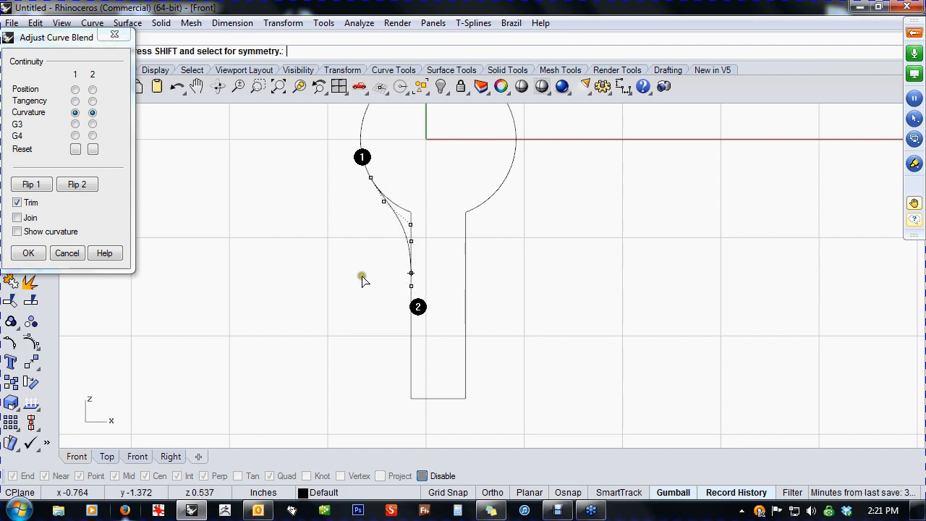
click(19, 219)
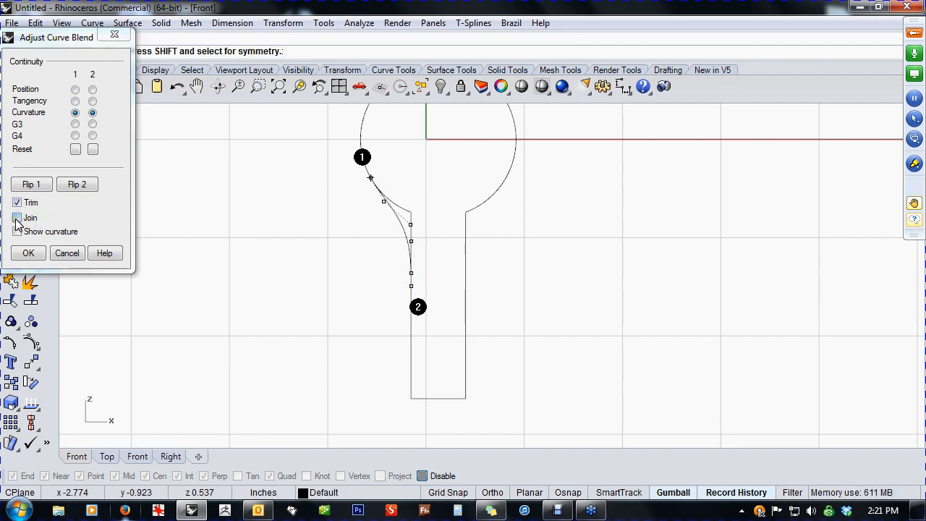
click(35, 256)
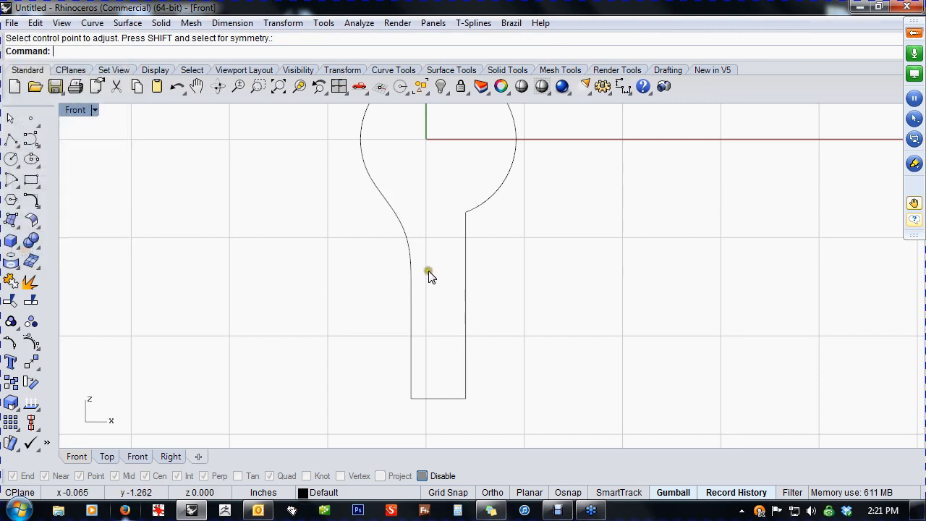
scroll(403, 283, down, 3)
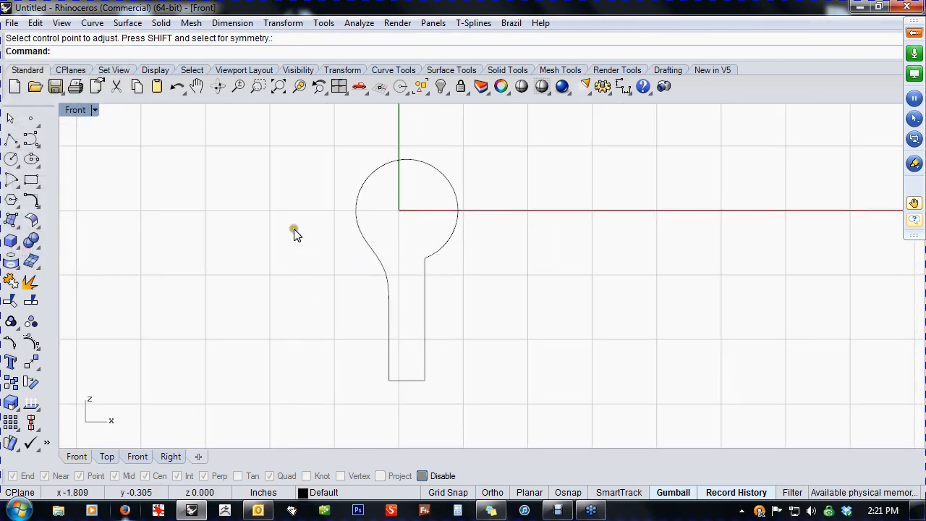
Draw a vertical line symmetrically about the circle's center, extending beyond the top of the circle and below the stem
click(12, 140)
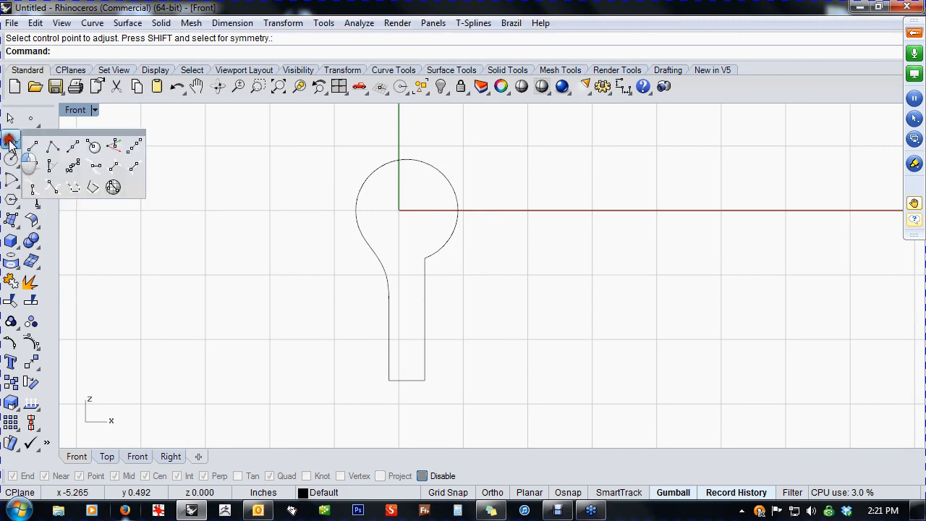
click(83, 148)
click(384, 186)
scroll(407, 174, down, 2)
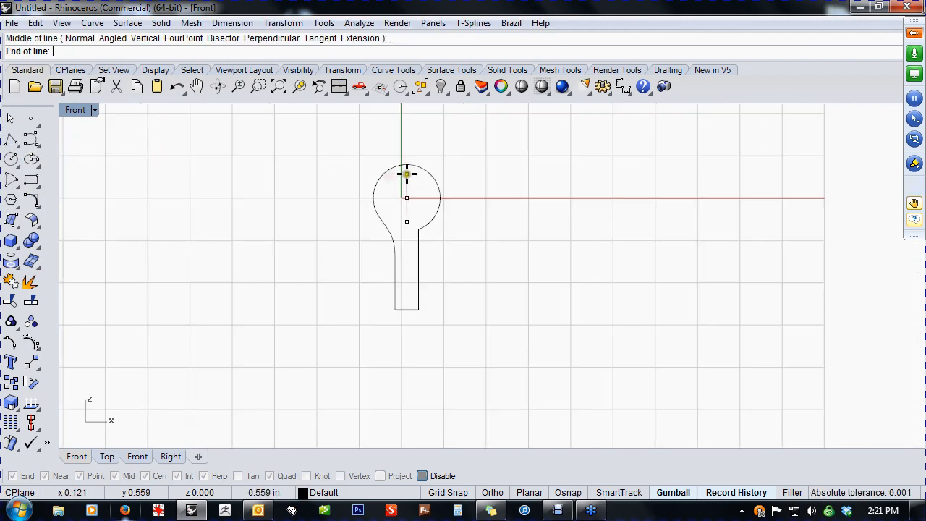
click(407, 350)
Trim away the outline's right half, using the vertical center line as the cutting edge
click(412, 345)
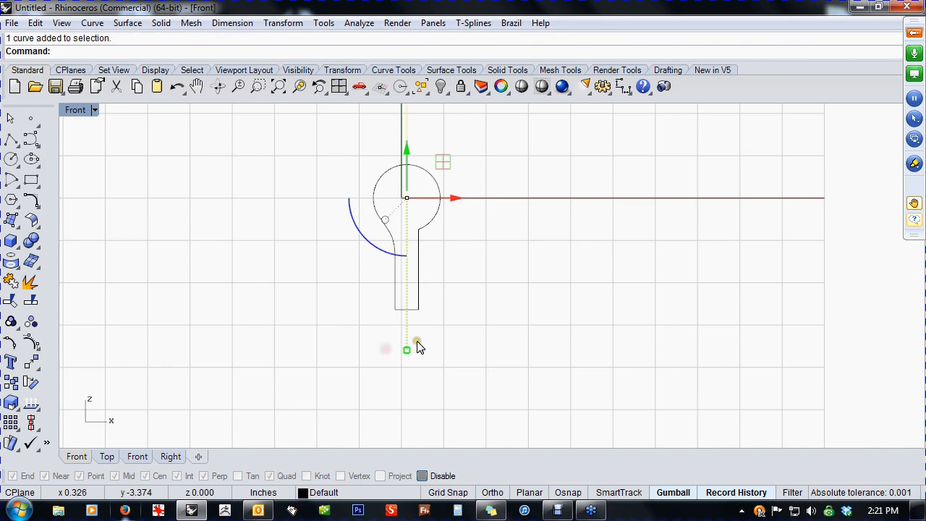
click(32, 304)
click(417, 304)
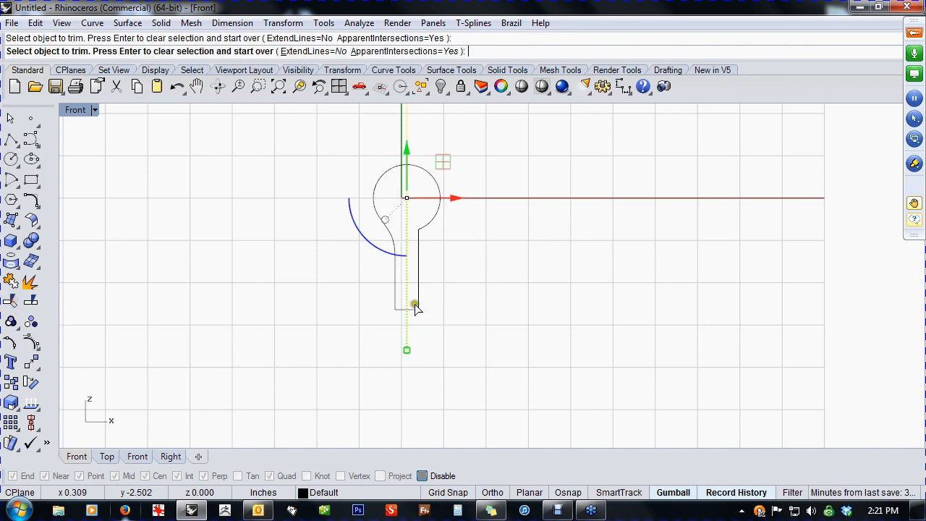
click(386, 226)
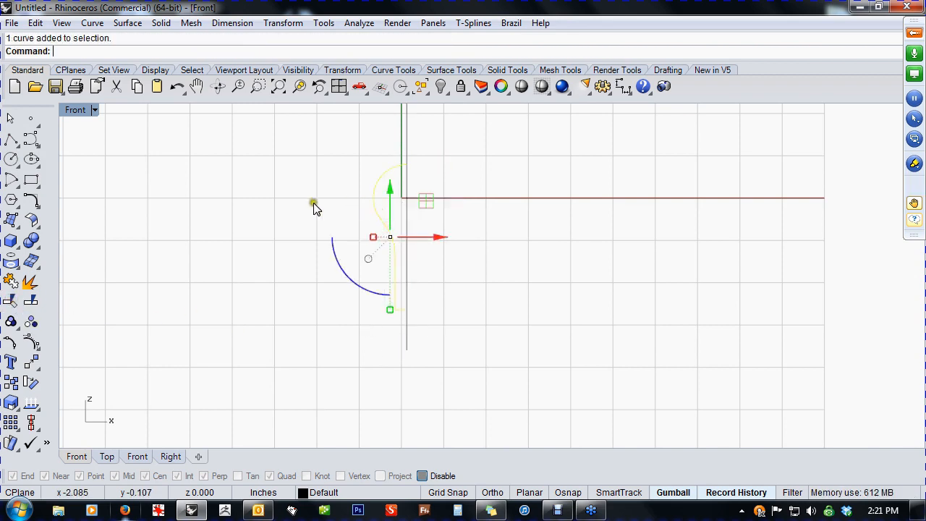
Mirror the remaining left half of the outline across the vertical center line, keeping the original
click(312, 204)
click(372, 208)
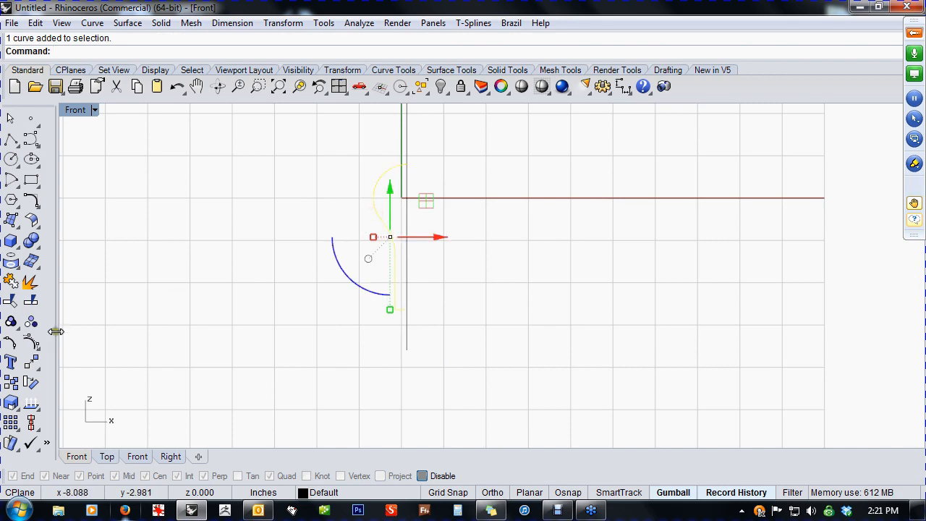
click(38, 366)
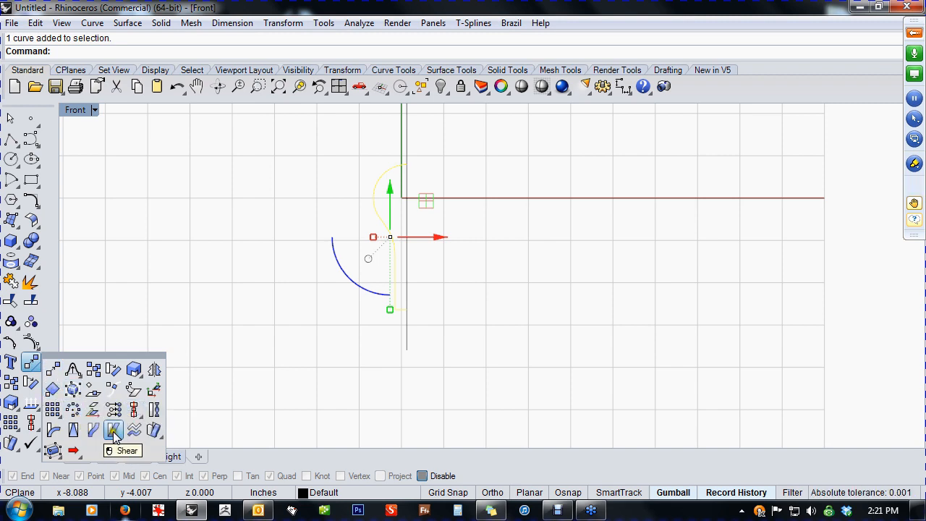
click(154, 369)
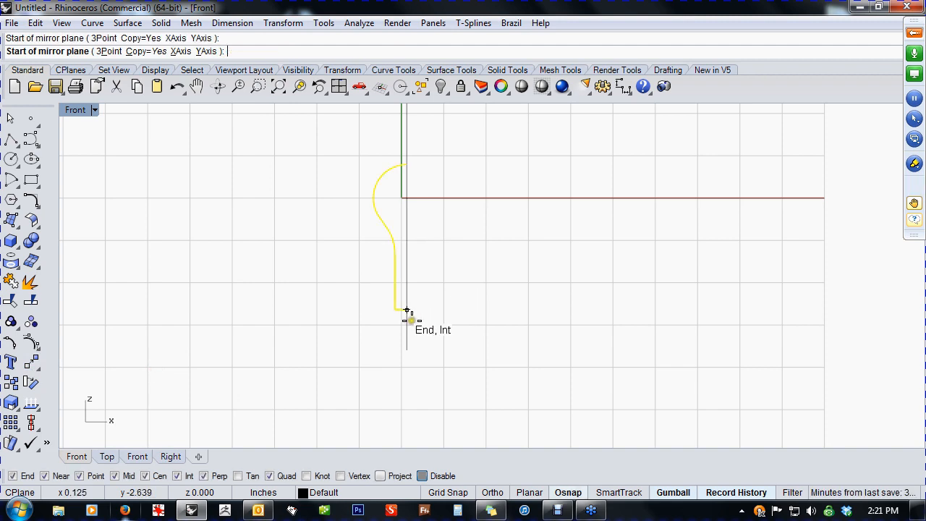
click(407, 310)
click(427, 242)
scroll(425, 190, up, 3)
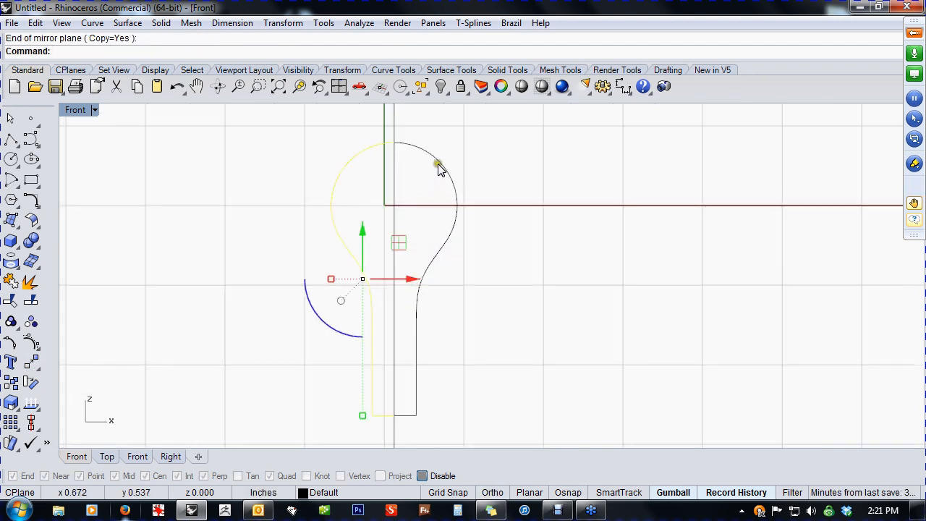
Join the two mirrored halves into one outline and delete the vertical construction line
shift+click(438, 163)
text(join)
right_click(486, 272)
click(491, 295)
scroll(482, 298, down, 2)
right_drag(481, 298, 481, 279)
click(437, 248)
click(490, 324)
drag(451, 395, 386, 414)
key(Delete)
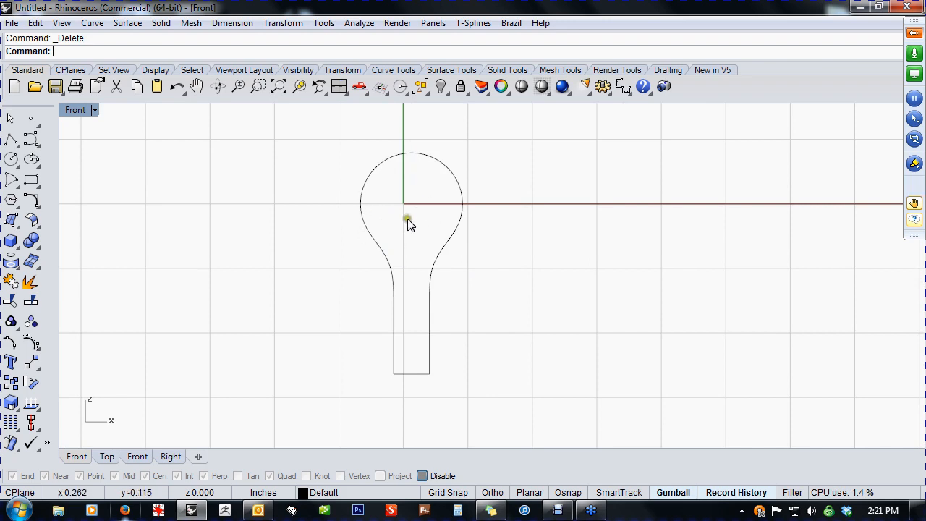
Draw a circle about 1.23 in in diameter inside the outline's round head, concentric with it
click(11, 158)
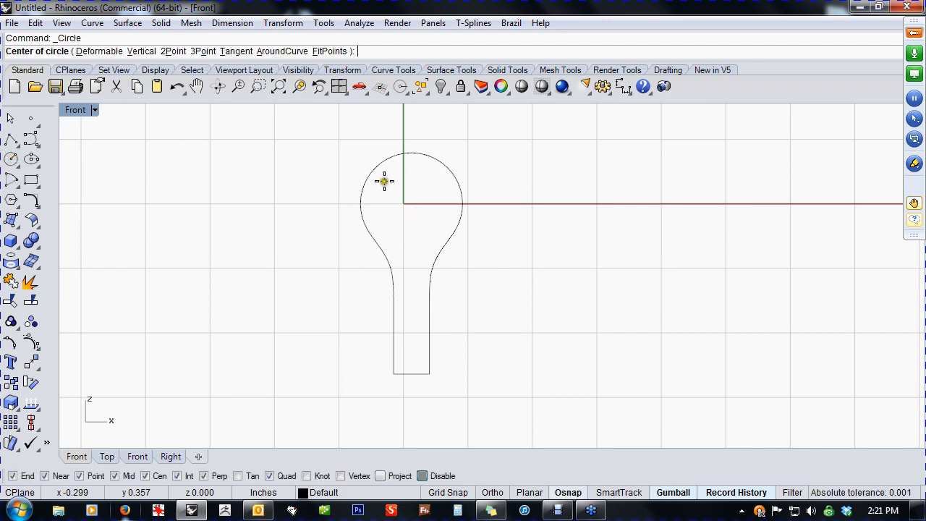
click(376, 174)
scroll(387, 181, up, 2)
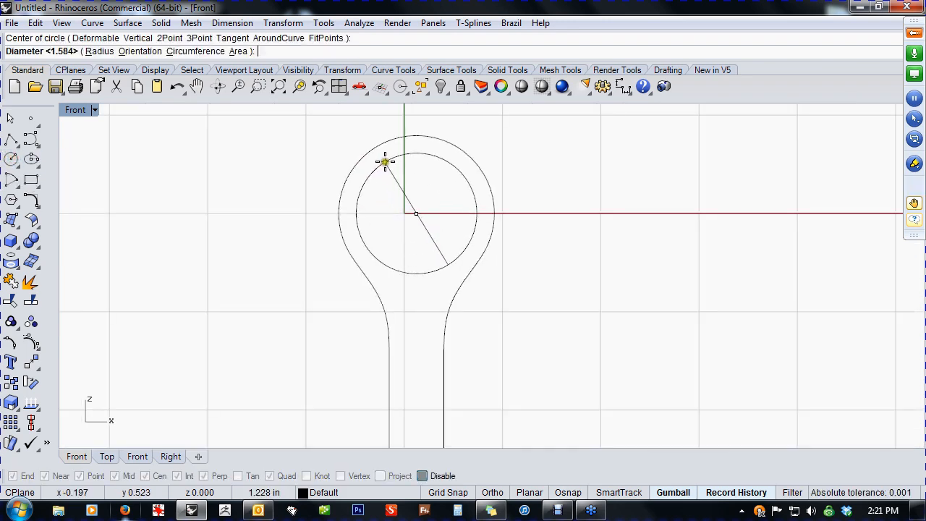
click(386, 162)
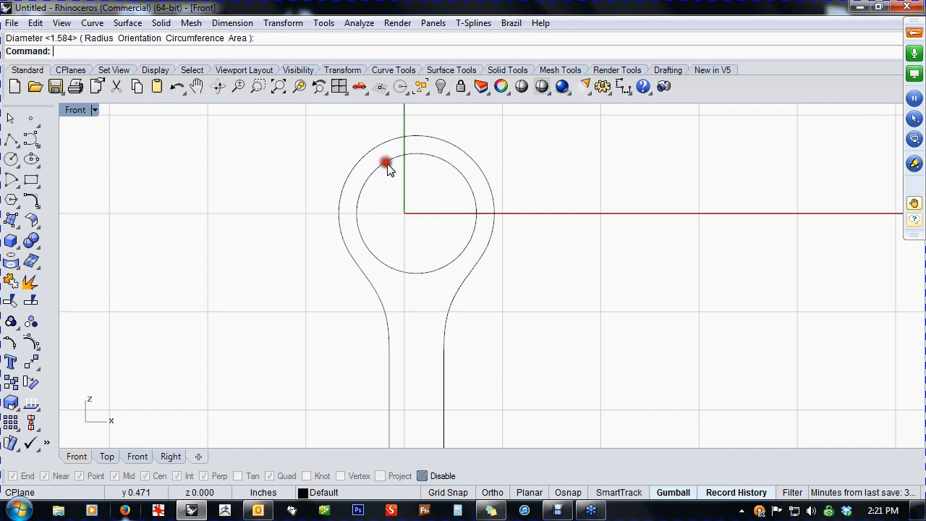
scroll(534, 327, down, 4)
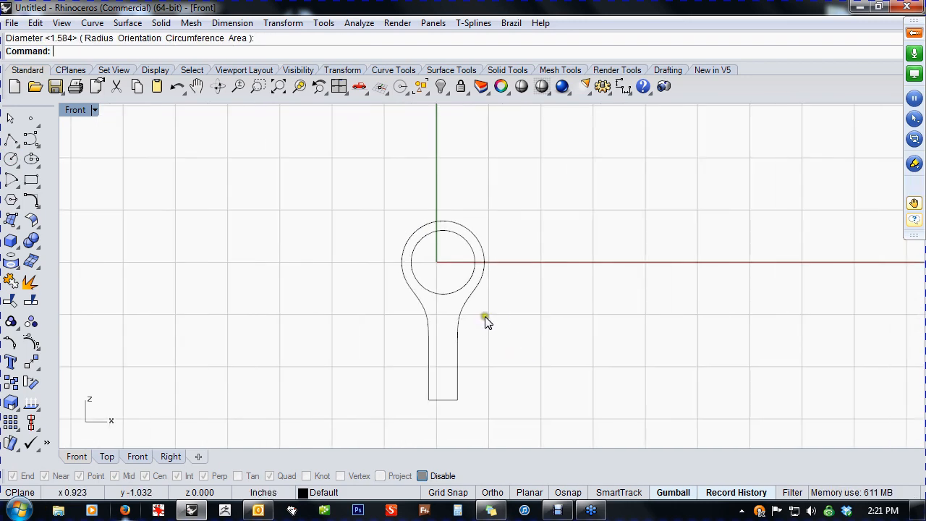
Show the hidden earbud geometry and display it shaded in the Perspective view
key(ctrl+alt+h)
mouse_move(511, 323)
right_down()
mouse_move(517, 313)
mouse_move(411, 300)
right_up()
scroll(452, 273, up, 4)
key(ctrl+F4)
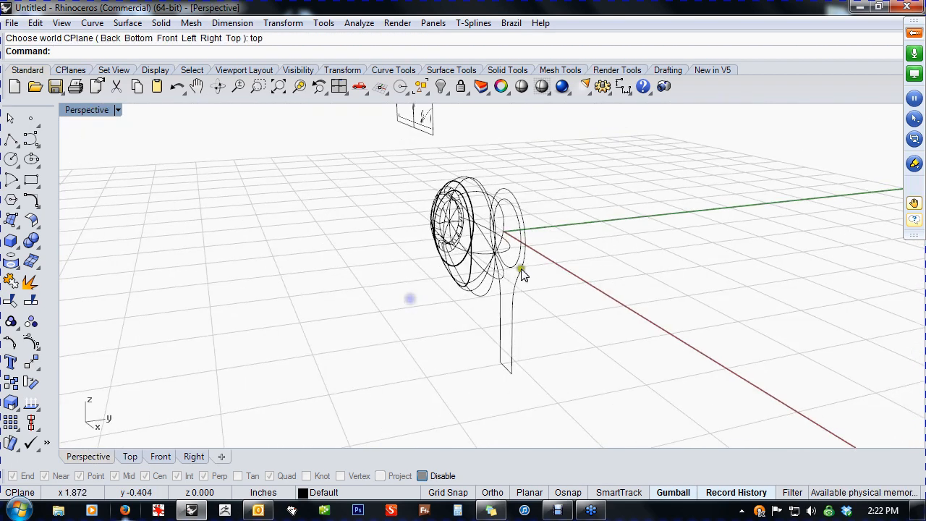
click(530, 263)
drag(551, 280, 485, 293)
middle_click(440, 239)
click(444, 248)
mouse_move(314, 314)
right_down()
mouse_move(528, 296)
mouse_move(546, 352)
mouse_move(494, 338)
mouse_move(497, 325)
mouse_move(512, 323)
mouse_move(552, 340)
right_up()
In the Front view, select the inner circle and stem outline to examine how they sit against the earbud body
text(ff)
key(Return)
text(f)
right_click(533, 327)
scroll(528, 297, up, 4)
right_drag(528, 302, 518, 297)
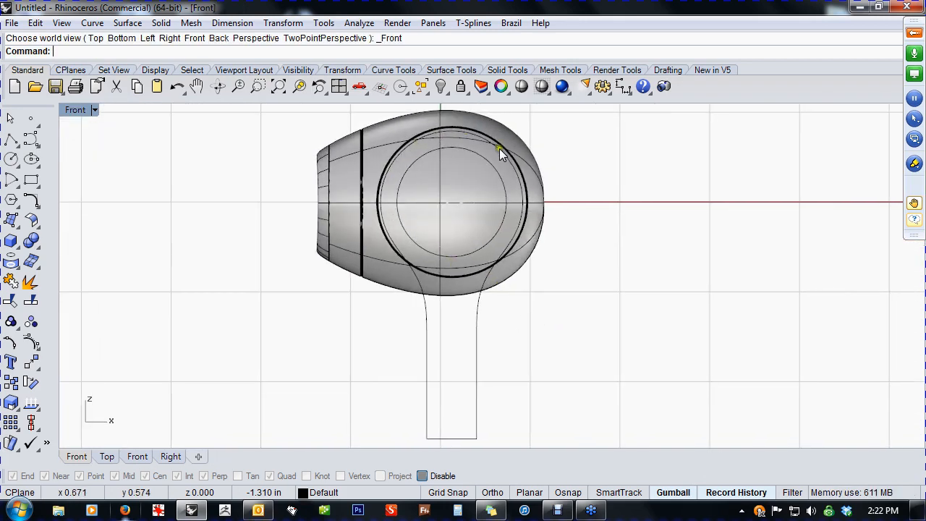
click(431, 161)
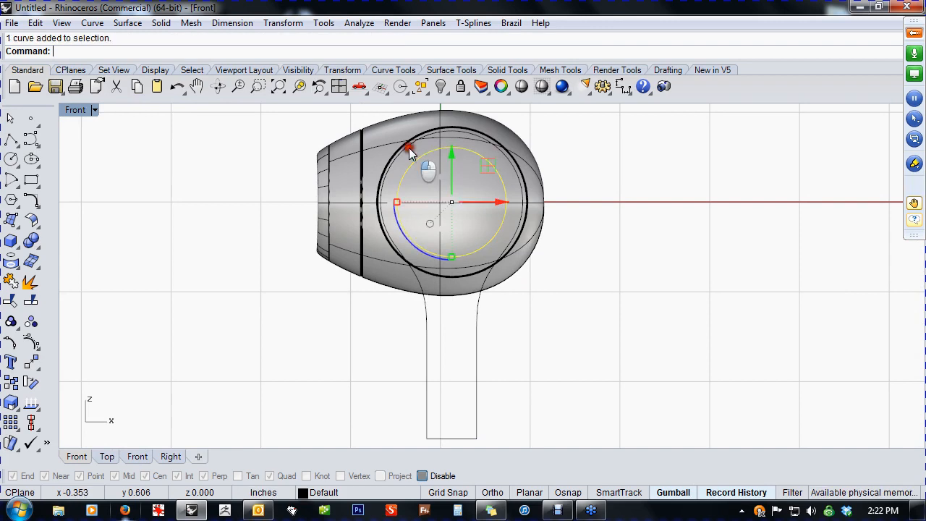
click(426, 160)
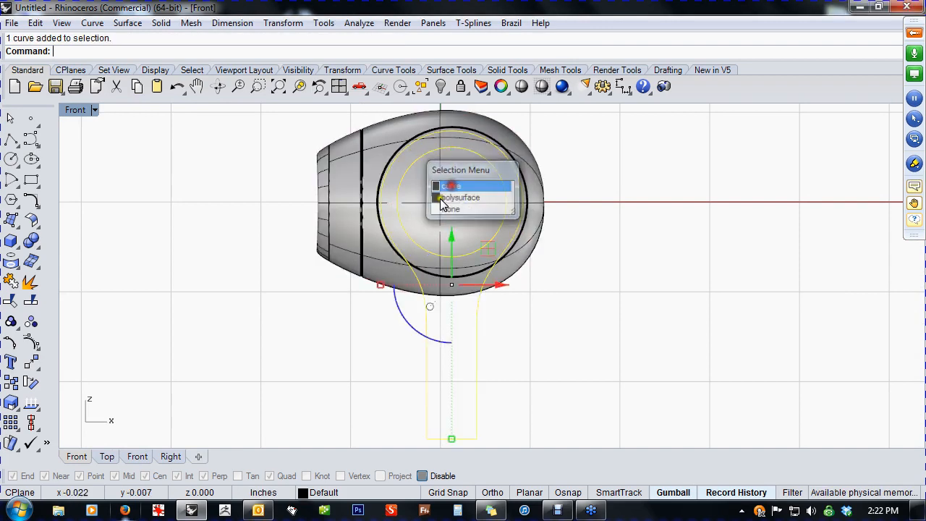
click(449, 186)
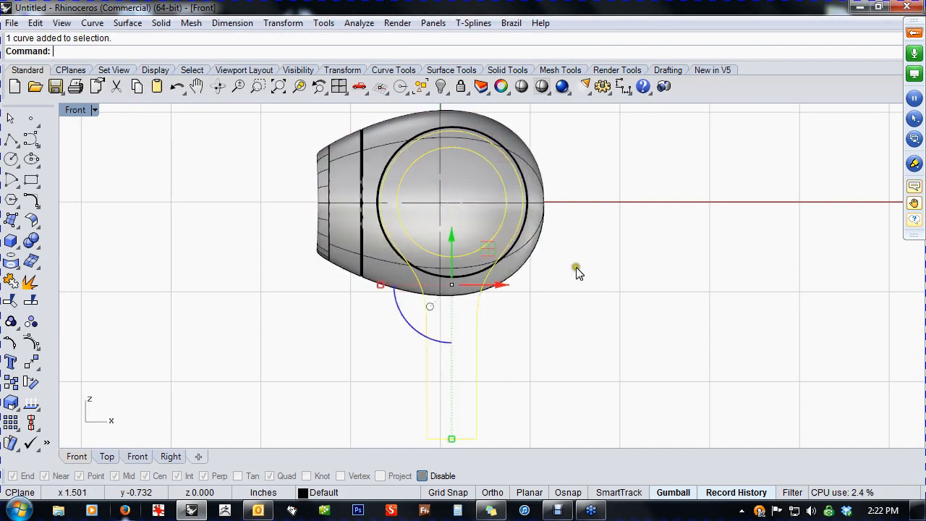
click(551, 303)
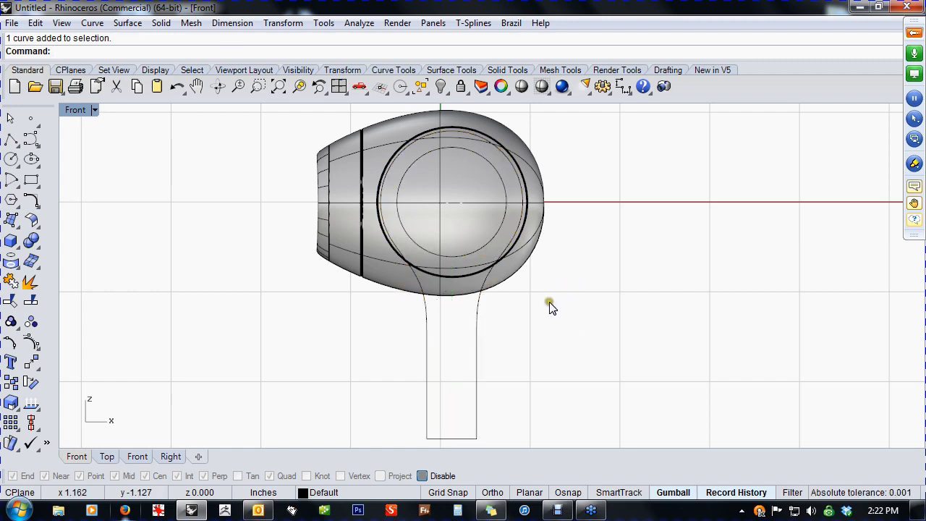
In the Right view, draw a degree-3 S-shaped control-point curve about 4 in tall, following the body's left side and running down below it
right_click(483, 351)
text(r)
right_click(518, 352)
scroll(494, 335, down, 2)
right_drag(481, 339, 425, 311)
click(32, 140)
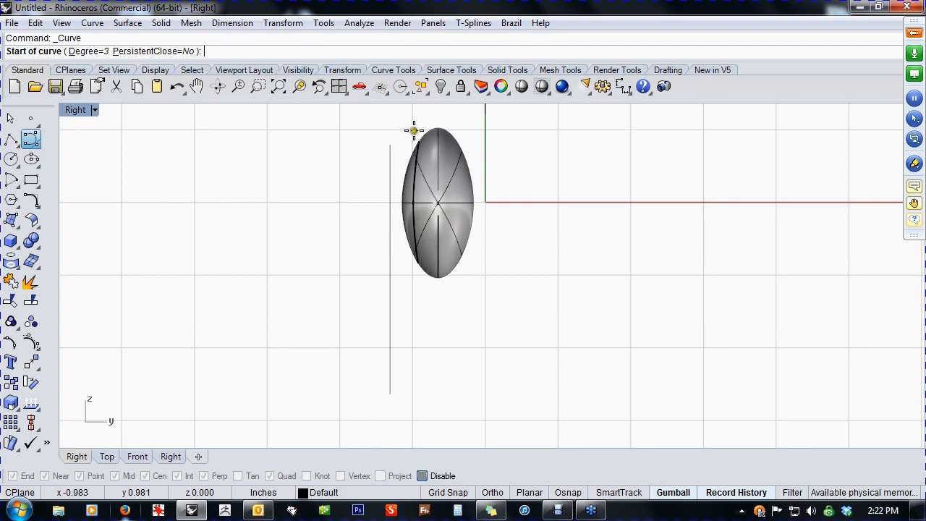
click(409, 130)
click(399, 161)
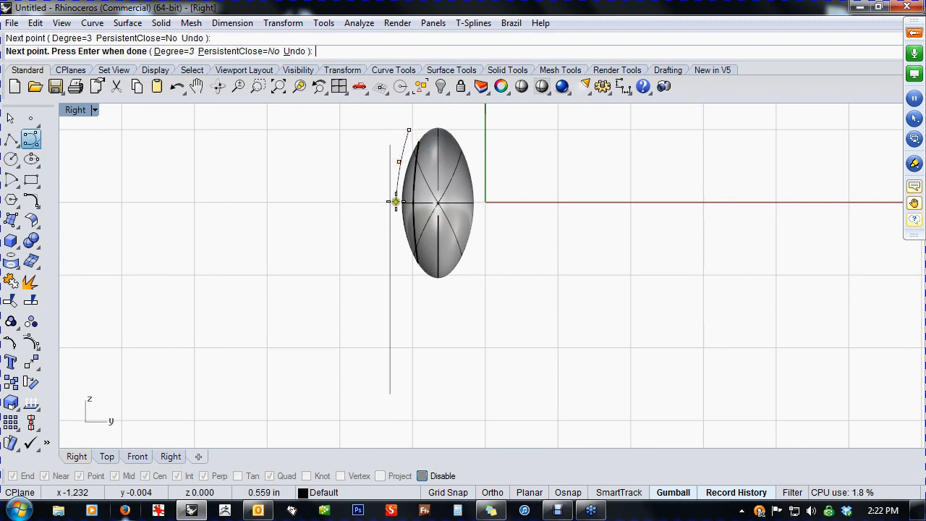
click(392, 208)
click(396, 244)
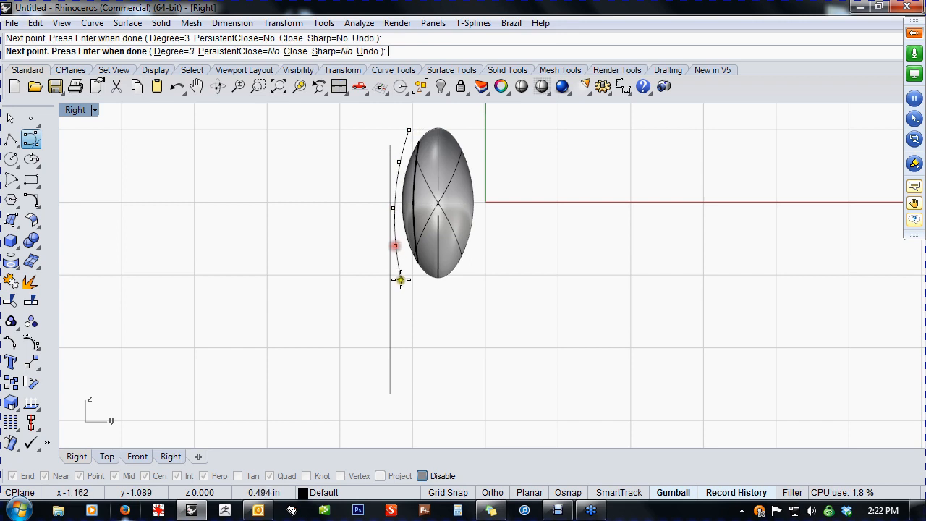
click(408, 295)
click(433, 333)
click(435, 406)
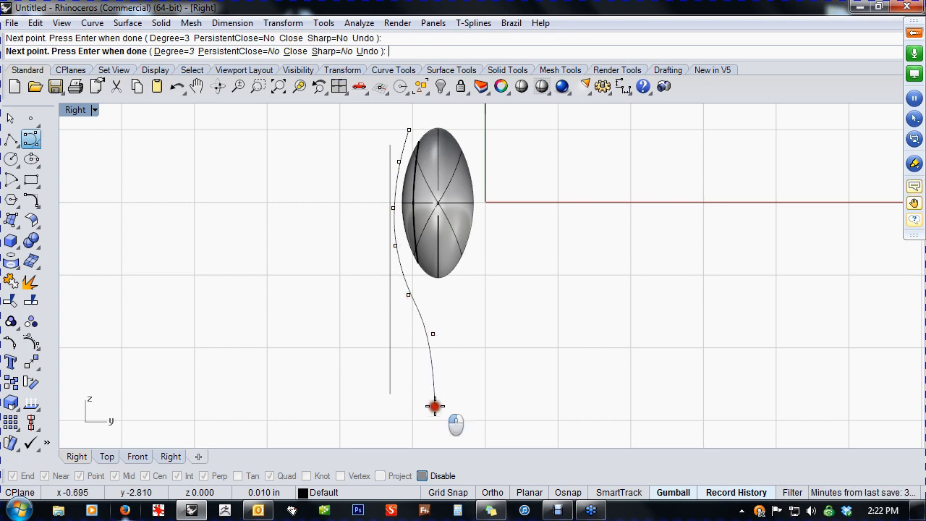
right_click(433, 431)
right_drag(453, 371, 459, 360)
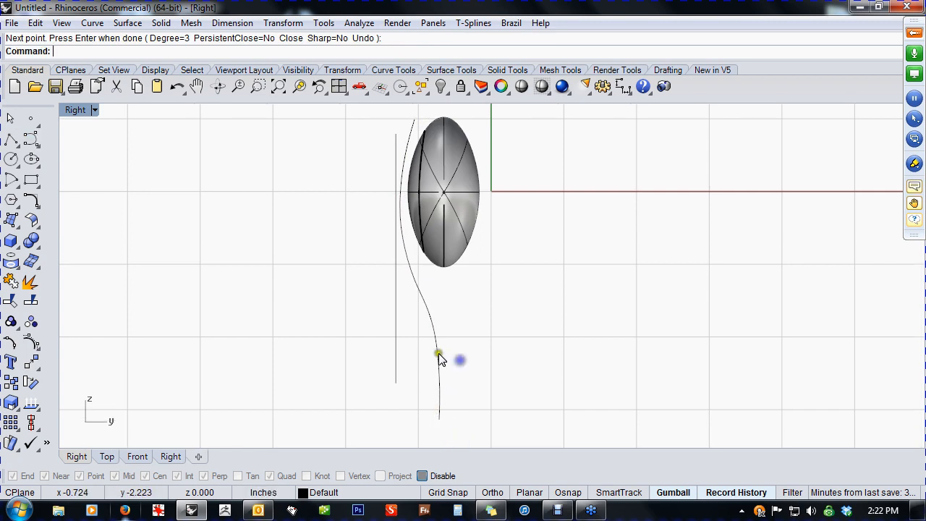
Turn on the S-shaped curve's control points and move the point beside the body's middle slightly upward
click(437, 353)
click(434, 334)
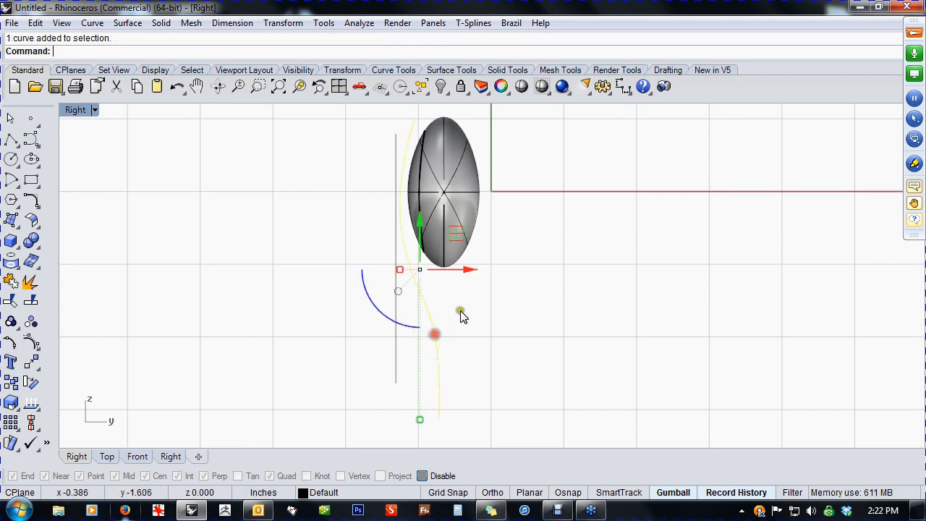
click(466, 306)
right_drag(484, 292, 474, 331)
click(425, 354)
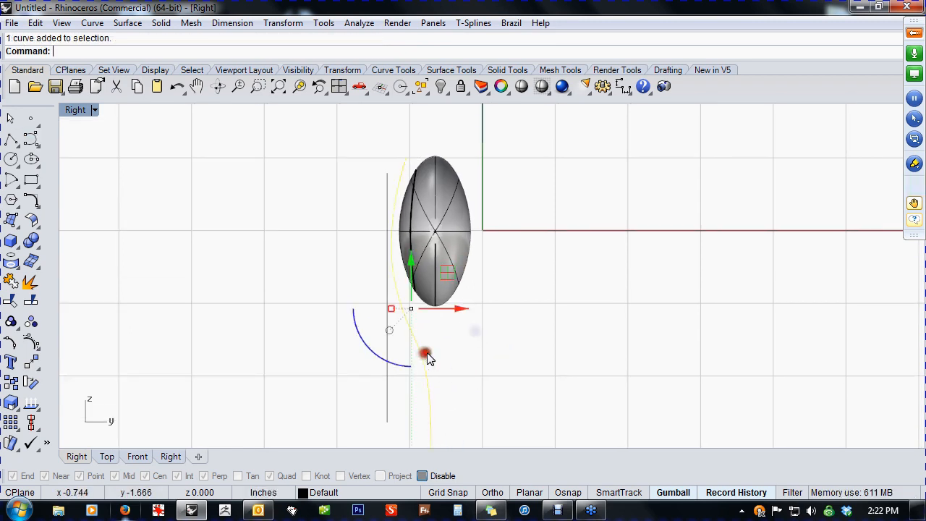
click(29, 343)
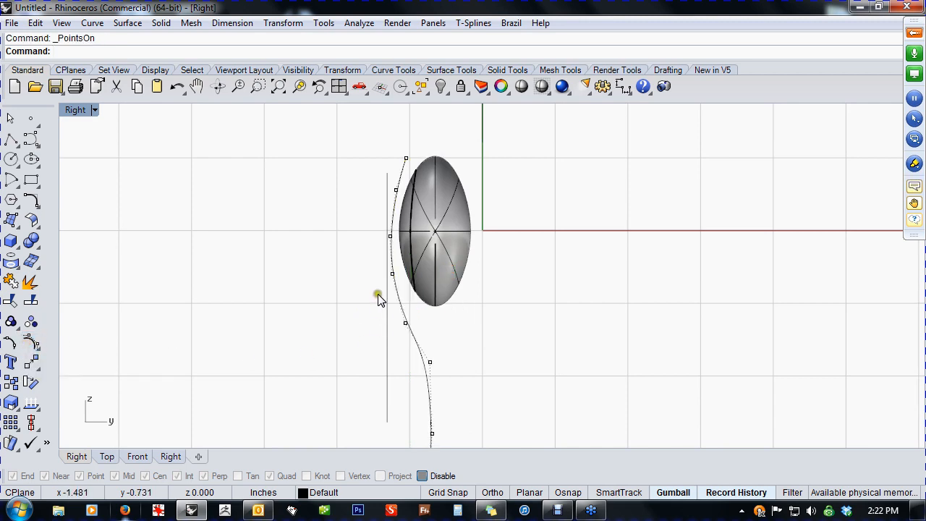
scroll(382, 230, up, 3)
click(382, 229)
drag(413, 211, 424, 192)
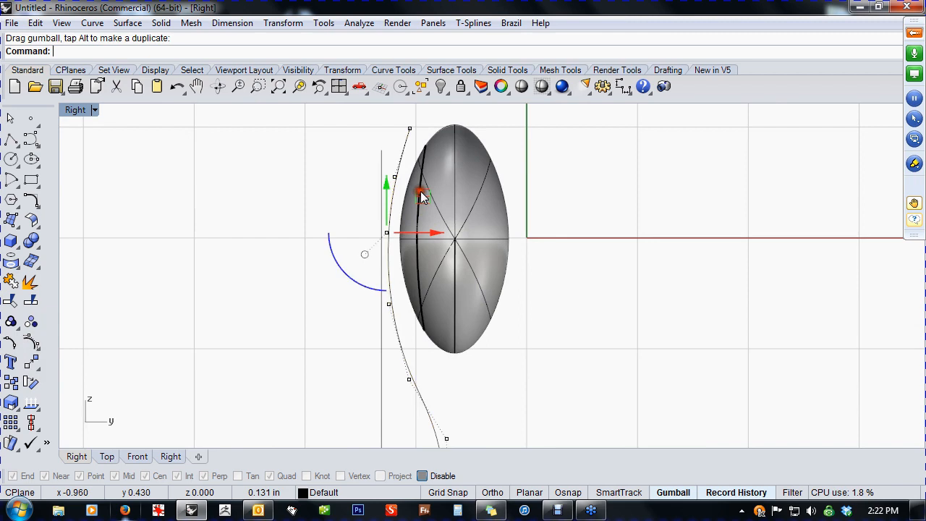
Move the side profile curve's top control point about 0.11 in toward the rounded body
click(413, 130)
right_drag(467, 125, 454, 165)
drag(436, 131, 443, 143)
right_drag(548, 249, 532, 291)
scroll(532, 291, down, 2)
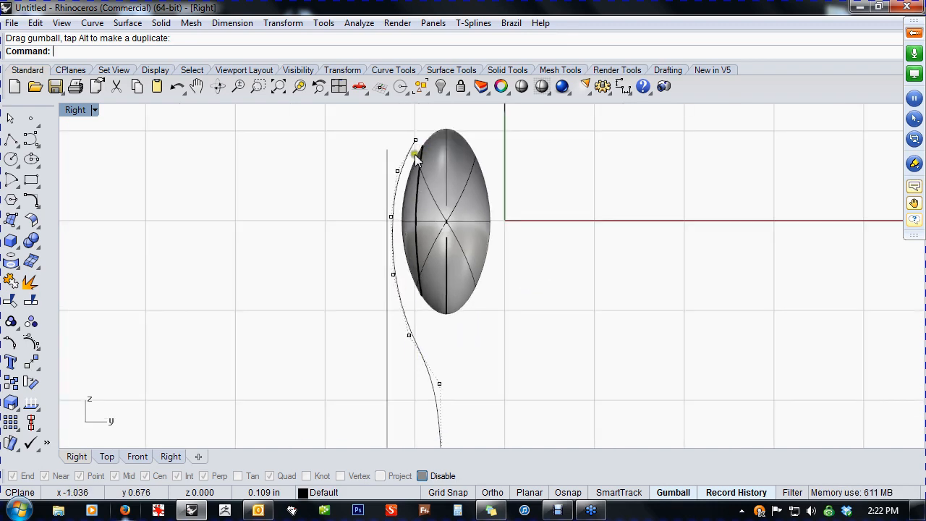
Raise the profile curve's control point just below the body by about 0.09 in to smooth the neck bend
right_drag(432, 369, 467, 345)
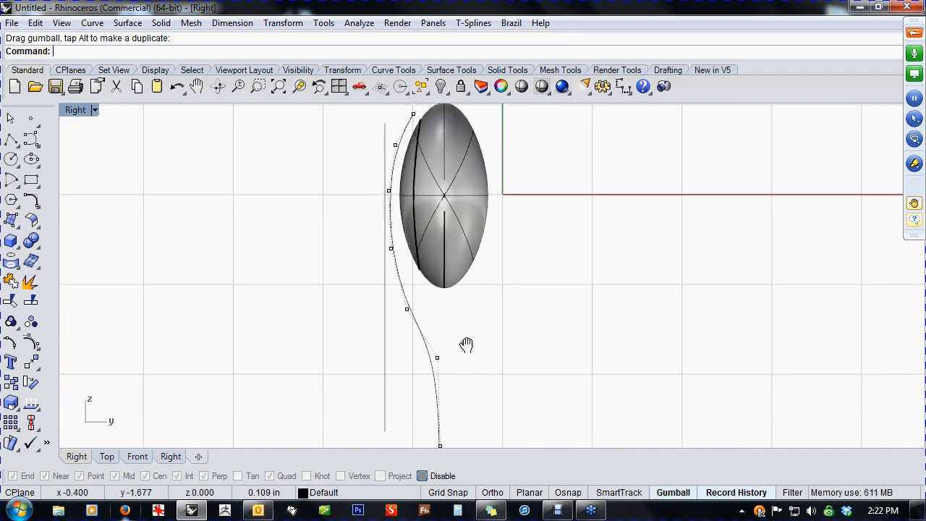
click(407, 309)
drag(433, 299, 464, 287)
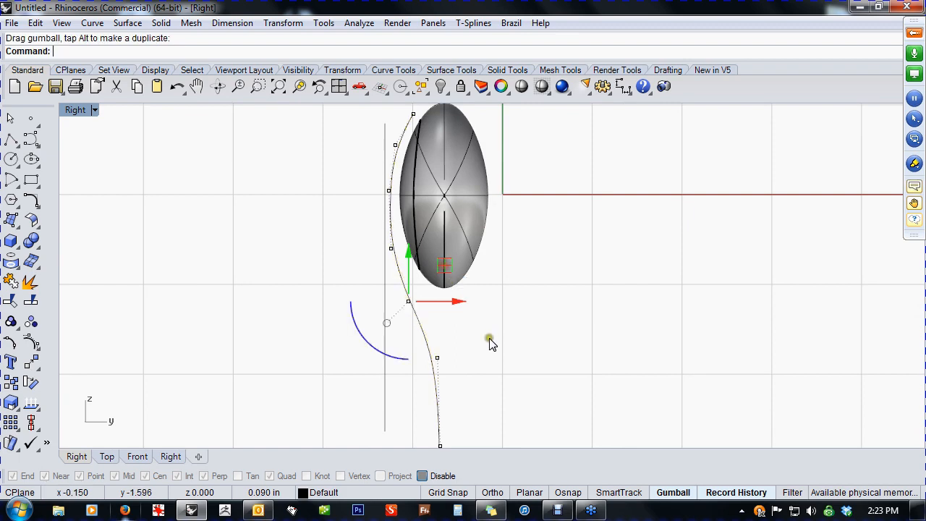
scroll(463, 346, down, 2)
right_drag(463, 346, 450, 332)
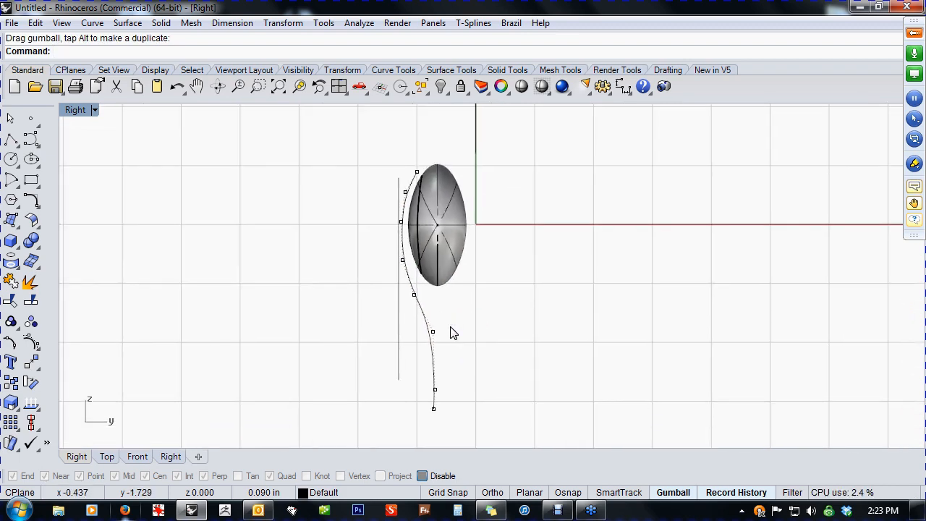
Raise the profile curve's second-lowest control point slightly and lower its bottom end point by about 0.68 in
click(436, 396)
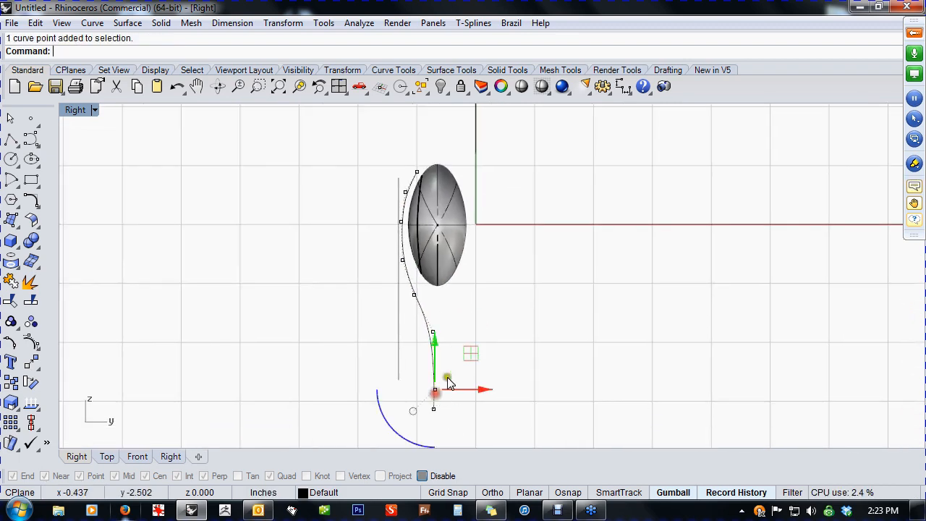
drag(435, 339, 436, 331)
click(474, 333)
click(434, 409)
right_drag(501, 395, 502, 341)
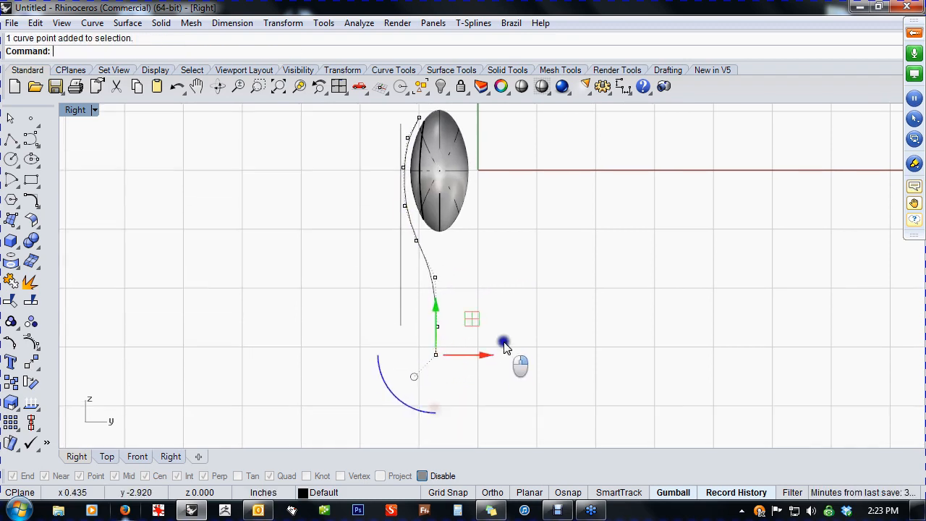
drag(435, 307, 435, 347)
click(476, 313)
right_drag(477, 294, 460, 333)
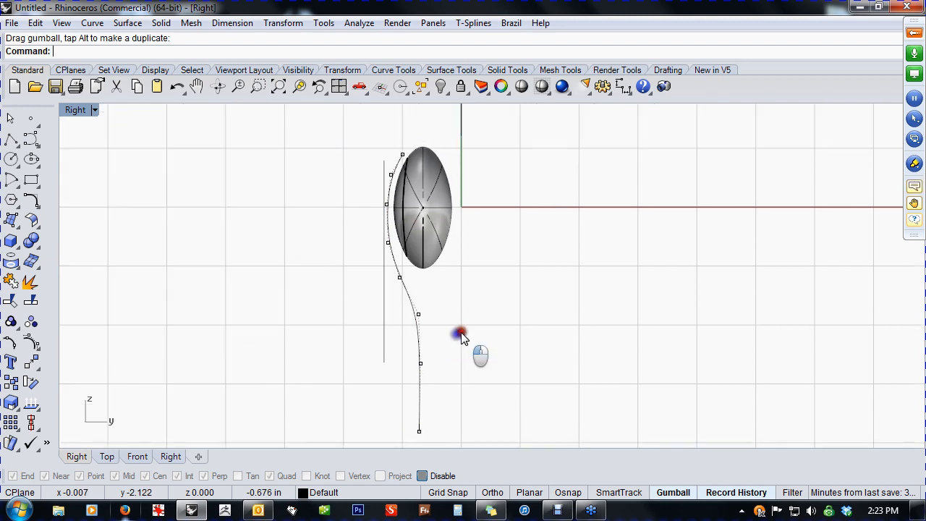
scroll(440, 185, up, 6)
scroll(438, 199, down, 3)
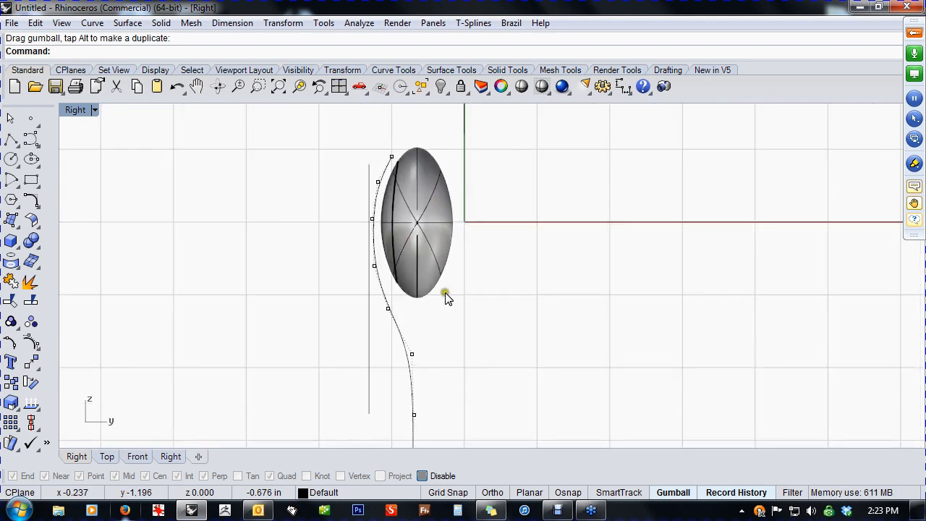
right_click(400, 322)
mouse_move(475, 338)
right_down()
mouse_move(483, 315)
mouse_move(472, 331)
right_up()
click(440, 352)
drag(456, 315, 555, 334)
click(625, 334)
right_drag(580, 350, 583, 355)
key(ctrl+z)
Move the side profile curve about 1.31 in along negative X, beyond the handle outline
right_drag(532, 369, 387, 349)
drag(387, 348, 452, 348)
click(443, 344)
right_drag(443, 344, 495, 335)
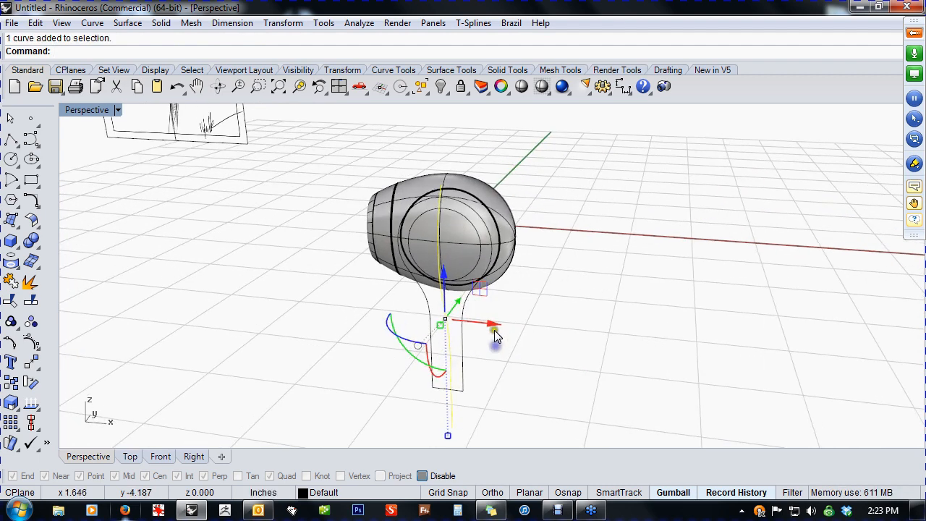
drag(496, 330, 422, 329)
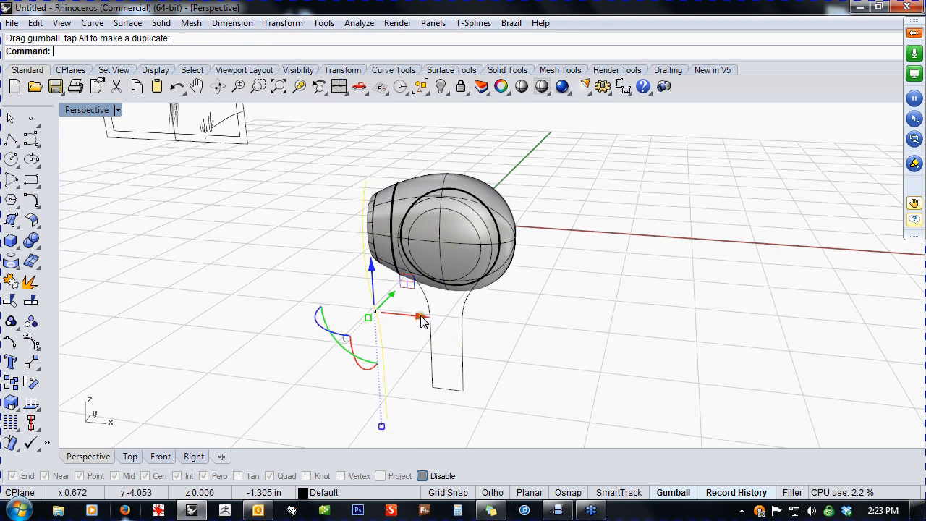
Try to extrude the side profile curve about 3.06 in along X, and undo the extrusion
ctrl+drag(424, 322, 571, 333)
key(ctrl+z)
drag(487, 323, 594, 334)
right_drag(637, 331, 592, 335)
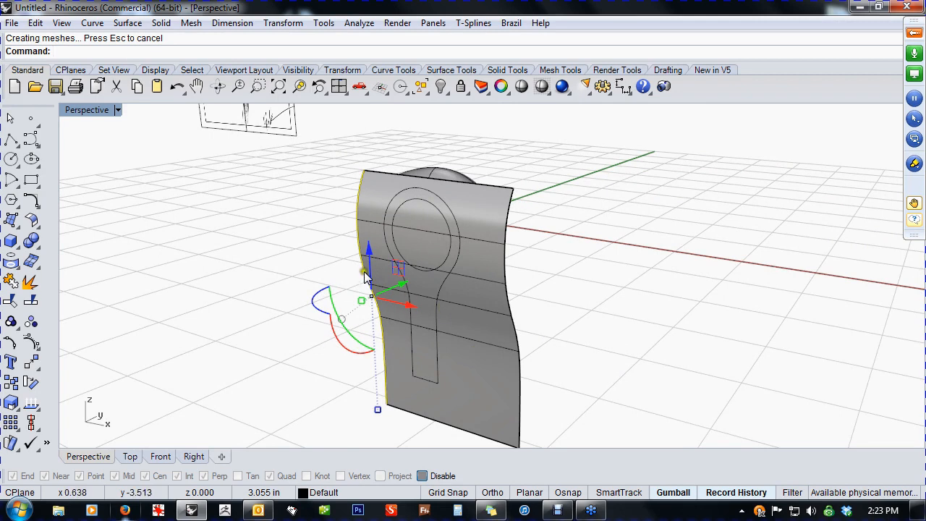
right_drag(450, 324, 486, 325)
key(ctrl+z)
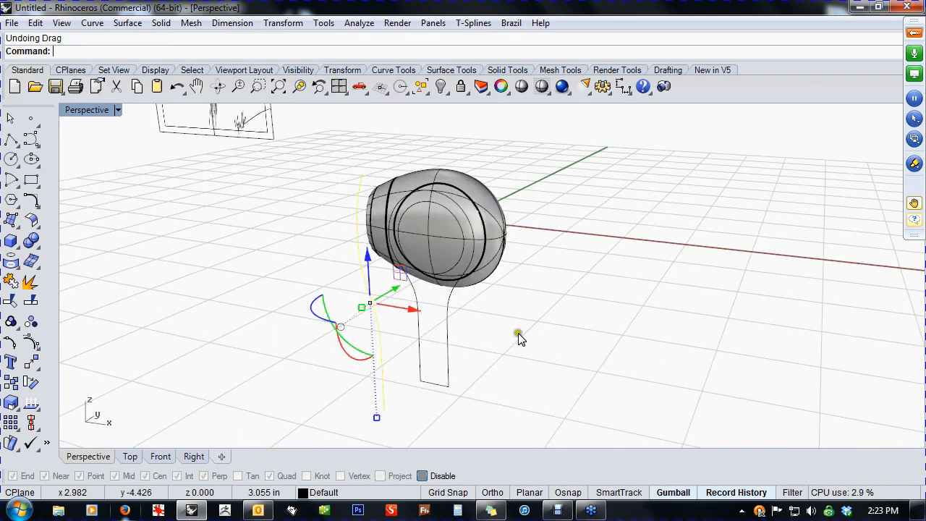
Extrude the side profile curve about 3.09 in along X into a surface spanning the handle outline
click(514, 345)
right_drag(380, 322, 397, 326)
click(381, 338)
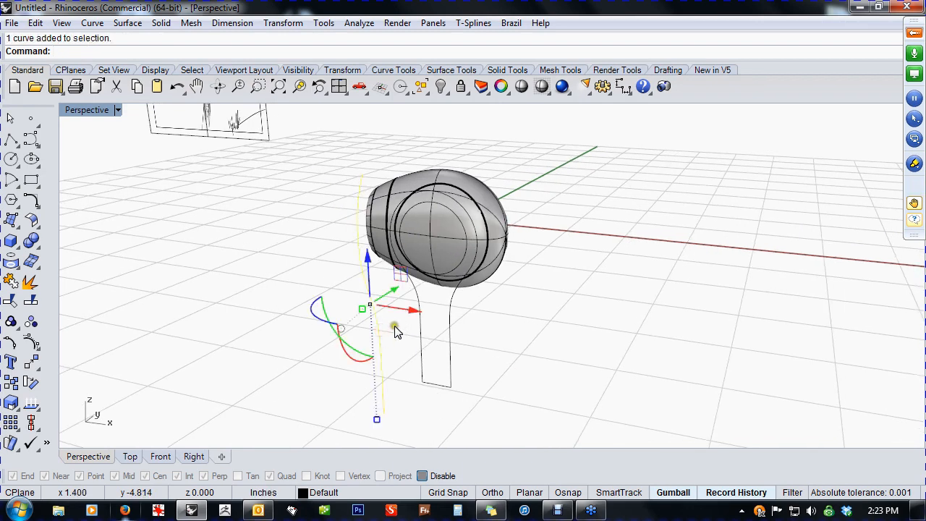
drag(412, 316, 412, 315)
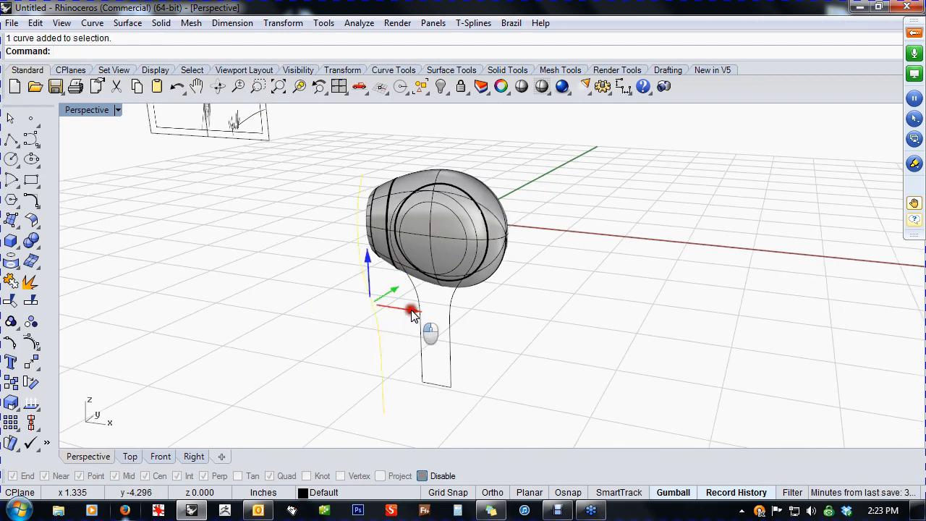
drag(412, 316, 584, 340)
click(610, 342)
mouse_move(610, 337)
right_down()
mouse_move(484, 337)
mouse_move(607, 344)
right_up()
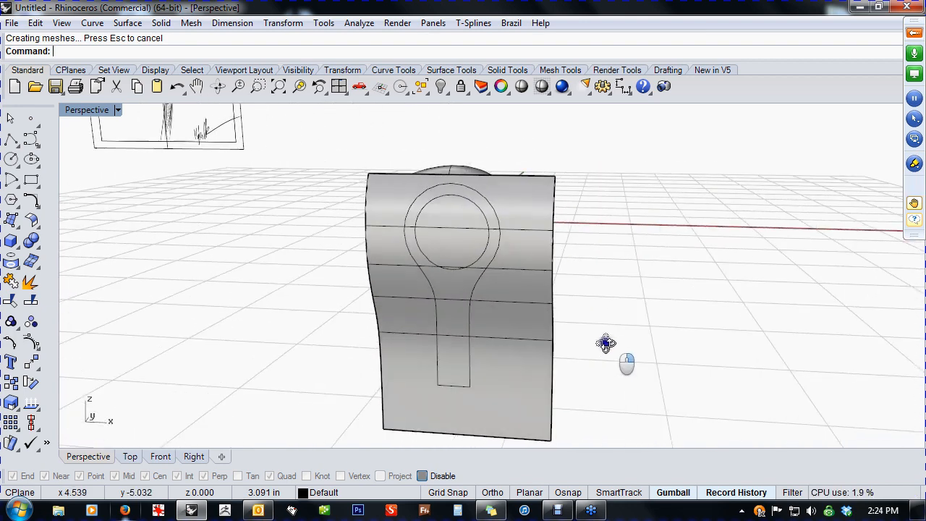
In the Front view, trim the extruded surface with the handle outline and inner circle, removing the outside and the circular center
key(Return)
scroll(459, 321, up, 4)
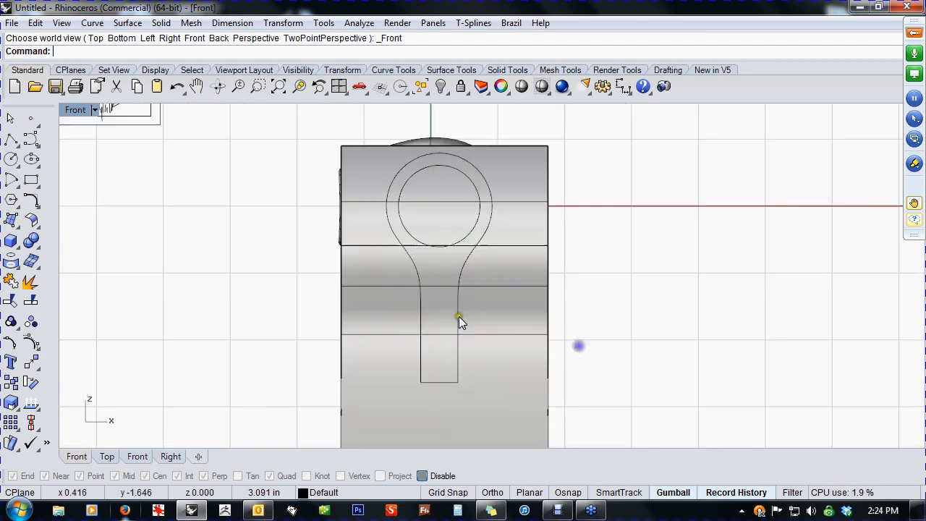
click(459, 265)
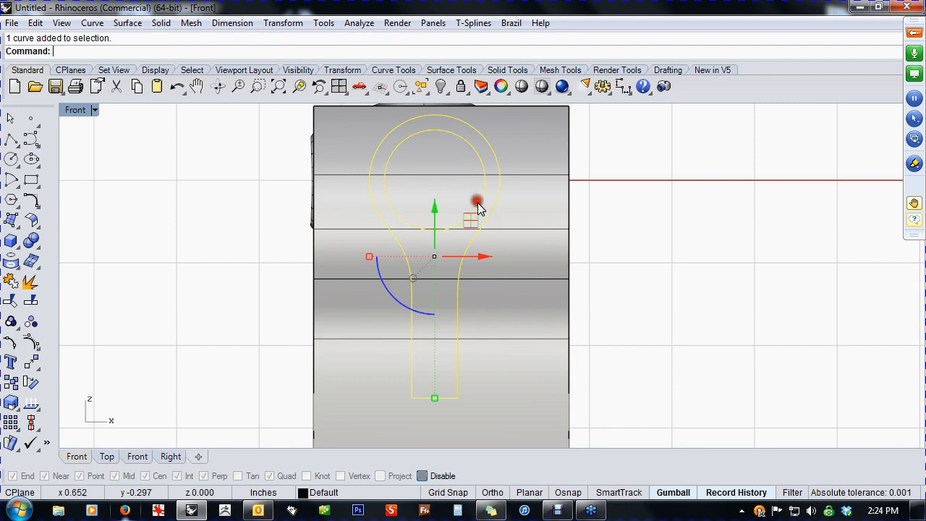
click(10, 301)
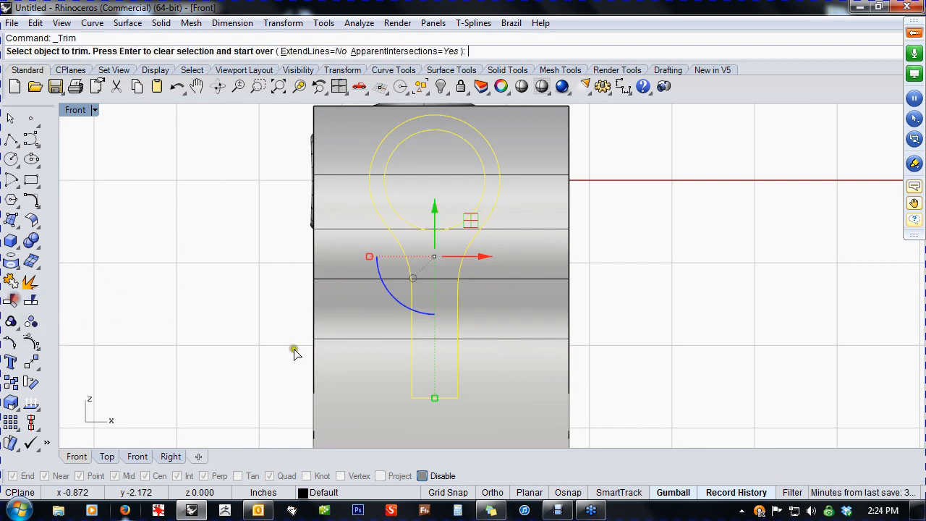
click(371, 398)
click(424, 205)
key(Return)
key(Escape)
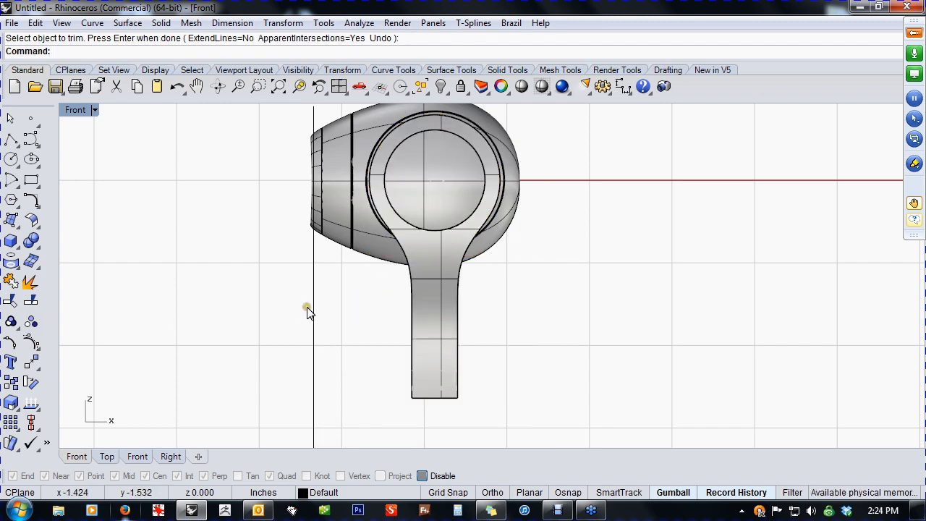
Return to the Perspective view with the world Top construction plane
text(P)
key(Return)
middle_click(524, 306)
right_drag(320, 304, 564, 344)
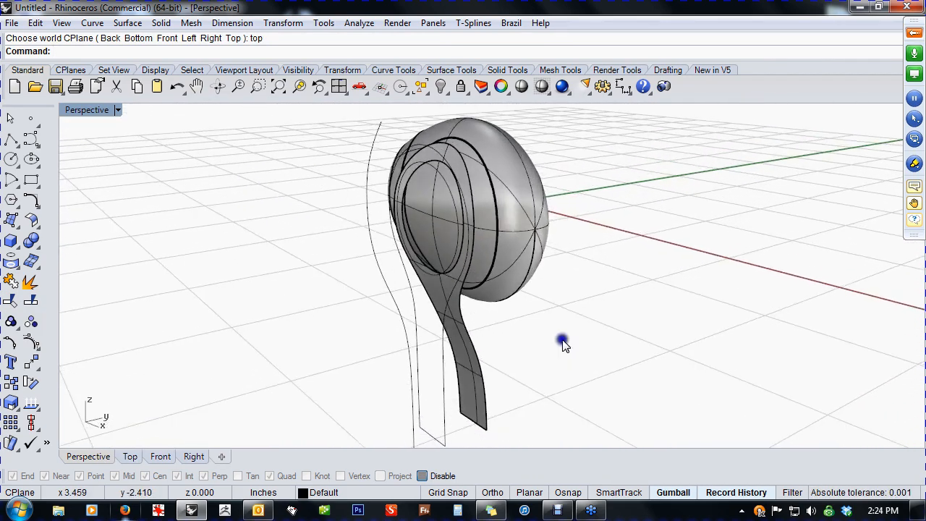
Hide the side profile curve and the handle outline curves
click(445, 405)
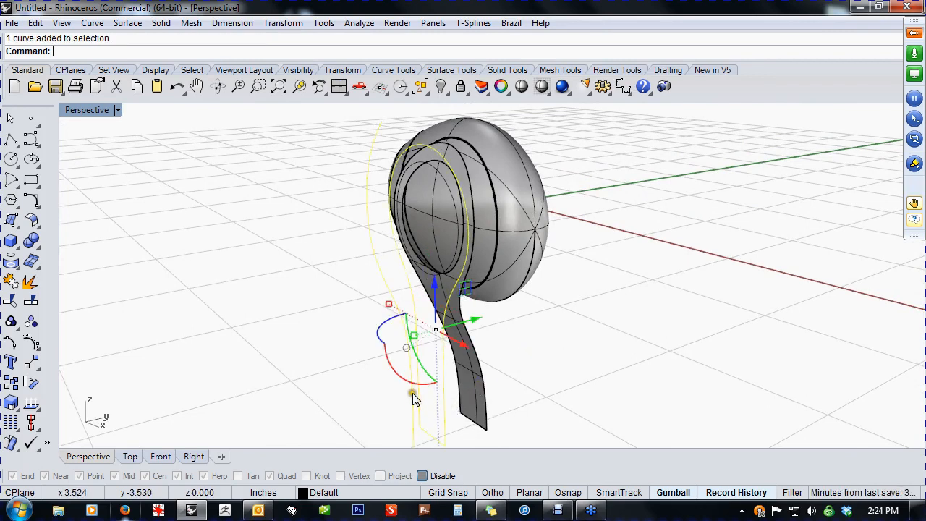
key(ctrl+j)
click(445, 393)
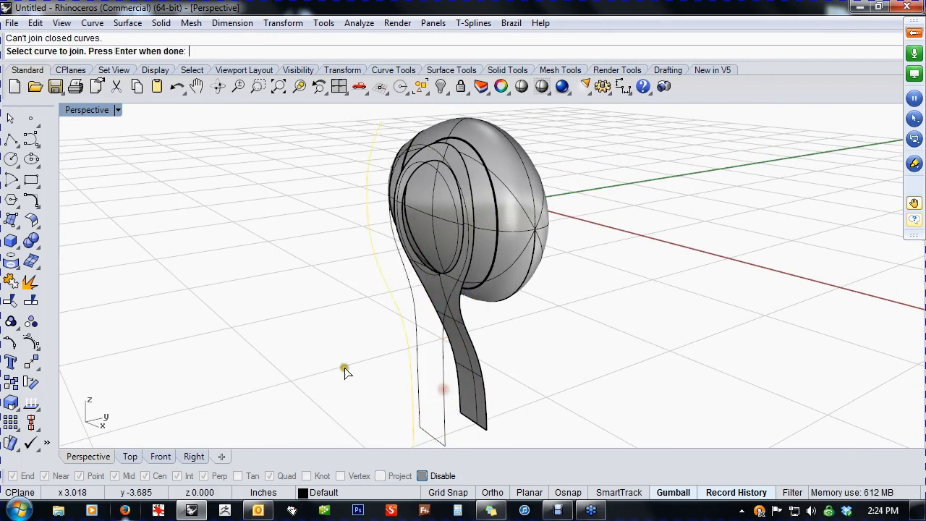
right_click(372, 375)
click(438, 378)
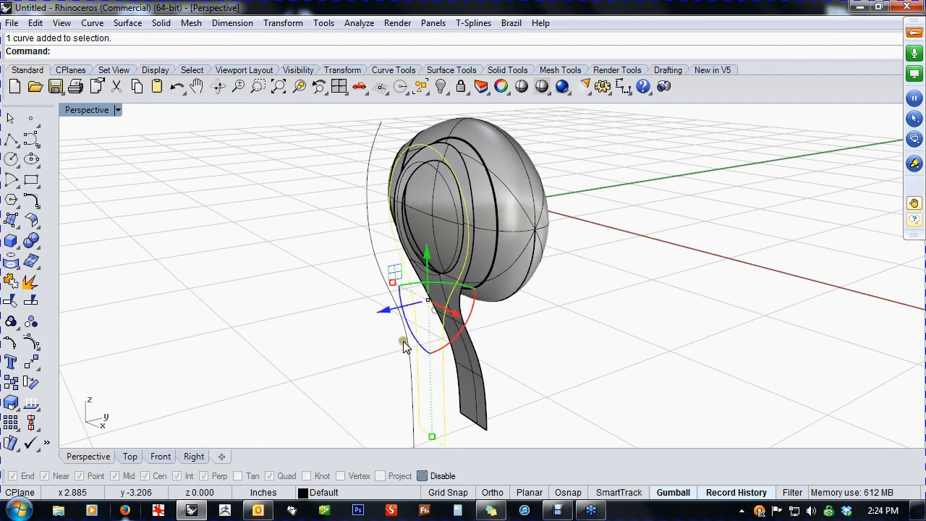
key(ctrl+h)
right_drag(408, 343, 432, 308)
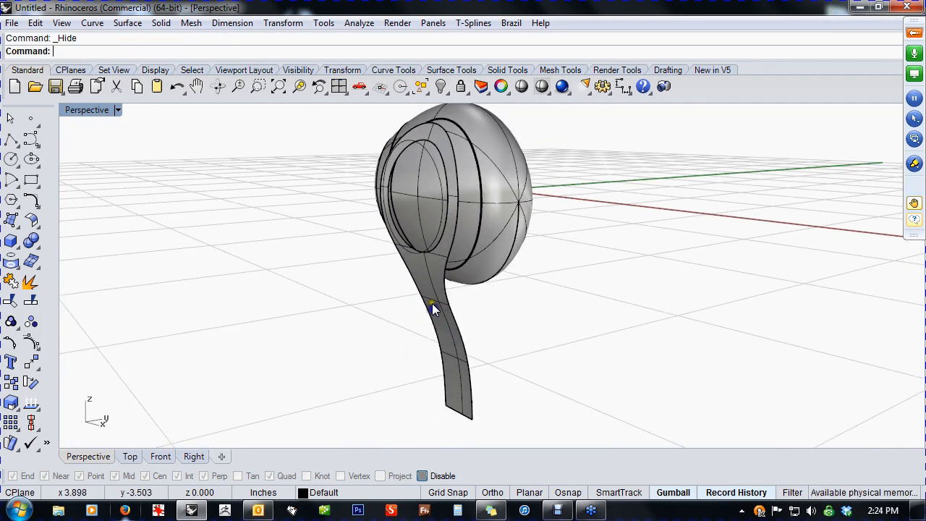
Duplicate the trimmed handle surface a short distance outward along negative Y
click(433, 160)
key(Escape)
right_drag(430, 210, 403, 317)
shift+right_drag(404, 319, 411, 328)
click(446, 378)
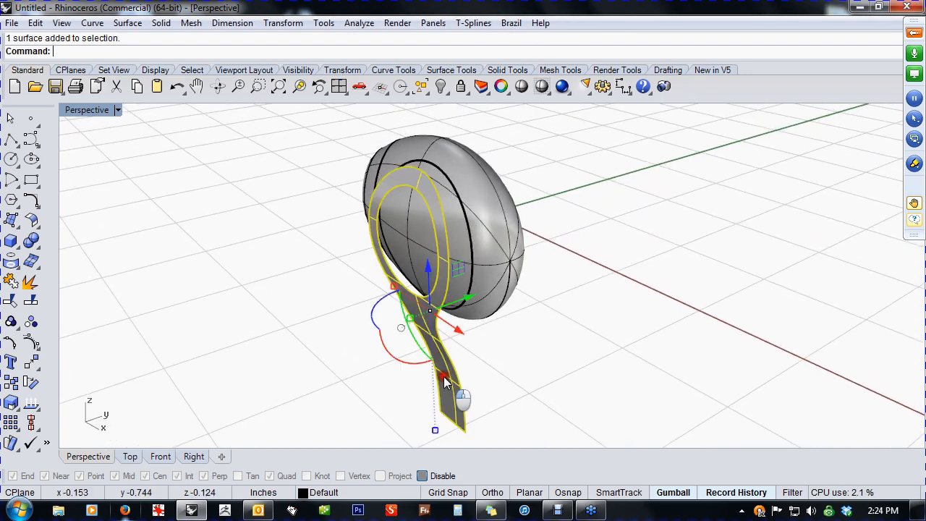
shift+right_drag(478, 372, 475, 360)
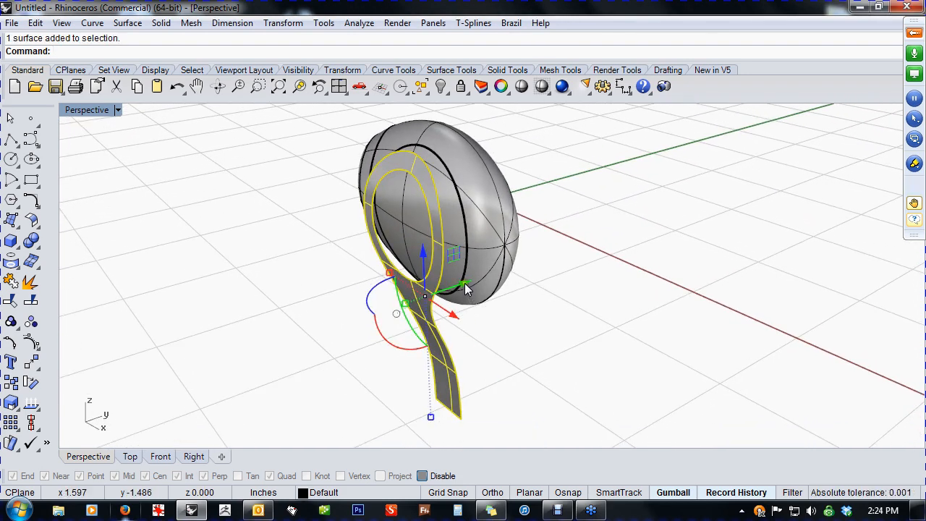
drag(465, 289, 454, 289)
click(497, 341)
Pull the extra copy of the front handle surface about 1.91 in away along negative Y and delete it
right_drag(496, 341, 463, 337)
click(405, 340)
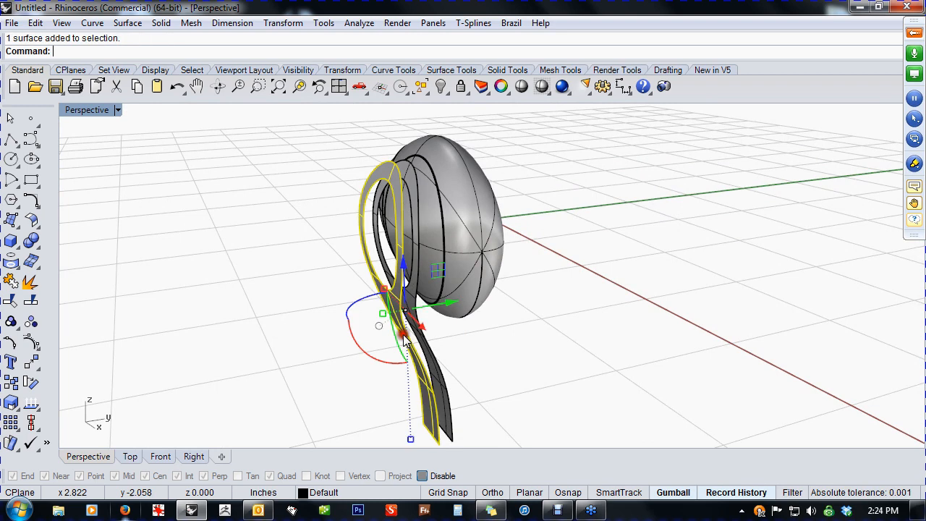
drag(451, 305, 310, 346)
right_drag(310, 346, 277, 350)
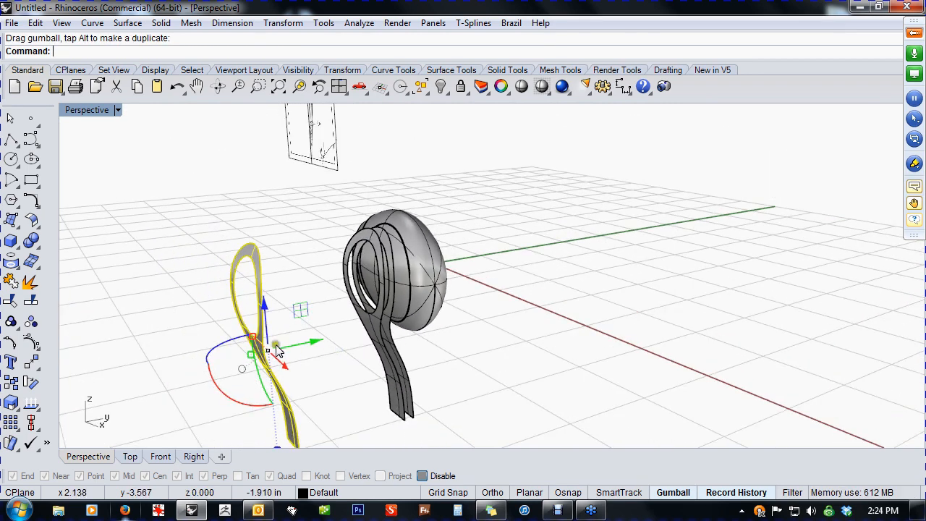
key(Delete)
Start a surface blend between the outer edge chains of the front and back handle surfaces
right_drag(345, 338, 479, 317)
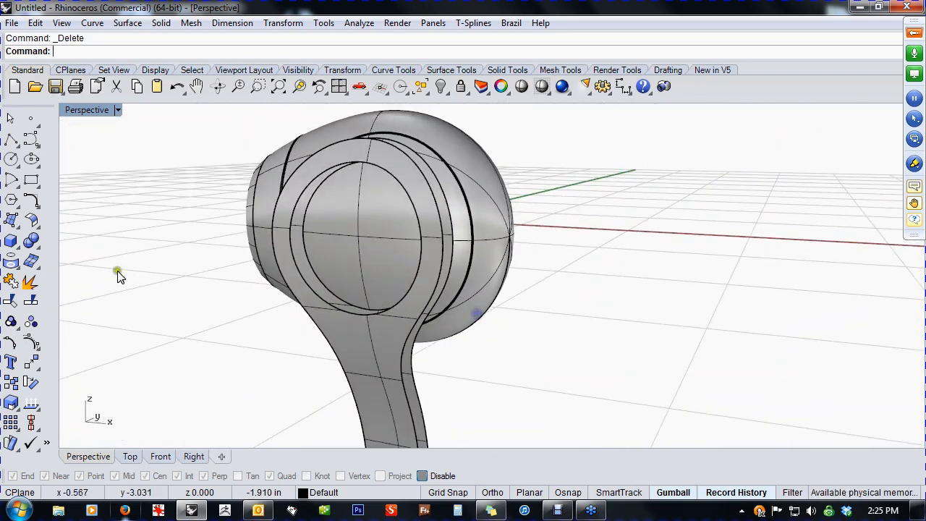
click(38, 228)
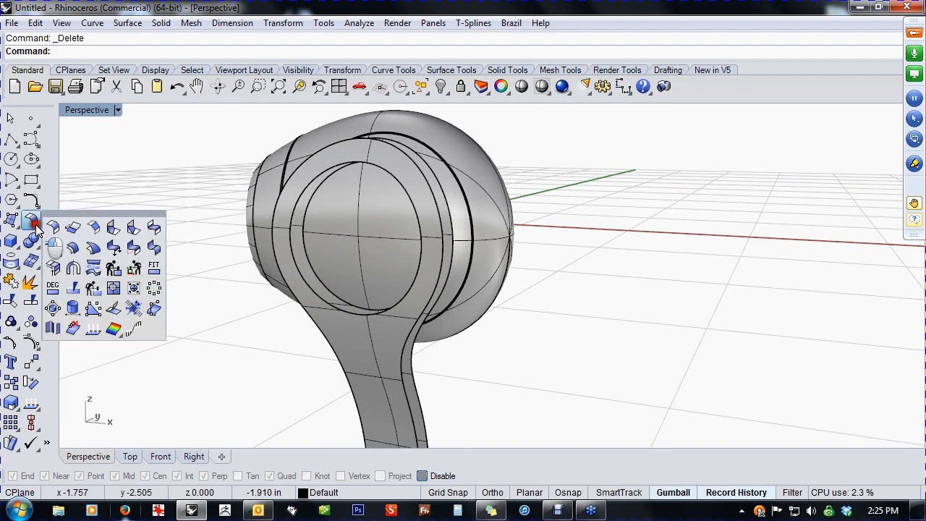
click(152, 229)
right_drag(503, 378, 452, 327)
click(399, 397)
key(Return)
click(415, 395)
scroll(488, 364, down, 4)
key(Return)
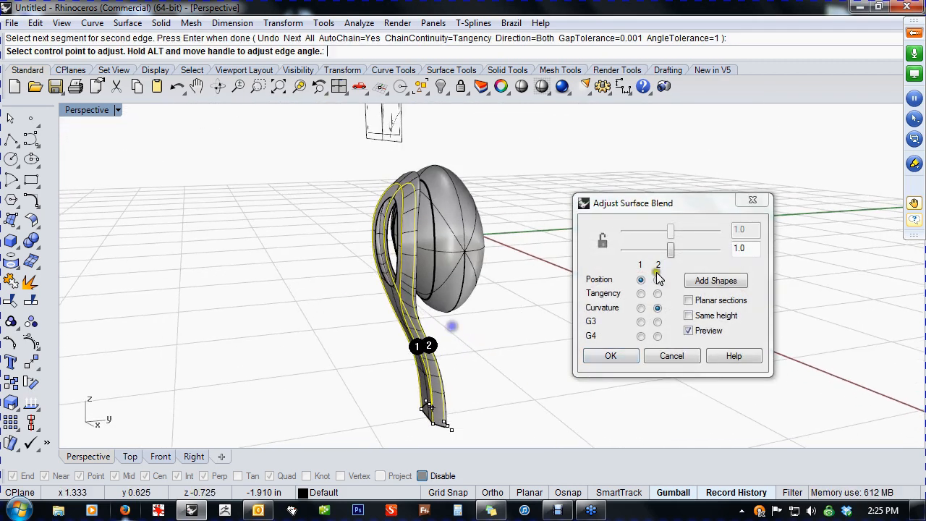
Set both edges of the outer handle blend to tangency and reduce the linked bulge values to about 0.59
click(642, 308)
right_drag(503, 344, 486, 314)
click(642, 293)
click(657, 293)
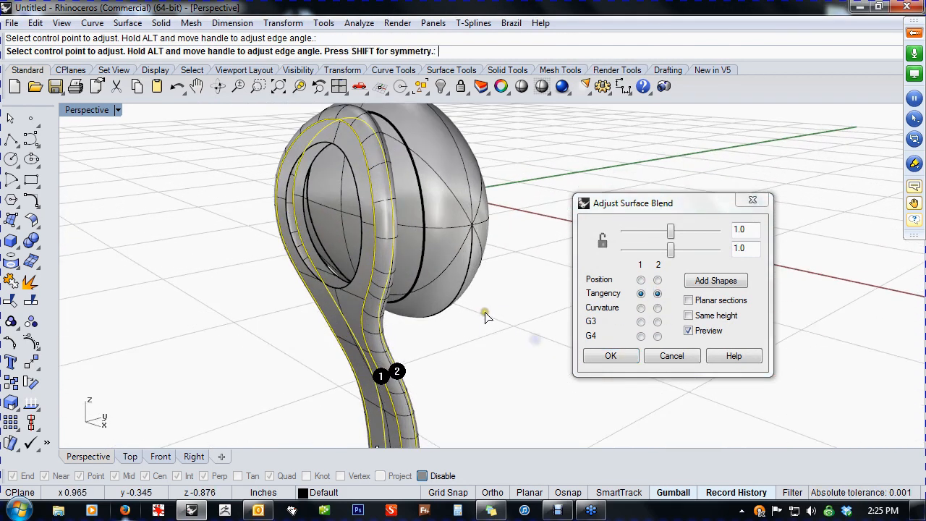
click(603, 244)
drag(673, 260, 655, 256)
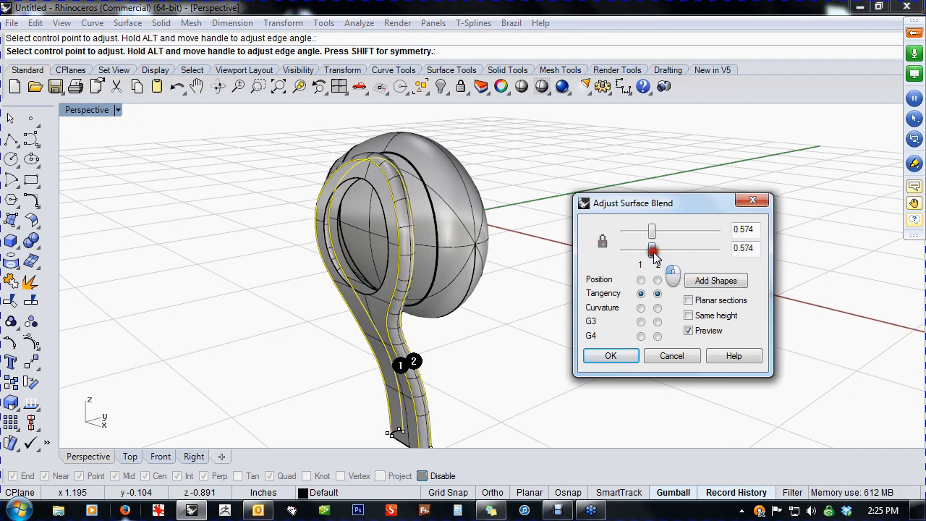
Lower the linked bulge to about 0.53 while checking the handle's bottom end, and create the outer blend surface
shift+right_drag(428, 400, 438, 314)
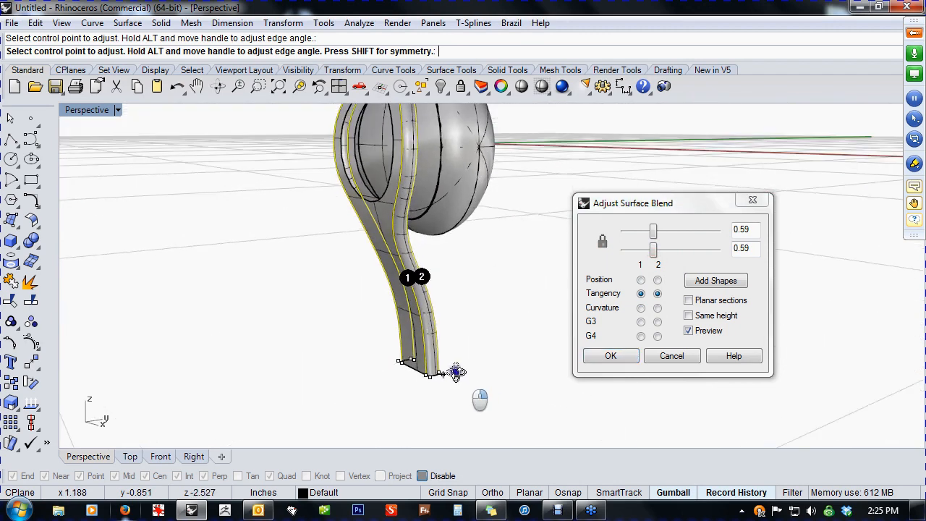
scroll(456, 377, up, 7)
right_drag(456, 381, 492, 399)
scroll(416, 360, up, 9)
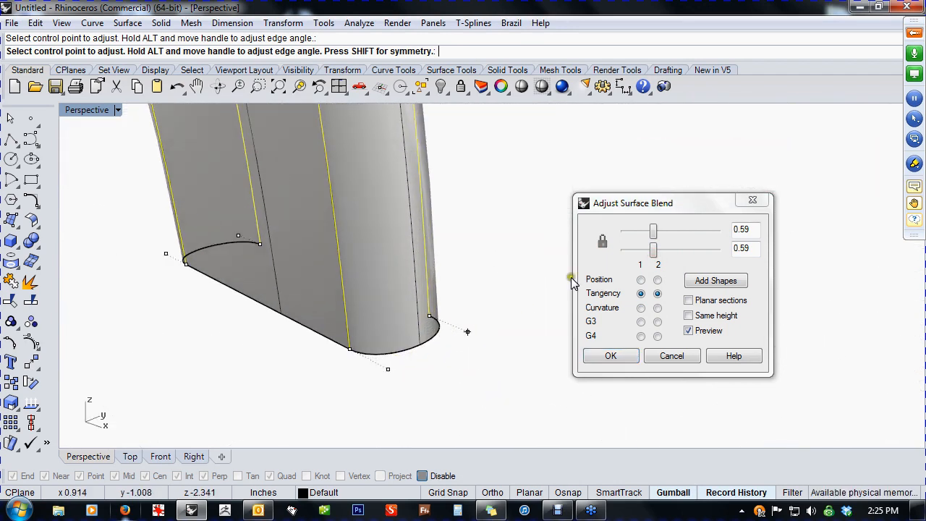
mouse_move(656, 257)
mouse_down()
mouse_move(683, 254)
mouse_move(634, 262)
mouse_move(654, 257)
mouse_move(651, 266)
mouse_up()
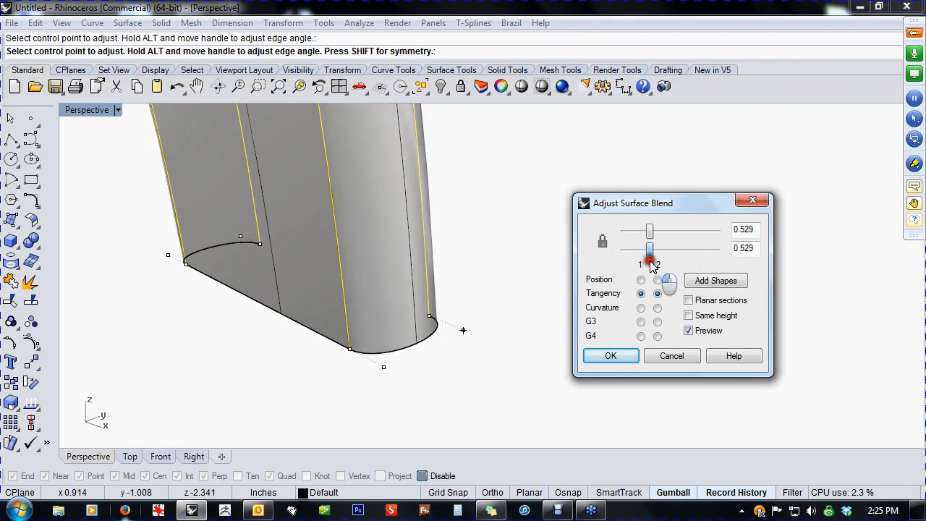
scroll(448, 336, down, 7)
shift+right_drag(454, 354, 440, 422)
scroll(449, 337, down, 6)
shift+right_drag(449, 338, 436, 395)
right_drag(466, 321, 528, 364)
click(589, 357)
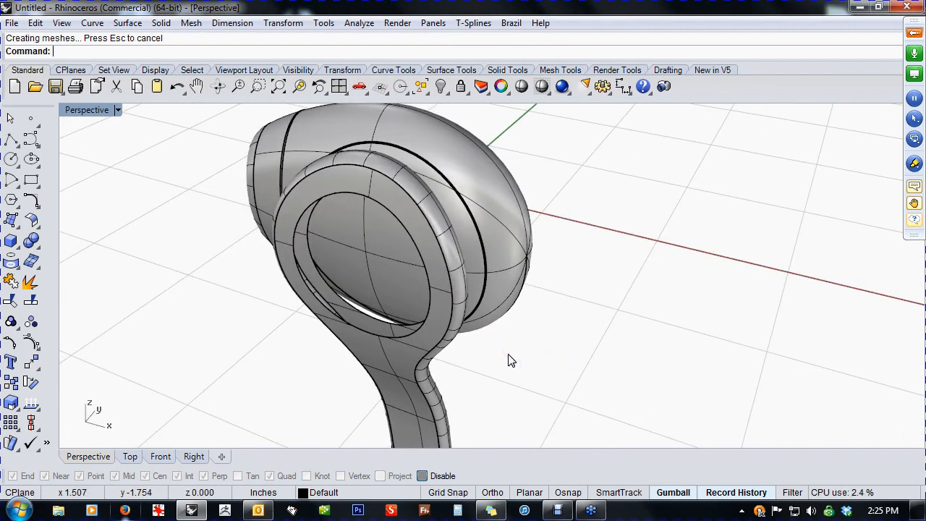
Blend the front and back edges of the handle's circular opening with tangency and a linked bulge of about 0.66
right_click(511, 359)
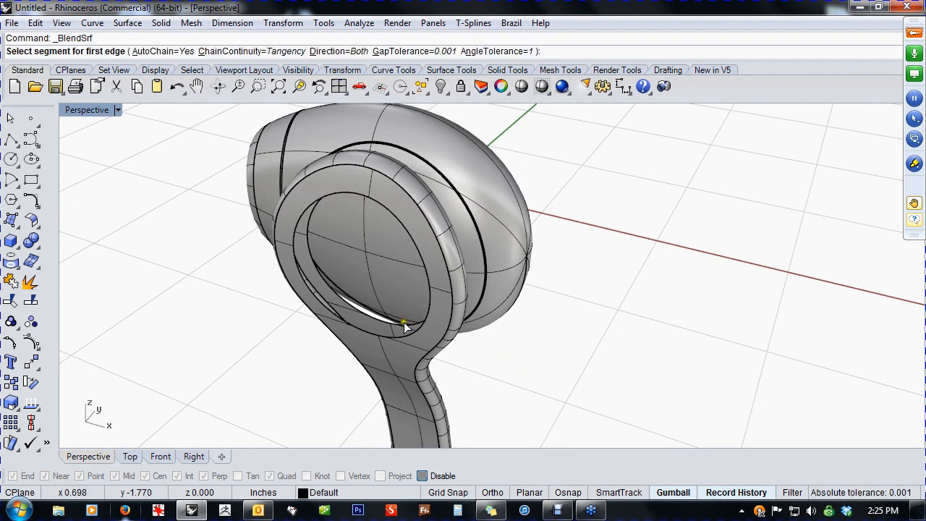
click(379, 318)
click(375, 333)
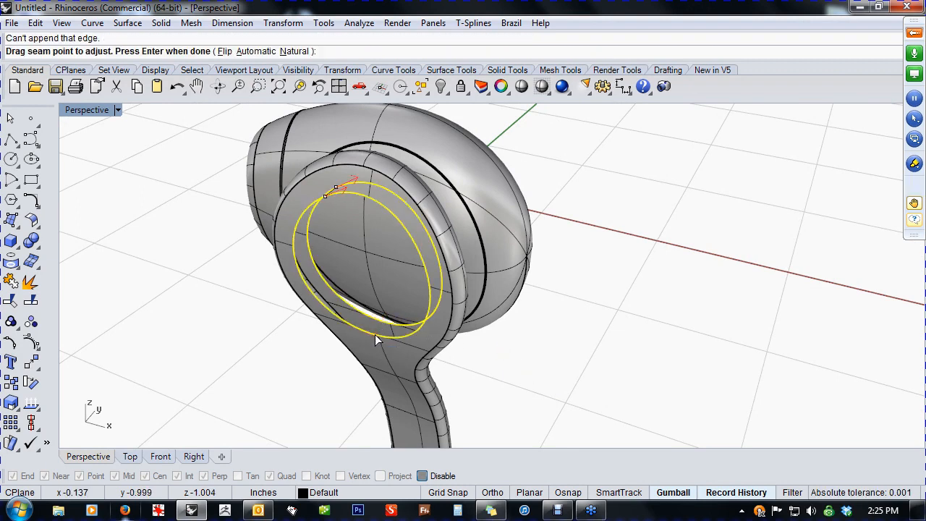
right_drag(609, 356, 586, 334)
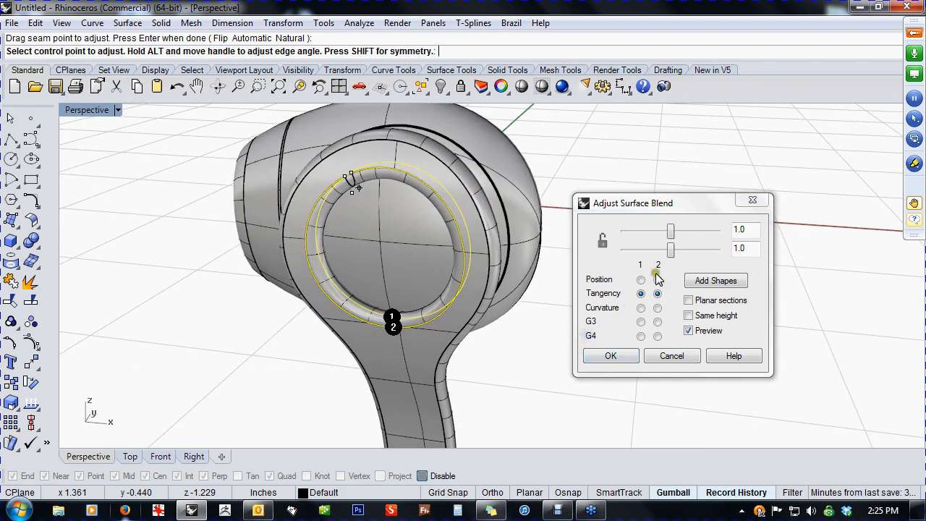
click(605, 243)
drag(672, 253, 657, 251)
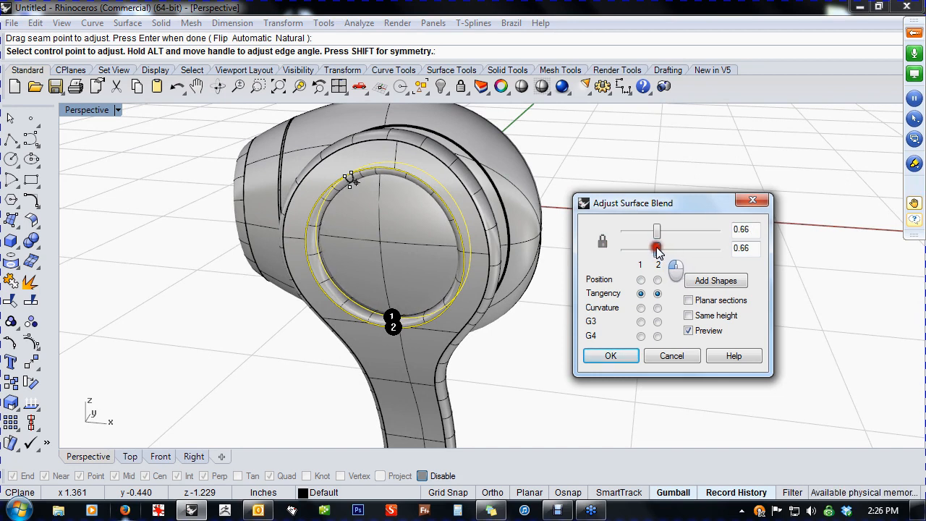
click(611, 356)
Join the front, back and blend surfaces of the handle into one polysurface, leaving out the dryer body
right_drag(579, 362, 424, 376)
drag(327, 166, 514, 455)
ctrl+click(460, 287)
right_drag(508, 364, 534, 366)
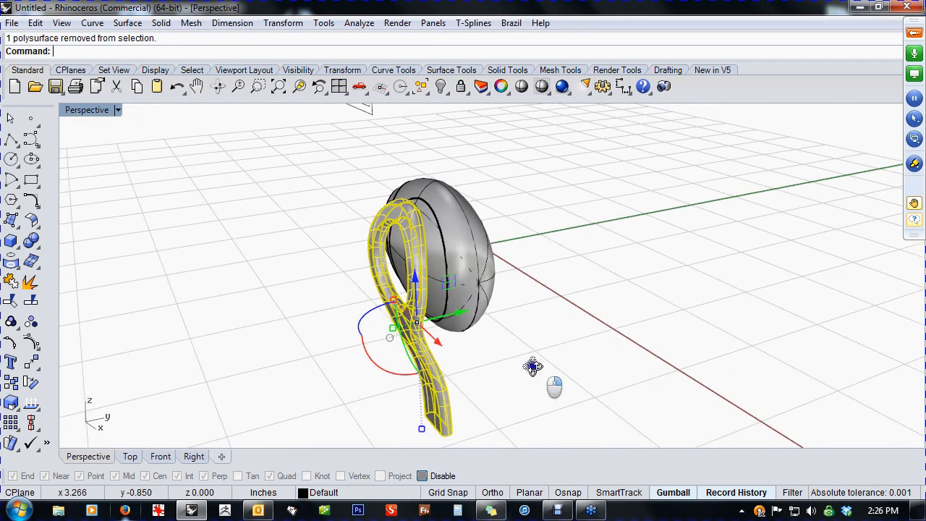
click(12, 286)
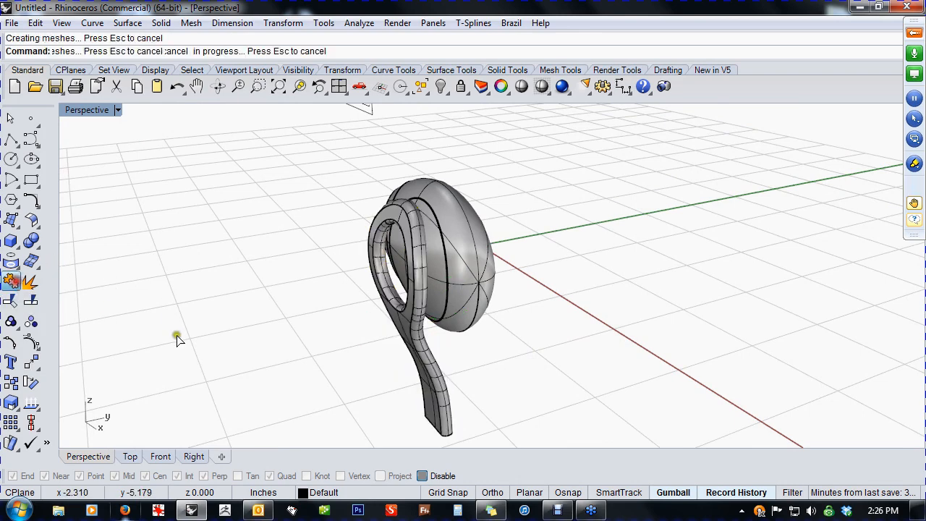
Cap the open bottom end of the joined handle
right_drag(285, 378, 412, 311)
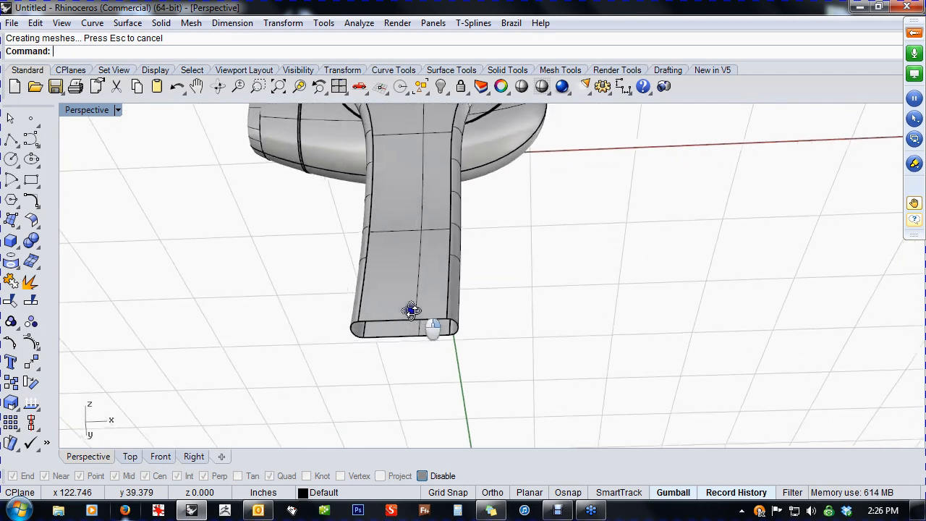
scroll(405, 322, up, 3)
click(405, 322)
text(Cap)
key(Return)
click(461, 383)
right_drag(460, 384, 353, 244)
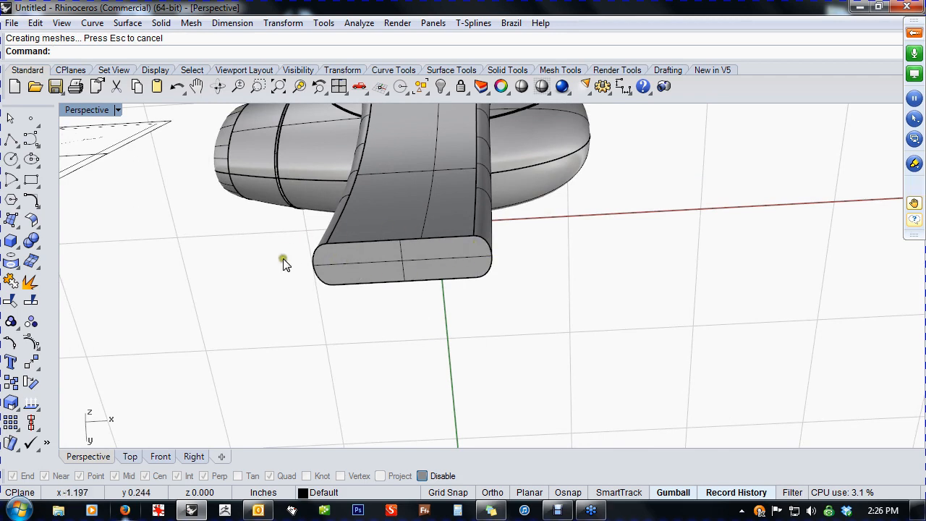
Examine the capped handle and dryer body from several sides and compare them with the reference sketch
scroll(464, 290, down, 5)
right_drag(464, 290, 503, 388)
scroll(555, 294, down, 5)
shift+right_drag(555, 294, 510, 382)
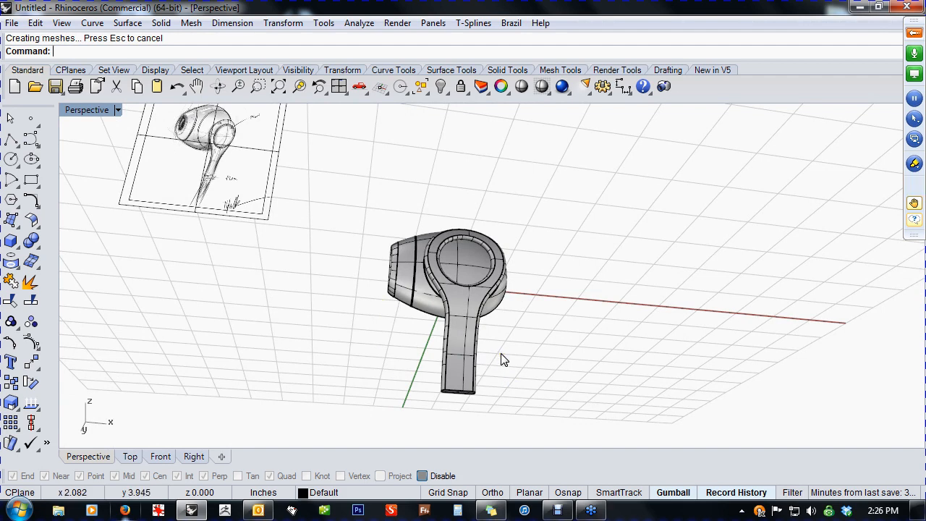
right_drag(503, 345, 499, 371)
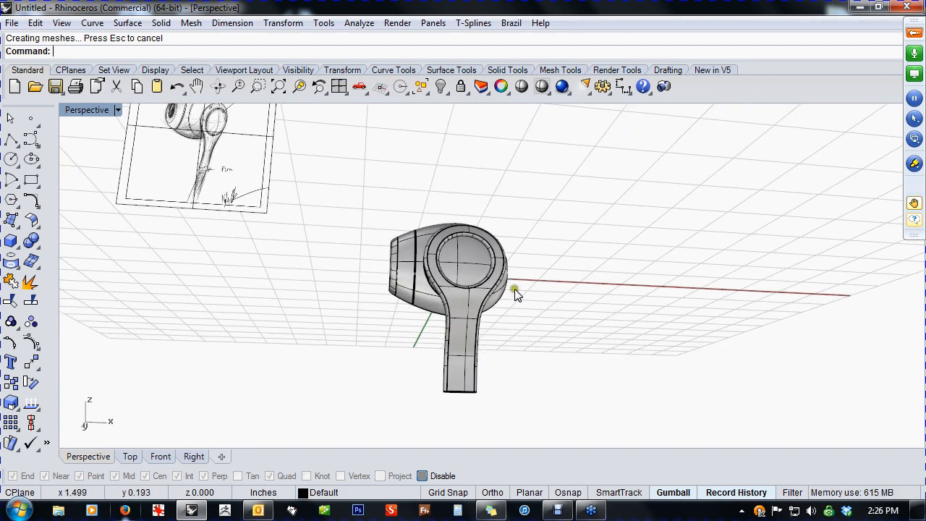
mouse_move(450, 365)
right_down()
mouse_move(513, 292)
mouse_move(502, 337)
mouse_move(459, 298)
mouse_move(480, 376)
mouse_move(446, 363)
mouse_move(543, 372)
right_up()
scroll(469, 340, up, 3)
scroll(469, 340, down, 3)
mouse_move(469, 340)
right_down()
mouse_move(598, 355)
mouse_move(614, 345)
mouse_move(473, 394)
mouse_move(453, 360)
mouse_move(360, 287)
right_up()
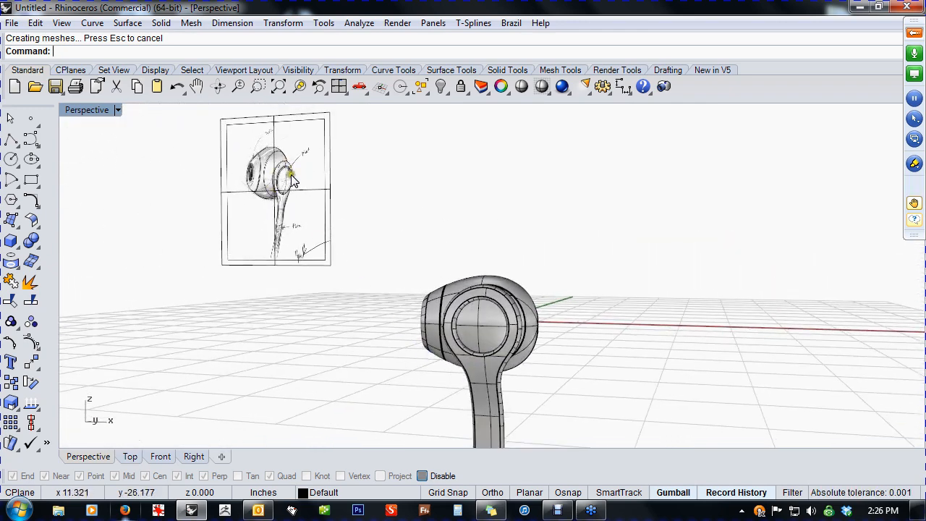
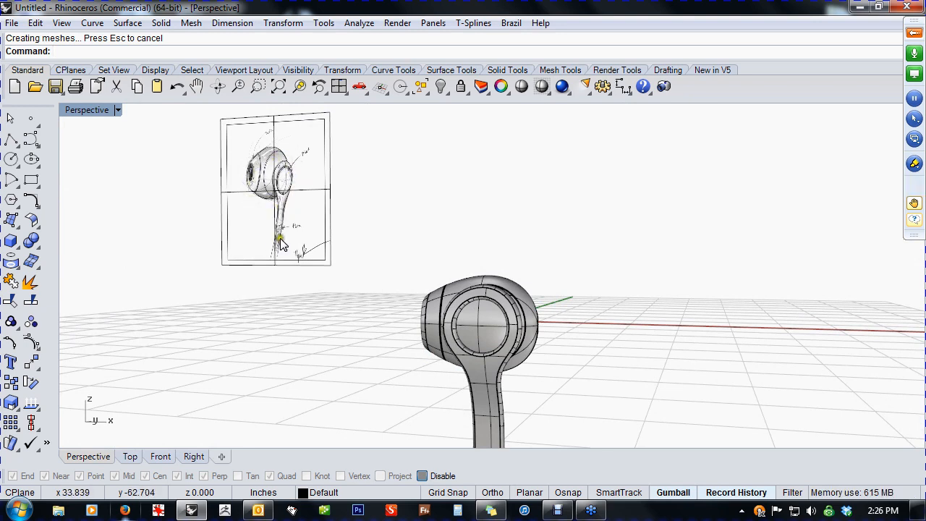
mouse_move(269, 259)
right_down()
mouse_move(380, 343)
mouse_move(555, 364)
mouse_move(616, 347)
mouse_move(528, 348)
mouse_move(590, 330)
mouse_move(628, 333)
right_up()
scroll(485, 424, down, 5)
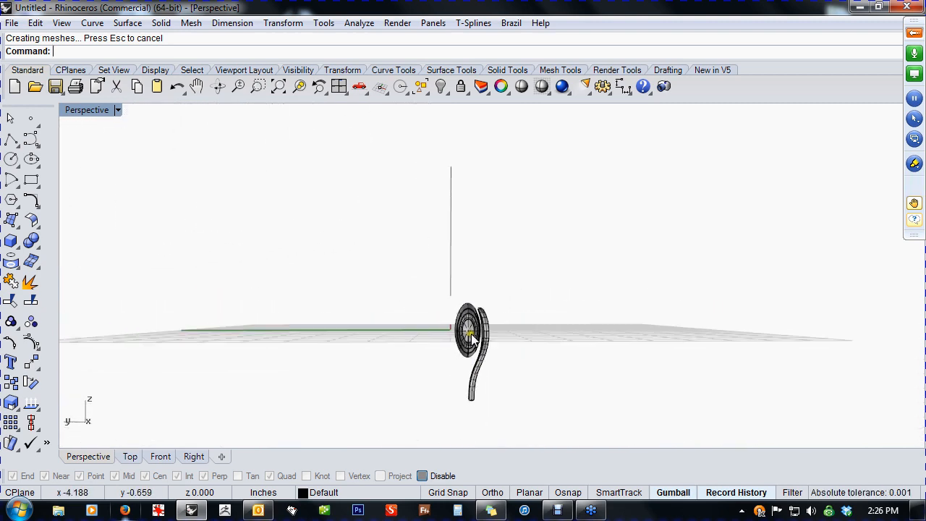
scroll(480, 322, up, 3)
right_drag(489, 398, 393, 378)
scroll(356, 292, up, 4)
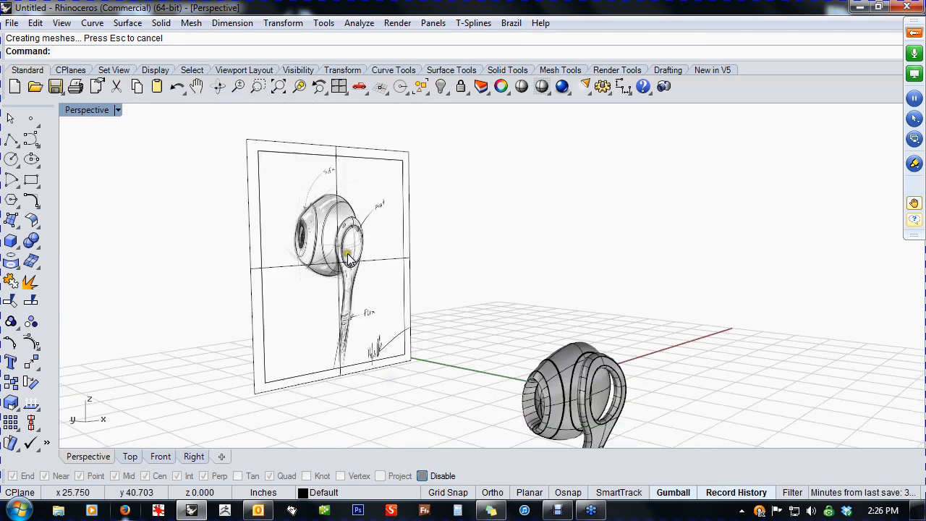
right_drag(396, 331, 285, 333)
mouse_move(376, 376)
shift+right_down()
mouse_move(356, 319)
mouse_move(378, 304)
mouse_move(497, 382)
mouse_move(443, 365)
mouse_move(391, 380)
mouse_move(456, 391)
mouse_move(391, 371)
mouse_move(510, 376)
shift+right_up()
scroll(359, 320, down, 4)
scroll(459, 373, up, 3)
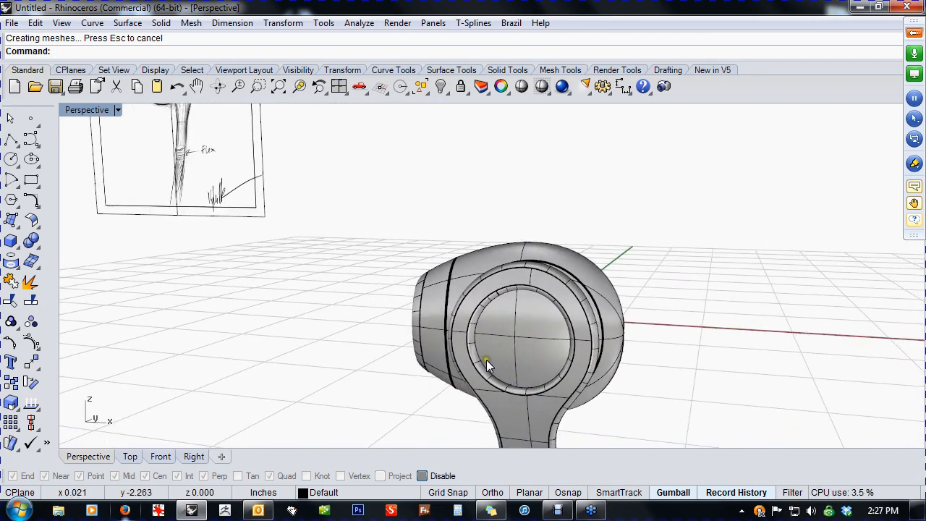
In a wireframe front view, scale the circle curve around the handle opening down evenly to a radius of about 0.575 in
right_drag(318, 342, 499, 327)
middle_click(306, 314)
click(264, 261)
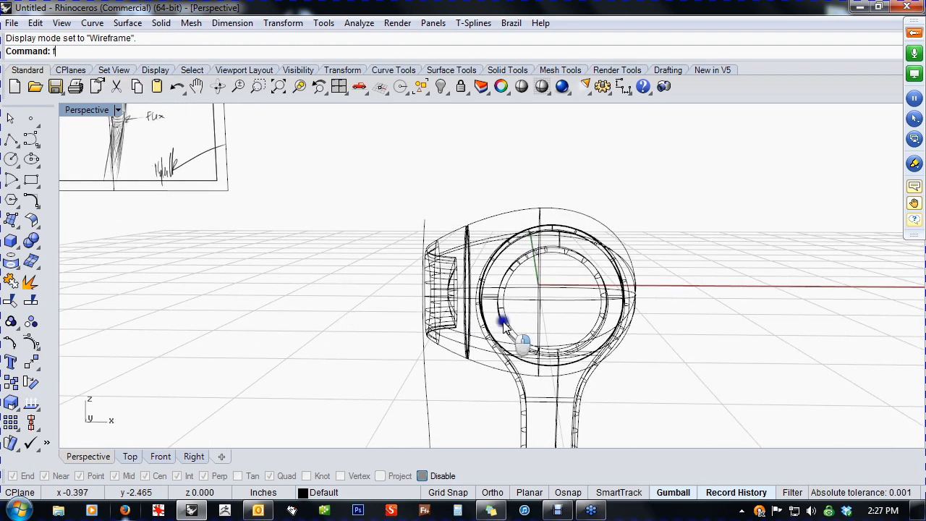
key(Return)
click(537, 179)
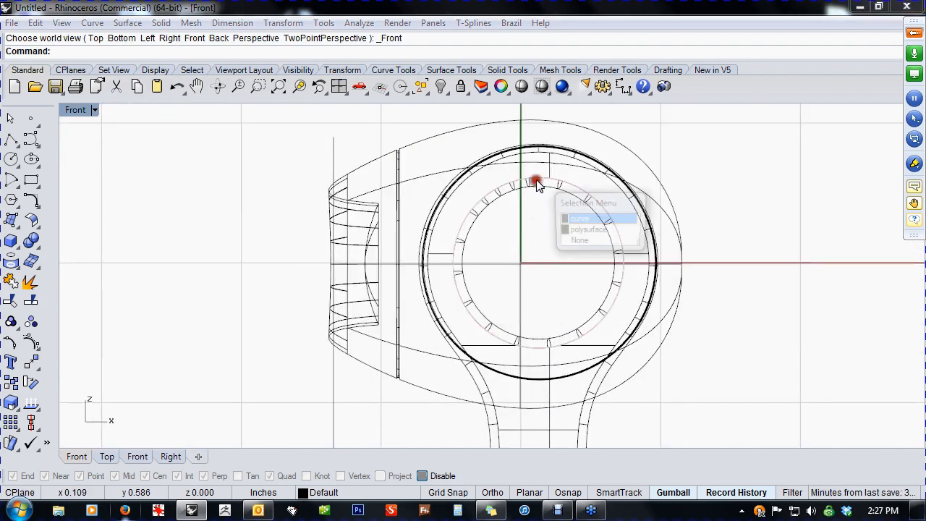
click(573, 220)
scroll(543, 252, down, 1)
scroll(544, 259, up, 2)
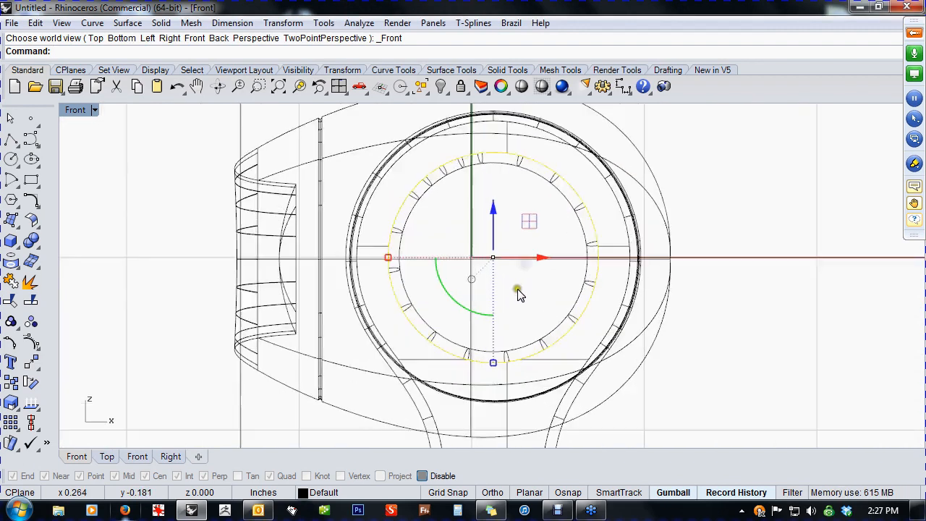
shift+drag(496, 361, 496, 360)
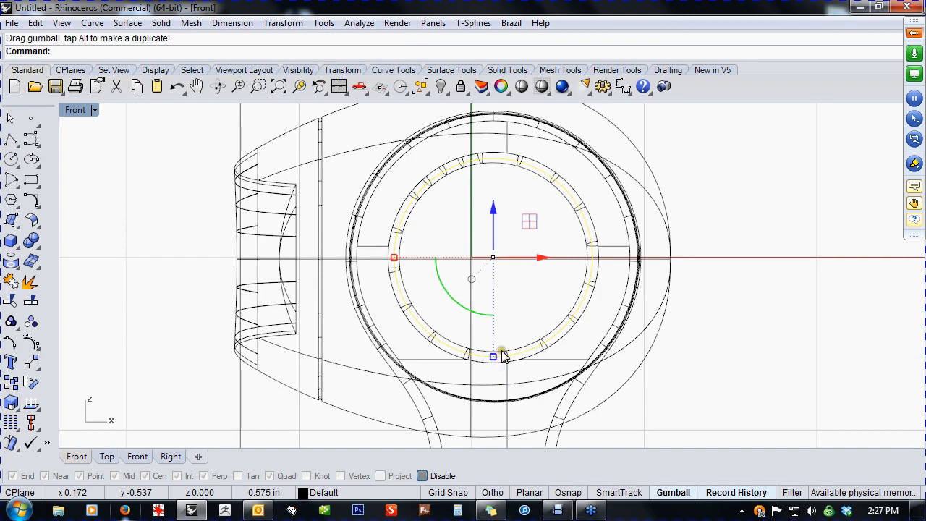
Return to the shaded perspective view and extrude the scaled circle about 0.9 in along Y through the handle opening toward the body
key(F4)
right_drag(490, 337, 442, 327)
middle_click(442, 327)
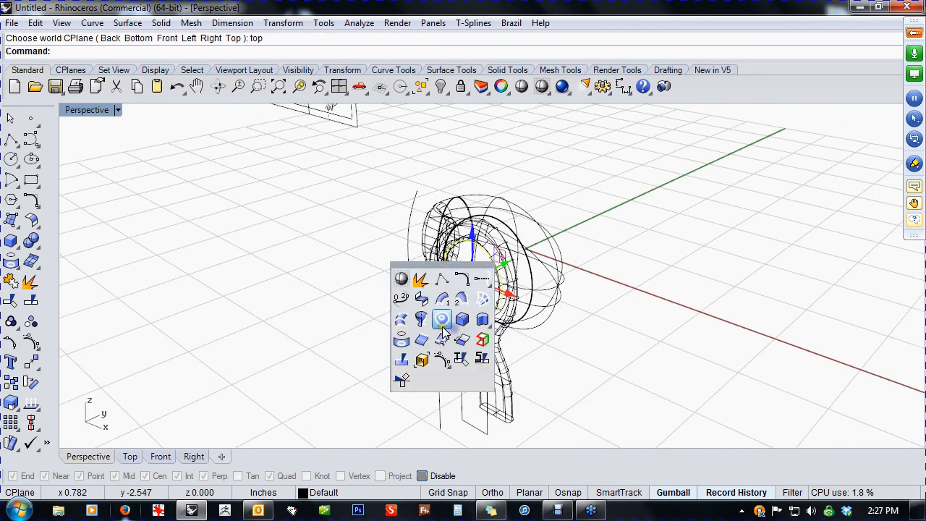
click(402, 279)
scroll(482, 272, up, 5)
mouse_move(470, 273)
mouse_down()
mouse_move(468, 281)
mouse_move(543, 268)
mouse_move(568, 254)
mouse_up()
click(750, 287)
right_drag(751, 286, 695, 310)
scroll(461, 228, up, 5)
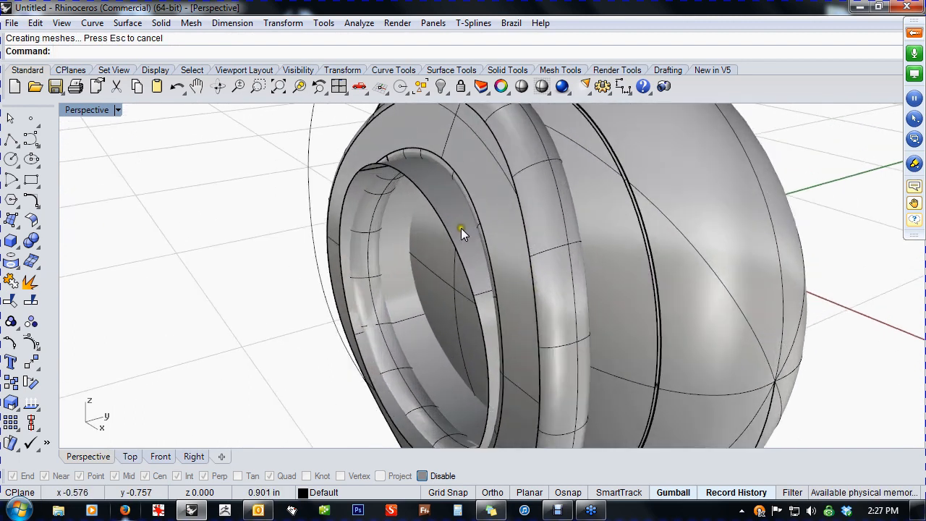
Scale the extruded cylinder in the handle opening down slightly to a radius of about 0.557 in
click(461, 228)
scroll(462, 229, down, 2)
right_drag(464, 230, 635, 266)
click(698, 314)
right_drag(718, 323, 584, 301)
right_drag(500, 291, 531, 288)
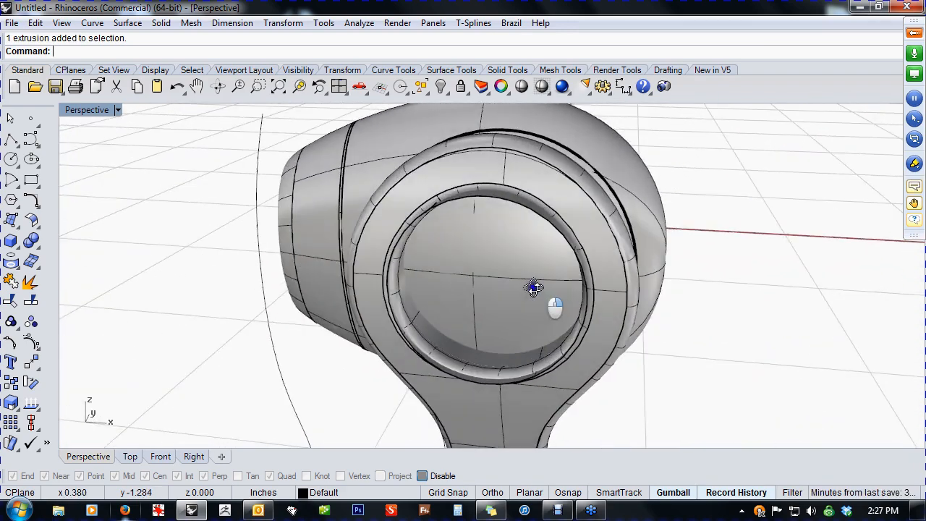
scroll(431, 346, up, 6)
right_drag(430, 346, 402, 360)
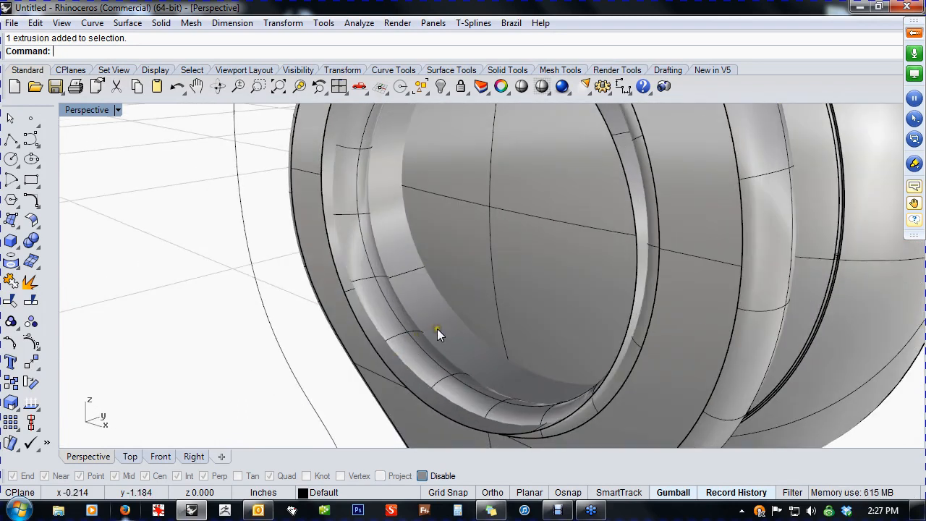
click(437, 328)
scroll(441, 329, down, 3)
right_drag(442, 325, 541, 342)
right_drag(533, 279, 444, 250)
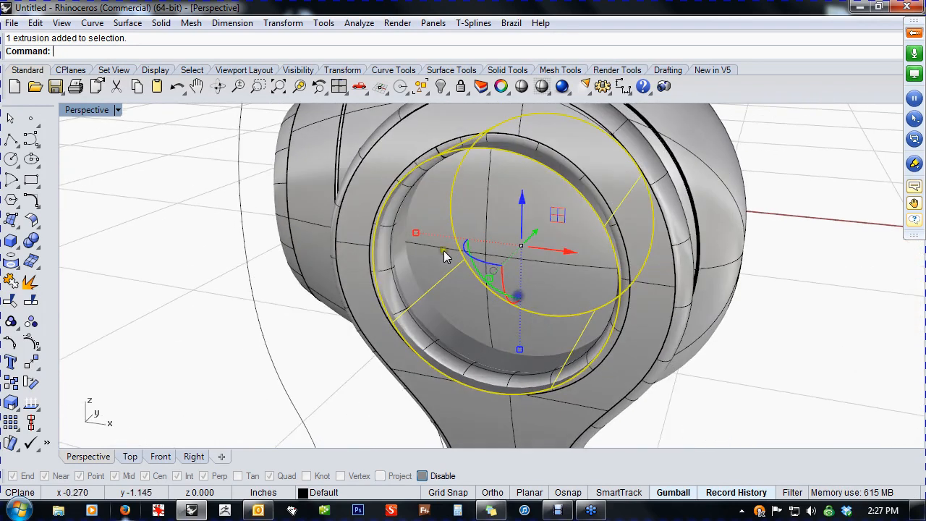
drag(418, 231, 419, 230)
right_drag(304, 348, 347, 309)
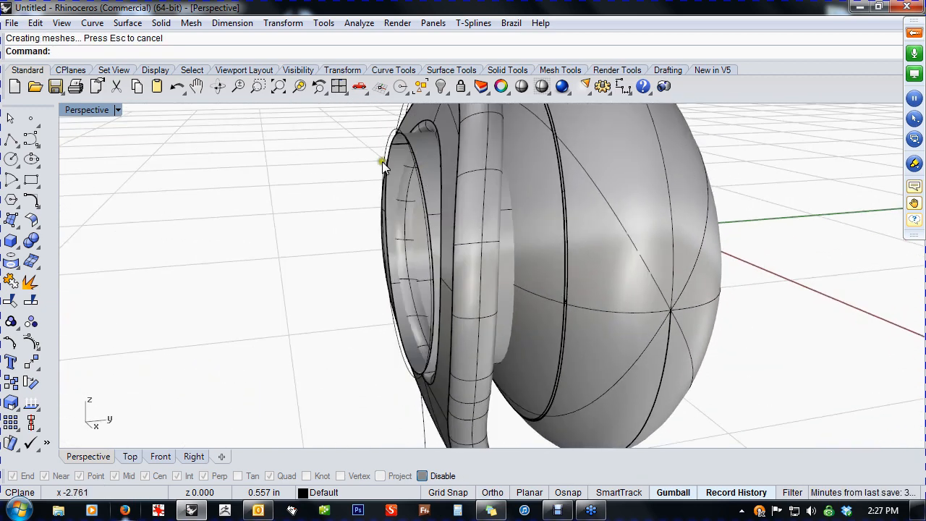
Examine how the cylinder sits between the handle opening and the dryer body, and compare it with the reference sketch
right_drag(380, 233, 521, 248)
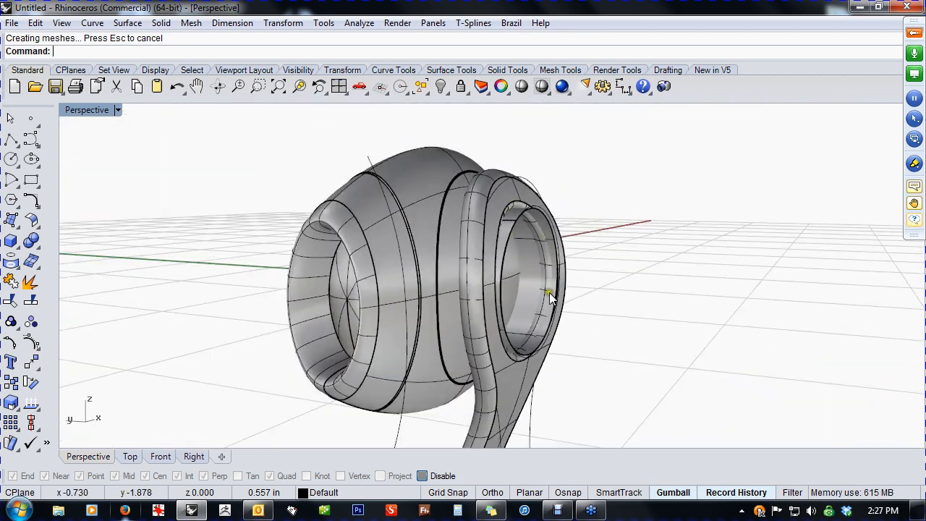
mouse_move(541, 321)
right_down()
mouse_move(502, 304)
mouse_move(289, 291)
mouse_move(502, 313)
mouse_move(387, 287)
mouse_move(330, 300)
mouse_move(506, 362)
right_up()
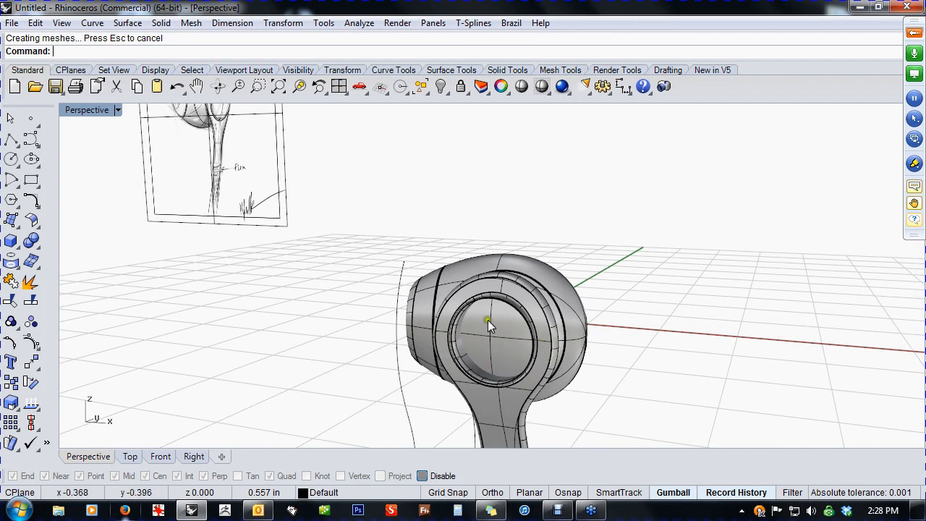
mouse_move(325, 281)
right_down()
mouse_move(356, 325)
mouse_move(231, 165)
right_up()
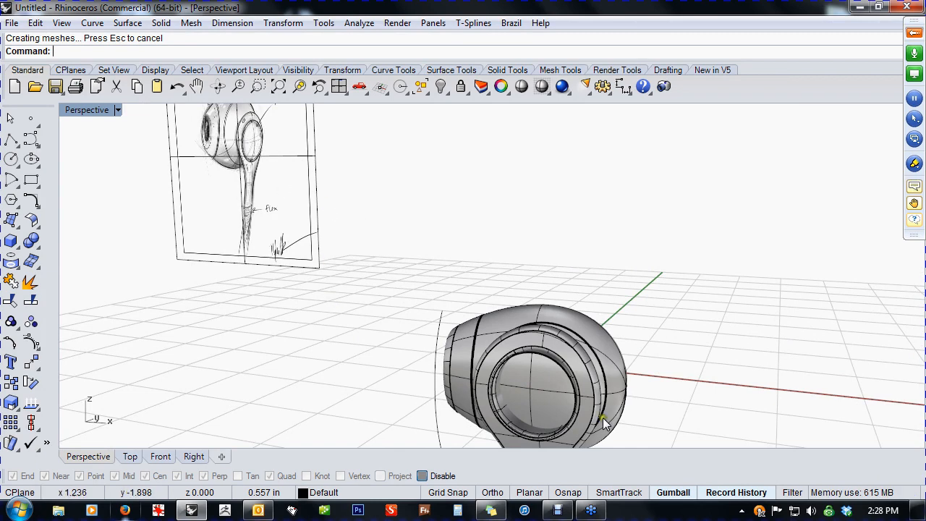
mouse_move(448, 319)
right_down()
mouse_move(548, 356)
mouse_move(587, 384)
mouse_move(497, 306)
mouse_move(511, 346)
mouse_move(592, 382)
mouse_move(600, 397)
mouse_move(603, 365)
mouse_move(494, 297)
mouse_move(678, 335)
right_up()
scroll(582, 385, up, 8)
scroll(604, 339, up, 4)
scroll(496, 300, down, 4)
scroll(542, 329, up, 5)
right_drag(542, 329, 424, 263)
scroll(431, 284, up, 4)
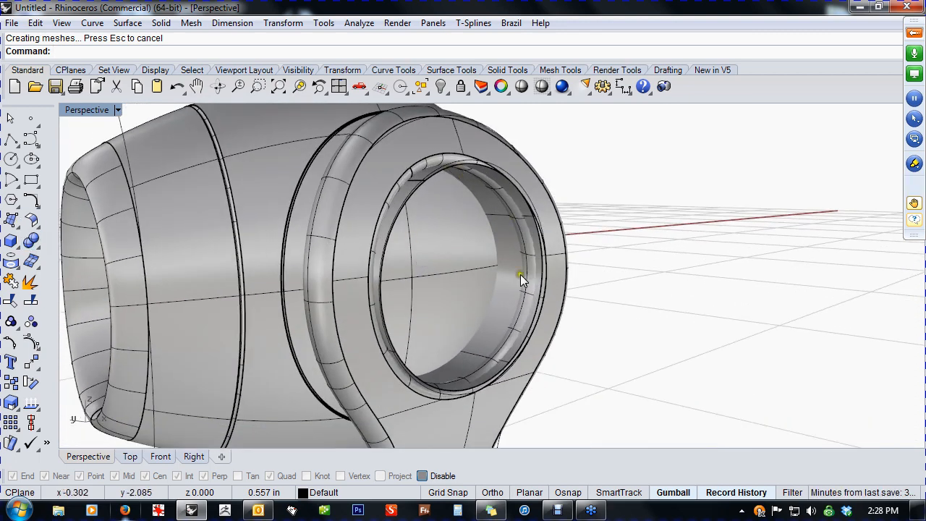
Hide the circle curve at the handle opening and preview a Patch surface over the cylinder's open front edge with stiffness 5
click(499, 171)
click(505, 171)
key(ctrl+h)
right_drag(518, 200, 448, 250)
click(12, 223)
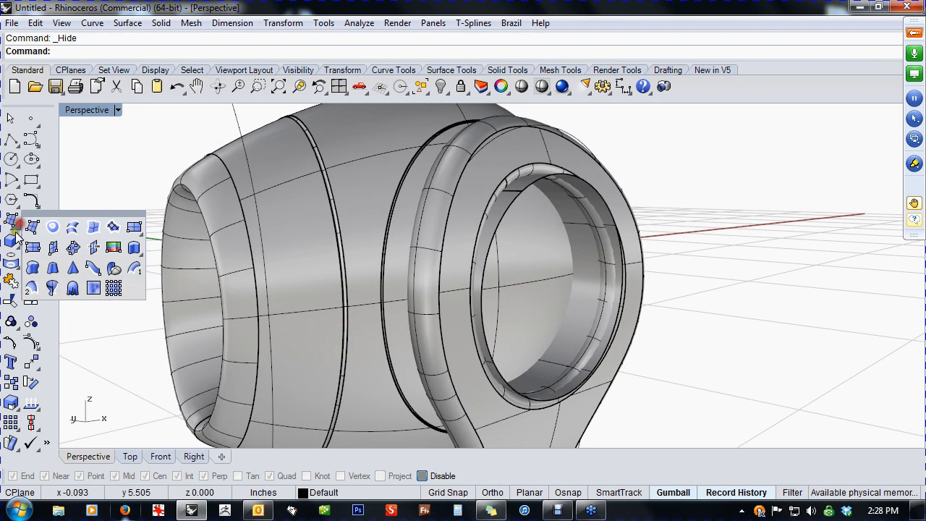
click(114, 227)
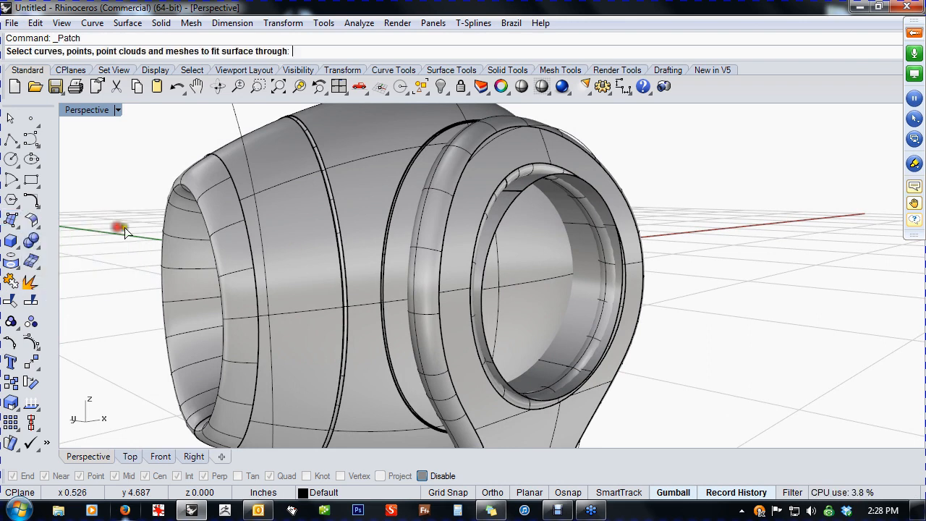
click(519, 197)
right_click(531, 240)
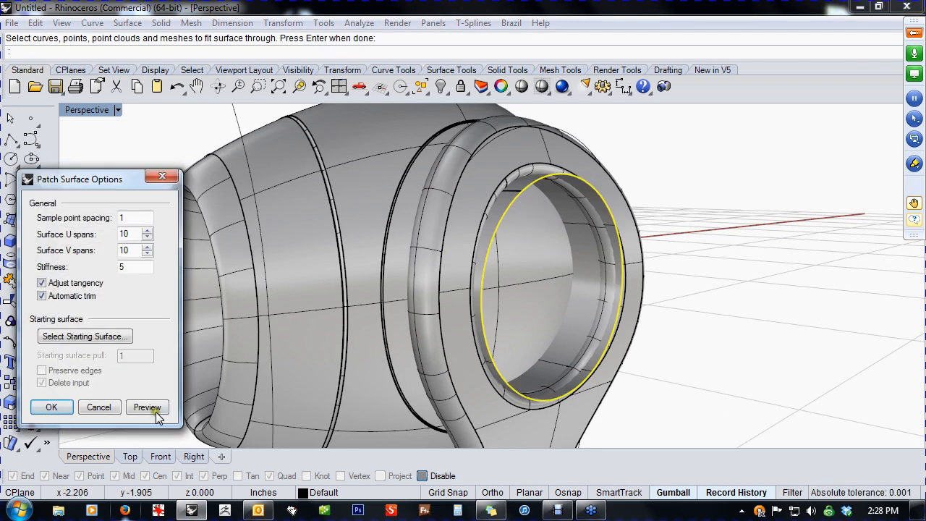
click(148, 408)
right_drag(396, 368, 202, 390)
Preview the patch with its stiffness set to 2 and to 10
drag(136, 268, 87, 267)
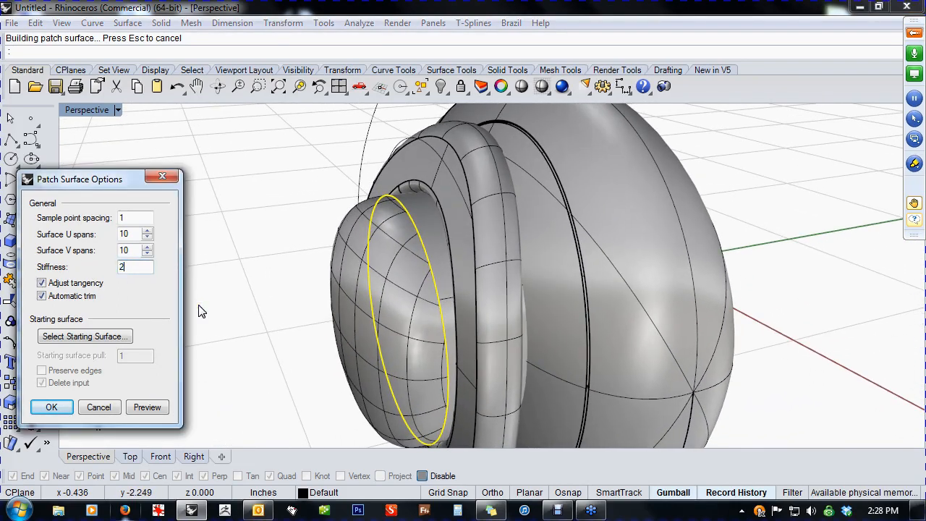
click(147, 407)
right_drag(293, 352, 331, 332)
right_drag(428, 305, 404, 285)
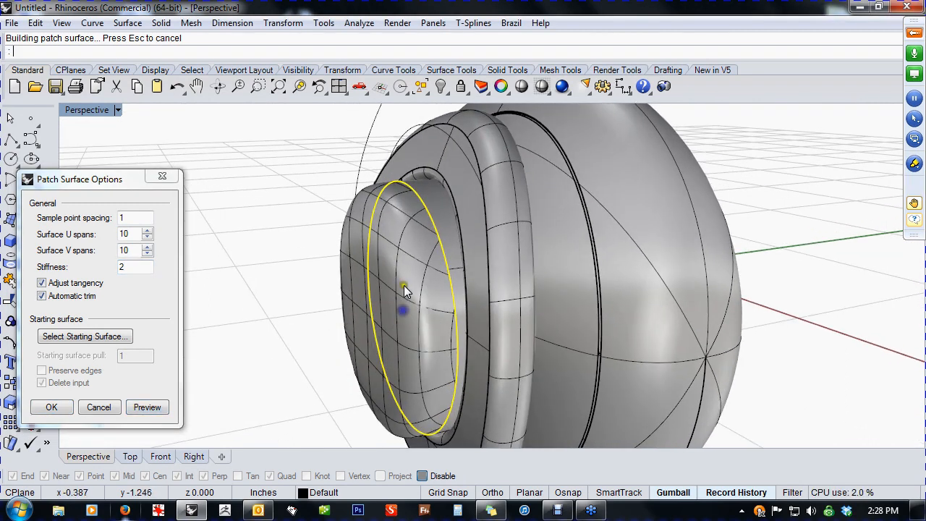
drag(153, 270, 110, 266)
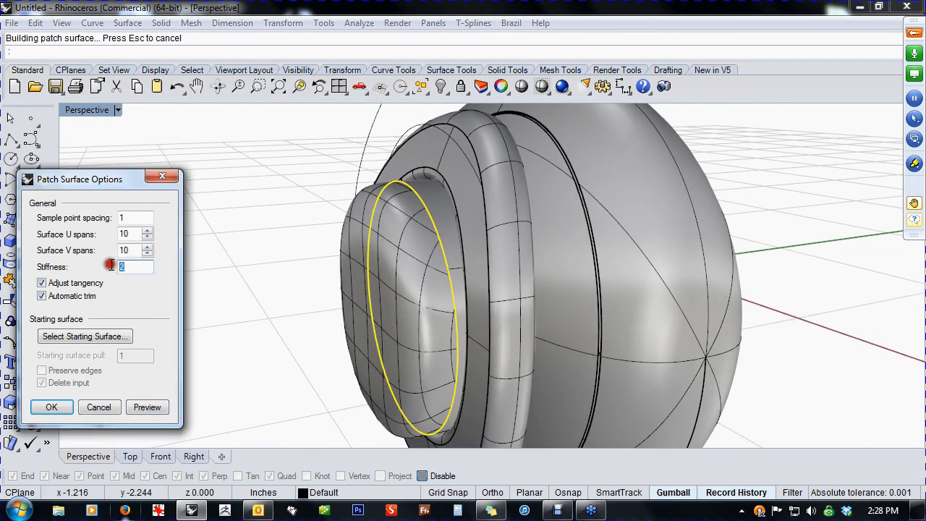
click(154, 412)
right_drag(280, 391, 270, 331)
Set the patch stiffness to 5 and create the domed cap on the cylinder
drag(148, 268, 108, 272)
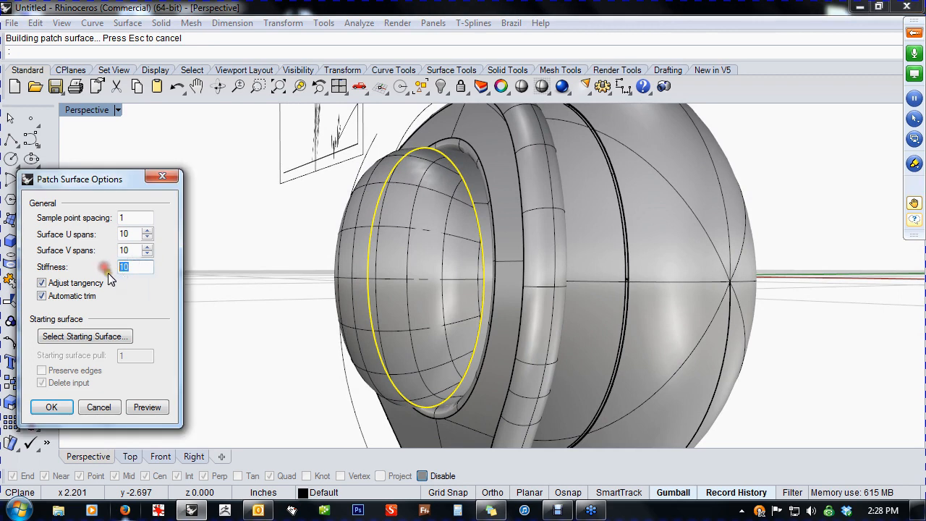
click(144, 409)
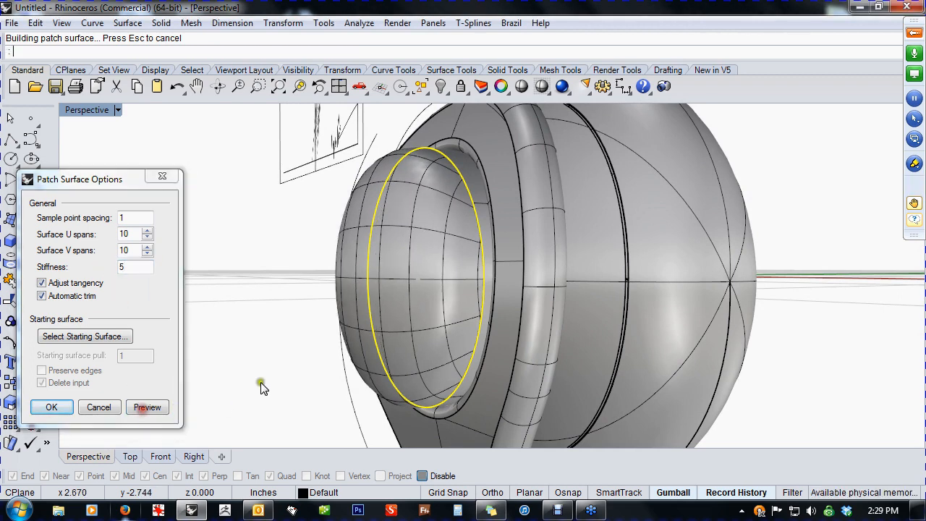
right_drag(262, 377, 517, 403)
click(51, 409)
click(637, 225)
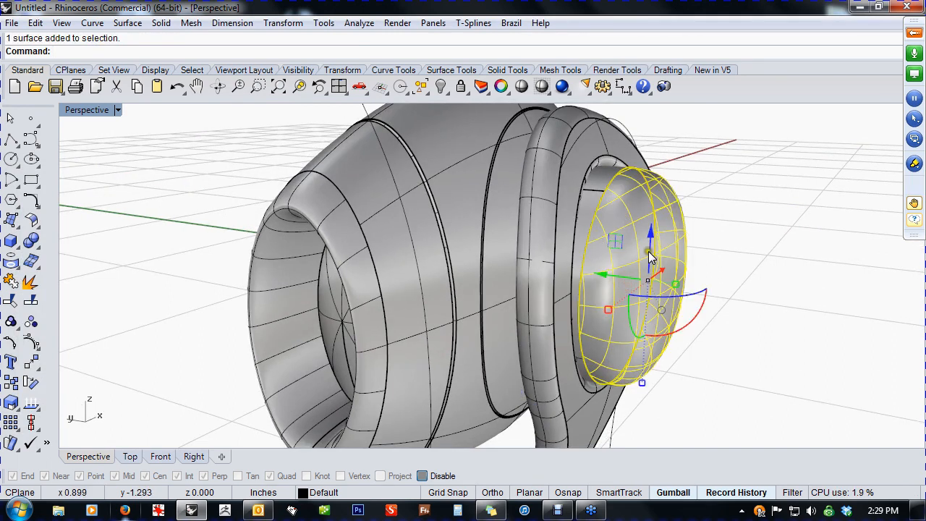
right_drag(467, 333, 305, 335)
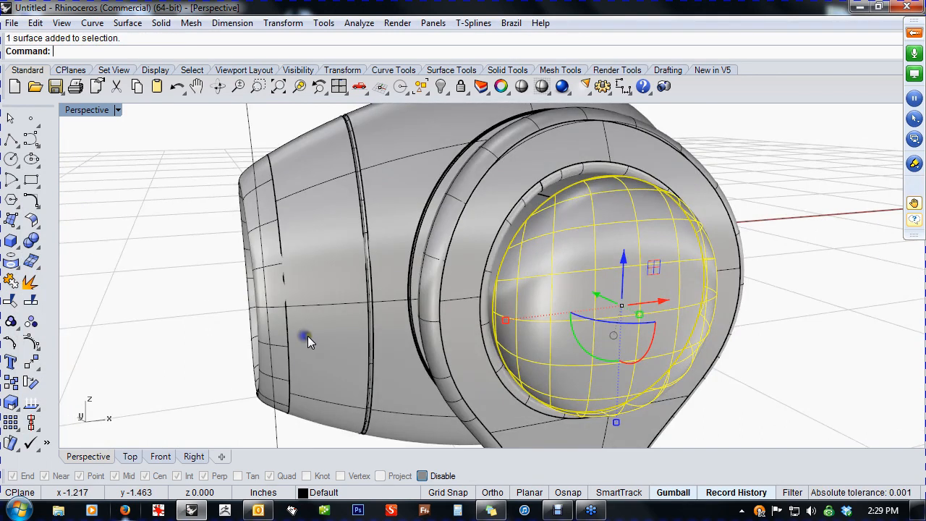
In the right view, flatten the domed patch with Scale1D along Y from the cylinder's edge to about a third of its depth
text(r)
right_click(297, 334)
scroll(350, 302, up, 3)
click(217, 338)
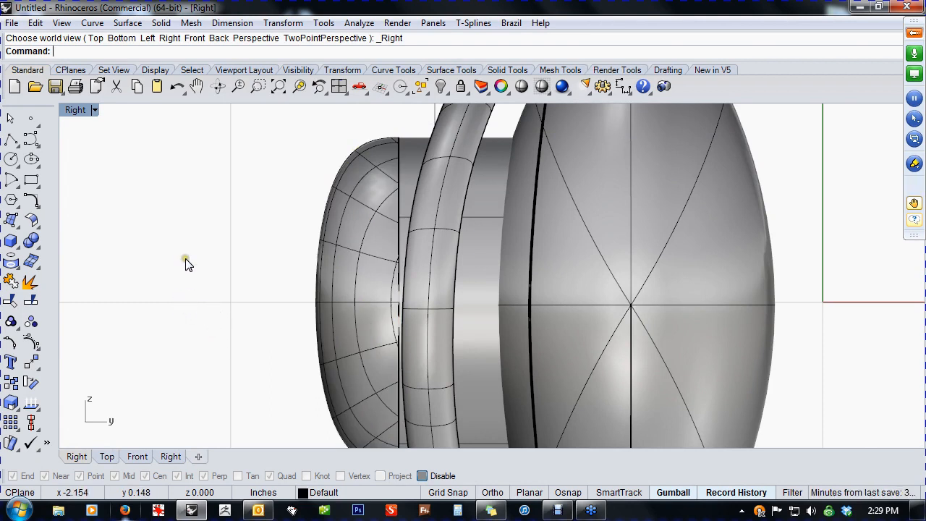
text(Scale1D)
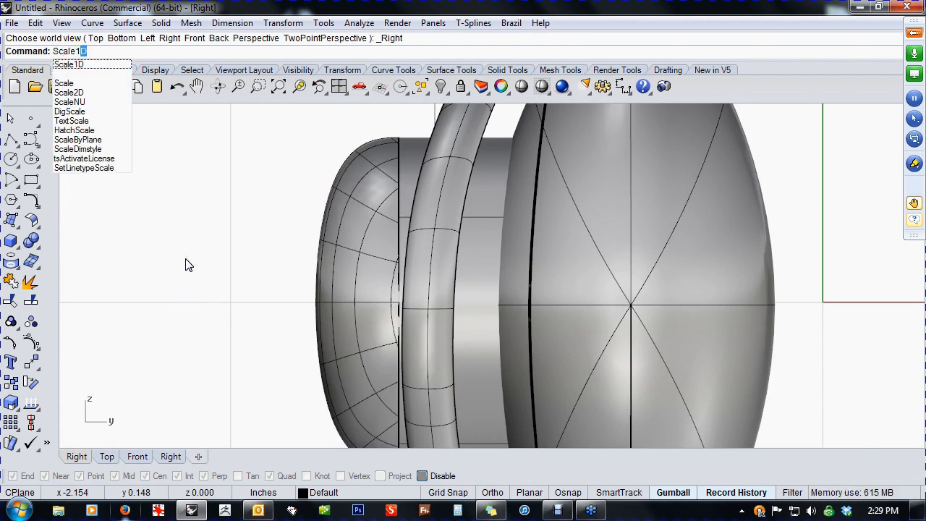
key(Return)
click(340, 298)
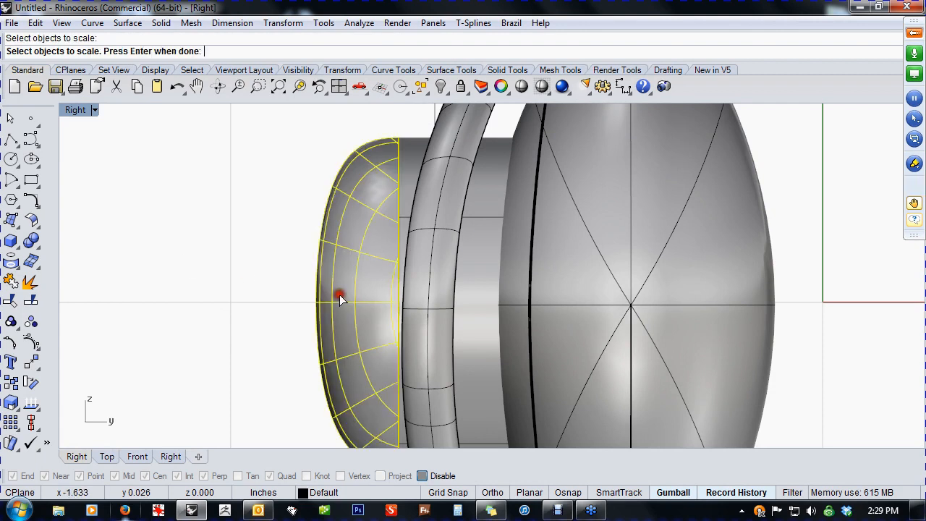
right_click(269, 312)
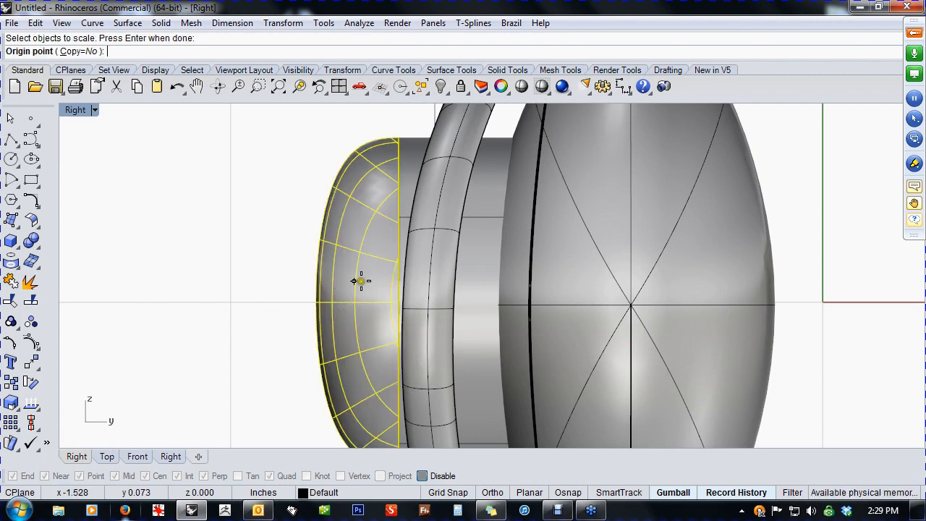
click(396, 304)
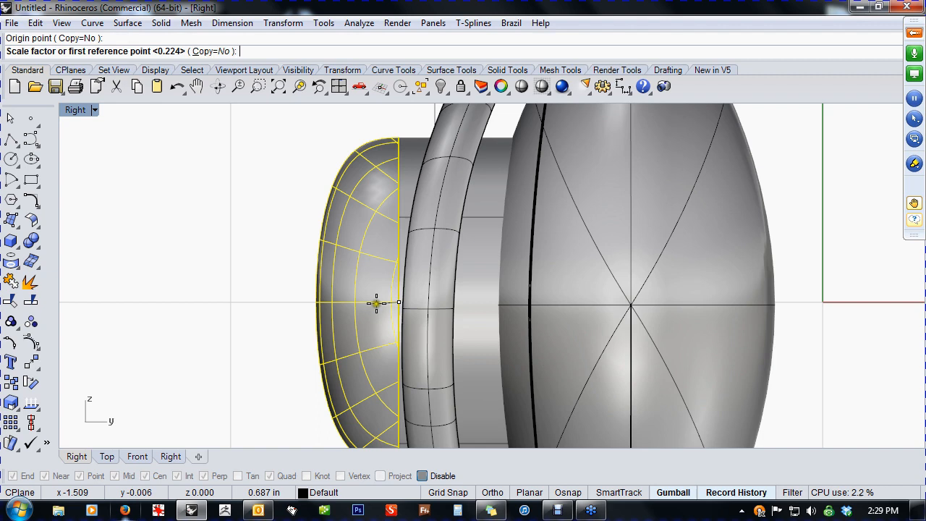
click(225, 303)
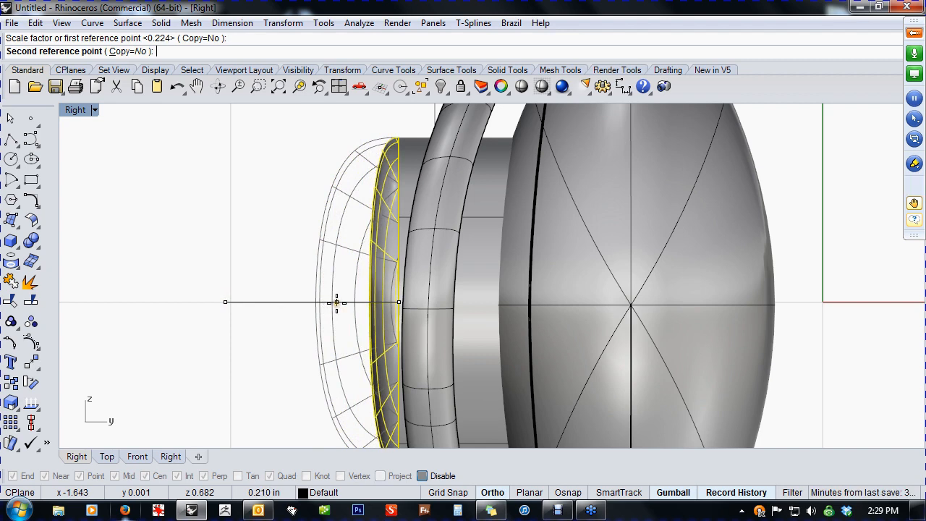
click(336, 303)
Join the flattened cap and the cylinder into one polysurface
click(414, 159)
shift+click(389, 197)
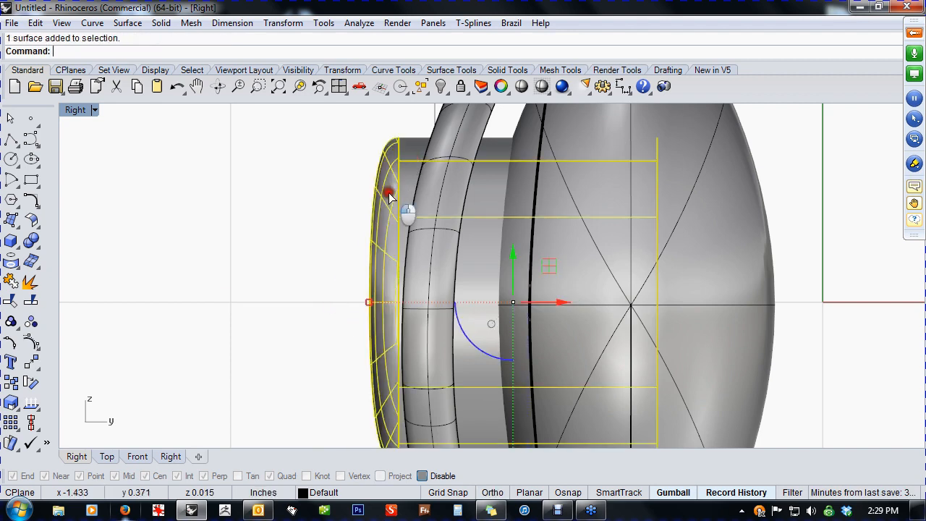
key(Return)
click(290, 316)
Examine the capped cylinder in the handle opening in a shaded perspective view without surface wires
scroll(306, 318, down, 4)
mouse_move(315, 343)
right_down()
mouse_move(350, 346)
mouse_move(384, 364)
mouse_move(608, 337)
mouse_move(575, 236)
mouse_move(422, 257)
mouse_move(378, 318)
mouse_move(363, 324)
right_up()
key(F4)
click(522, 87)
mouse_move(414, 279)
right_down()
mouse_move(382, 338)
mouse_move(554, 314)
mouse_move(695, 309)
mouse_move(683, 304)
right_up()
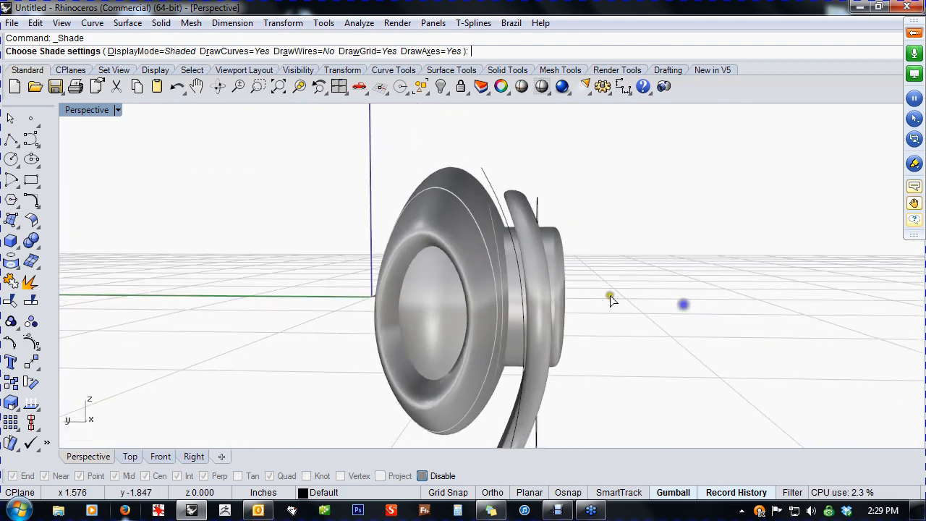
right_click(542, 83)
mouse_move(537, 190)
right_down()
mouse_move(568, 216)
mouse_move(629, 237)
mouse_move(638, 223)
right_up()
right_click(603, 213)
Move the handle about 0.1 in along Y toward the dryer body
scroll(515, 237, up, 5)
click(521, 217)
scroll(534, 233, down, 5)
right_drag(536, 235, 554, 220)
drag(475, 372, 461, 371)
click(600, 405)
right_drag(600, 405, 282, 417)
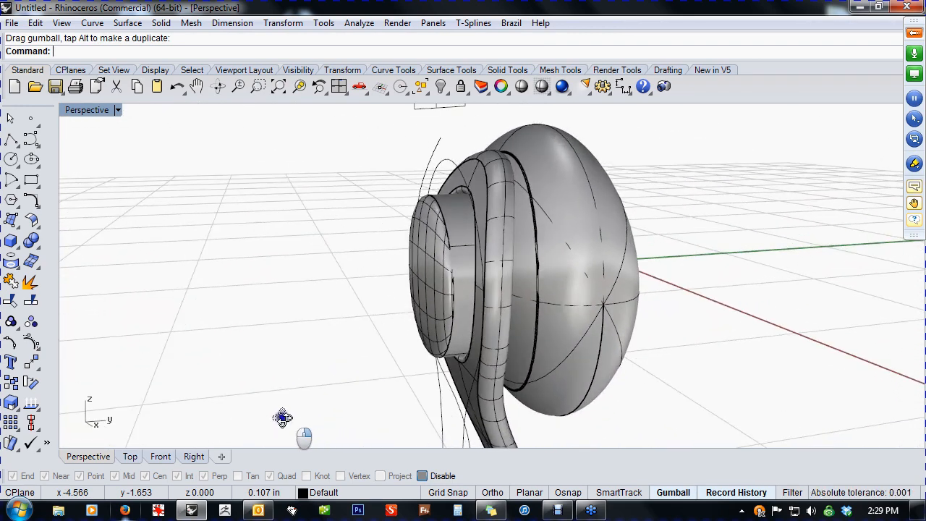
Move the capped cylinder slightly along Y toward the dryer body
scroll(458, 254, up, 3)
click(460, 292)
drag(550, 290, 573, 280)
click(254, 352)
right_drag(265, 355, 282, 317)
scroll(515, 369, down, 4)
right_drag(430, 346, 594, 374)
Hide the handle and check the capped cylinder and the dryer body as separate objects
click(504, 399)
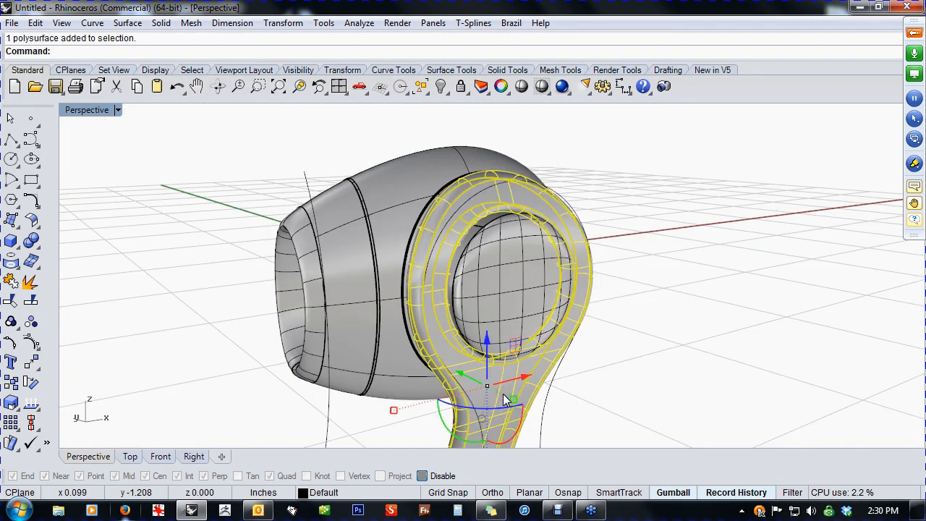
key(ctrl+h)
right_drag(503, 394, 499, 297)
click(499, 297)
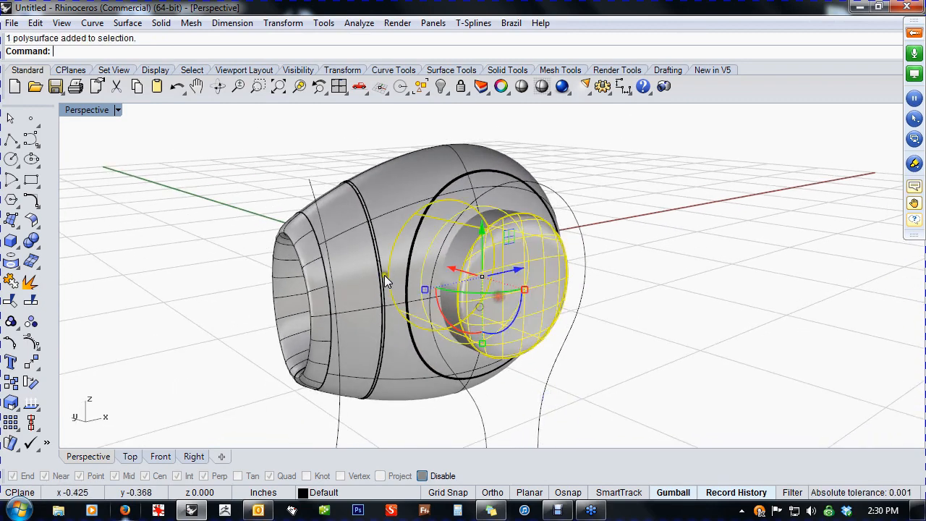
click(385, 277)
click(641, 353)
right_drag(641, 352, 409, 356)
right_drag(608, 374, 423, 357)
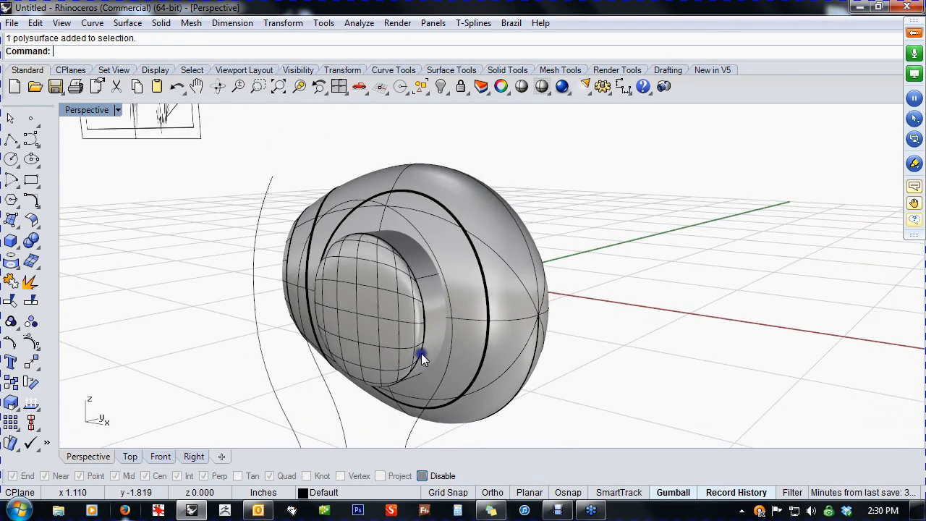
click(472, 303)
click(589, 281)
click(383, 320)
right_drag(579, 327, 617, 334)
click(620, 334)
Try a Boolean union of the capped cylinder with the dryer body, and undo it
click(30, 243)
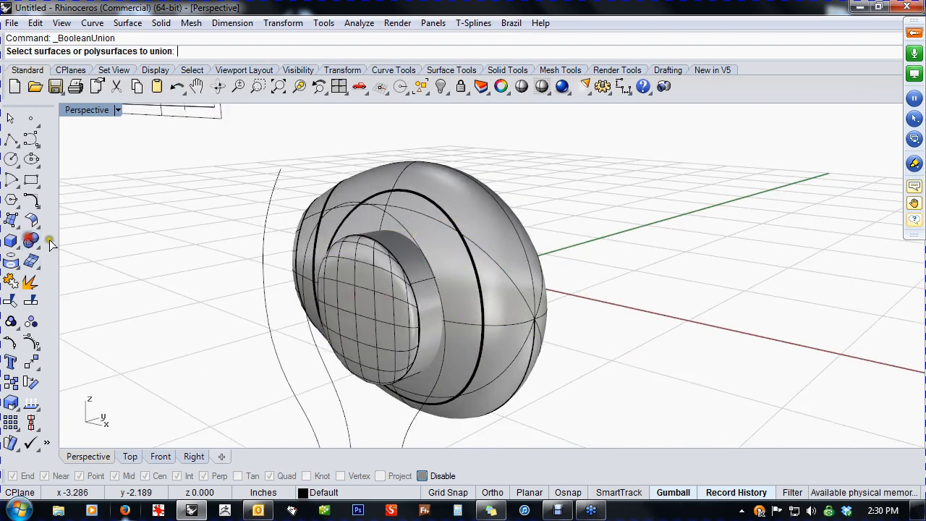
click(399, 298)
click(500, 289)
key(Return)
right_drag(500, 289, 352, 316)
key(ctrl+z)
Display the surface direction of the capped cylinder
right_drag(213, 334, 265, 325)
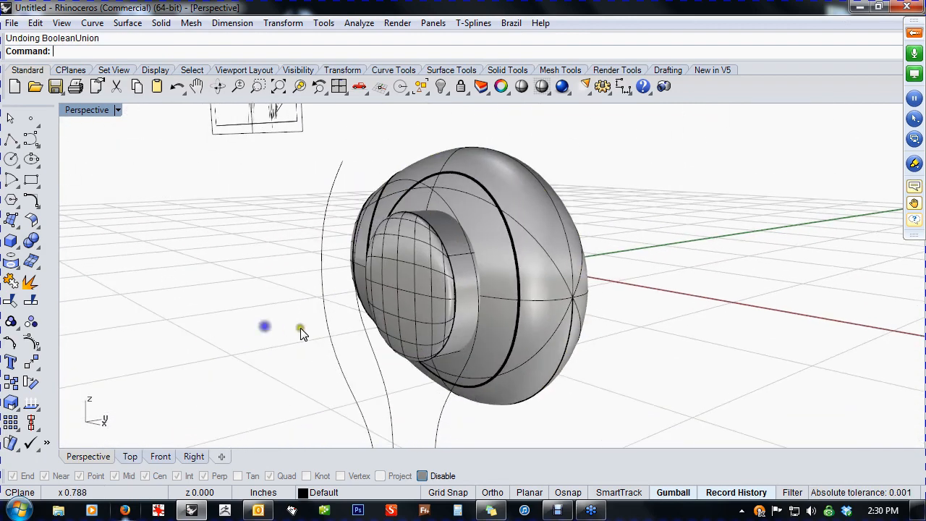
click(31, 403)
right_drag(330, 338, 341, 348)
right_click(341, 347)
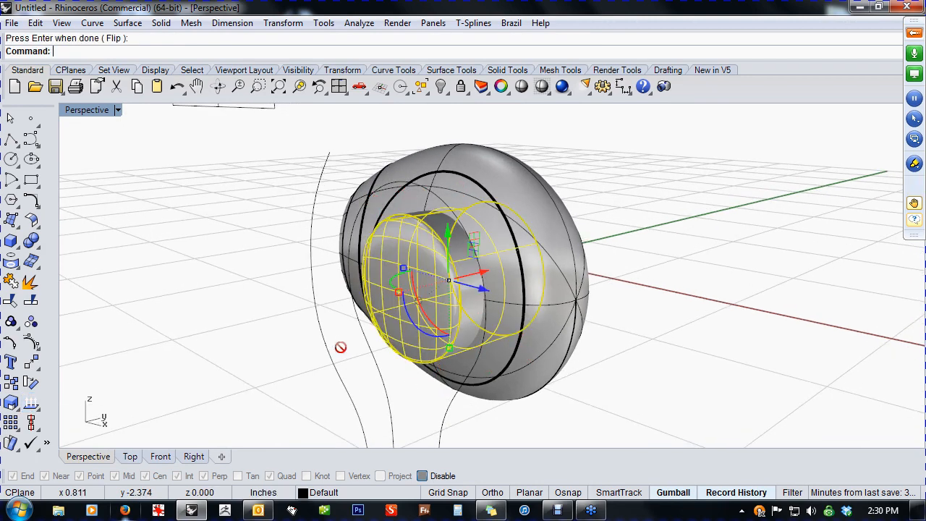
click(260, 364)
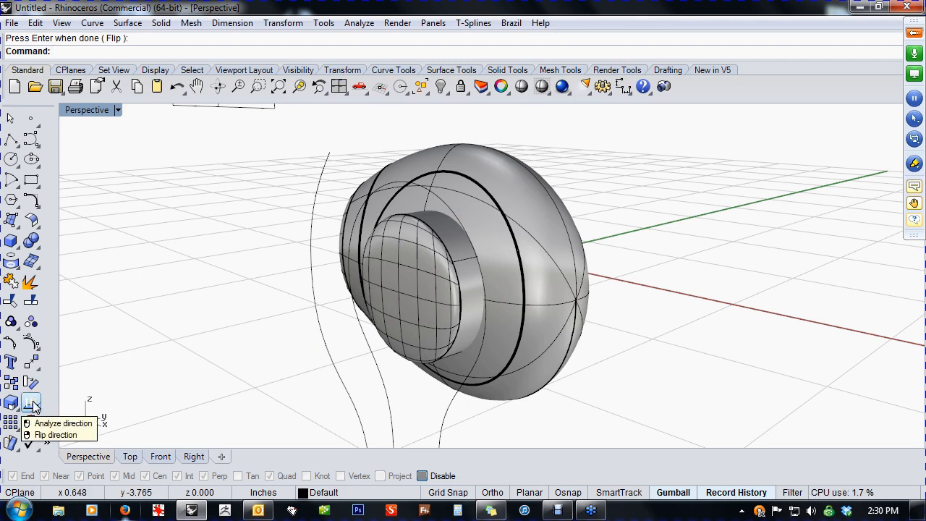
Flip the surface normals of the capped cylinder
click(417, 307)
right_click(277, 338)
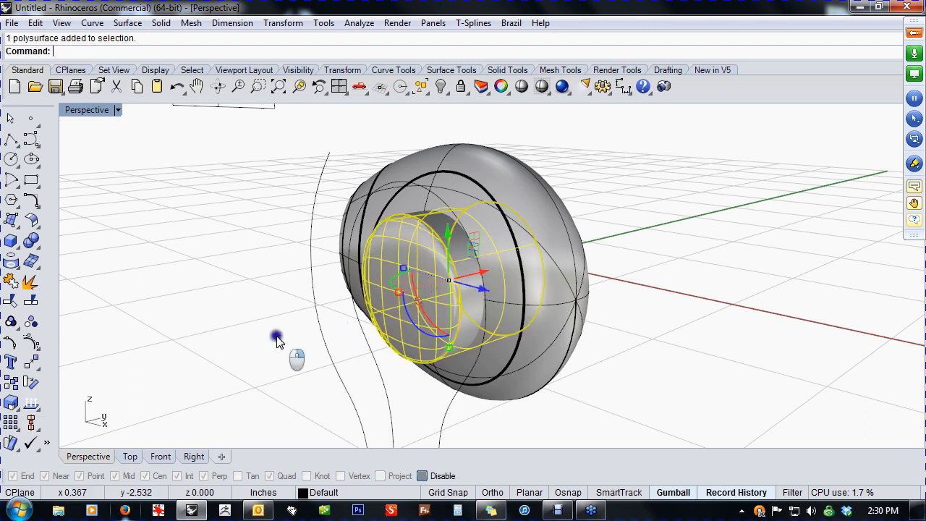
right_drag(276, 338, 511, 316)
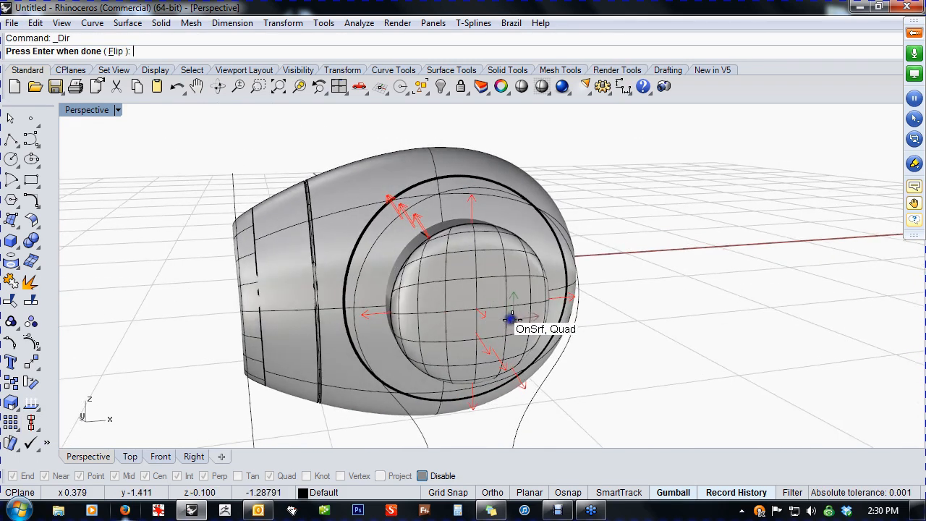
click(115, 52)
right_drag(166, 194, 178, 250)
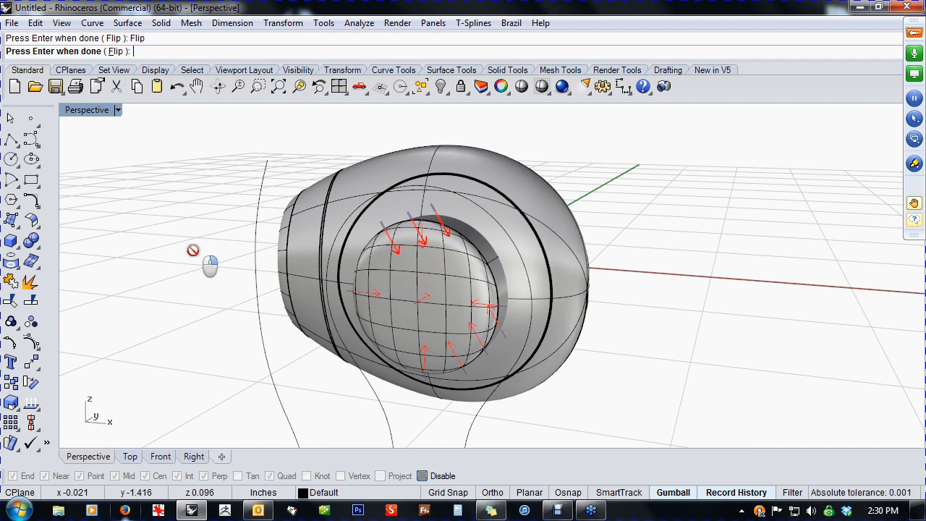
right_click(193, 251)
click(215, 307)
right_drag(215, 307, 197, 325)
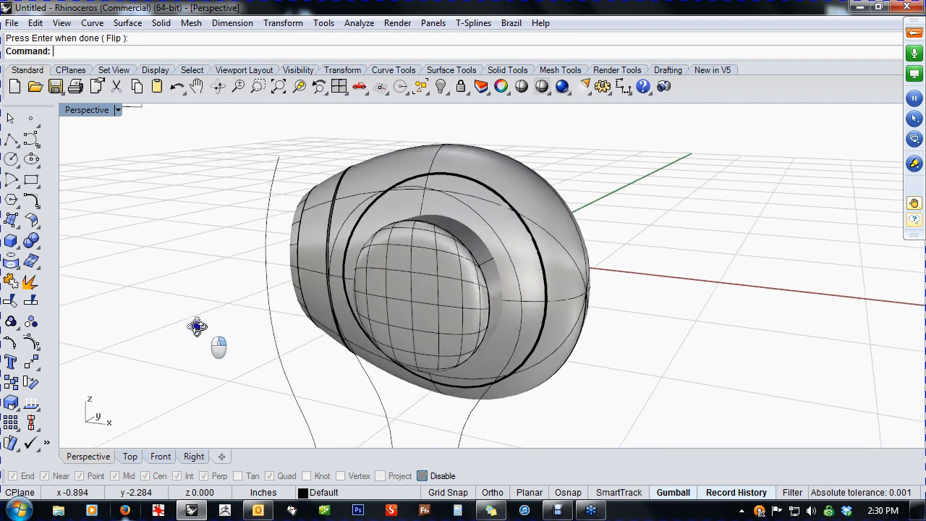
Try the Boolean union of the flipped cylinder and the dryer body again, and undo it
click(36, 246)
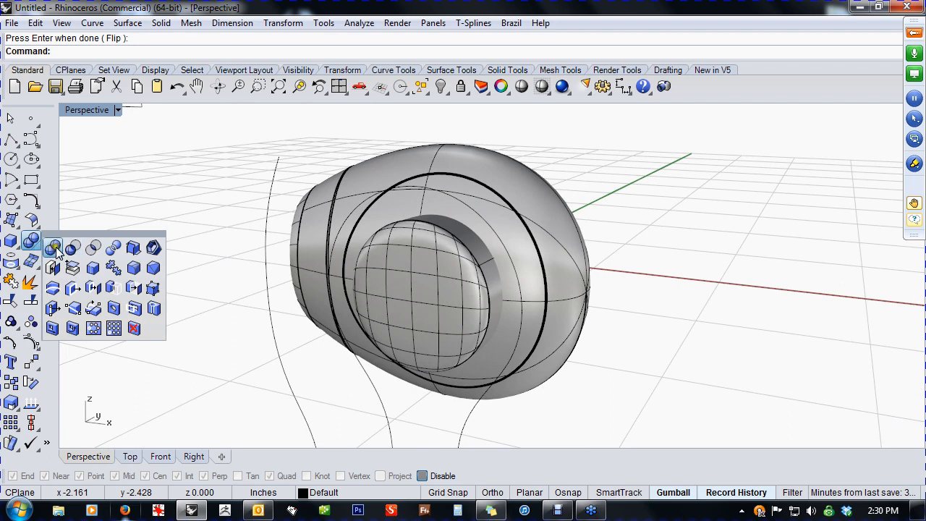
click(54, 248)
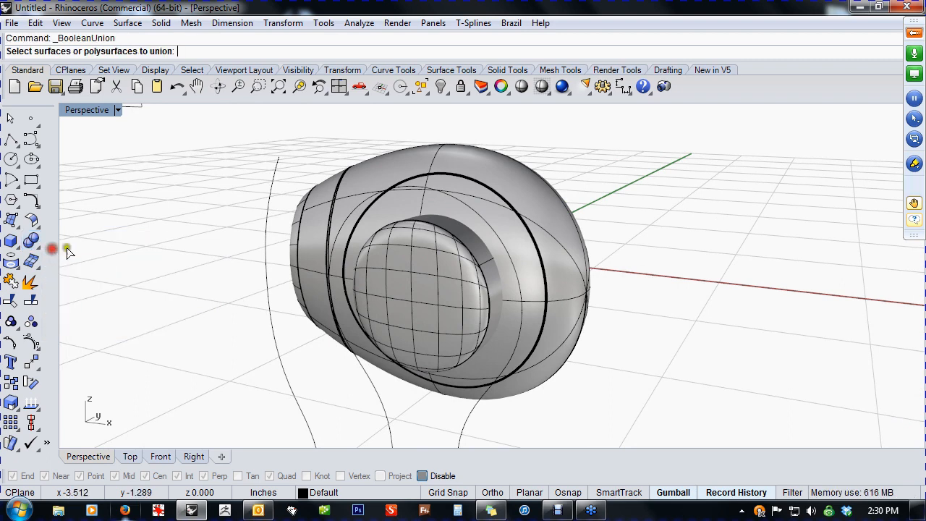
click(394, 297)
click(527, 248)
right_click(527, 251)
right_drag(527, 251, 349, 276)
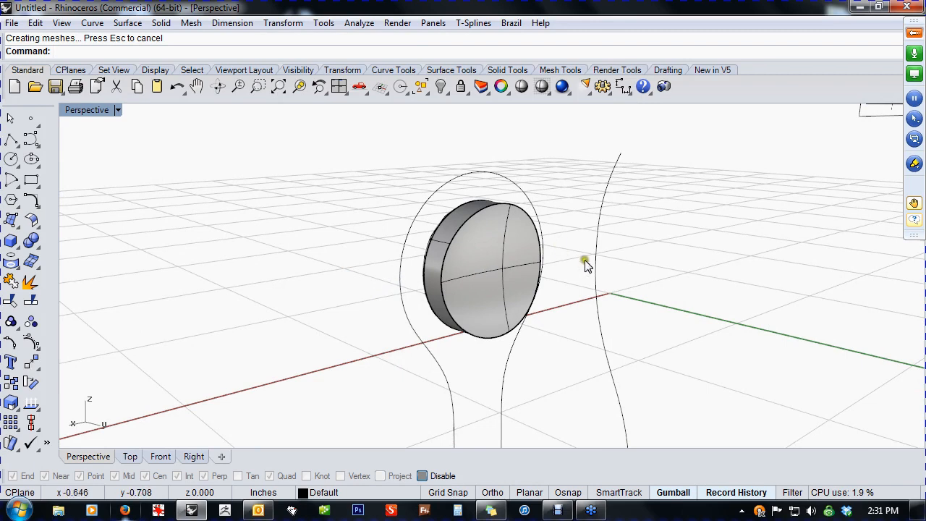
right_drag(615, 228, 521, 271)
key(ctrl+z)
Display the surface direction of the capped cylinder once more and reverse its normals
click(651, 314)
right_drag(652, 314, 535, 340)
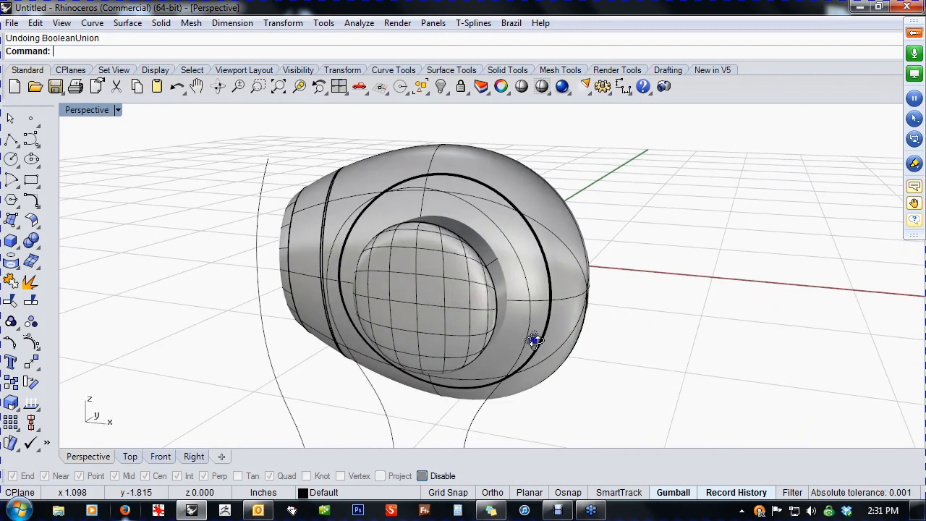
click(29, 407)
click(401, 296)
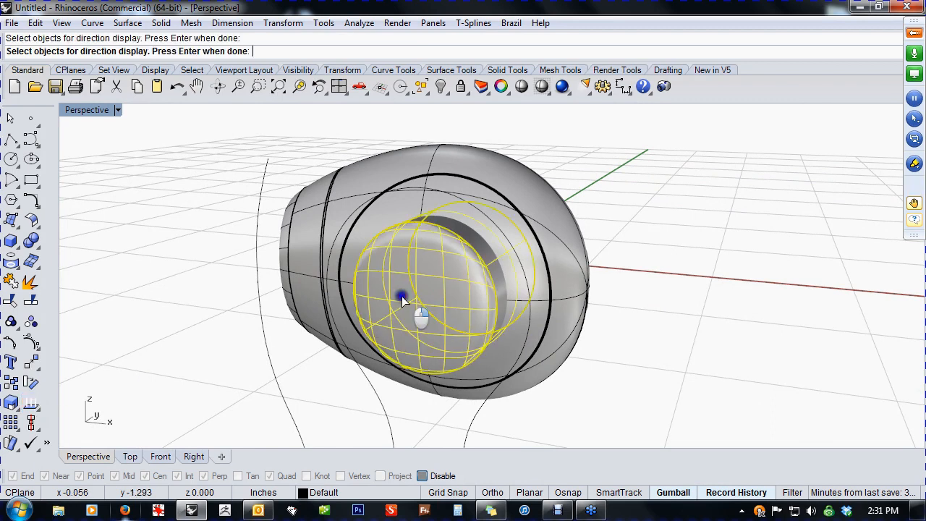
right_click(402, 296)
right_drag(402, 296, 409, 288)
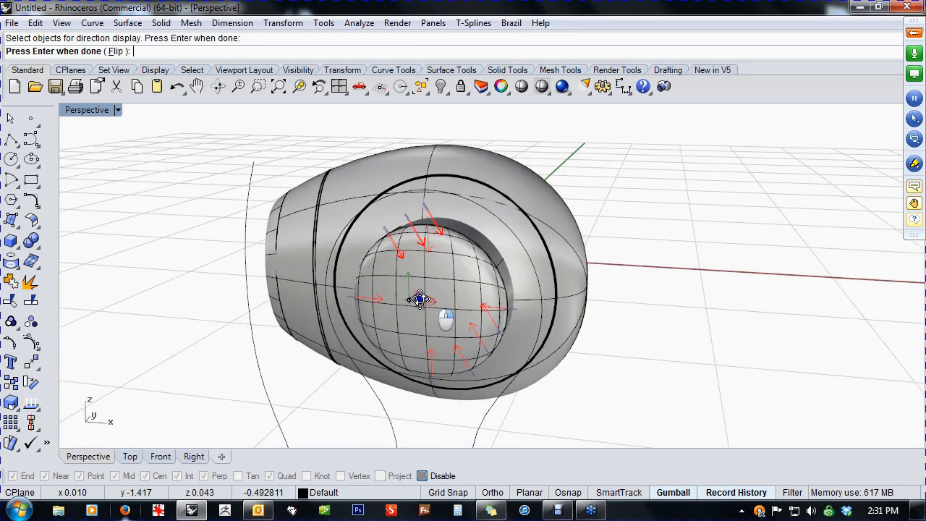
click(115, 52)
right_click(219, 266)
Boolean-union the reversed capped cylinder with the dryer body
right_drag(250, 292, 188, 296)
click(434, 302)
click(554, 261)
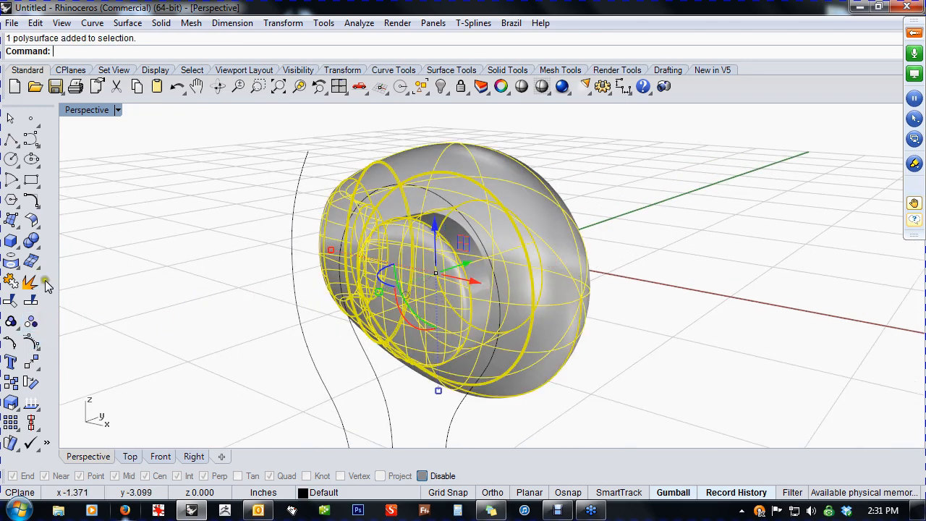
click(31, 241)
right_drag(326, 294, 507, 306)
scroll(492, 315, up, 5)
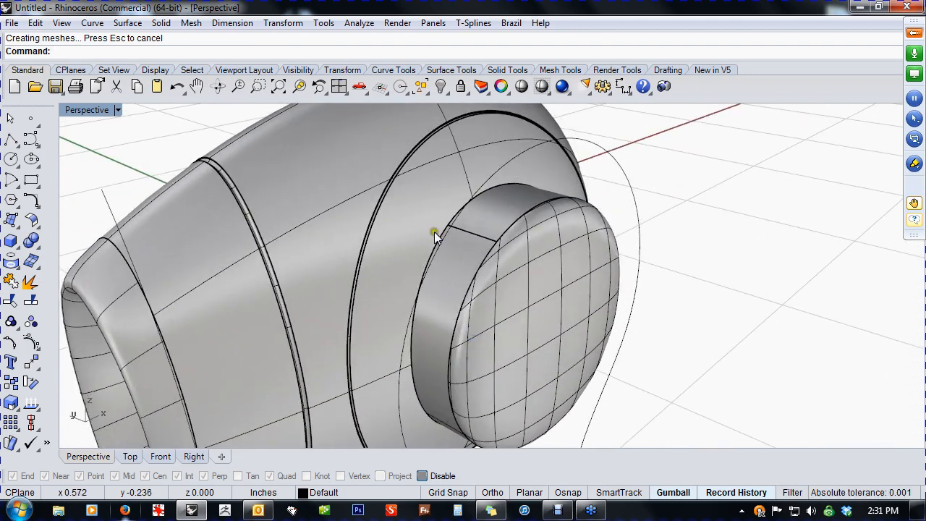
right_drag(451, 249, 377, 256)
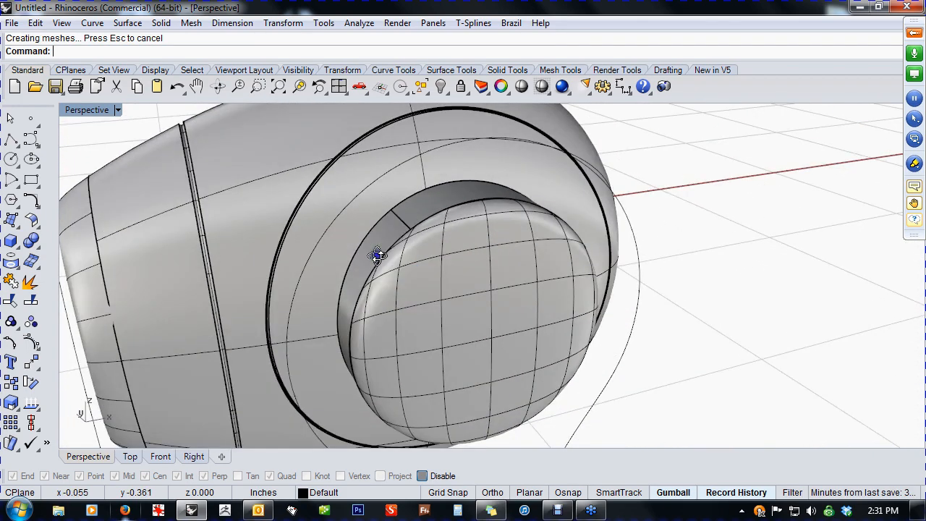
Start an edge fillet on the circular edge where the cylinder meets the dryer body
click(34, 246)
click(133, 267)
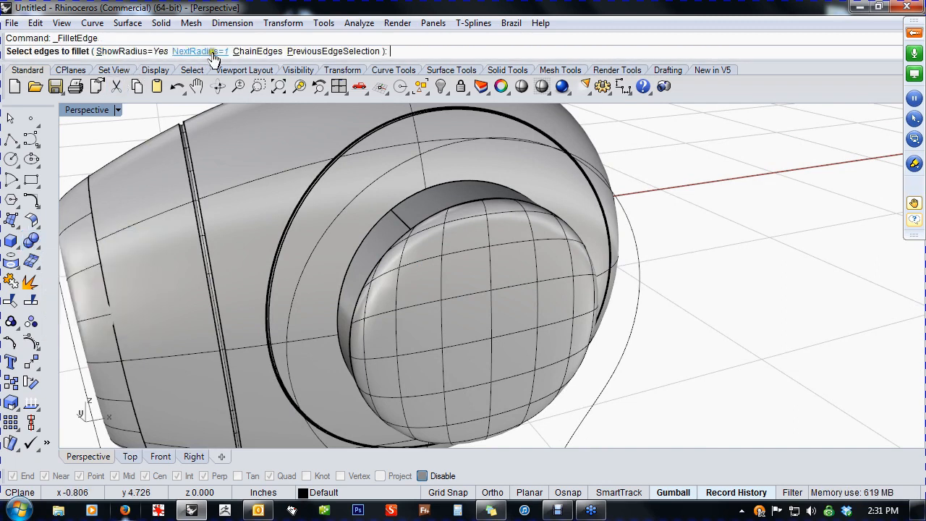
click(372, 230)
scroll(374, 232, down, 6)
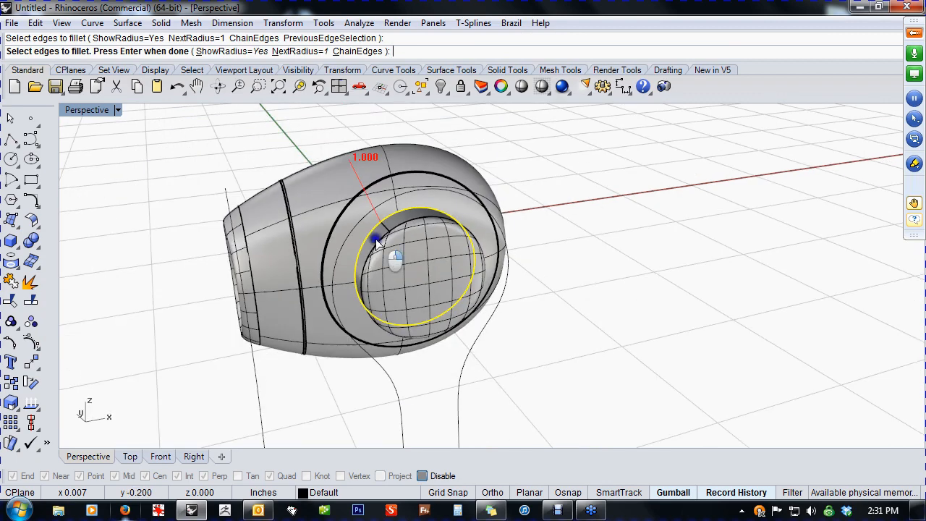
right_click(376, 240)
Reduce the fillet radius at the cylinder's base edge to about 0.153 in using the fillet handle
right_drag(375, 240, 457, 267)
right_drag(438, 320, 443, 294)
scroll(458, 244, up, 5)
shift+right_drag(457, 251, 433, 303)
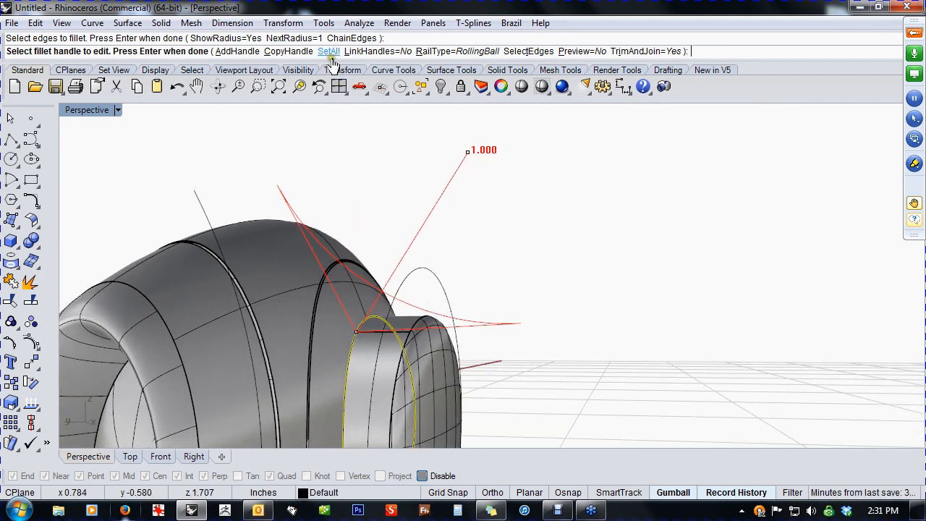
scroll(425, 324, up, 3)
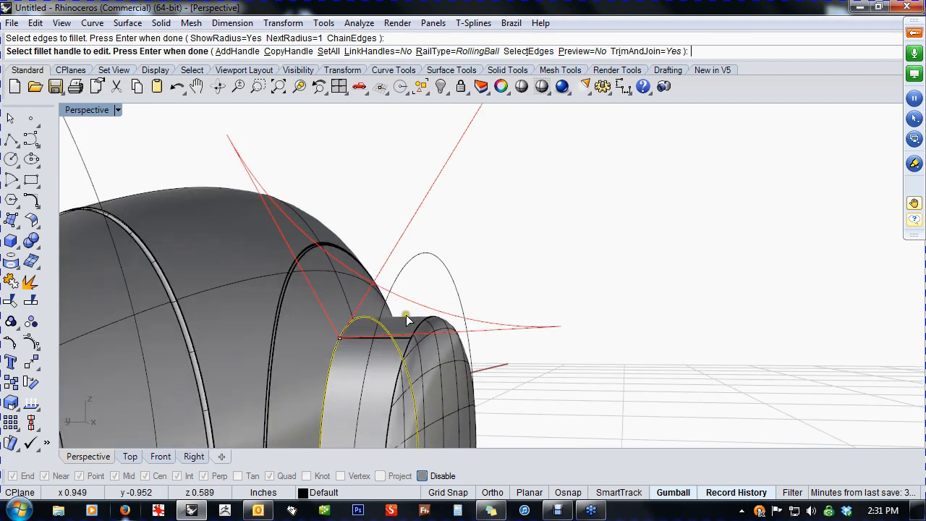
shift+right_drag(454, 235, 472, 281)
click(511, 145)
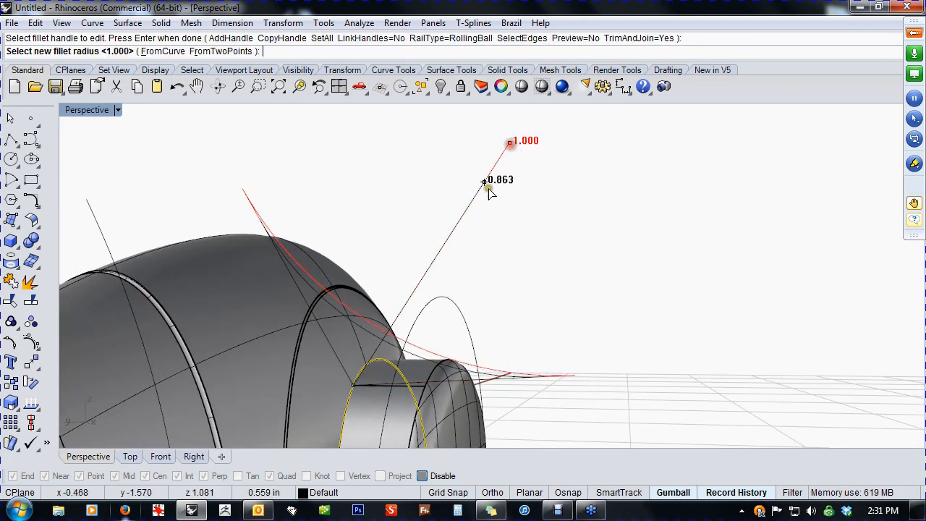
click(358, 344)
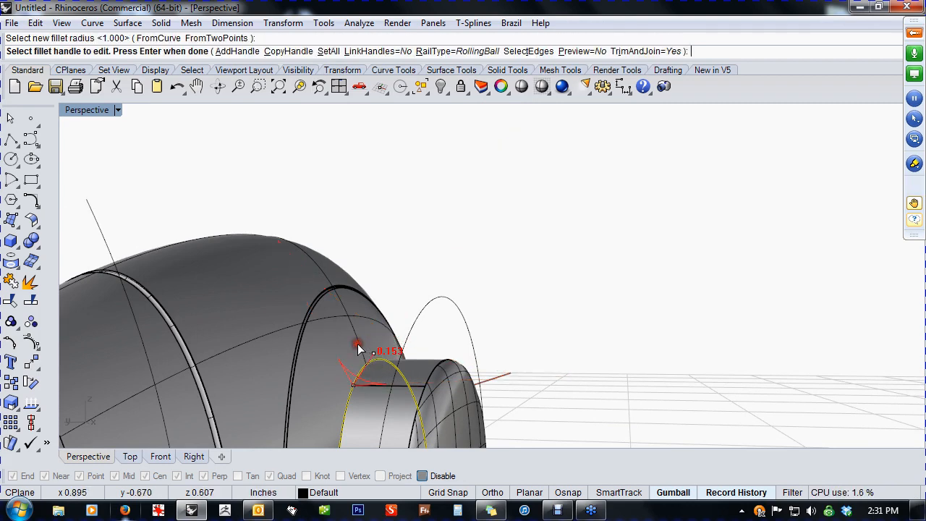
Check the fillet handle on the cylinder's base edge and apply the fillet
shift+right_drag(397, 351, 446, 234)
right_drag(506, 275, 471, 296)
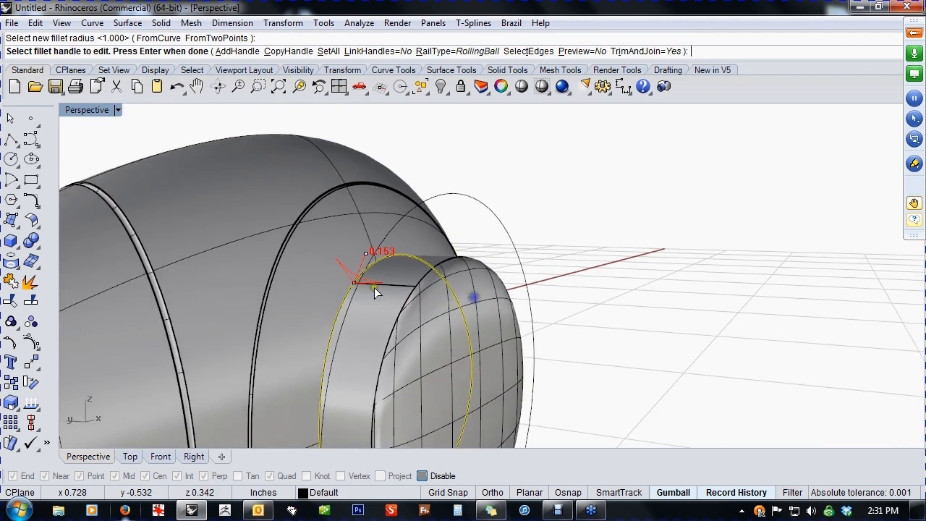
scroll(371, 287, up, 5)
scroll(385, 298, down, 8)
mouse_move(398, 343)
right_down()
mouse_move(369, 279)
mouse_move(400, 349)
right_up()
scroll(387, 309, up, 4)
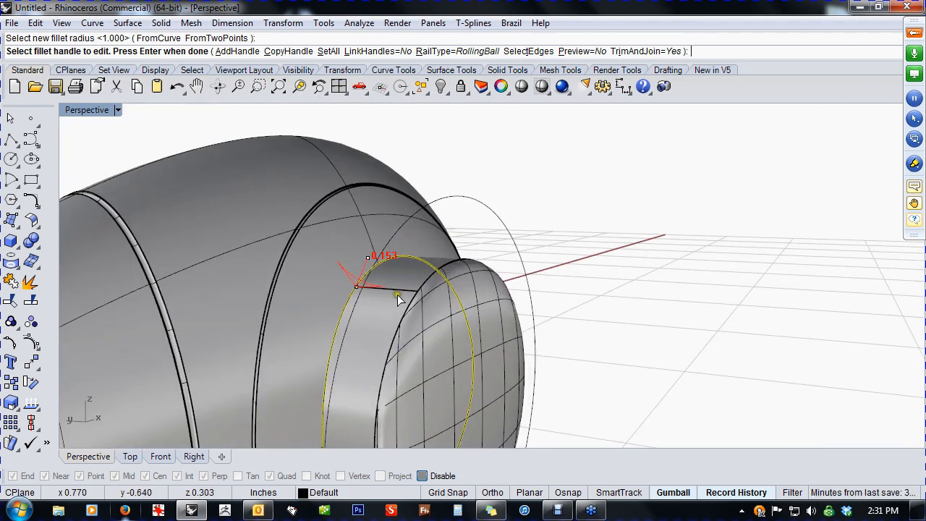
scroll(385, 289, up, 2)
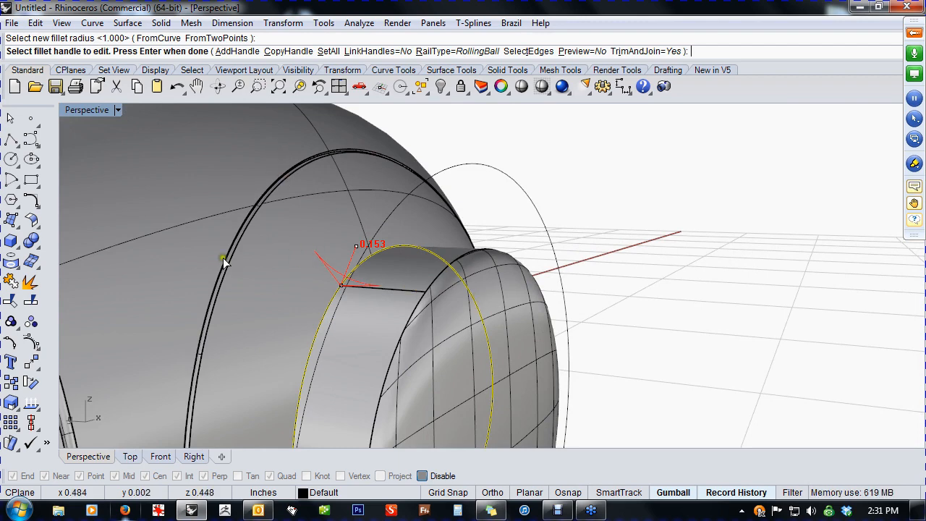
right_click(602, 230)
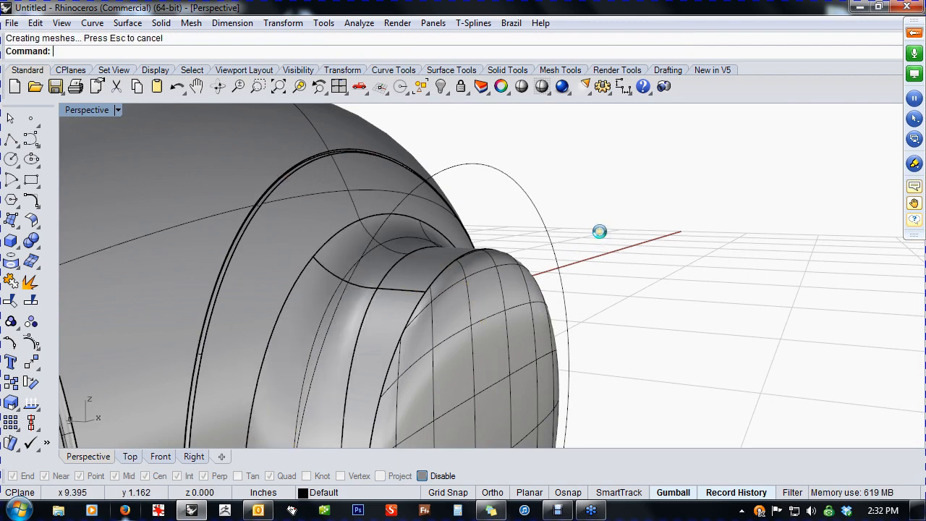
Examine the filleted cylinder from several angles, compare it with the pivot in the reference sketch, and switch to the Front view
scroll(623, 271, down, 7)
right_drag(624, 274, 424, 324)
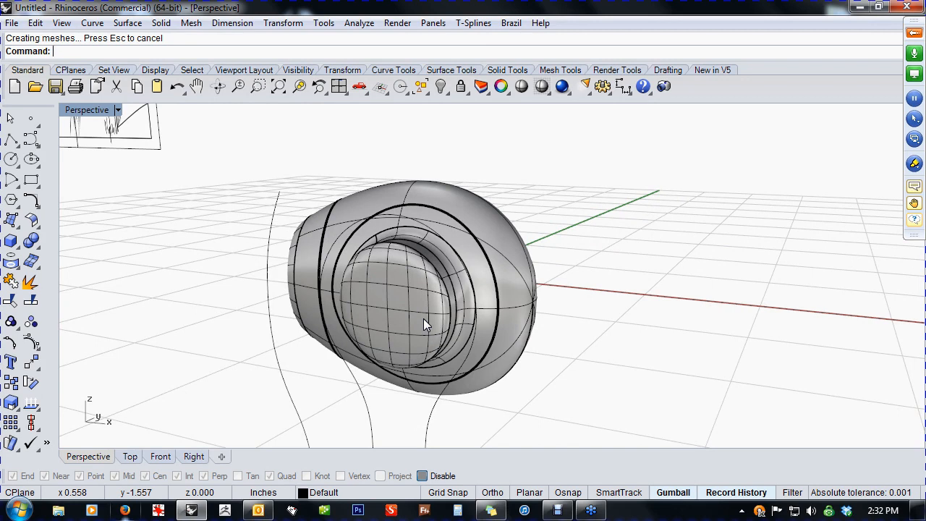
mouse_move(430, 348)
right_down()
mouse_move(455, 339)
mouse_move(647, 358)
mouse_move(550, 369)
mouse_move(420, 313)
mouse_move(410, 326)
mouse_move(455, 314)
mouse_move(445, 379)
mouse_move(497, 325)
mouse_move(501, 341)
mouse_move(498, 316)
mouse_move(500, 333)
mouse_move(451, 354)
mouse_move(615, 375)
mouse_move(656, 349)
mouse_move(747, 347)
mouse_move(723, 360)
mouse_move(606, 374)
mouse_move(614, 372)
mouse_move(548, 364)
mouse_move(674, 343)
mouse_move(665, 357)
mouse_move(720, 355)
mouse_move(524, 355)
mouse_move(328, 330)
mouse_move(480, 385)
right_up()
scroll(327, 326, down, 4)
scroll(285, 194, up, 12)
right_drag(437, 280, 356, 266)
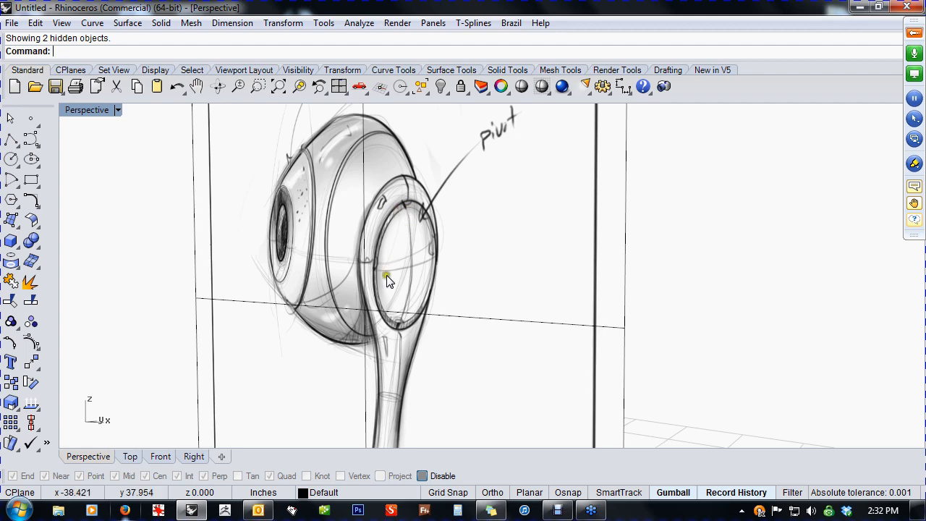
scroll(387, 276, down, 6)
mouse_move(415, 301)
right_down()
mouse_move(377, 290)
mouse_move(389, 271)
right_up()
scroll(402, 281, down, 5)
mouse_move(414, 329)
right_down()
mouse_move(442, 301)
mouse_move(517, 329)
mouse_move(442, 333)
right_up()
scroll(525, 322, up, 10)
key(ctrl+F2)
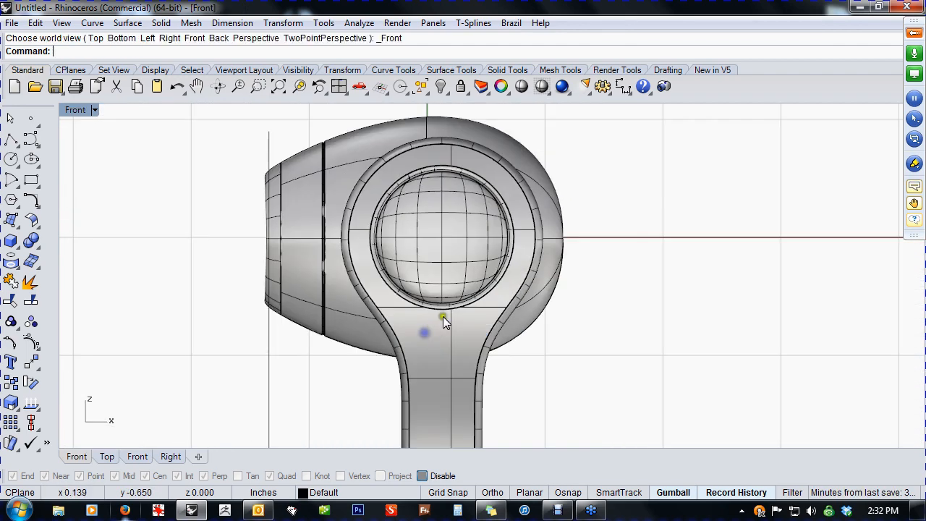
scroll(443, 323, up, 5)
Hide everything except the dryer body, and undo it
click(423, 311)
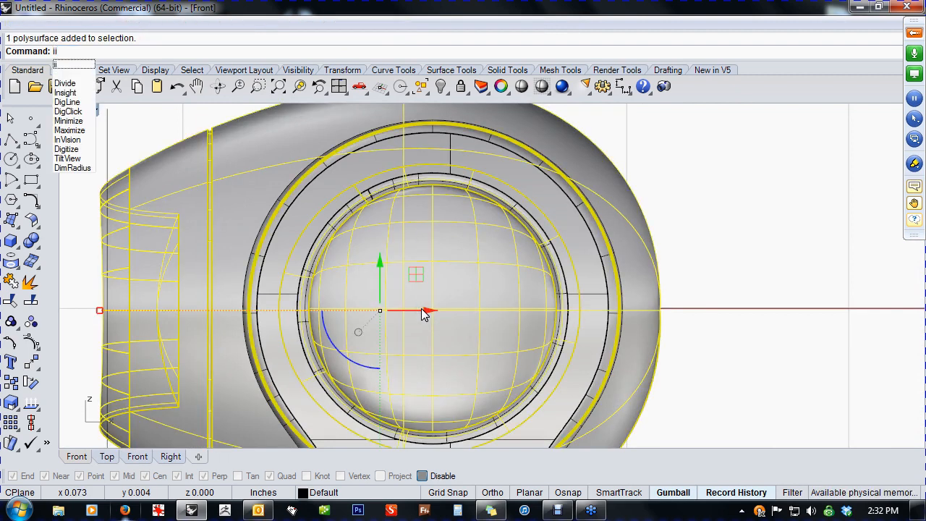
right_click(421, 308)
scroll(421, 309, down, 4)
right_drag(421, 309, 394, 295)
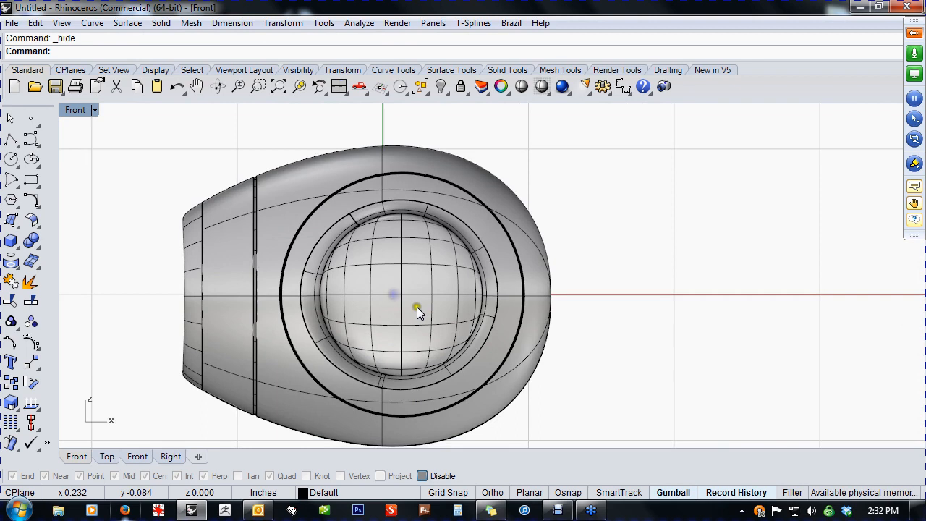
key(ctrl+z)
Try to invert the selection and hide objects while the dryer body is not selected, and undo it
click(413, 296)
click(651, 258)
click(444, 92)
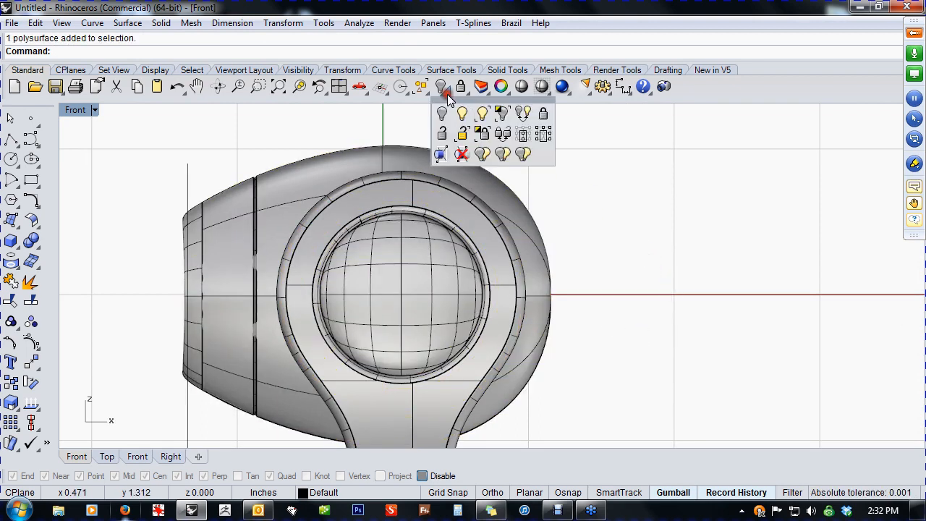
click(507, 117)
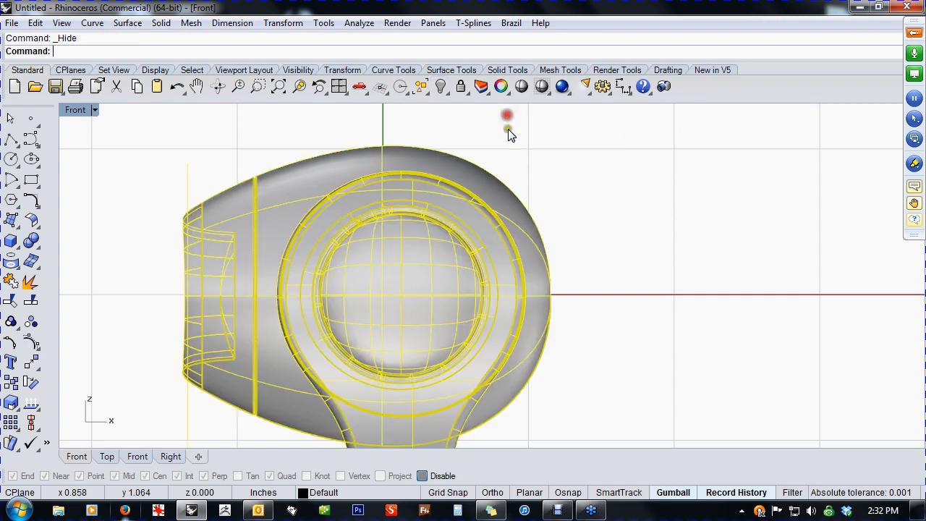
key(ctrl+z)
Isolate the dryer body by hiding all other objects
click(544, 220)
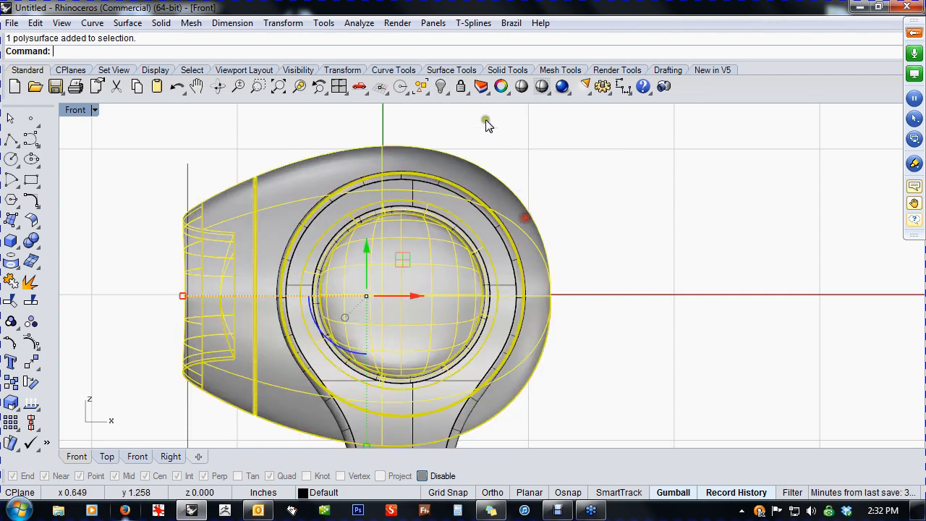
click(443, 89)
click(502, 114)
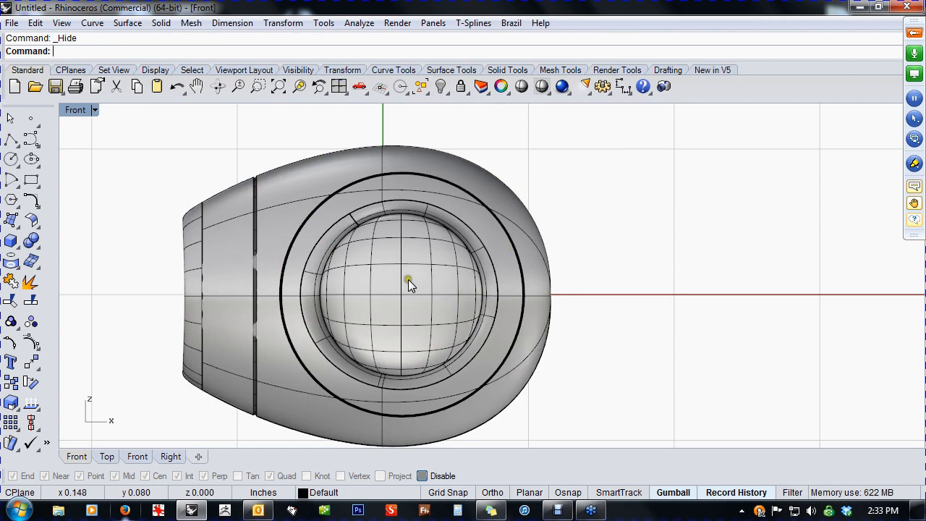
Create a solid cylinder of about 0.08 in radius centred on the pivot's upper rim, extending outward in front of the body
scroll(385, 228, up, 2)
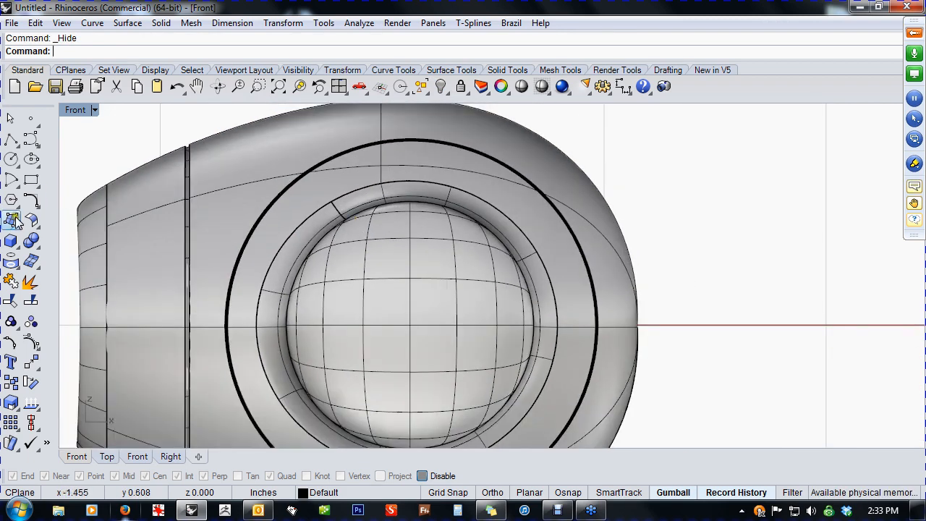
click(16, 249)
click(52, 246)
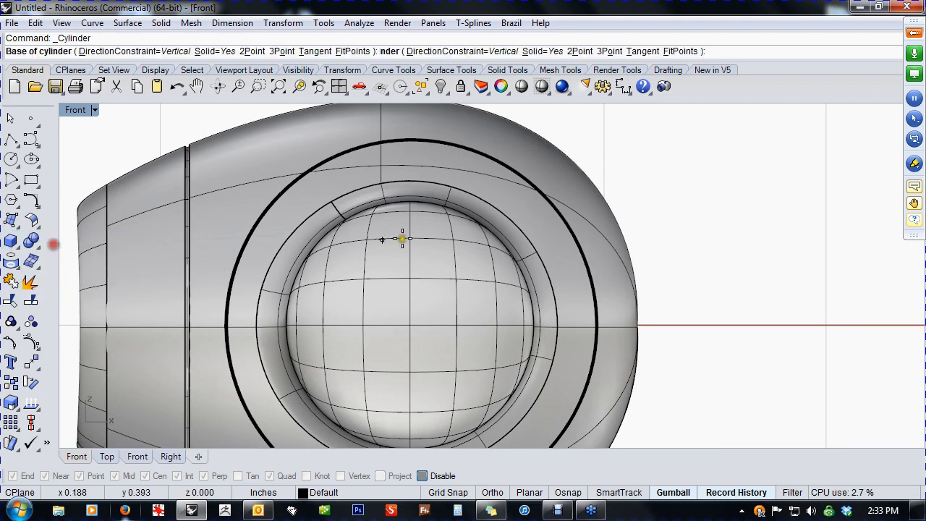
click(413, 203)
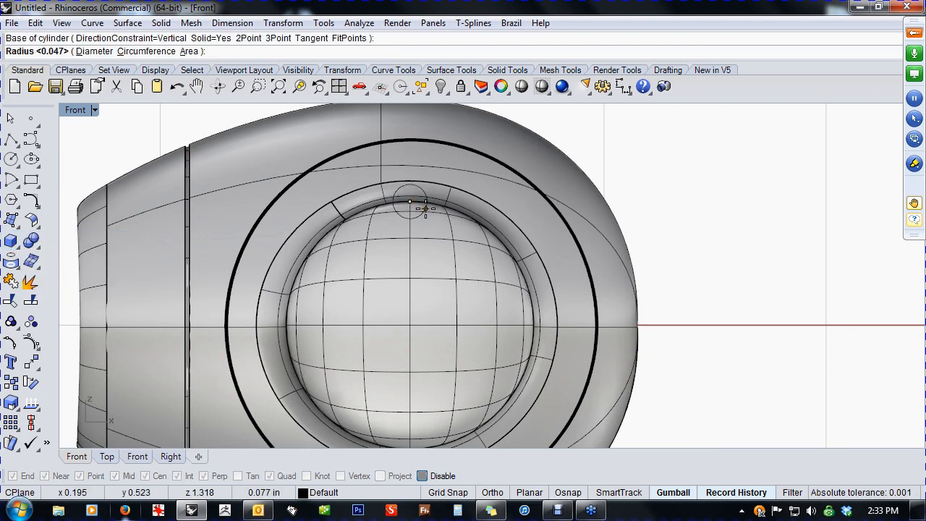
click(425, 210)
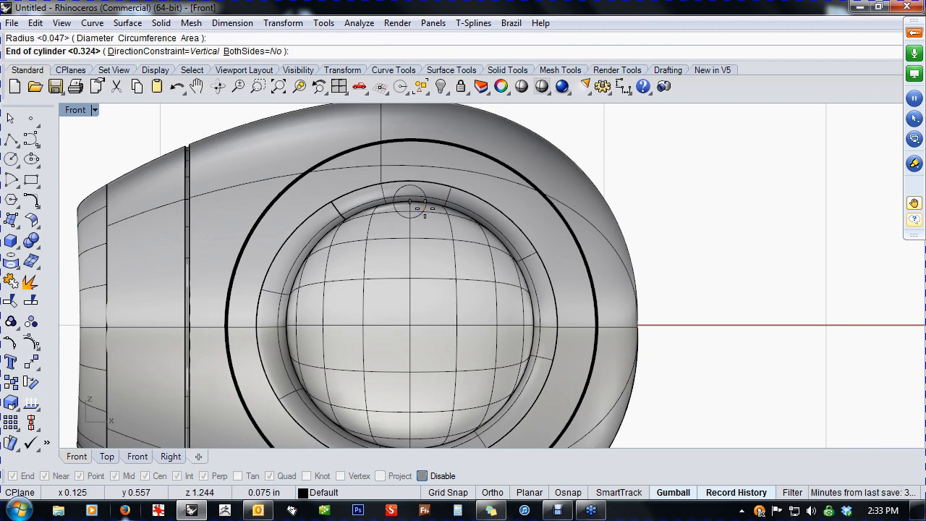
text(p)
key(Return)
scroll(417, 257, up, 5)
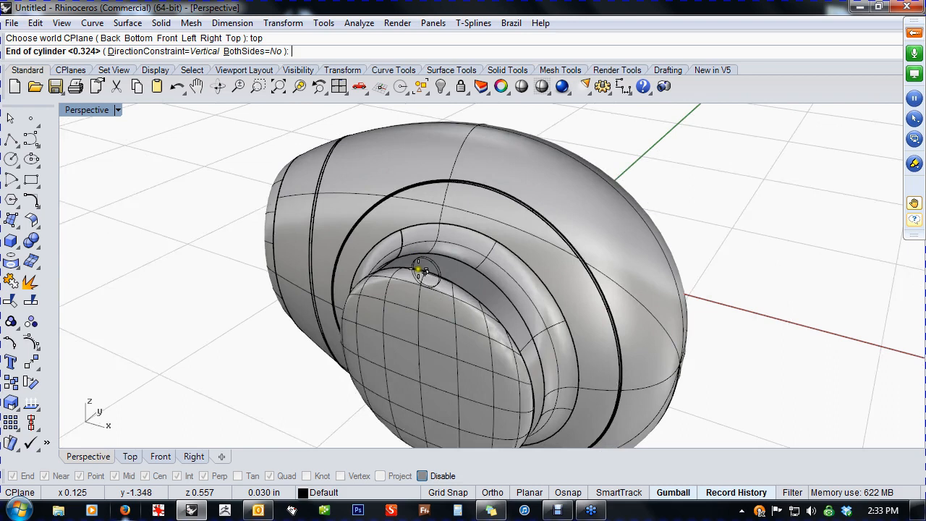
click(382, 319)
Nudge the small cylinder slightly along its axis at the pivot's rim
right_drag(420, 329, 314, 301)
scroll(373, 242, up, 9)
right_drag(373, 242, 404, 238)
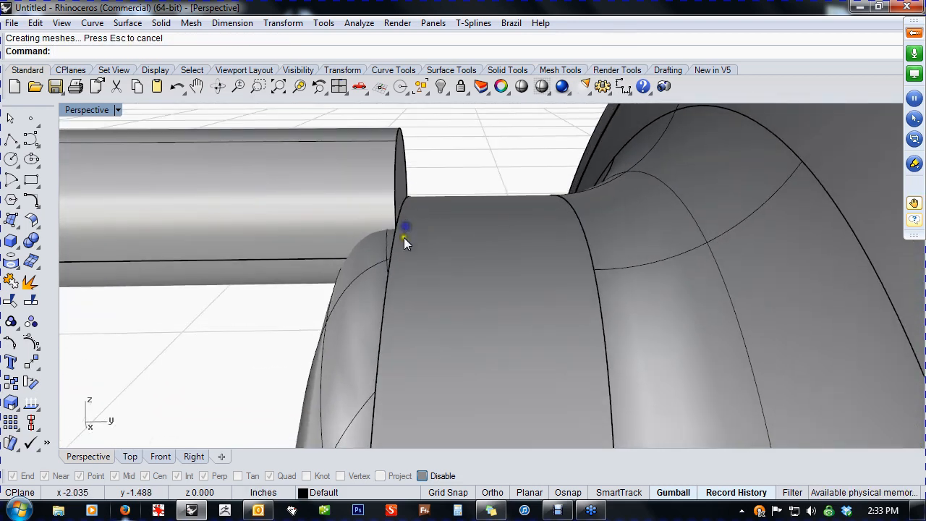
click(336, 208)
scroll(336, 210, down, 3)
scroll(372, 236, up, 1)
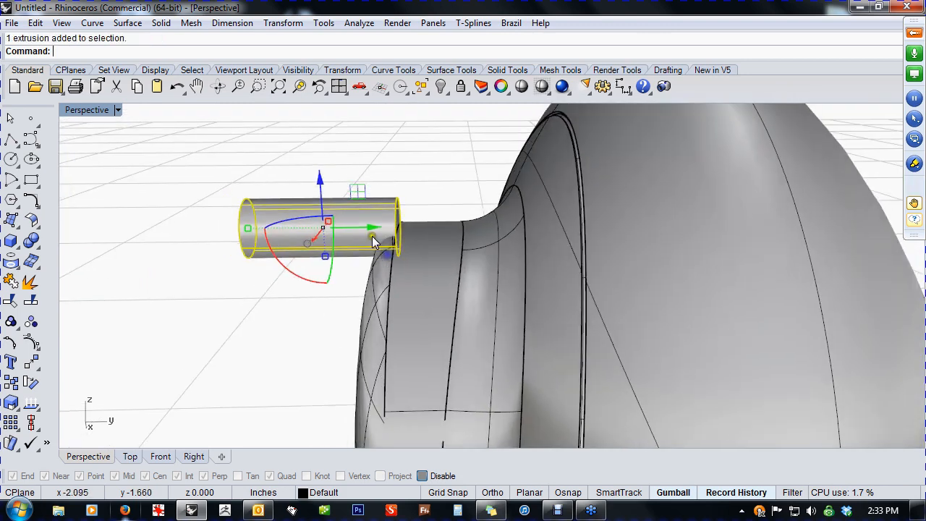
scroll(352, 227, up, 2)
drag(342, 221, 337, 222)
Start a 360-degree polar array of the small cylinder about the pivot's centre in the front view
right_drag(289, 342, 450, 274)
key(ctrl+F2)
scroll(441, 314, down, 5)
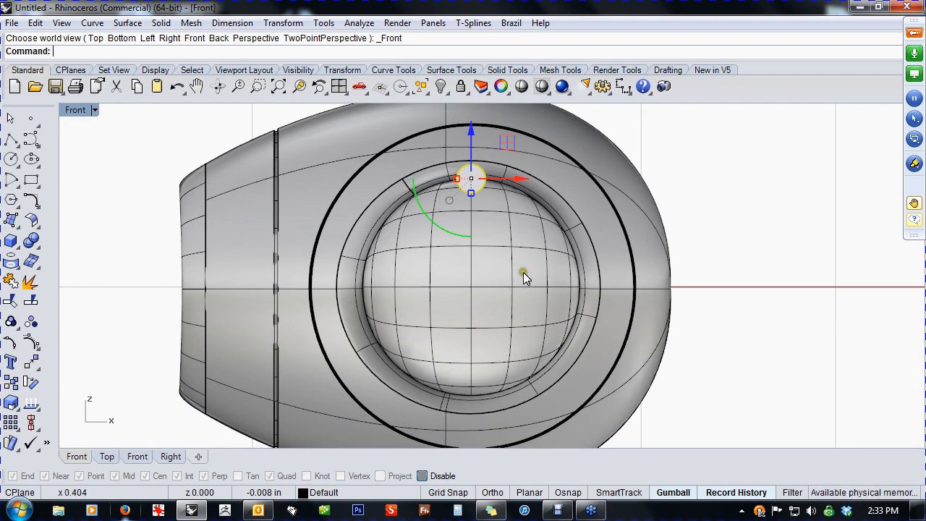
click(323, 26)
mouse_move(293, 21)
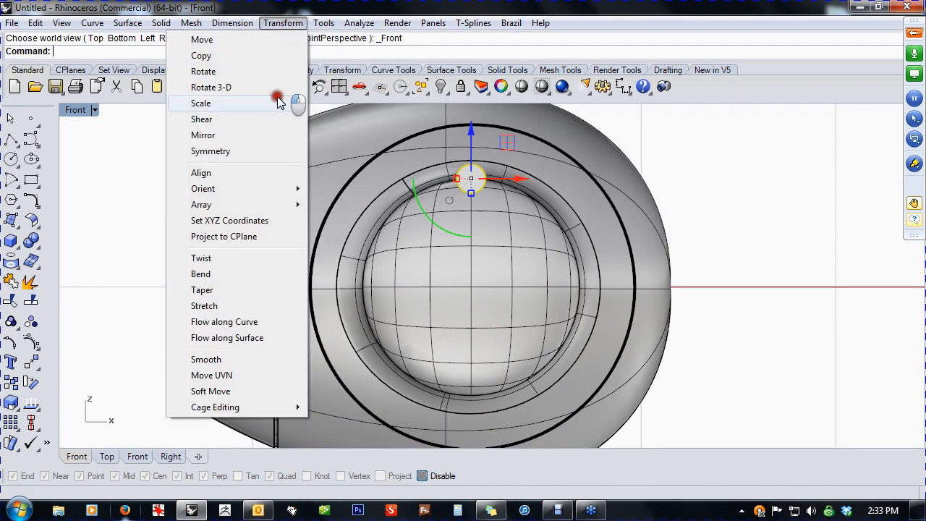
mouse_move(259, 210)
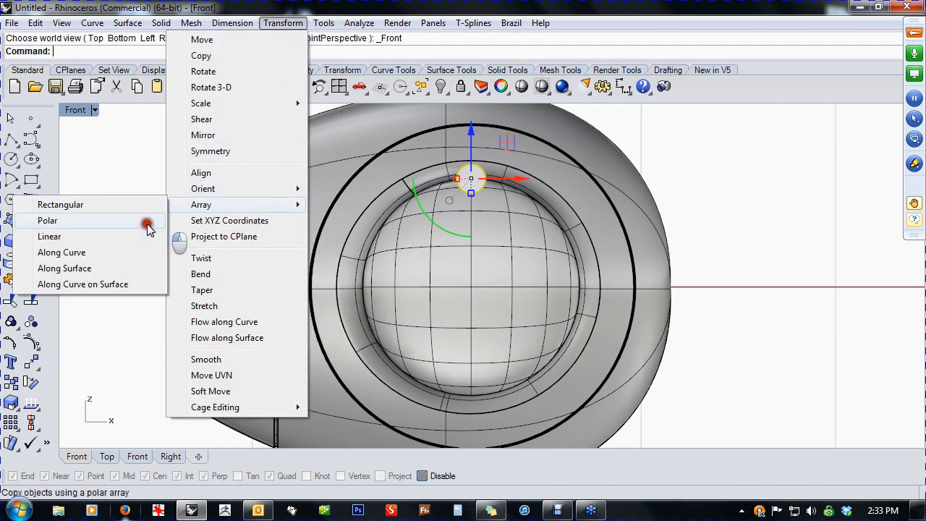
click(76, 222)
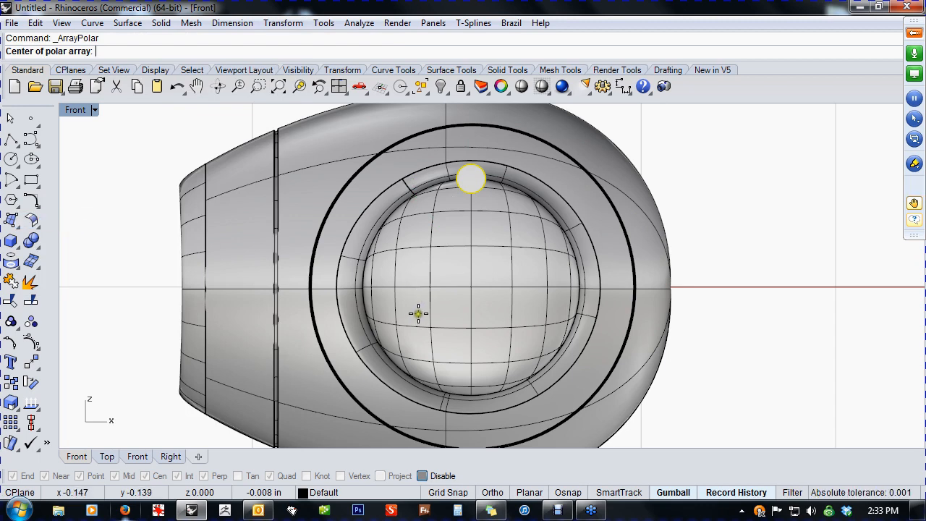
key(F3)
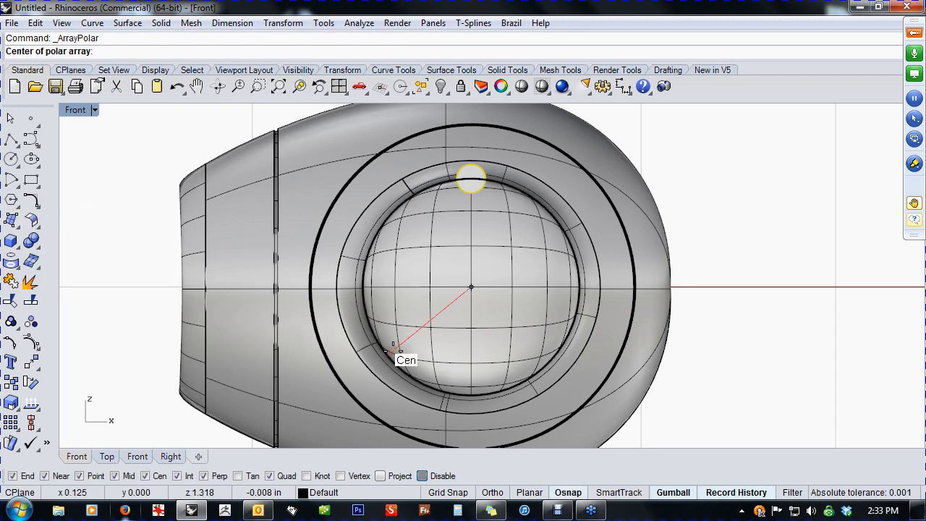
click(393, 351)
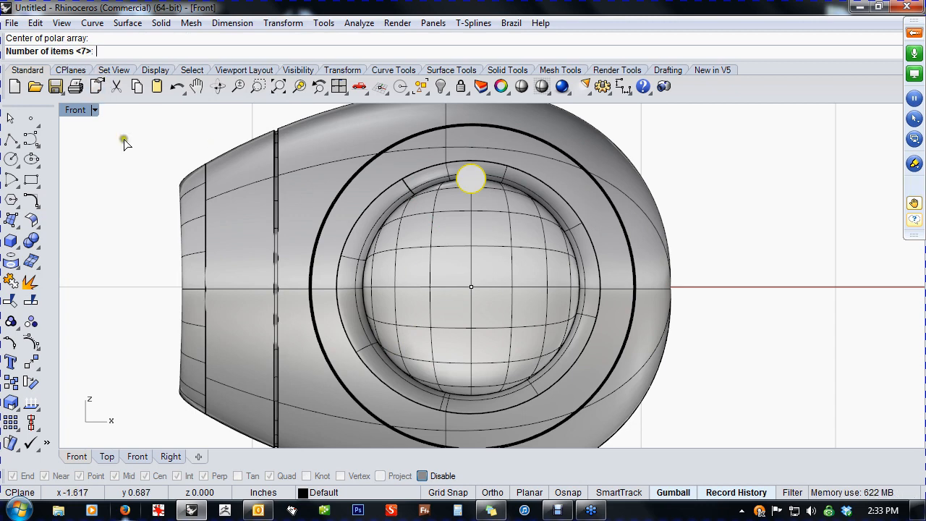
key(Return)
key(Return)
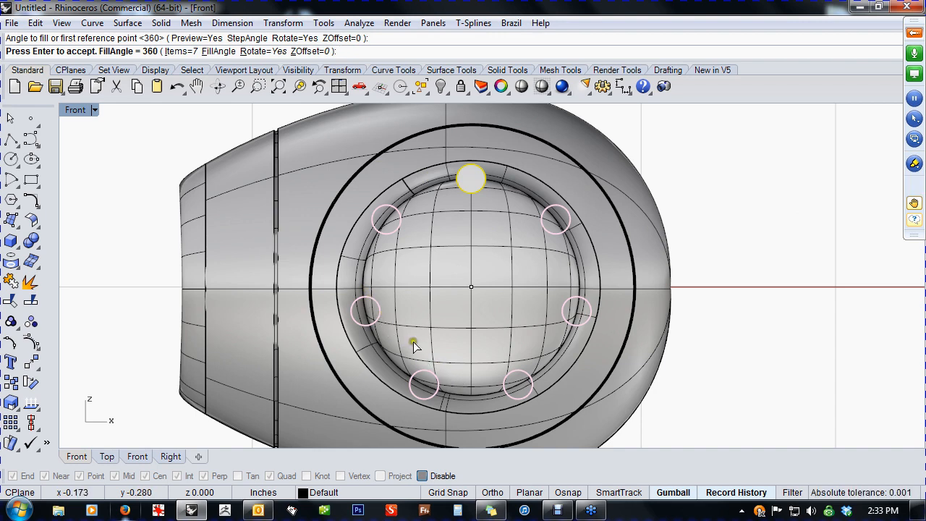
Try 5 items in the polar array, set the number of items to 9 and accept the array
click(177, 51)
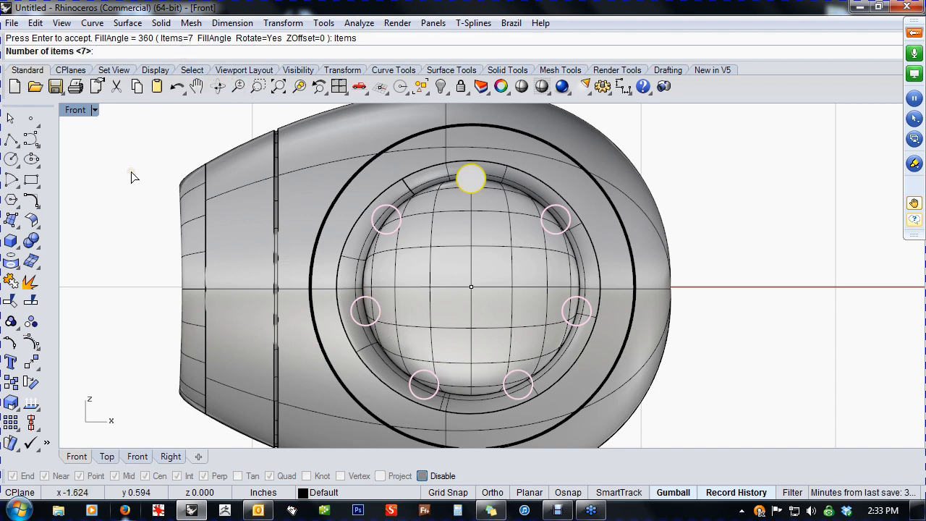
text(5)
key(Return)
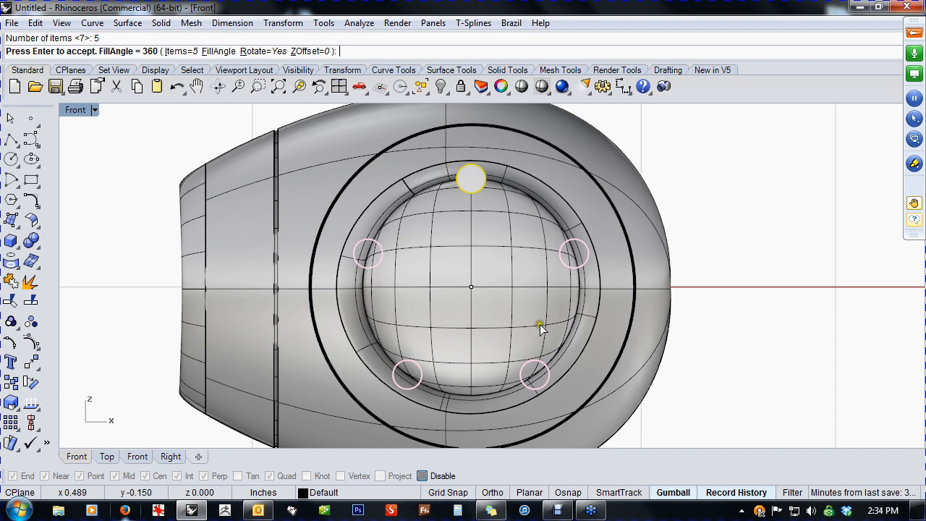
click(179, 51)
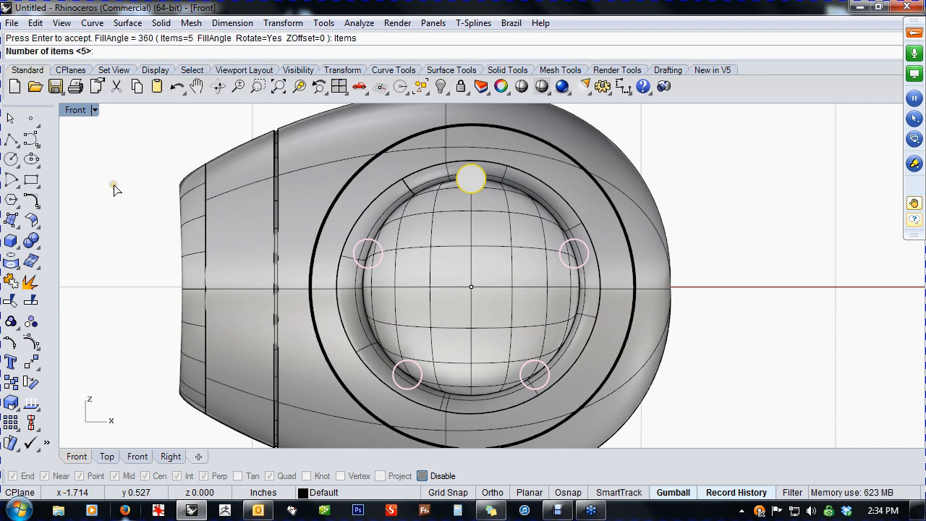
text(9)
key(Return)
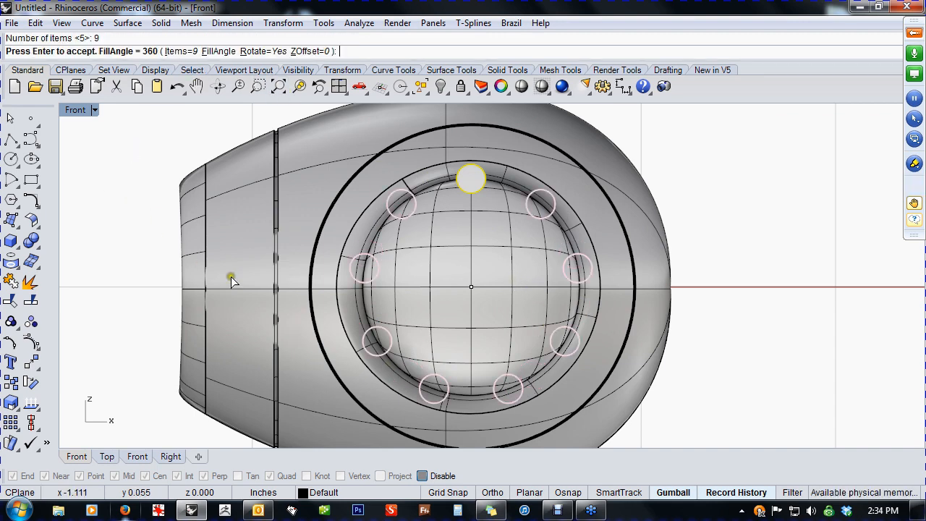
right_click(148, 238)
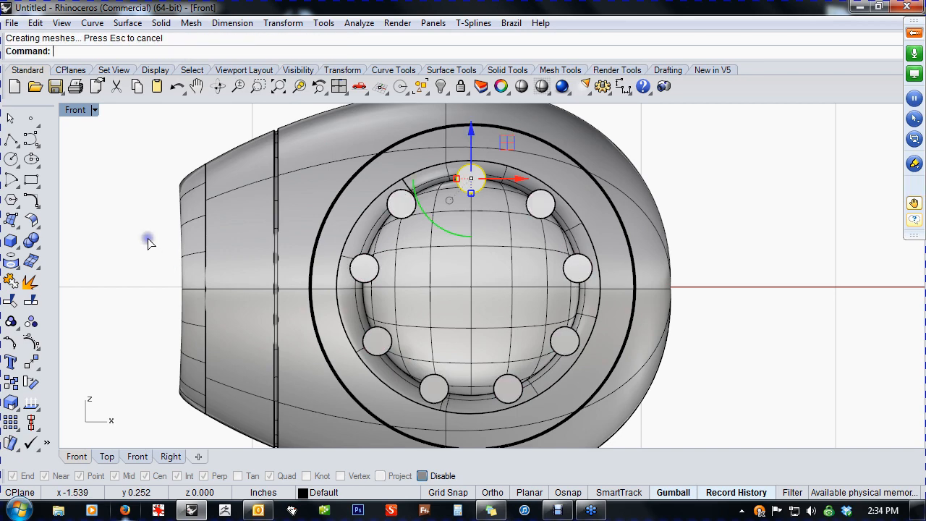
Subtract the nine arrayed cylinders from the dryer body with Boolean Difference, without deleting the input objects
key(ctrl+F4)
right_drag(156, 255, 550, 294)
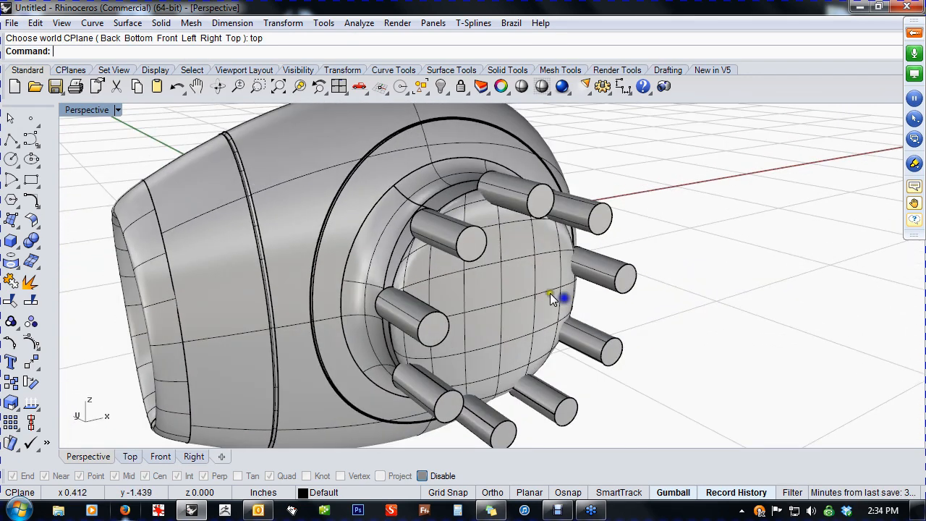
click(37, 247)
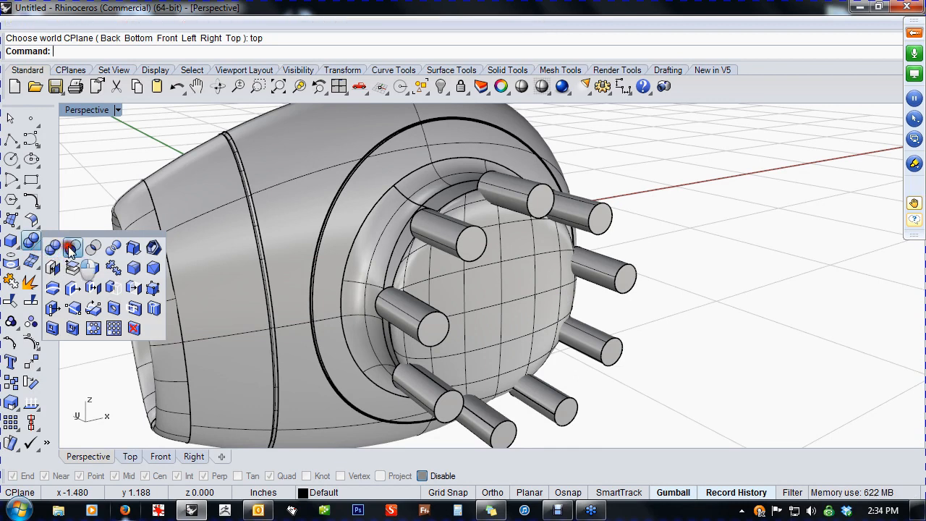
click(72, 249)
click(334, 254)
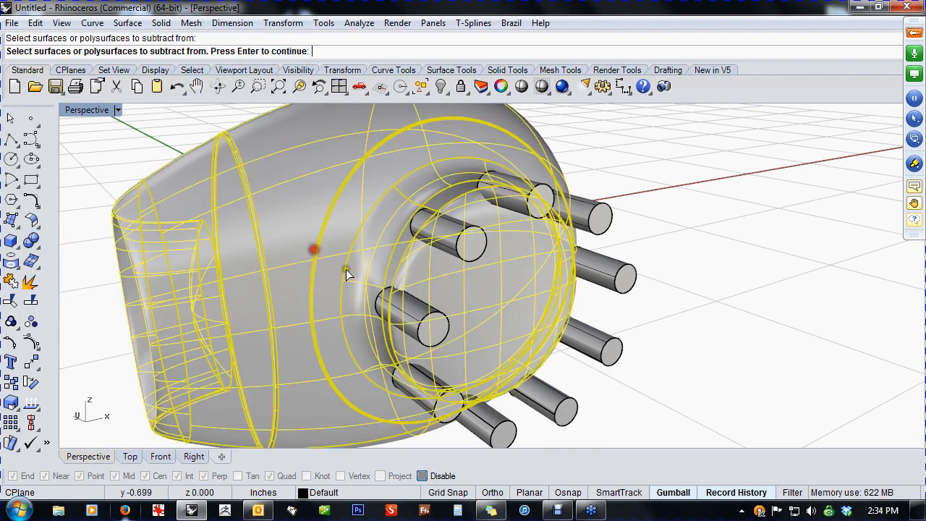
key(Return)
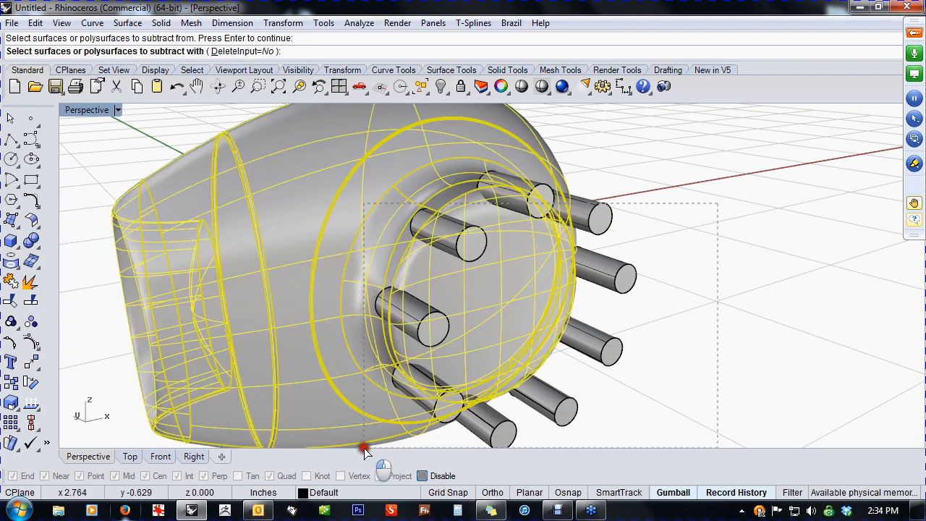
click(397, 387)
key(Return)
scroll(392, 385, down, 3)
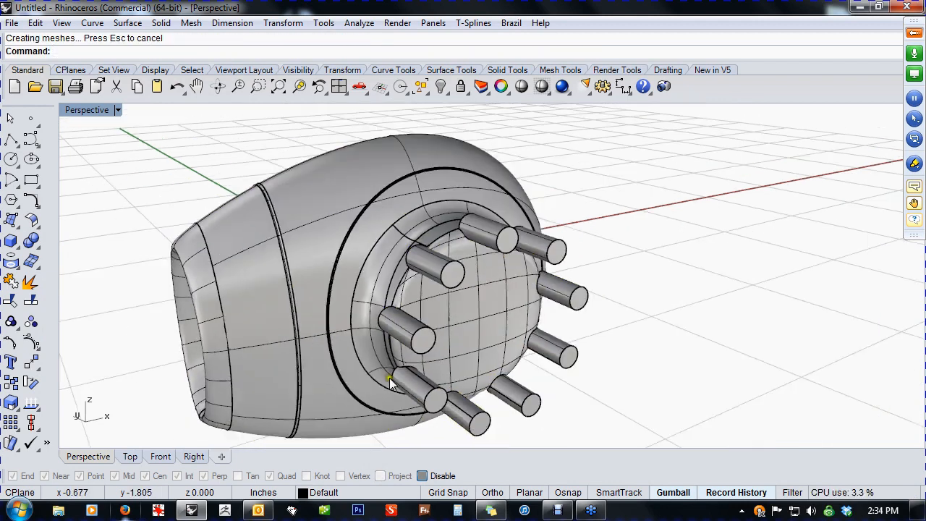
Select everything except the dryer body and delete the nine cutting cylinders
right_drag(389, 378, 463, 353)
key(ctrl+a)
ctrl+click(356, 408)
right_drag(629, 379, 556, 345)
key(Delete)
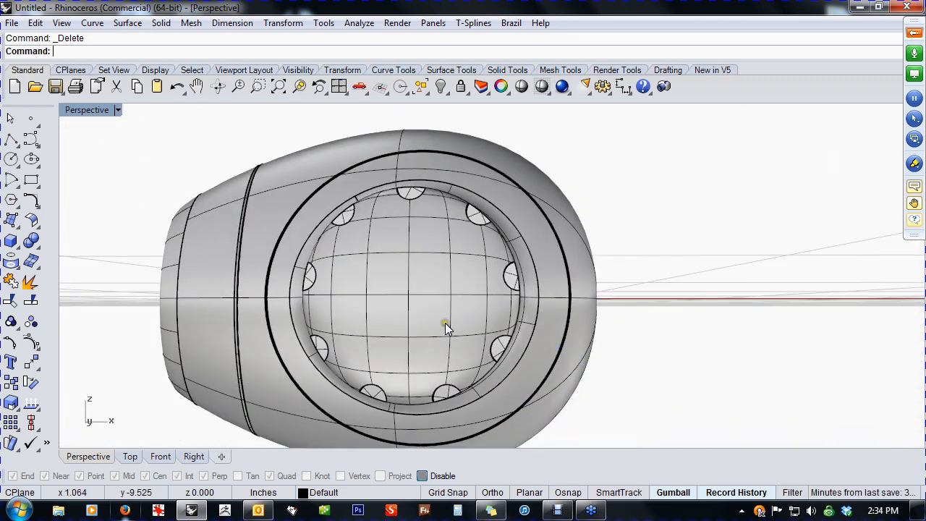
Show all hidden objects and hide the three construction curves around the dryer
key(ctrl+alt+h)
right_drag(433, 316, 486, 308)
text(f)
right_click(541, 353)
scroll(580, 384, down, 4)
scroll(431, 338, up, 7)
right_drag(432, 336, 467, 341)
text(p)
right_click(414, 324)
right_click(430, 368)
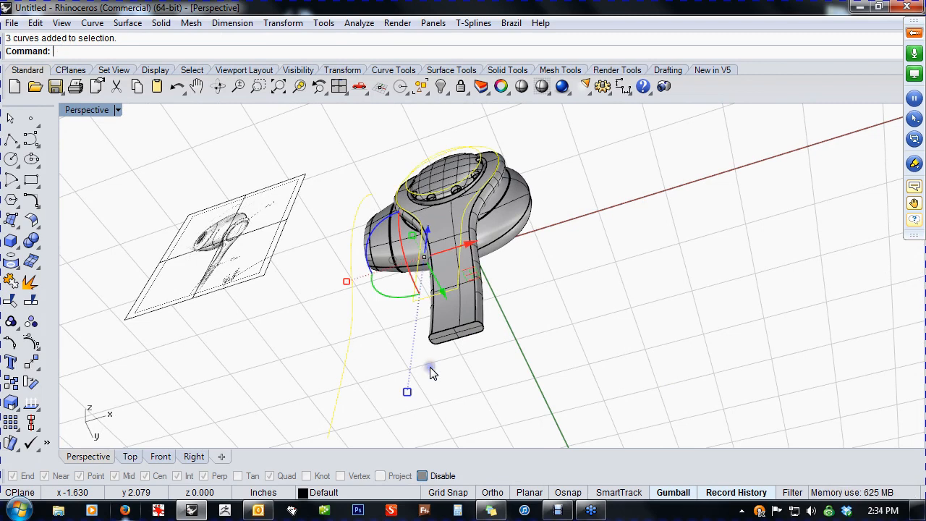
key(ctrl+h)
Examine the handle's lower end and the flex section of the cord in the reference sketch
right_drag(432, 369, 369, 377)
scroll(427, 355, up, 6)
right_drag(425, 314, 437, 344)
scroll(499, 338, up, 2)
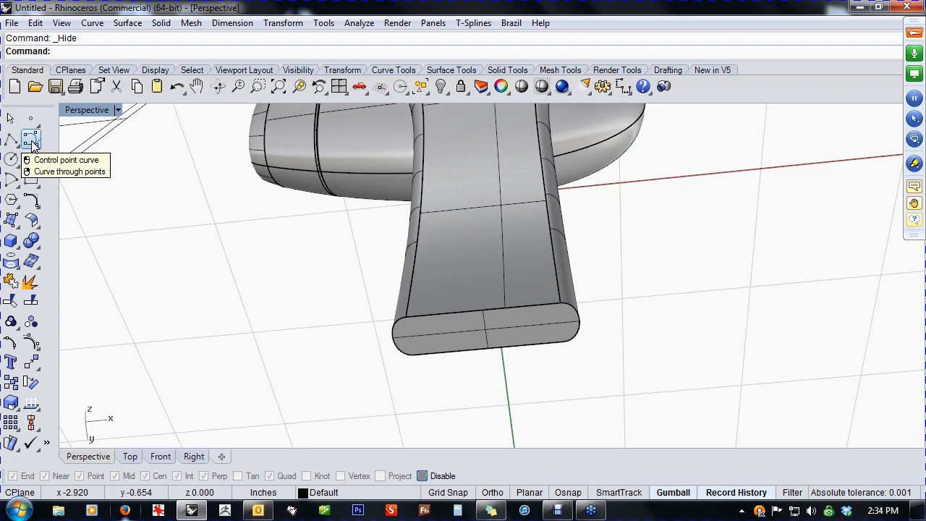
mouse_move(95, 178)
right_down()
mouse_move(331, 341)
mouse_move(419, 345)
mouse_move(367, 352)
mouse_move(446, 314)
mouse_move(471, 316)
mouse_move(463, 356)
mouse_move(477, 391)
mouse_move(354, 285)
right_up()
scroll(449, 343, down, 4)
scroll(496, 391, down, 4)
scroll(399, 259, up, 5)
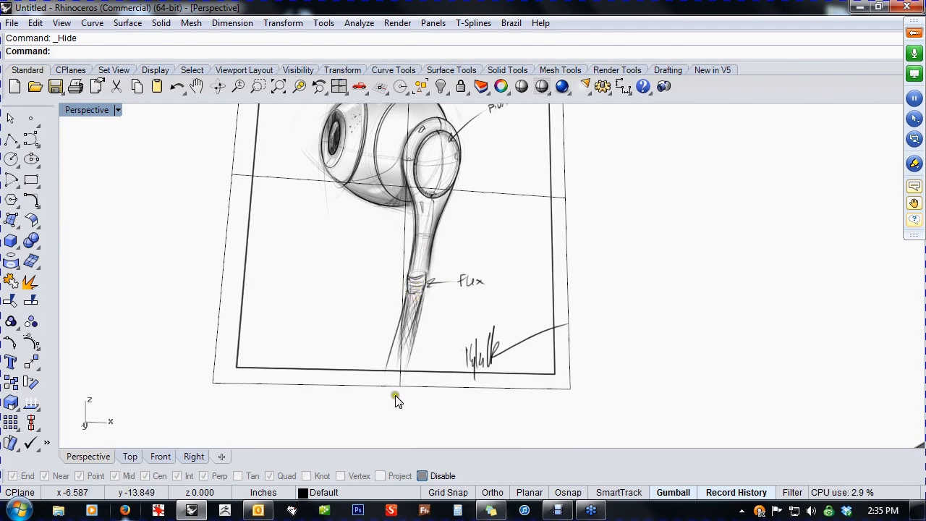
scroll(415, 356, down, 5)
right_drag(509, 381, 424, 320)
scroll(498, 397, up, 4)
right_drag(499, 397, 450, 343)
mouse_move(511, 377)
right_down()
mouse_move(472, 388)
mouse_move(492, 379)
mouse_move(499, 387)
right_up()
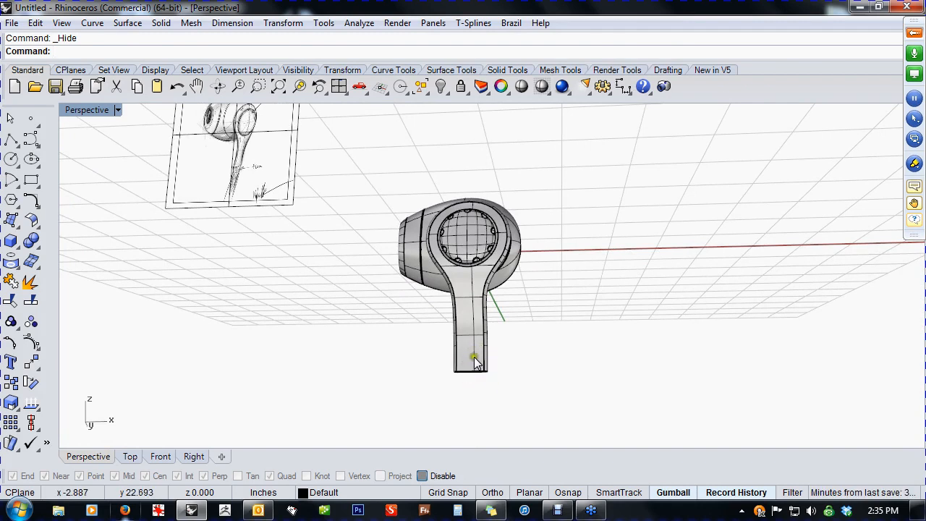
Turn on SmartTrack and create a solid cylinder of about 0.09 in radius centred on the handle's bottom face, extending downward
scroll(483, 371, up, 5)
right_drag(486, 375, 496, 255)
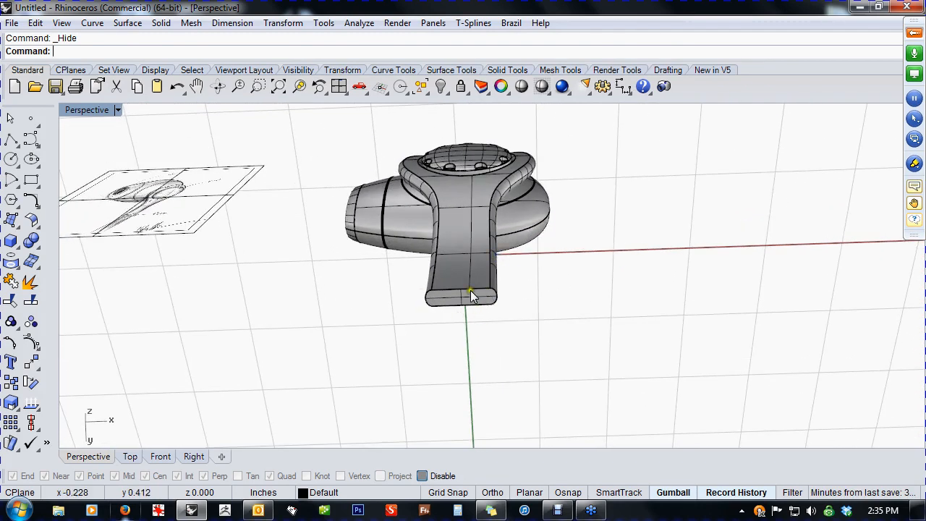
right_drag(491, 319, 468, 302)
scroll(470, 296, up, 3)
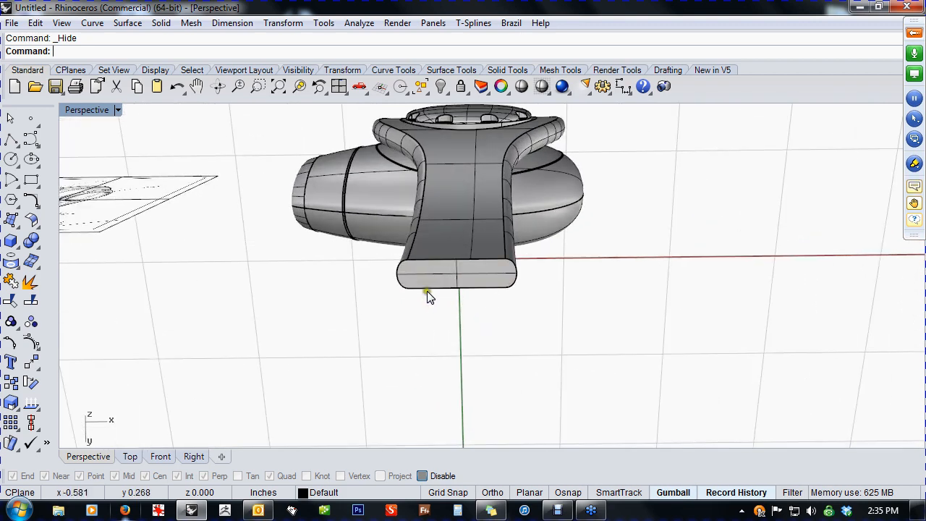
click(12, 161)
scroll(440, 286, up, 2)
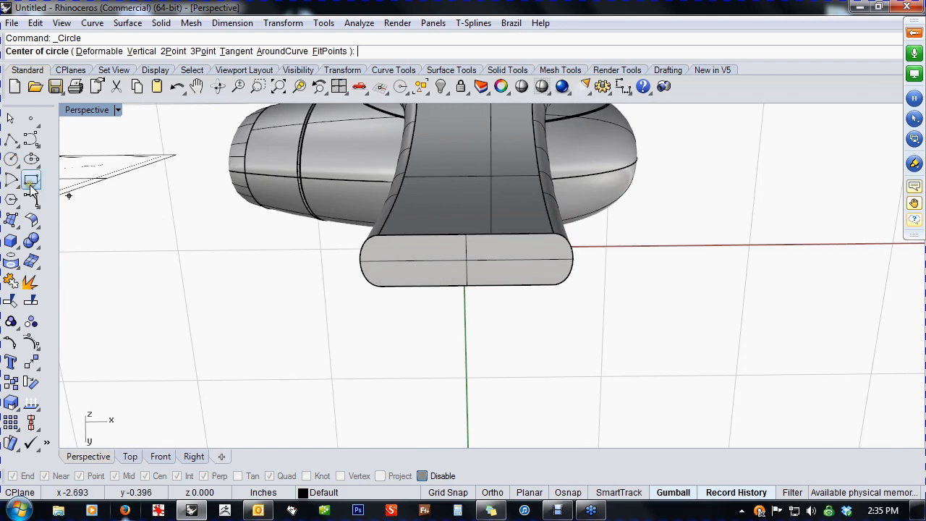
click(32, 241)
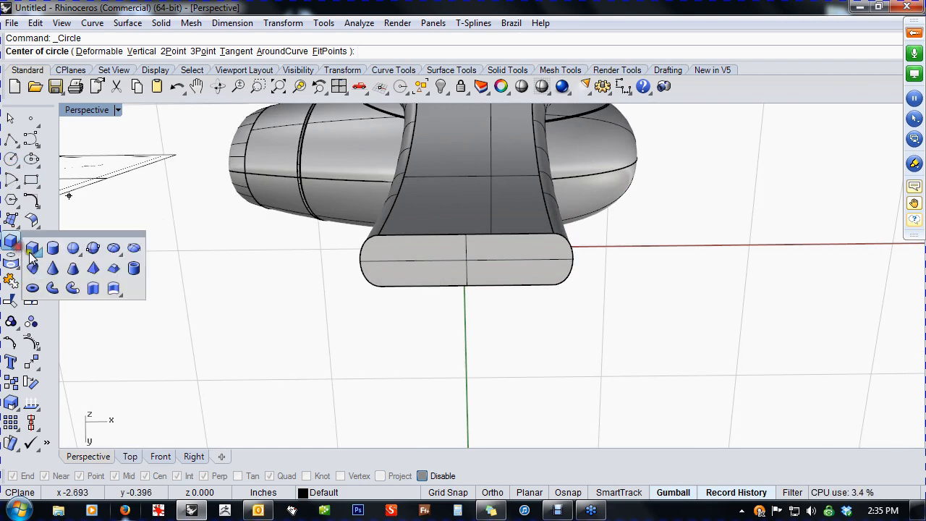
click(47, 248)
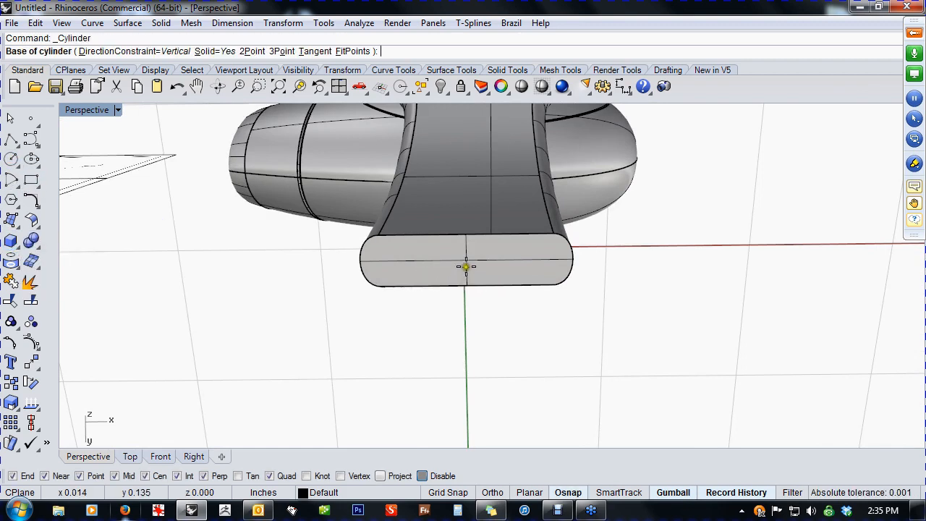
click(568, 492)
click(630, 494)
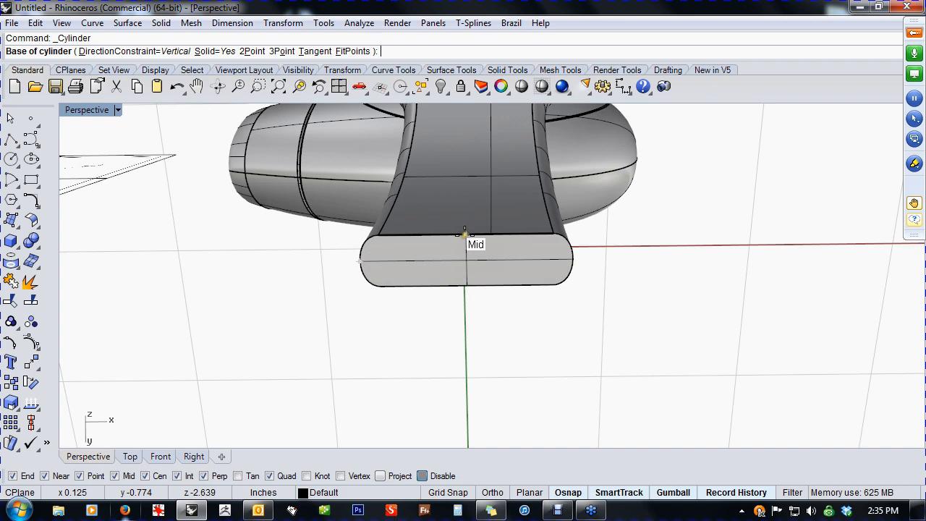
click(465, 259)
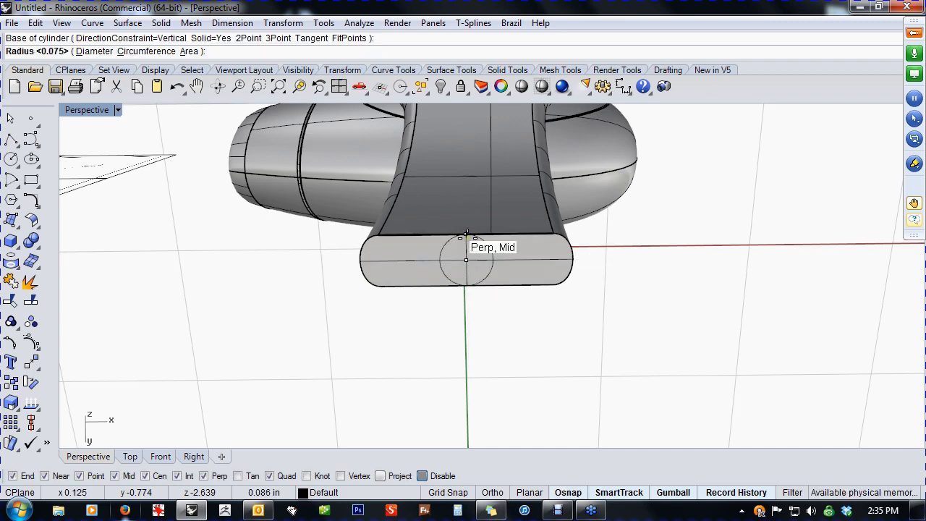
click(467, 235)
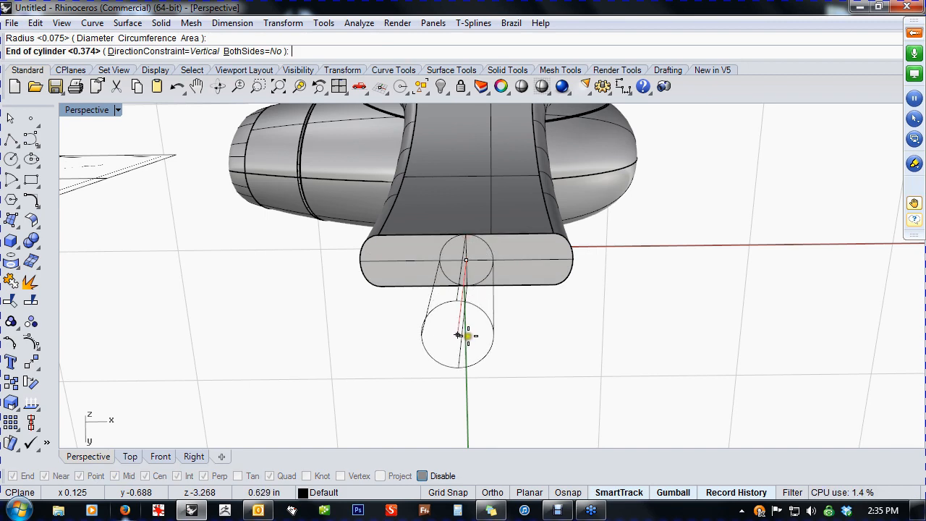
click(451, 387)
Move the new cylinder about 1.04 in straight down, away from the handle's end
right_drag(475, 342, 464, 246)
scroll(451, 340, up, 4)
click(446, 286)
drag(458, 231, 446, 403)
right_drag(490, 415, 446, 388)
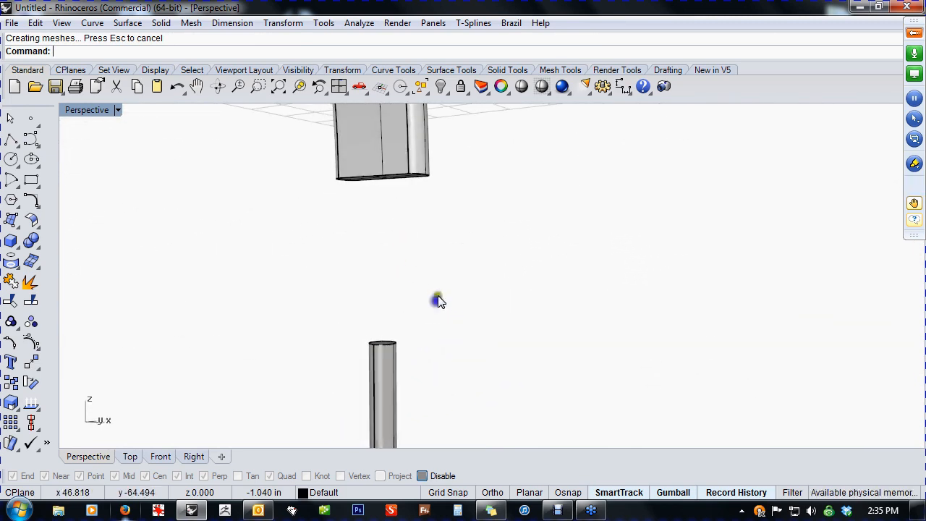
Extract the handle's bottom face and the lower cylinder's top face as separate surfaces
right_drag(418, 281, 379, 179)
middle_click(379, 179)
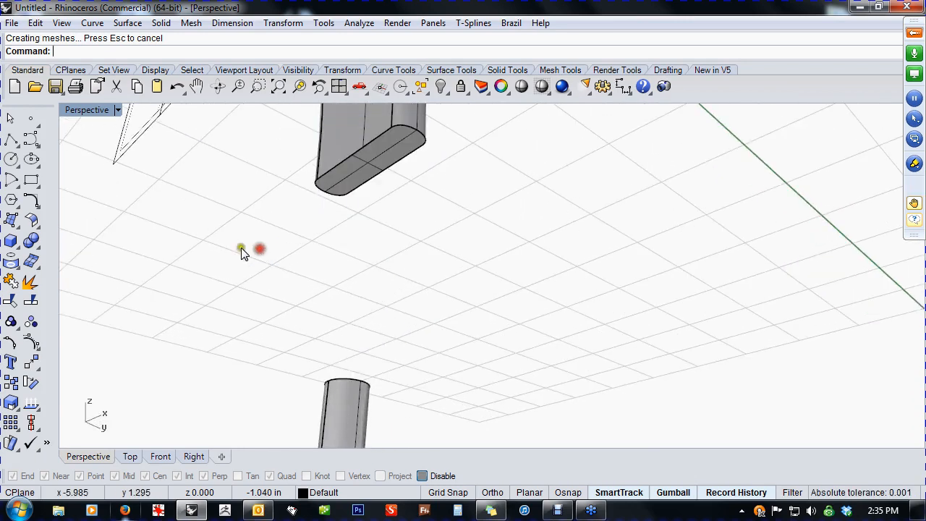
right_click(28, 287)
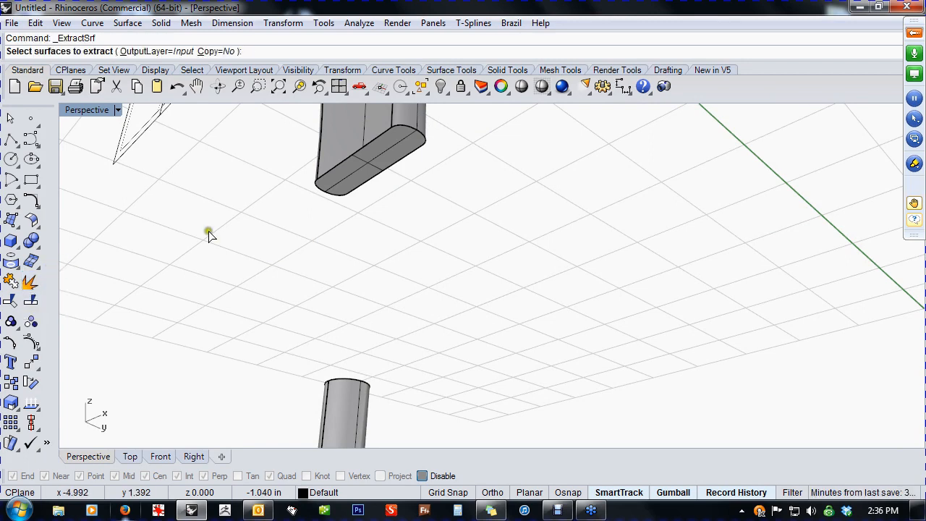
click(350, 185)
right_drag(399, 209, 369, 330)
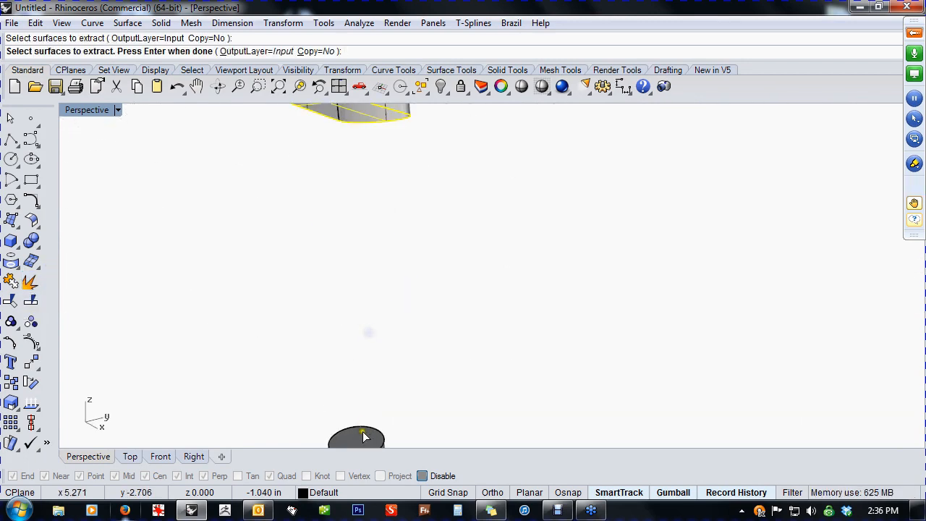
click(364, 438)
right_drag(364, 437, 389, 290)
right_click(389, 290)
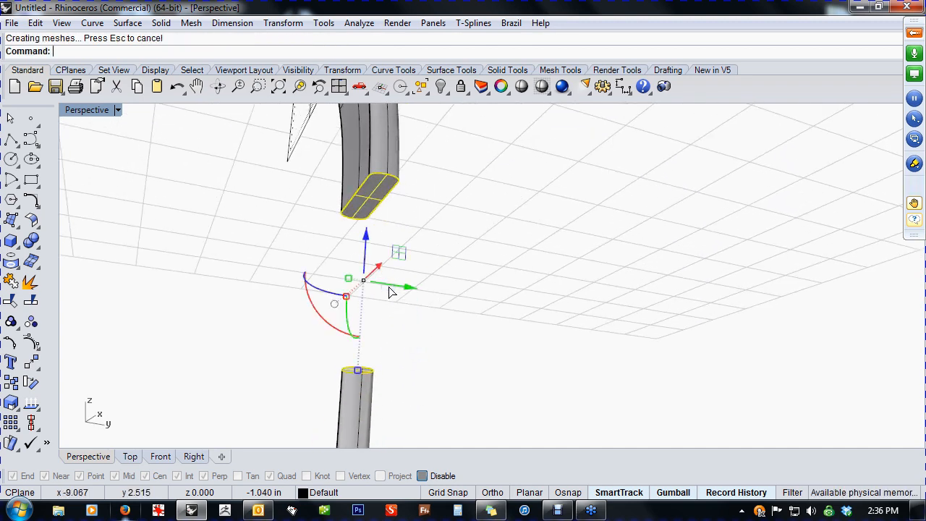
Delete the two extracted end faces and start a surface blend between the handle's open bottom edge and the cylinder's open top edge
key(Delete)
right_drag(408, 270, 438, 370)
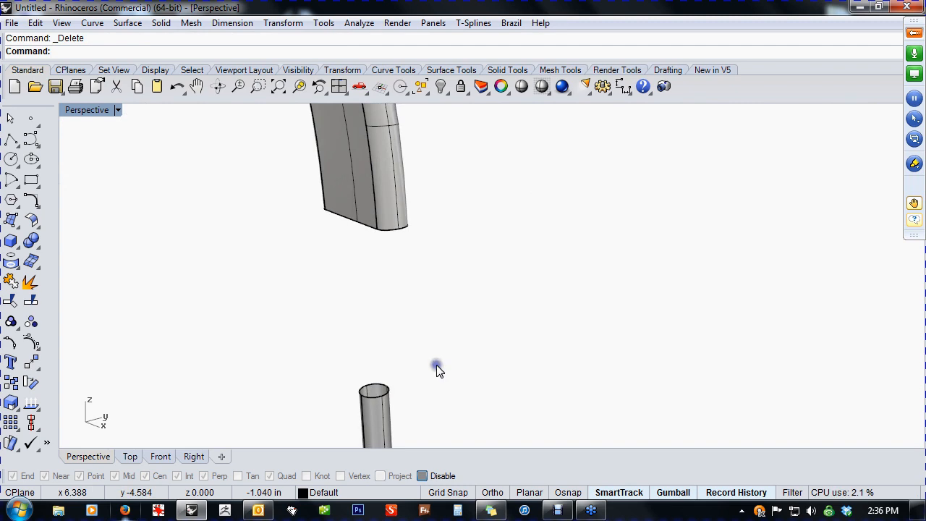
click(38, 229)
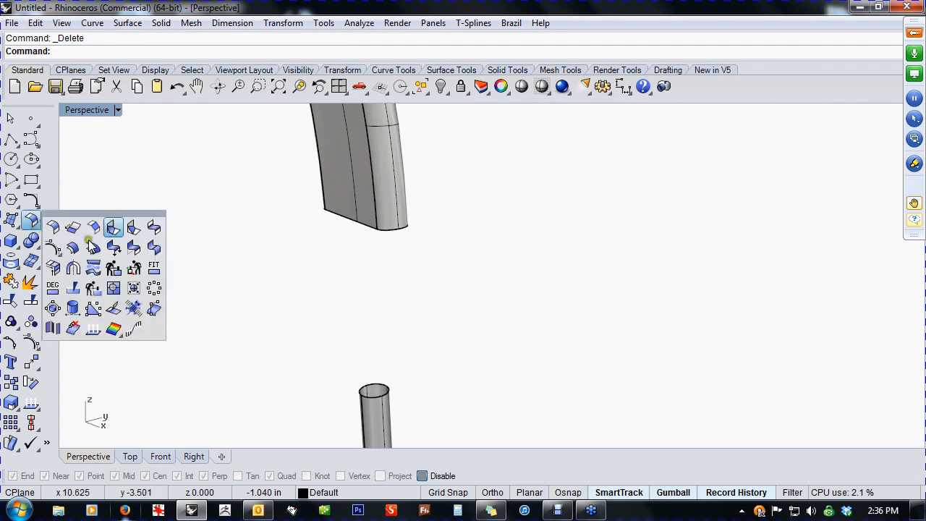
click(154, 228)
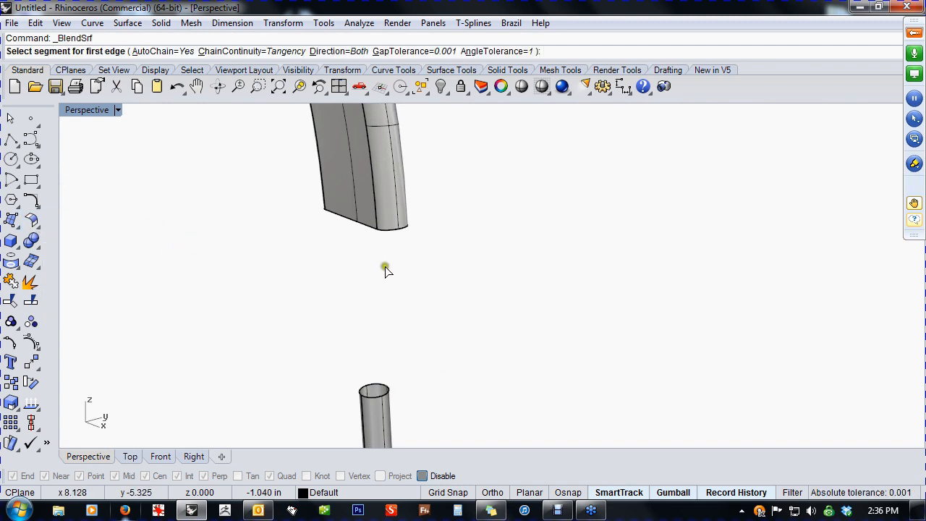
click(389, 233)
click(367, 382)
right_click(430, 382)
Reposition the blend's seam points on the handle and cylinder edges so they line up along the middle of the flat face
right_drag(495, 380, 506, 350)
click(416, 196)
right_drag(391, 210, 421, 336)
click(423, 258)
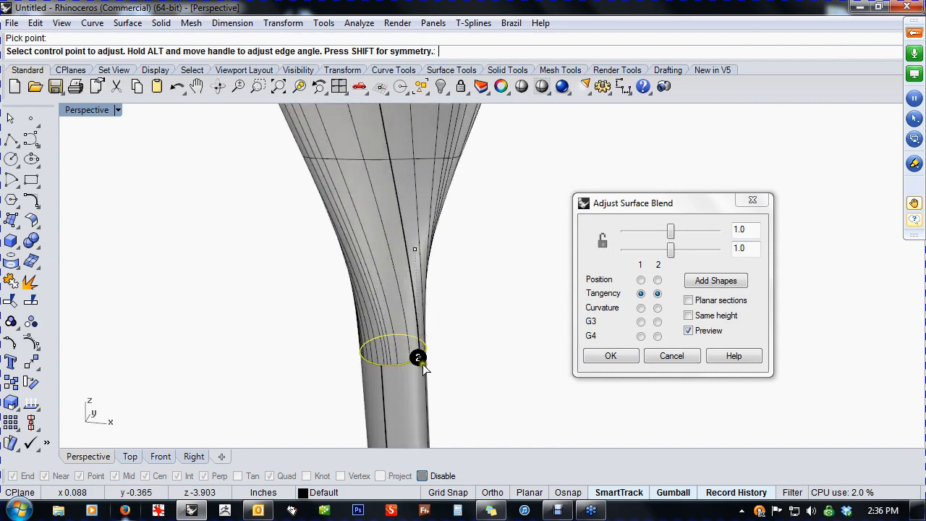
click(418, 354)
click(381, 372)
right_drag(382, 372, 488, 345)
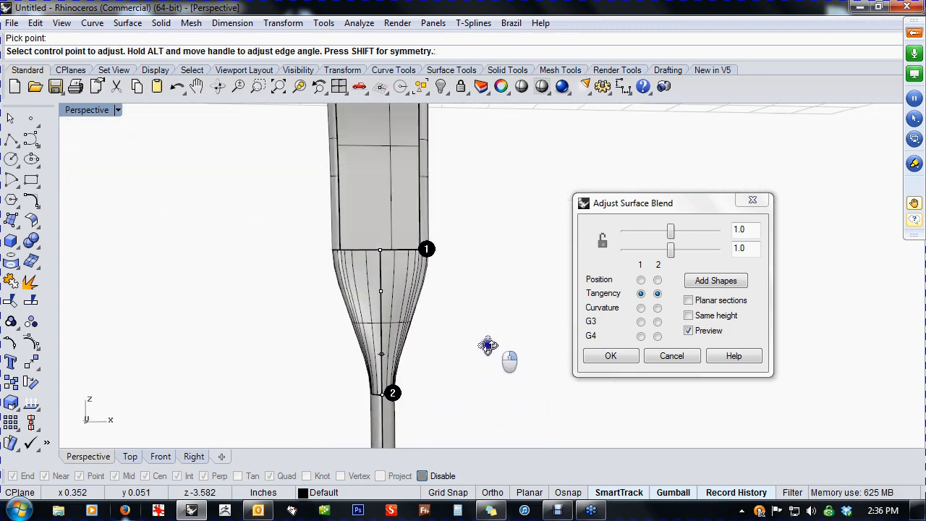
right_drag(542, 338, 459, 333)
Set the blend's bulge to about 0.64 at the handle edge and 1.69 at the cylinder edge, and create the surface
drag(671, 230, 724, 259)
drag(702, 262, 690, 263)
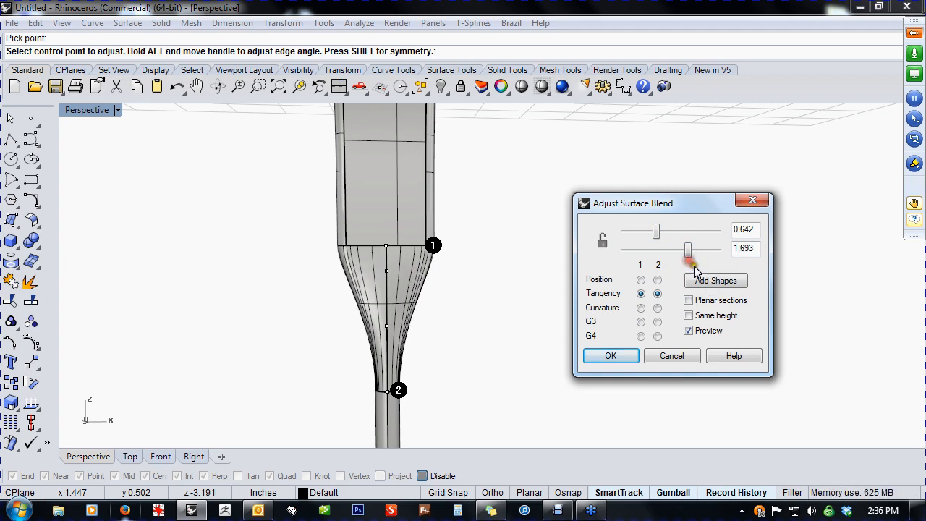
click(612, 357)
Rebuild the blend surface with 49 U points and 15 V points at degree 3 in both directions, deleting the input
right_drag(527, 366, 374, 365)
scroll(325, 336, up, 6)
right_drag(330, 319, 356, 346)
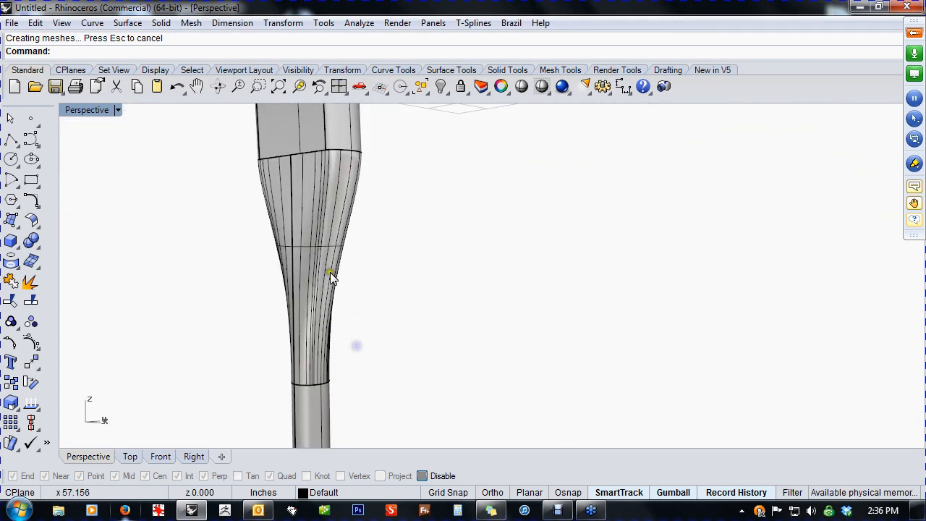
right_drag(328, 312, 491, 338)
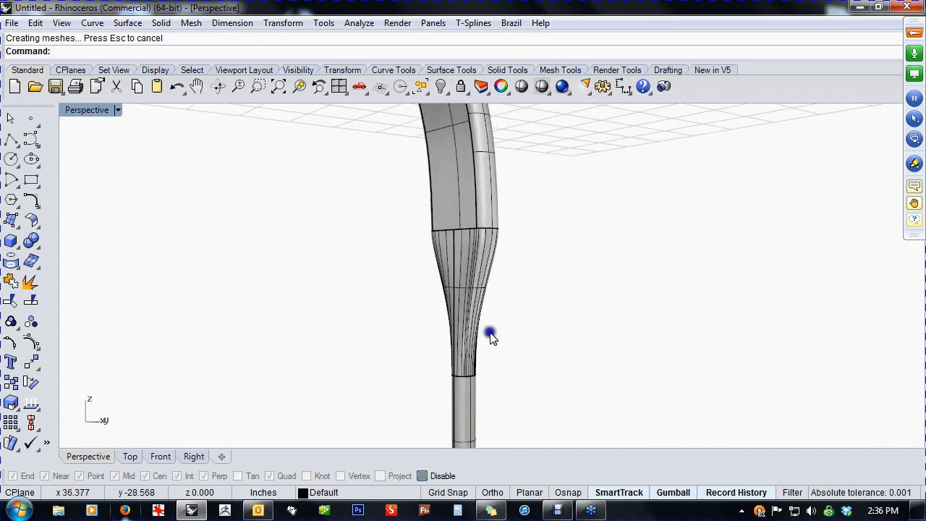
mouse_move(507, 283)
right_down()
mouse_move(656, 256)
mouse_move(664, 331)
mouse_move(613, 307)
mouse_move(606, 248)
mouse_move(582, 332)
mouse_move(548, 268)
right_up()
right_drag(600, 287, 511, 311)
scroll(520, 321, up, 7)
right_click(513, 323)
click(474, 321)
key(Return)
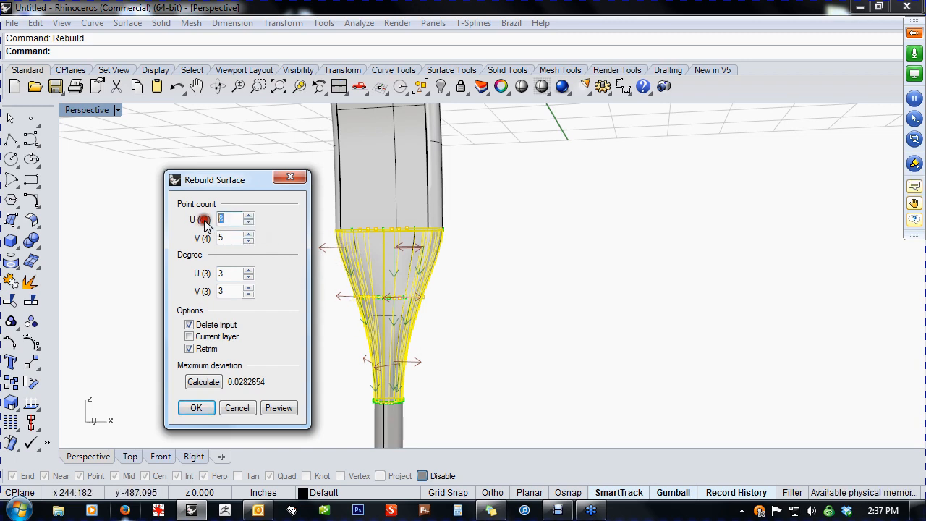
text(49)
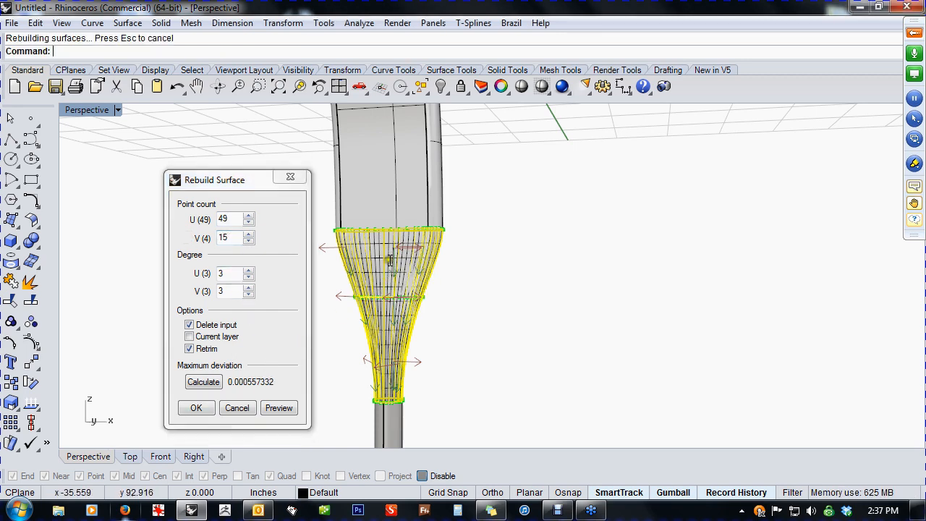
click(197, 409)
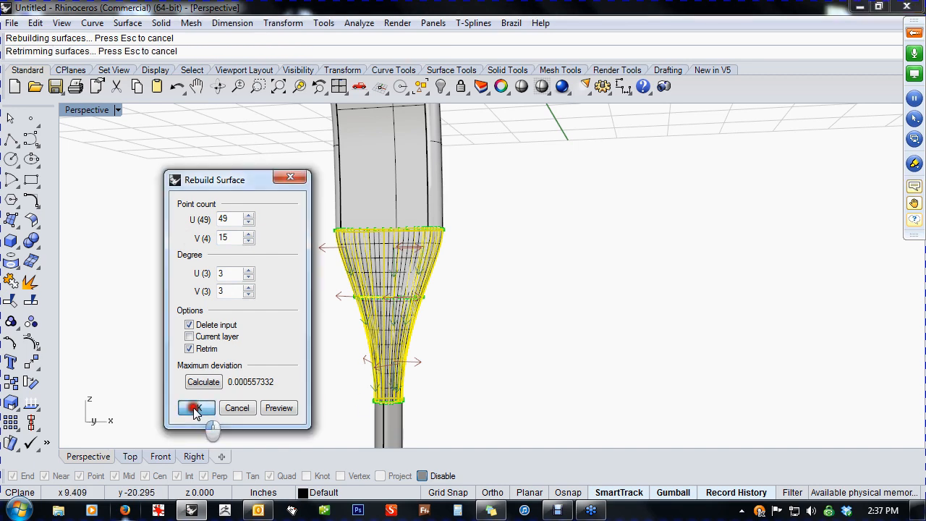
Turn on the rebuilt blend's control points and view it from the front
middle_click(253, 357)
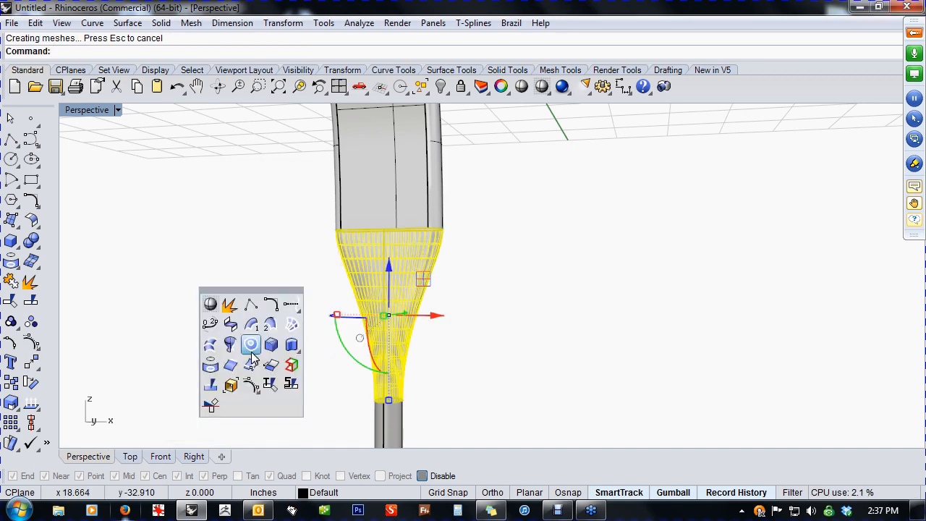
click(253, 384)
right_drag(353, 336, 377, 340)
text(f)
right_click(424, 291)
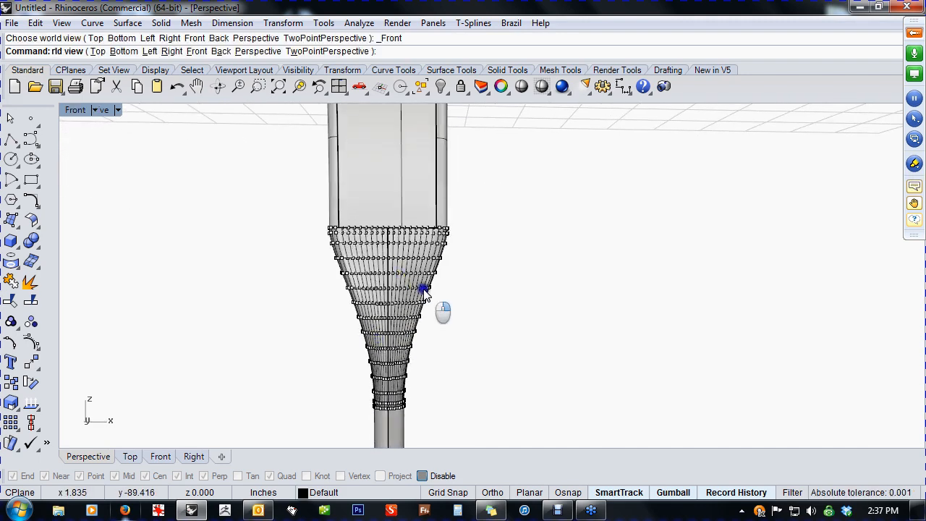
right_drag(447, 289, 523, 278)
Select every second horizontal row of control points down the blend surface, six rows in total
drag(291, 203, 576, 212)
drag(313, 246, 556, 264)
drag(320, 297, 544, 319)
drag(338, 351, 522, 375)
right_drag(529, 392, 535, 322)
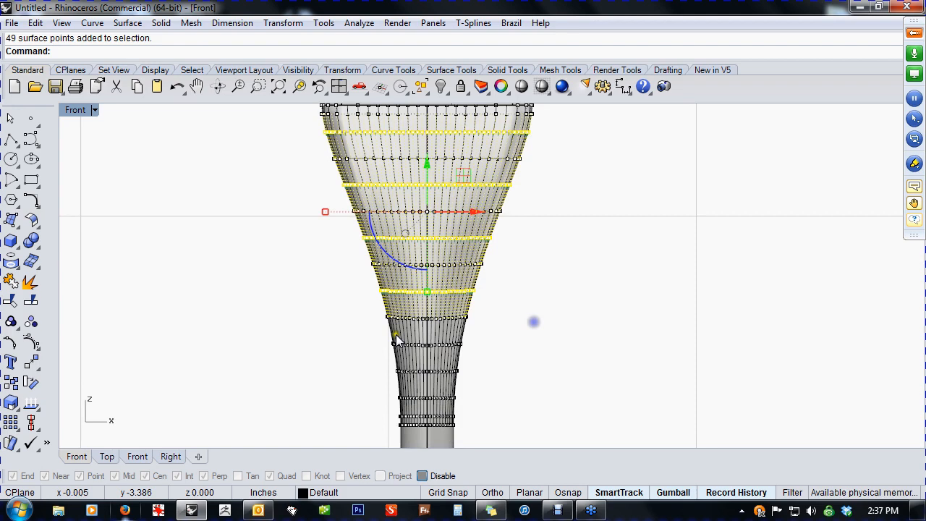
shift+drag(406, 340, 532, 356)
shift+drag(361, 385, 494, 401)
scroll(517, 377, down, 3)
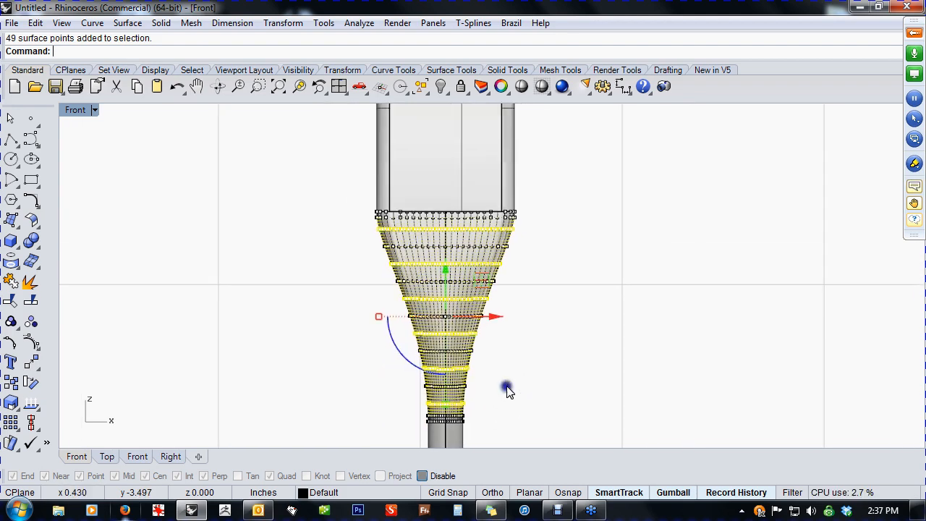
Scale the selected control-point rows inward horizontally in both directions to form ridges along the flex section
text(p)
right_click(496, 376)
right_drag(498, 377, 511, 399)
scroll(482, 355, up, 5)
right_drag(511, 395, 492, 360)
scroll(464, 313, up, 3)
drag(487, 312, 464, 312)
right_drag(349, 325, 474, 324)
drag(270, 324, 309, 326)
mouse_move(308, 326)
right_down()
mouse_move(565, 351)
mouse_move(566, 368)
mouse_move(579, 327)
mouse_move(522, 306)
mouse_move(535, 331)
mouse_move(493, 323)
mouse_move(495, 338)
right_up()
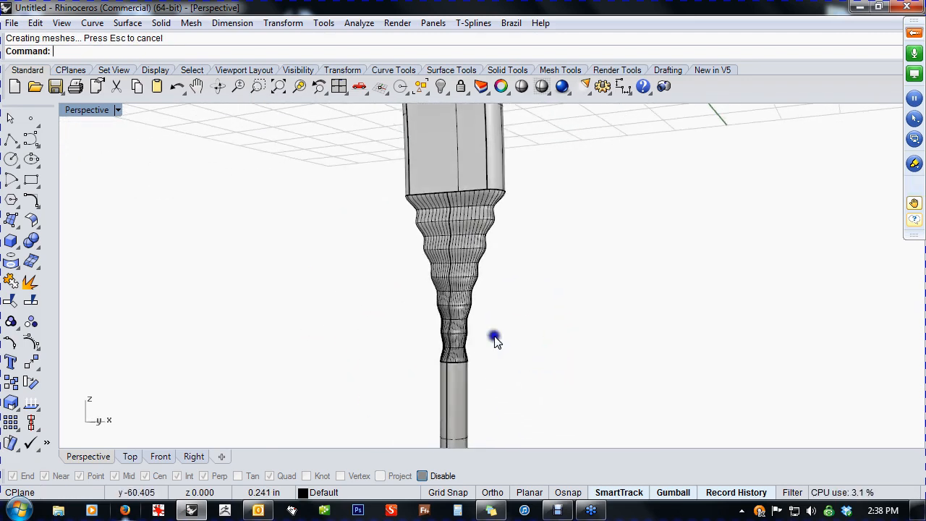
Examine the ridged cord transition and the whole hair dryer in a shaded preview without wires
click(521, 88)
right_drag(528, 300, 485, 339)
scroll(506, 345, down, 5)
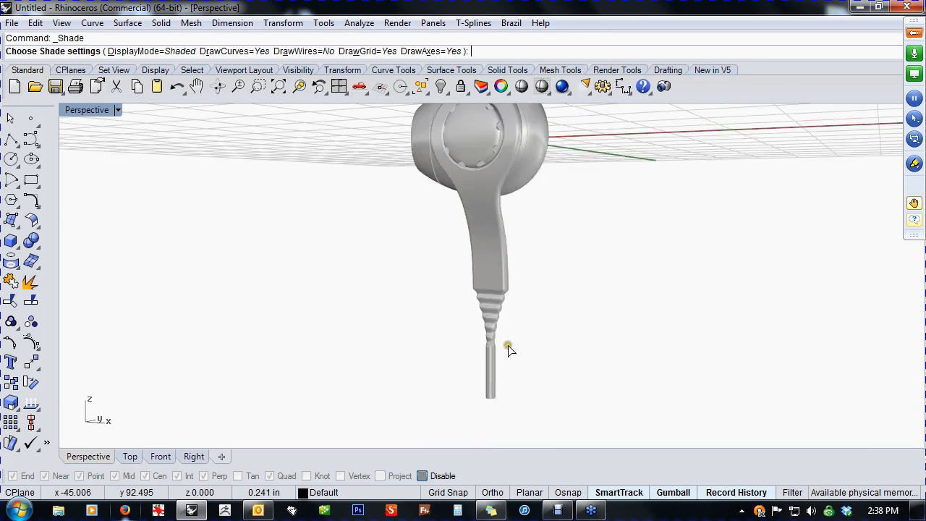
scroll(538, 347, down, 1)
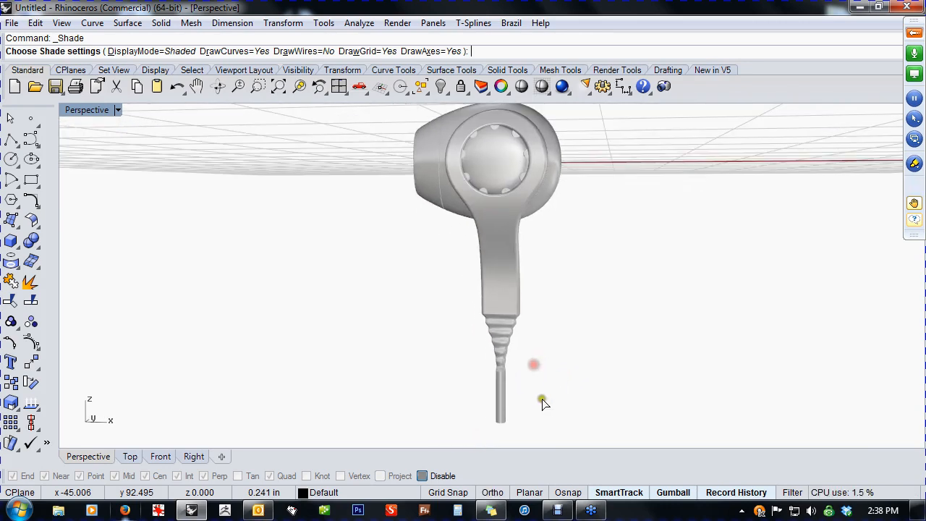
key(Return)
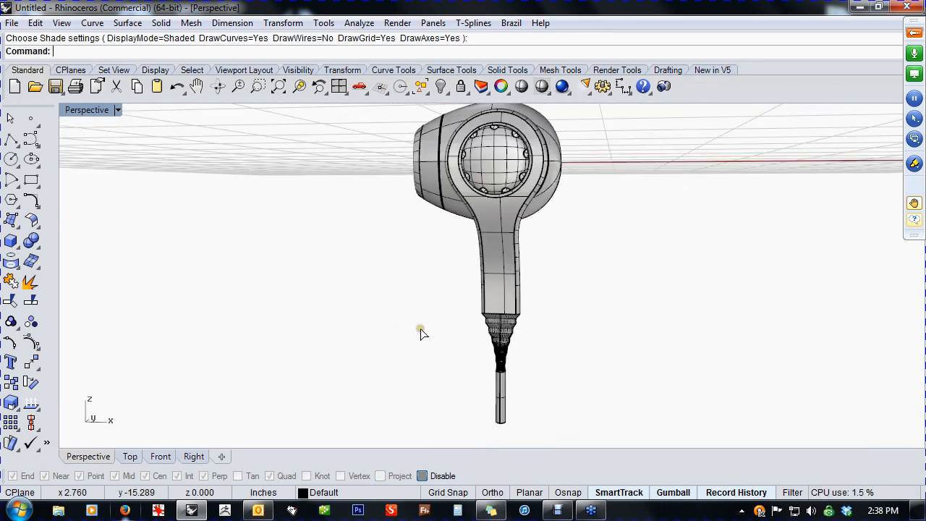
Join the ridged transition surface with the handle and the cord cylinder
scroll(494, 357, up, 3)
click(501, 353)
scroll(507, 355, up, 1)
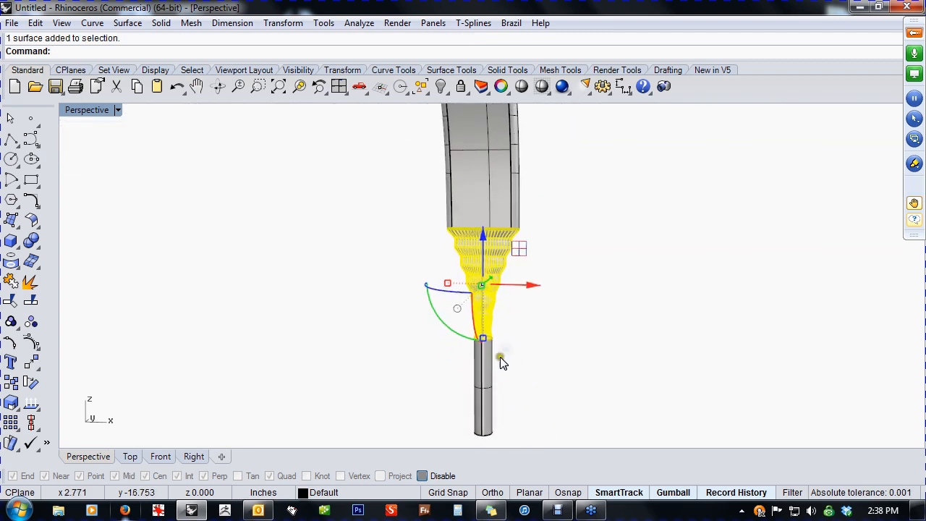
shift+click(496, 217)
shift+click(482, 378)
right_click(506, 370)
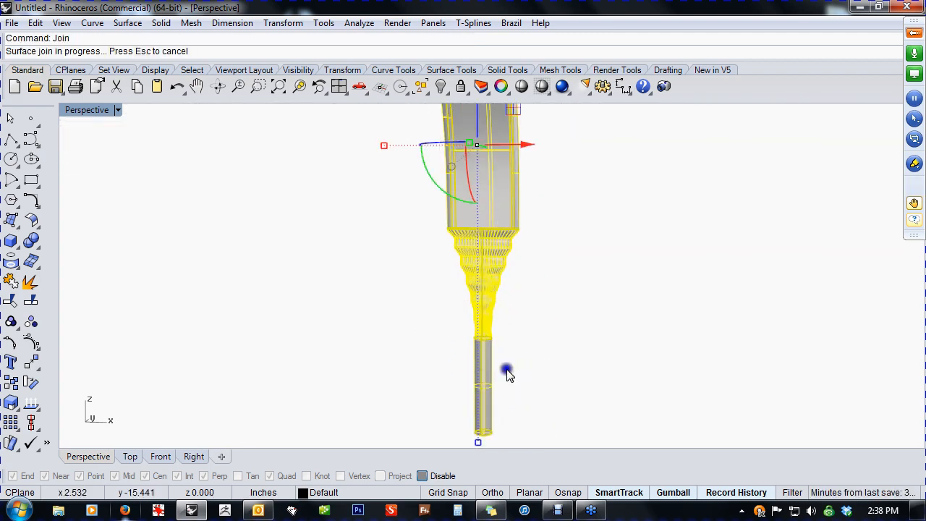
click(519, 382)
Set the Perspective view's construction plane to World Top
scroll(513, 369, down, 5)
right_drag(502, 350, 554, 259)
scroll(479, 374, up, 4)
scroll(479, 375, up, 2)
shift+right_drag(479, 374, 480, 333)
scroll(479, 297, up, 3)
shift+right_drag(479, 296, 464, 335)
scroll(467, 341, down, 2)
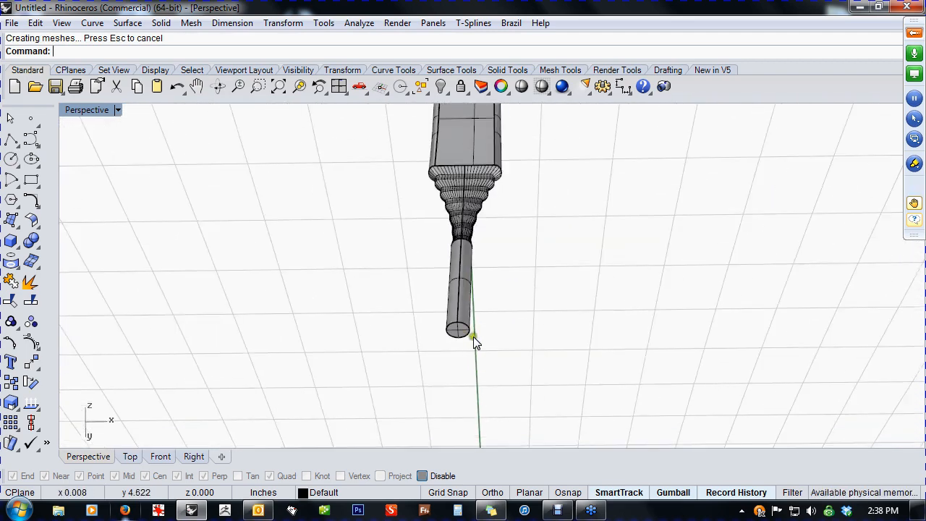
scroll(466, 351, up, 2)
middle_click(457, 351)
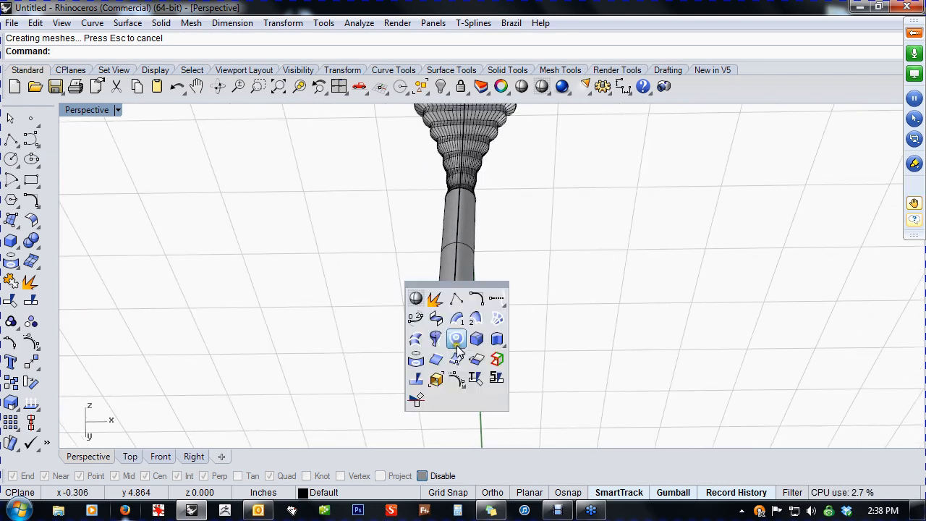
click(550, 312)
scroll(524, 327, down, 2)
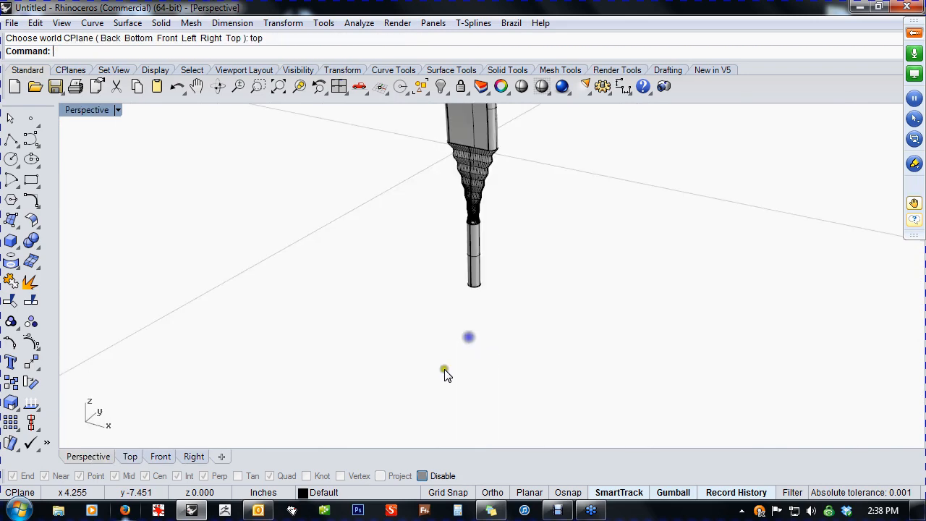
Extract the bottom cap of the cord cylinder as a separate surface and delete it
right_drag(445, 374, 538, 330)
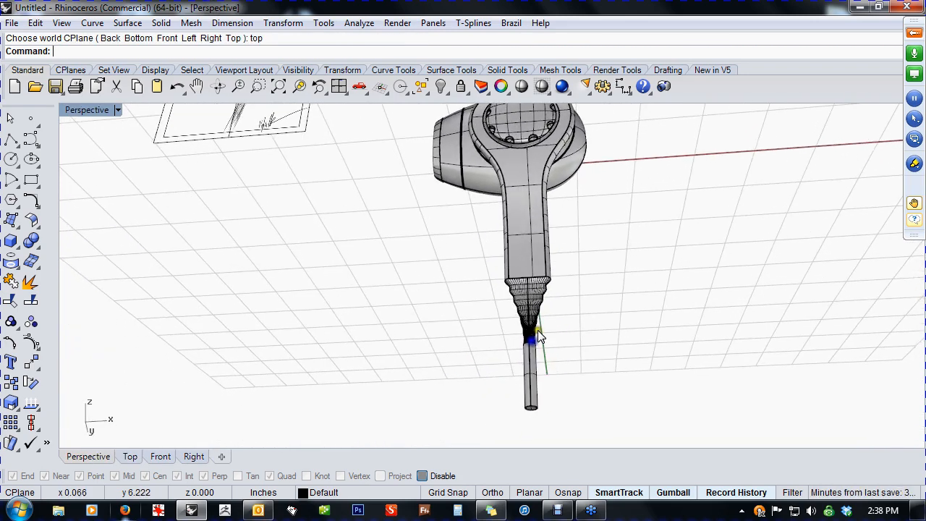
scroll(507, 397, up, 8)
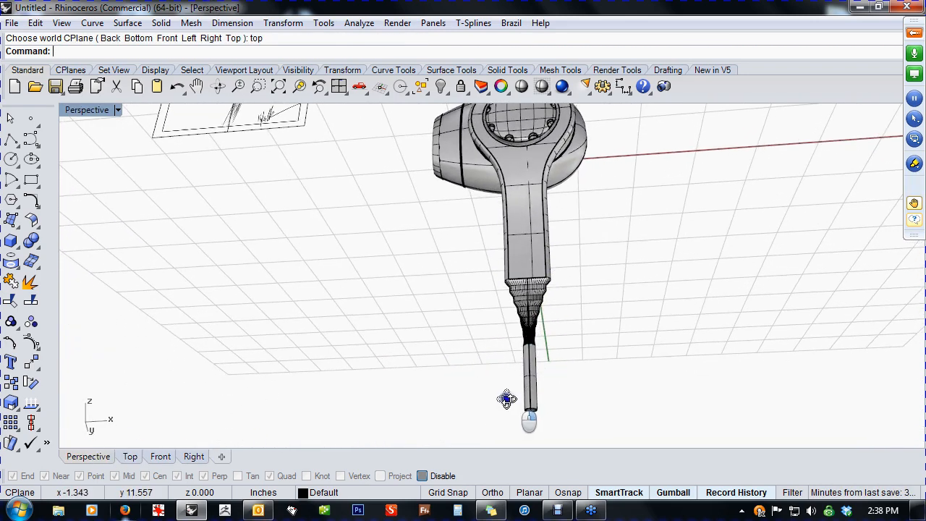
scroll(519, 343, down, 2)
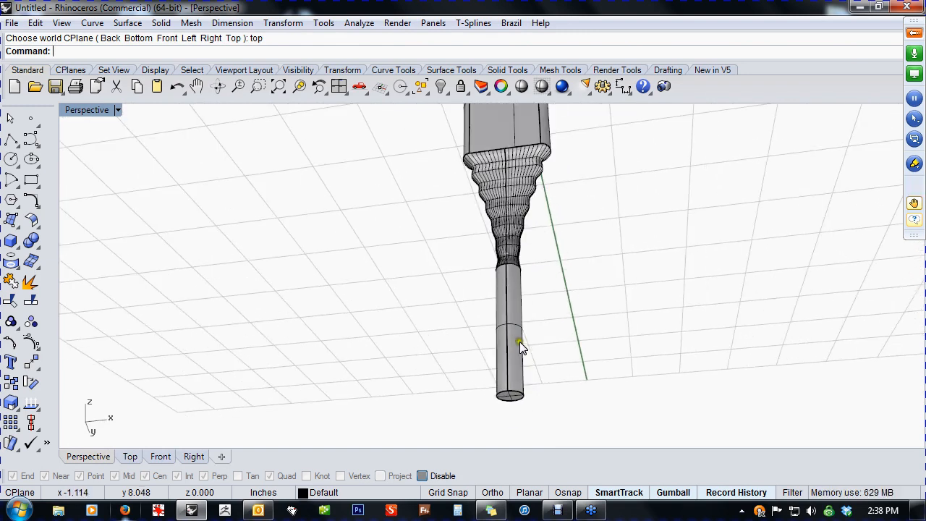
scroll(523, 362, up, 5)
right_drag(541, 333, 529, 355)
middle_click(528, 354)
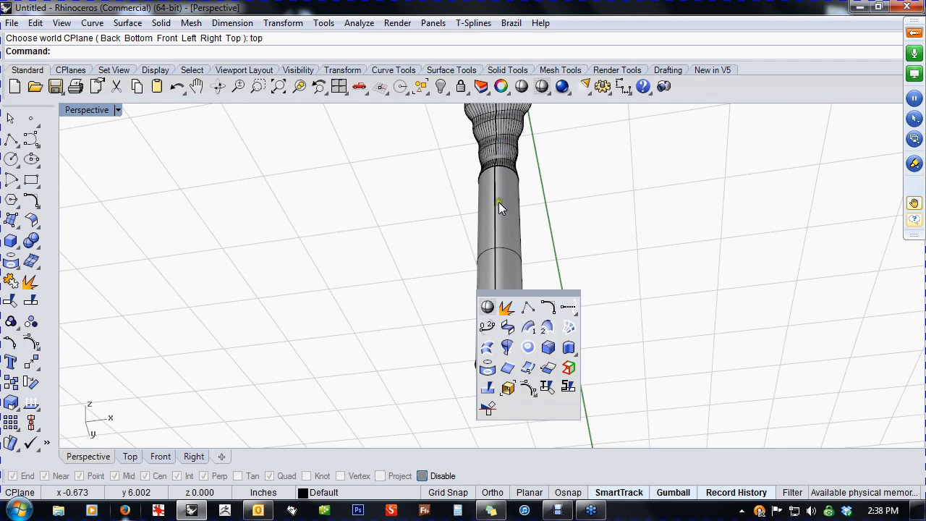
right_drag(618, 265, 582, 285)
middle_click(524, 373)
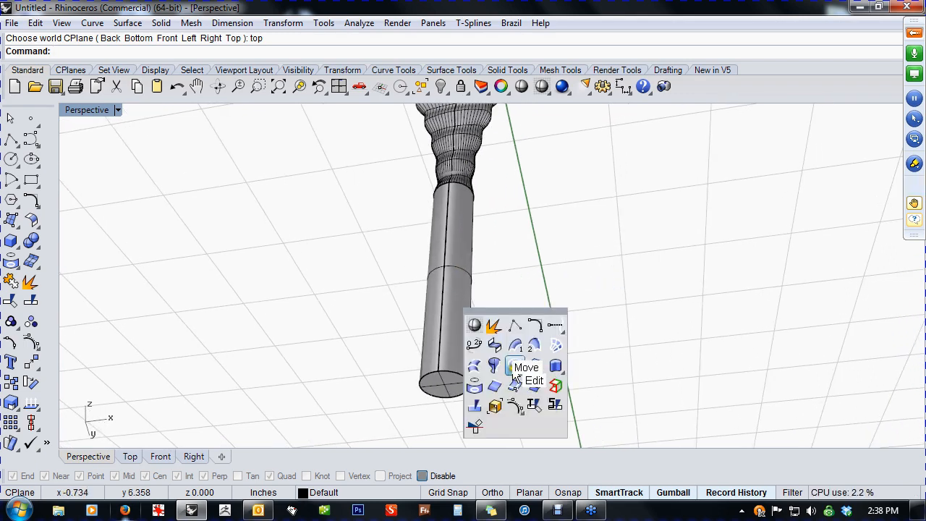
click(494, 328)
click(443, 390)
right_drag(503, 382, 500, 382)
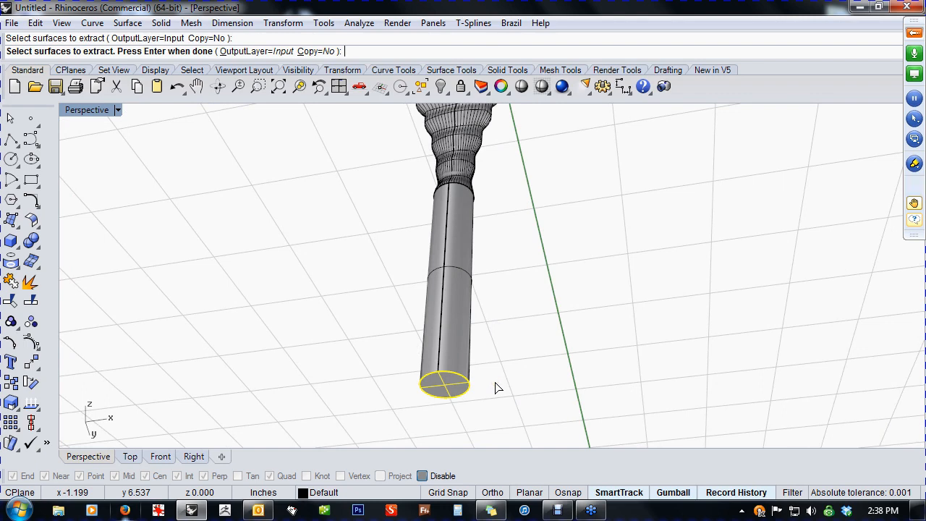
right_click(495, 389)
key(Delete)
Start a degree-3 control-point curve at the centre of the cord cylinder's open bottom end
right_drag(395, 407, 301, 352)
click(30, 140)
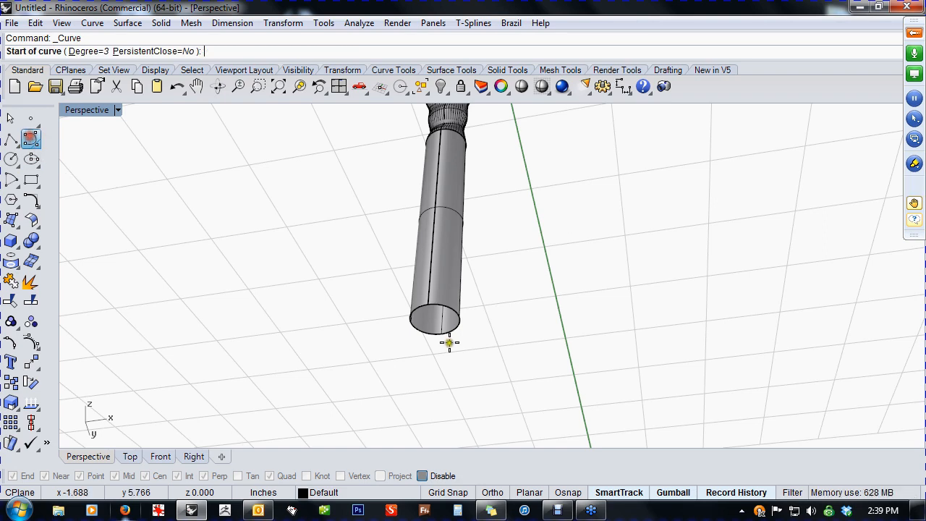
scroll(434, 330, up, 2)
click(415, 322)
scroll(414, 322, down, 2)
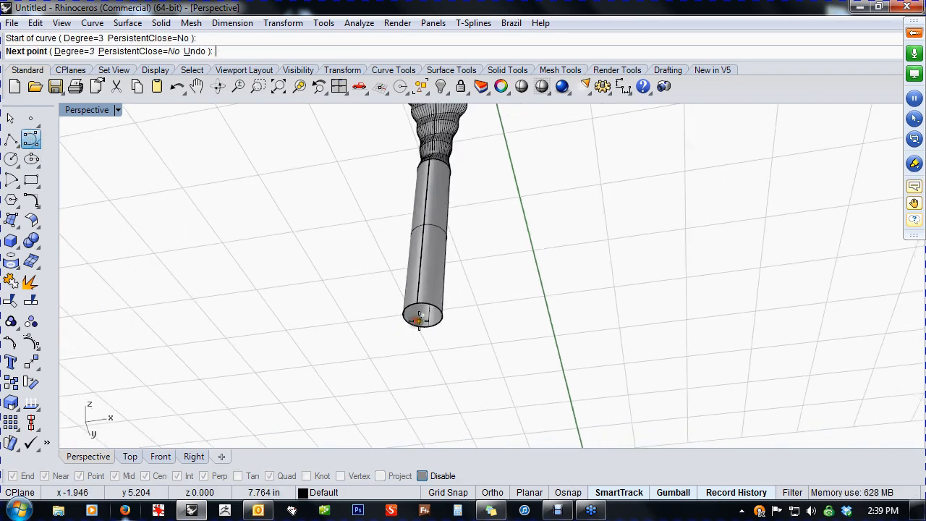
In the Front view, continue the curve straight down from the cord, bend it back in an S shape toward negative X and finish it
key(ctrl+F2)
scroll(422, 337, down, 3)
right_drag(446, 348, 459, 258)
scroll(459, 258, down, 5)
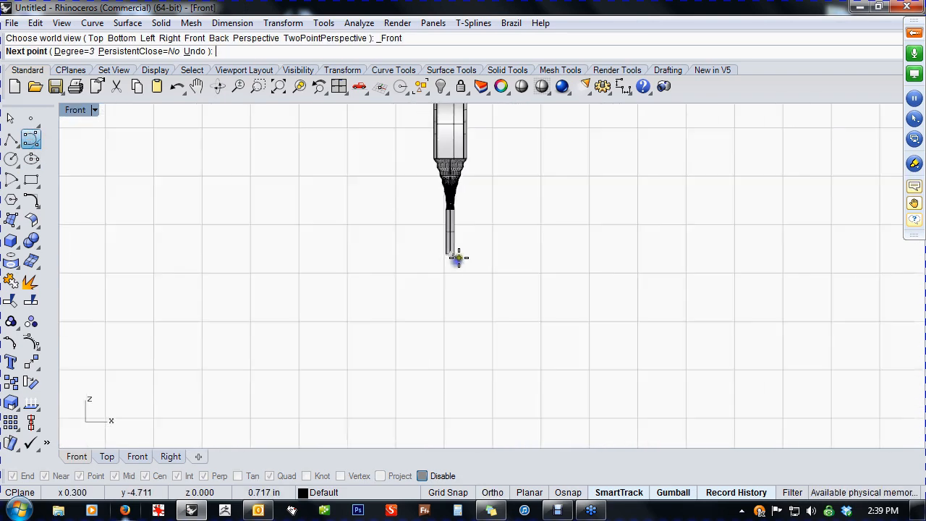
scroll(457, 296, down, 3)
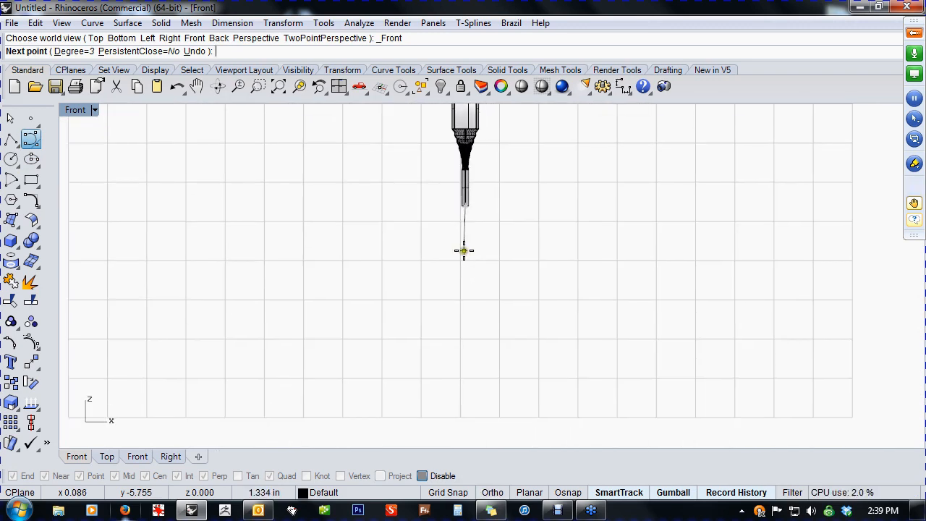
click(465, 227)
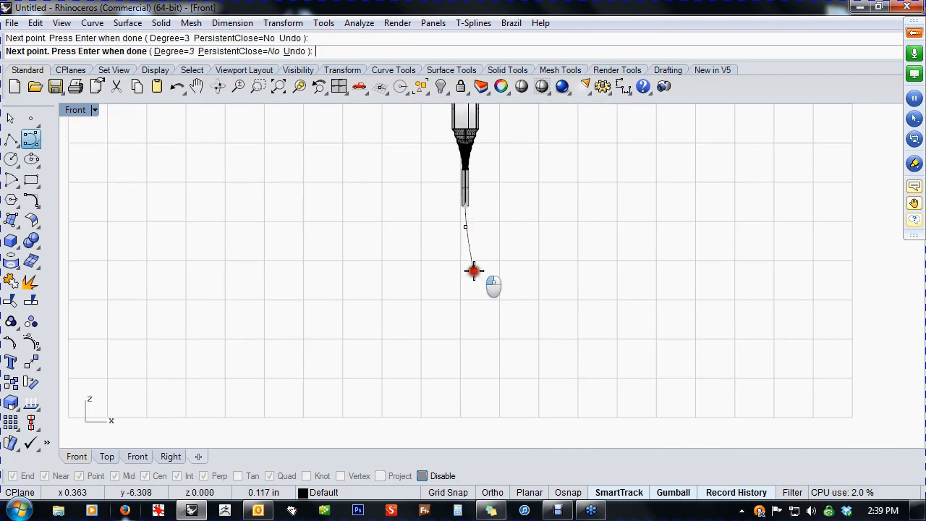
click(473, 268)
click(491, 305)
click(480, 352)
click(443, 388)
click(357, 398)
click(265, 405)
right_drag(180, 381, 436, 311)
click(232, 398)
scroll(250, 368, down, 2)
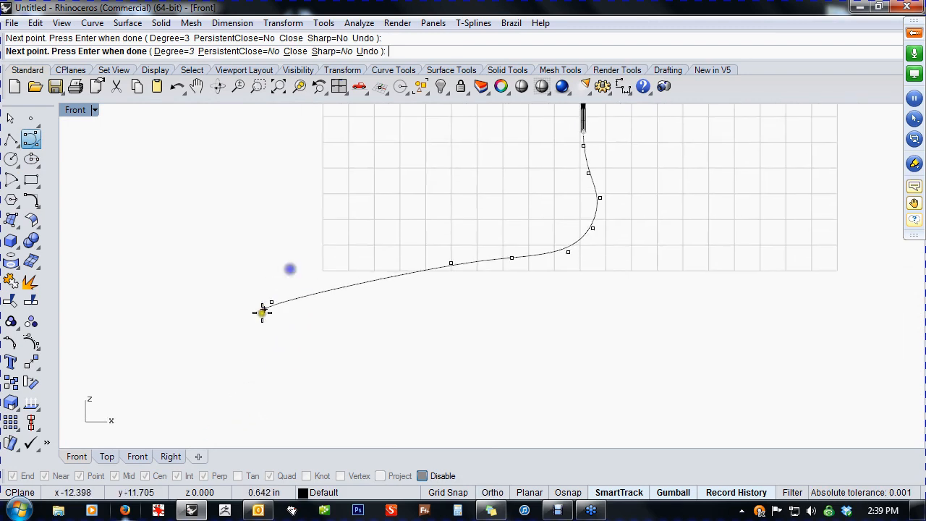
right_click(231, 429)
scroll(325, 384, down, 2)
scroll(381, 399, up, 5)
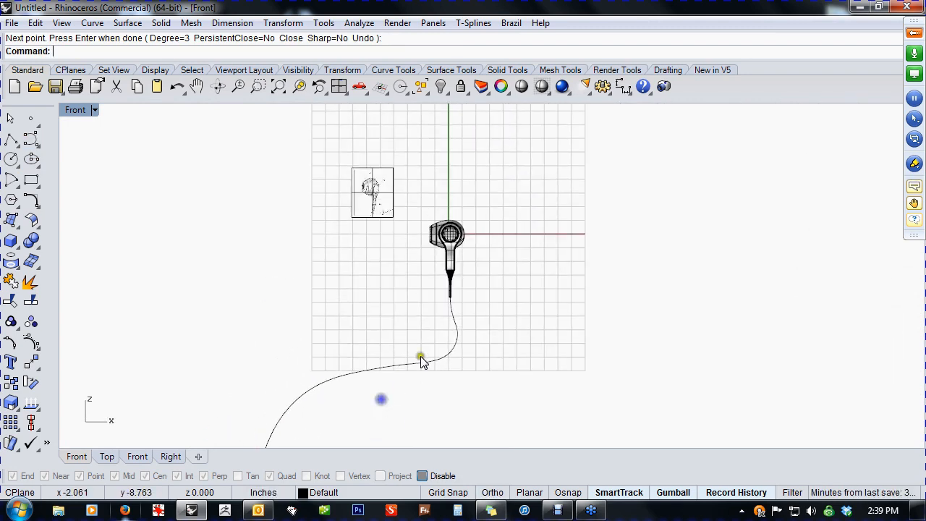
Sweep the cord cylinder's open bottom edge along the drawn curve with Sweep1 in the Perspective view
right_click(477, 292)
right_drag(510, 240, 512, 164)
scroll(509, 200, up, 6)
scroll(490, 240, up, 4)
scroll(490, 244, up, 1)
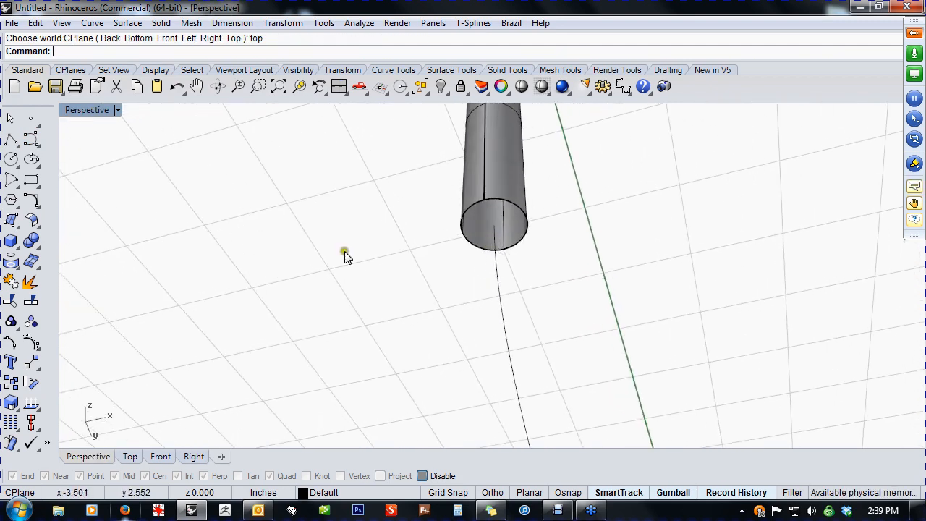
click(16, 227)
click(133, 269)
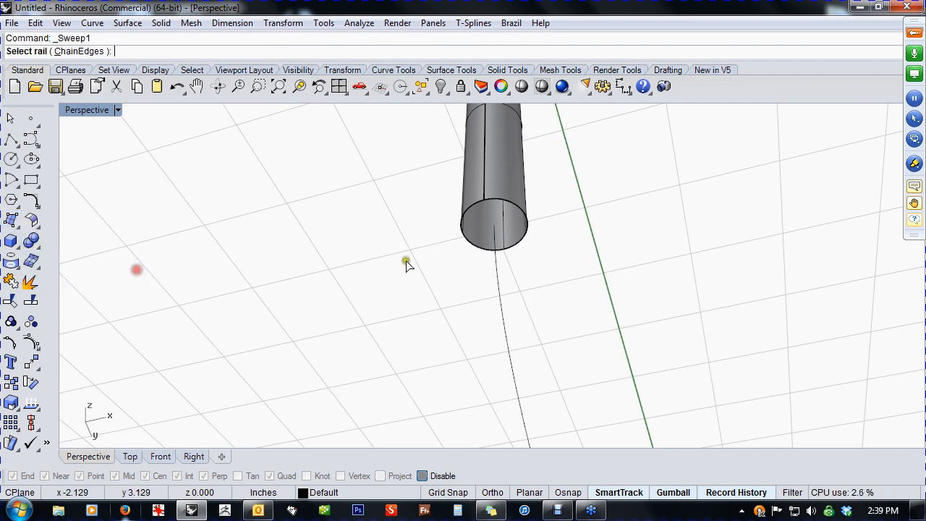
click(492, 273)
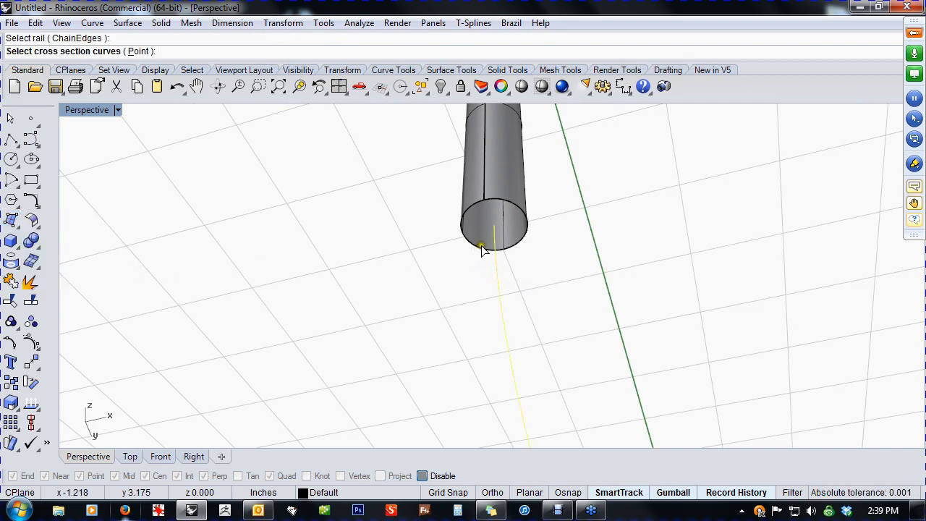
click(481, 246)
scroll(415, 290, down, 5)
key(Return)
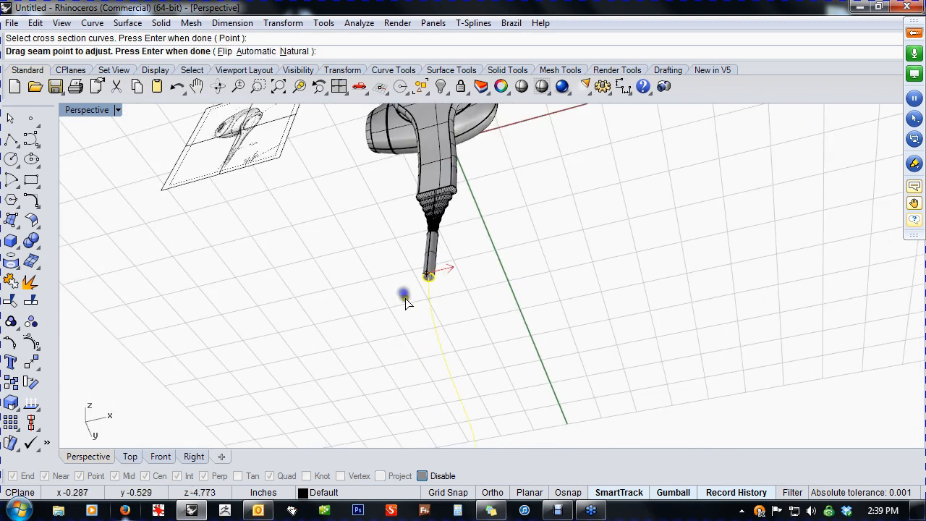
right_click(406, 308)
click(173, 463)
Join the swept cord surface to the polysurface of the handle and cord cylinder
right_drag(316, 312, 343, 403)
drag(459, 329, 389, 263)
text(j)
right_click(387, 345)
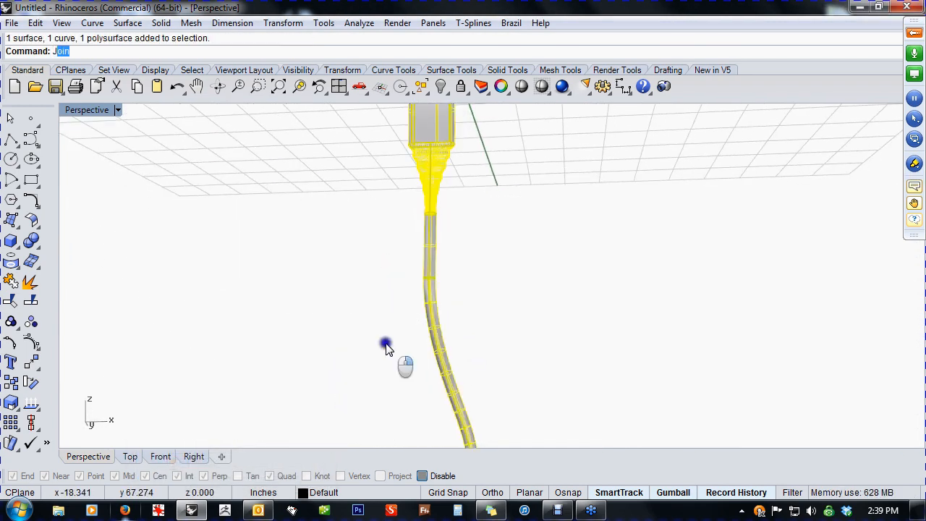
click(380, 353)
scroll(380, 354, down, 6)
shift+right_drag(380, 355, 469, 385)
scroll(469, 384, down, 3)
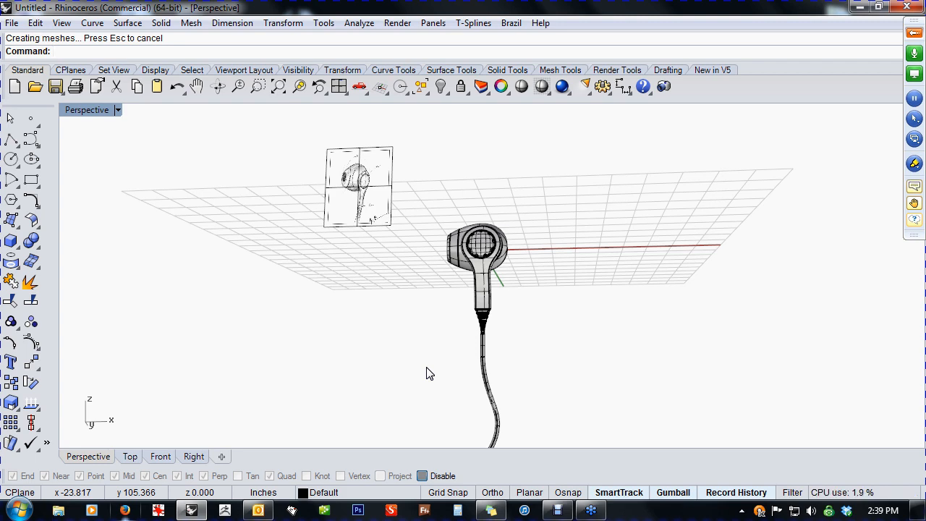
Examine the hair dryer with its new cord in a shaded preview without wires
right_drag(409, 316, 492, 335)
scroll(450, 200, up, 6)
right_drag(490, 233, 521, 277)
click(522, 92)
mouse_move(471, 318)
right_down()
mouse_move(614, 275)
mouse_move(530, 260)
mouse_move(227, 275)
mouse_move(277, 294)
mouse_move(415, 316)
mouse_move(556, 317)
mouse_move(595, 376)
mouse_move(634, 338)
mouse_move(676, 345)
mouse_move(550, 347)
mouse_move(548, 360)
right_up()
click(583, 343)
shift+right_drag(591, 381, 610, 357)
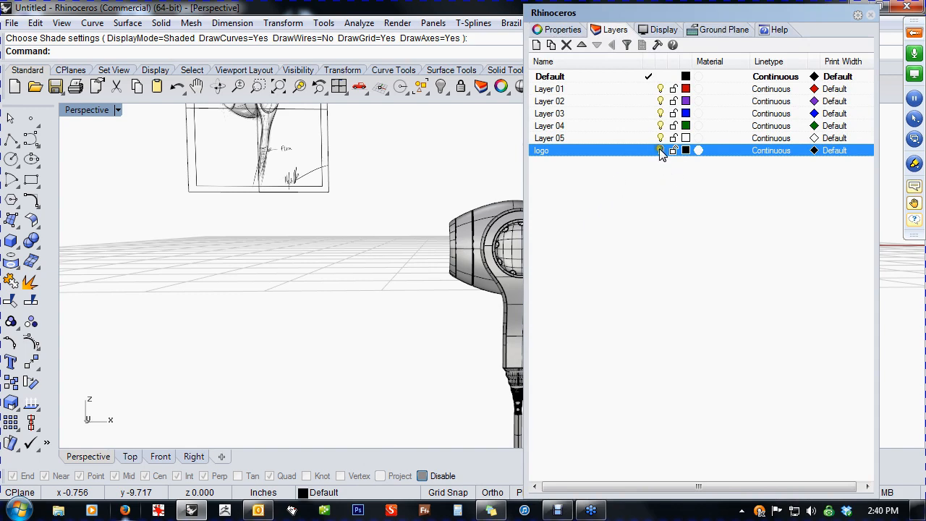
Turn on the logo layer
click(660, 149)
shift+right_drag(423, 243, 335, 263)
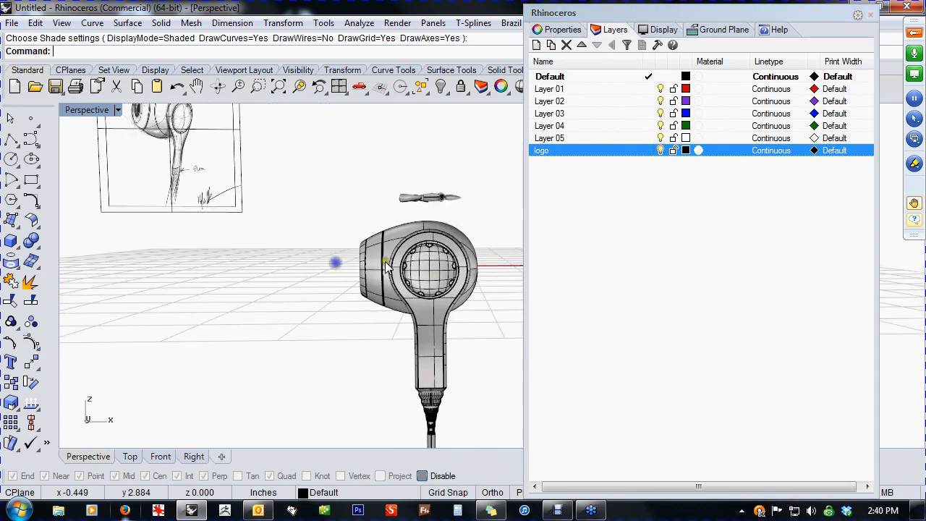
click(872, 15)
Select the logo polysurfaces above the hair dryer and rotate them 90 degrees to stand upright
right_drag(625, 151, 343, 145)
drag(326, 123, 543, 270)
right_drag(539, 275, 439, 244)
click(441, 210)
text(90)
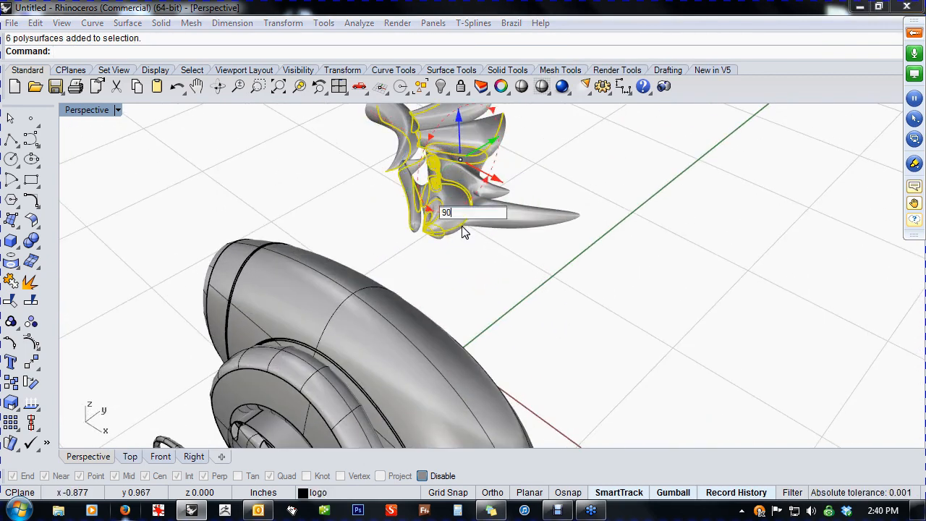
key(Return)
In the Front view, lower the logo onto the round pivot disc
key(ctrl+F2)
mouse_move(483, 226)
right_down()
mouse_move(495, 262)
mouse_move(500, 226)
right_up()
drag(504, 141, 504, 289)
scroll(484, 311, up, 3)
scroll(484, 311, down, 2)
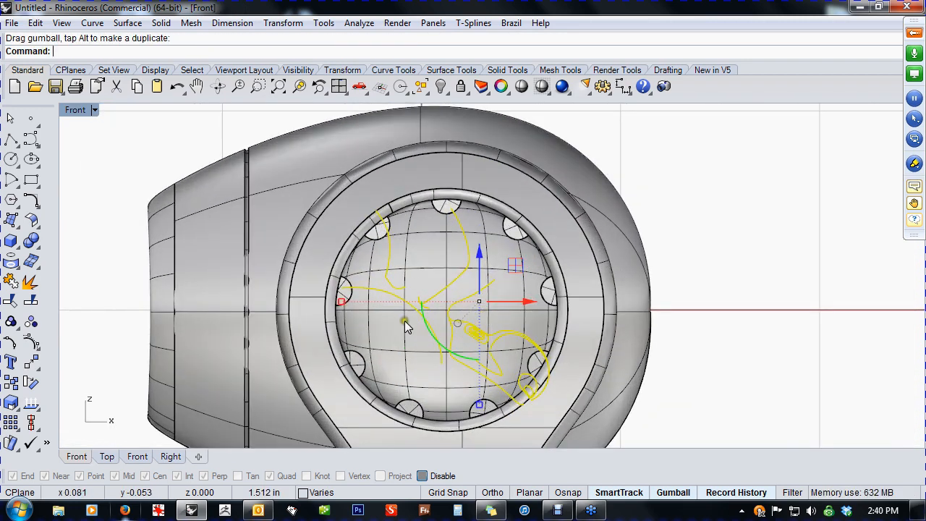
In the Perspective view, move the logo about 1.395 in along negative Y to the front of the pivot disc
key(ctrl+F4)
right_drag(514, 355, 456, 324)
drag(540, 284, 378, 315)
scroll(341, 360, up, 3)
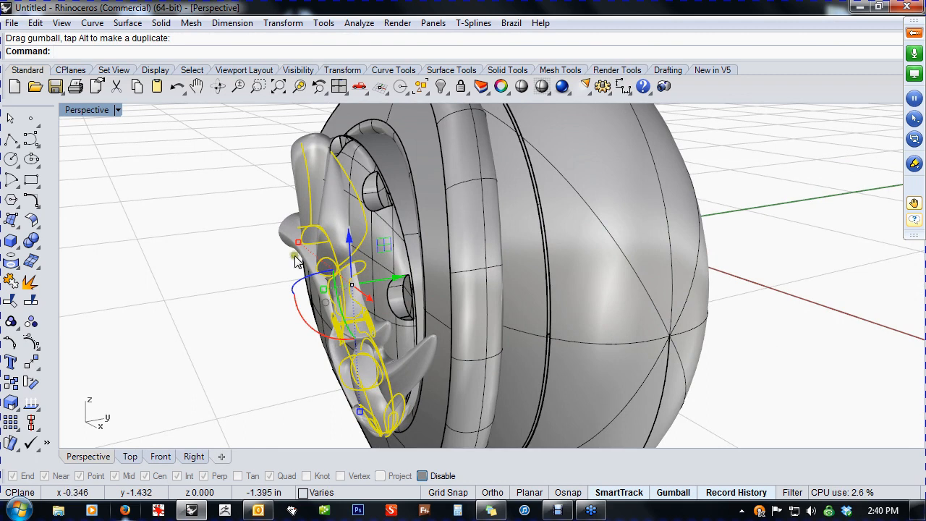
Scale the logo down to fit inside the pivot disc and shift it about 0.147 in along negative X
drag(299, 242, 309, 270)
right_drag(300, 280, 437, 290)
scroll(437, 289, down, 3)
drag(565, 268, 539, 270)
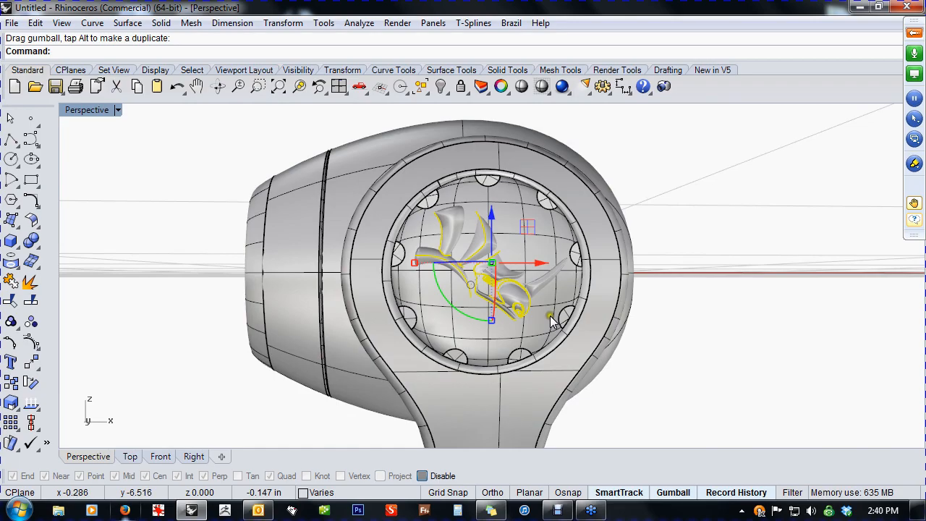
right_drag(551, 322, 461, 316)
scroll(384, 302, up, 6)
click(317, 301)
Try to unite the logo group with the hair dryer body using Boolean Union
right_drag(317, 301, 418, 265)
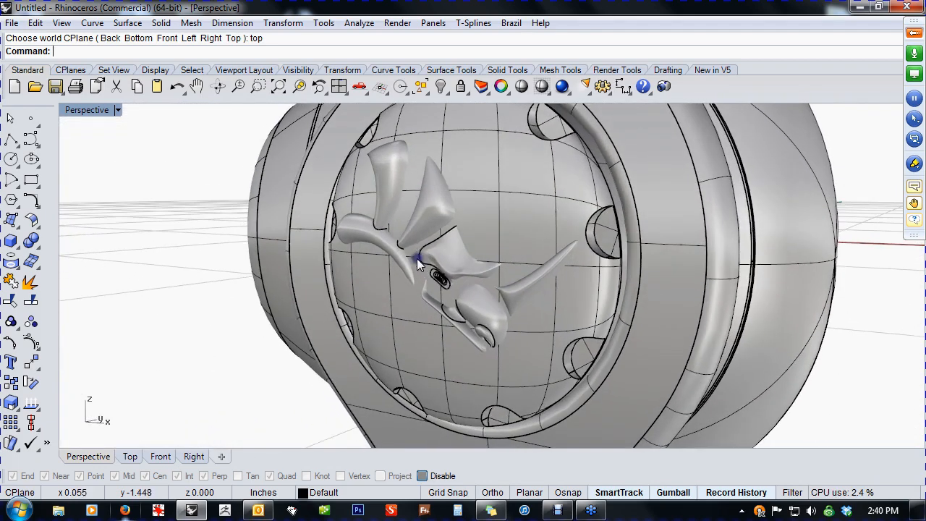
click(33, 238)
click(458, 250)
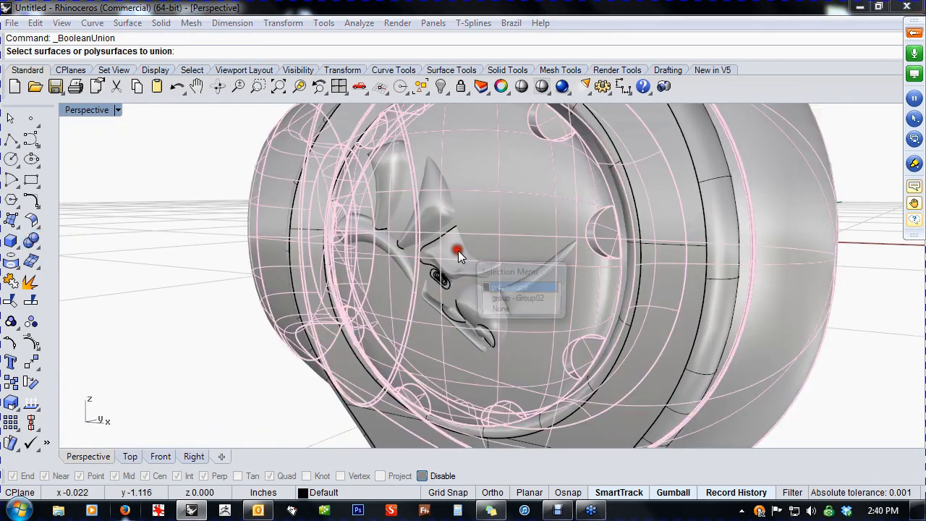
click(517, 300)
click(513, 233)
key(Return)
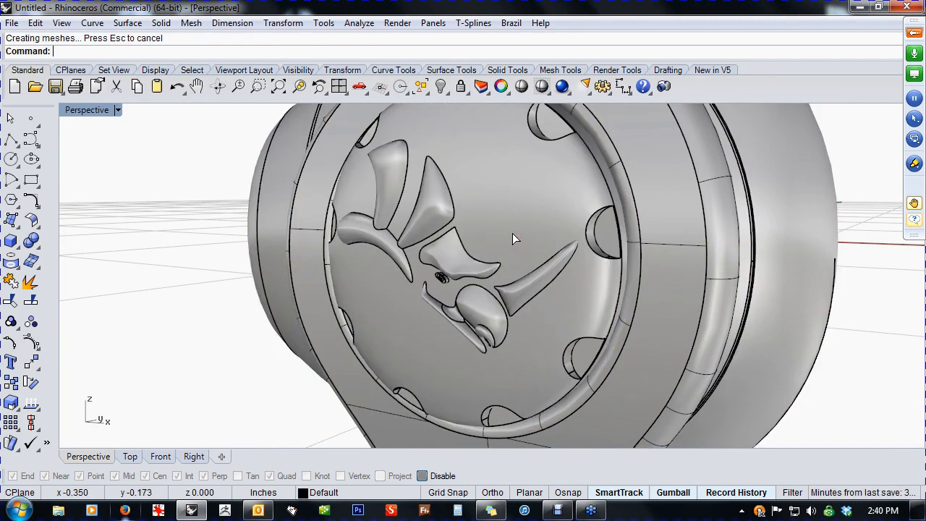
right_drag(512, 233, 395, 295)
key(ctrl+z)
Move the logo about 0.015 in outward along negative Y from the pivot disc
click(210, 341)
scroll(454, 291, up, 3)
click(462, 275)
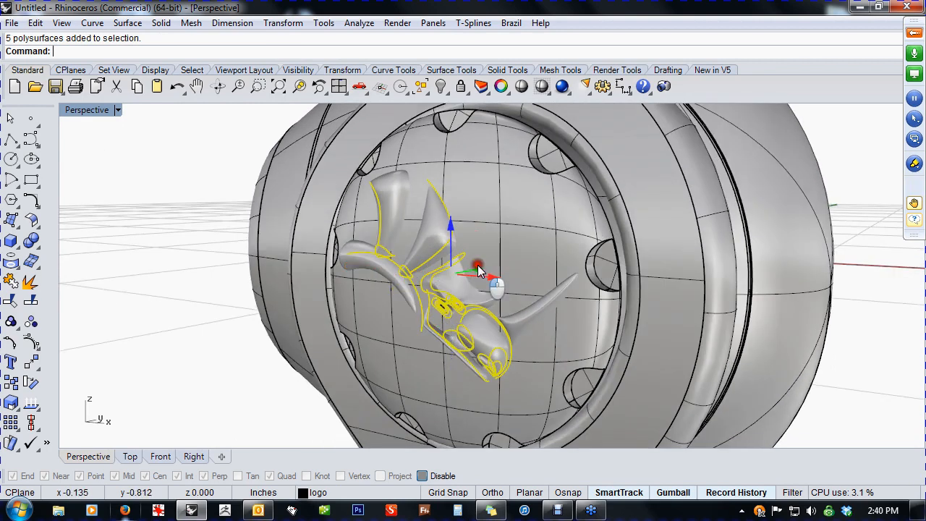
drag(478, 272, 477, 272)
mouse_move(490, 317)
right_down()
mouse_move(410, 302)
mouse_move(477, 320)
right_up()
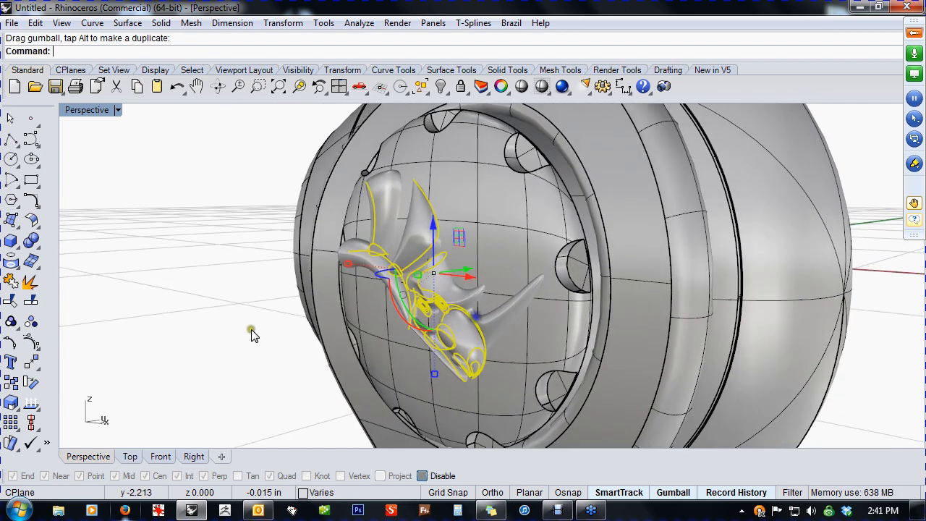
click(220, 334)
right_drag(220, 335, 230, 337)
Subtract the logo from the pivot disc body with Boolean Difference, using DeleteInput=No
click(38, 246)
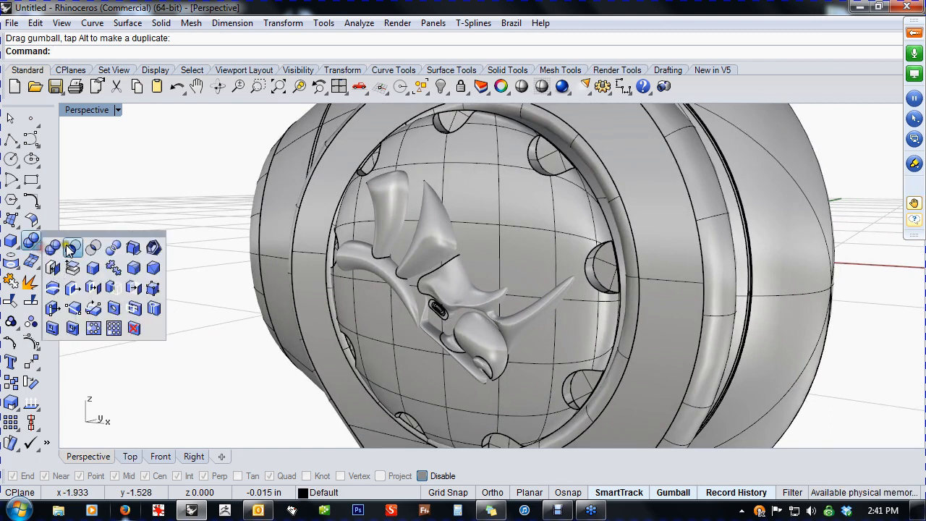
click(70, 248)
click(509, 245)
right_click(507, 243)
click(462, 257)
right_click(259, 258)
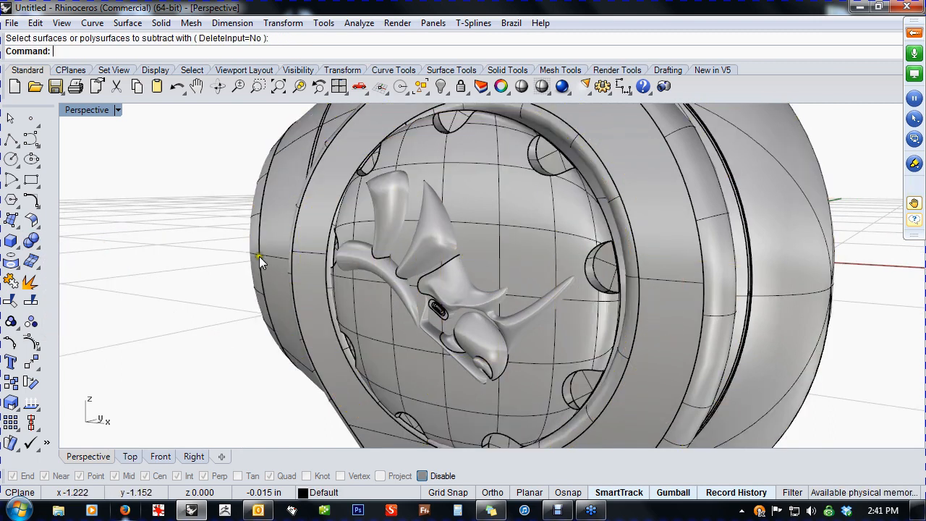
Push the logo about 0.008 in along Y into the pivot disc
right_drag(322, 299, 356, 294)
right_drag(433, 308, 500, 330)
click(387, 313)
drag(408, 259, 413, 257)
click(214, 330)
scroll(212, 332, down, 6)
right_drag(212, 332, 286, 306)
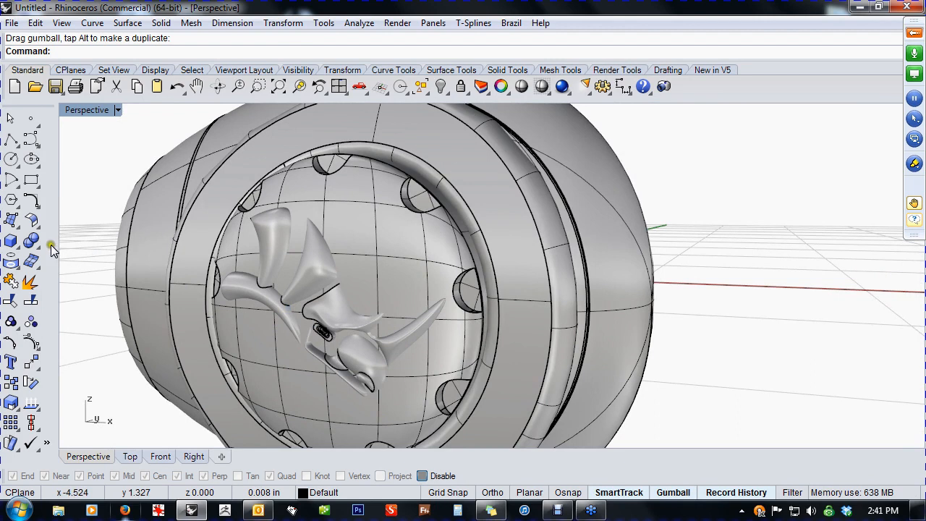
Subtract the repositioned logo from the hair dryer body with Boolean Difference and delete the logo solids
click(38, 247)
click(72, 248)
click(381, 258)
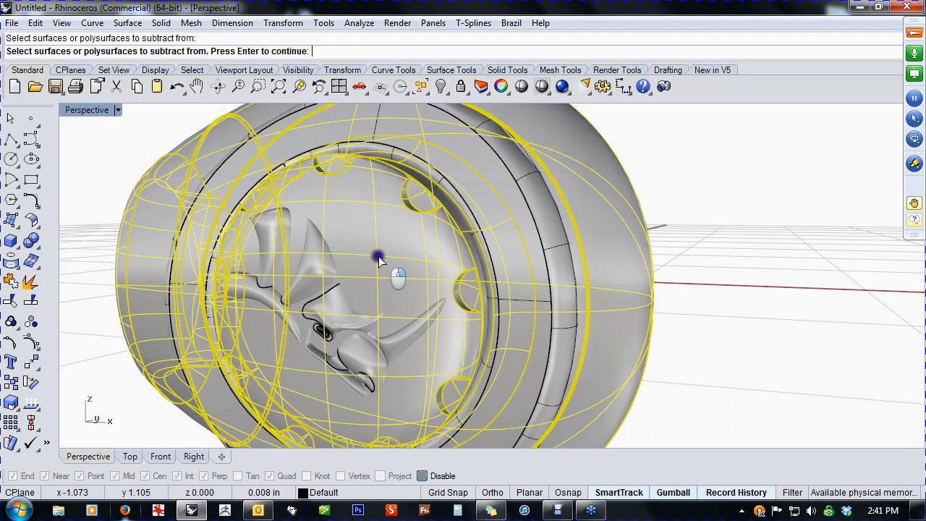
key(Return)
click(304, 268)
key(Return)
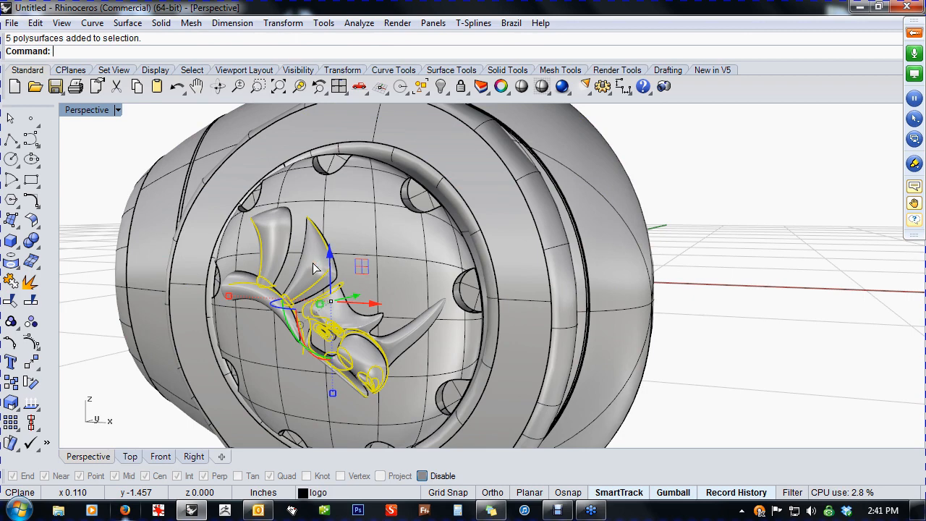
key(Delete)
Examine the engraved logo and the whole hair dryer in a shaded preview without wires
mouse_move(314, 268)
right_down()
mouse_move(352, 310)
mouse_move(440, 286)
mouse_move(505, 258)
mouse_move(541, 195)
mouse_move(647, 230)
mouse_move(664, 268)
mouse_move(473, 292)
mouse_move(458, 312)
mouse_move(473, 345)
mouse_move(355, 323)
mouse_move(555, 336)
mouse_move(520, 318)
mouse_move(504, 323)
right_up()
click(522, 87)
scroll(458, 312, up, 8)
scroll(495, 326, down, 8)
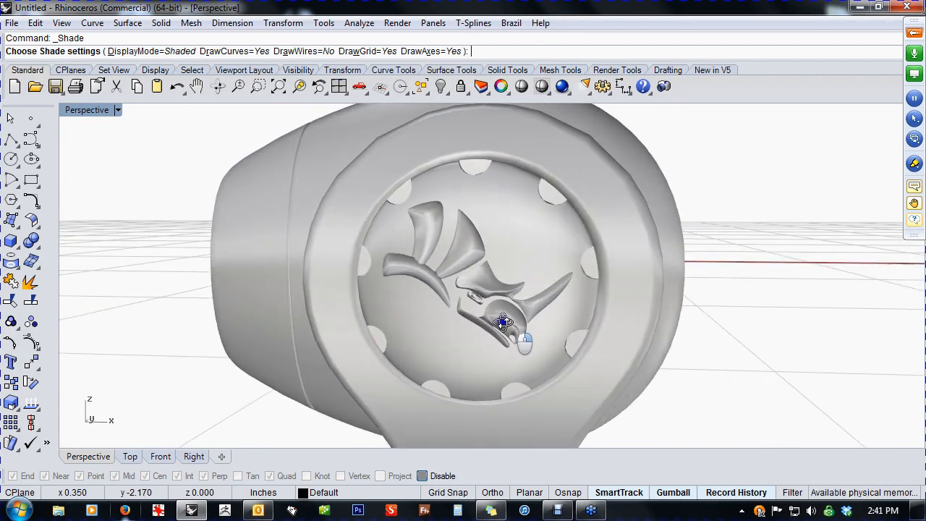
scroll(498, 326, down, 5)
right_drag(451, 303, 525, 311)
scroll(495, 311, down, 5)
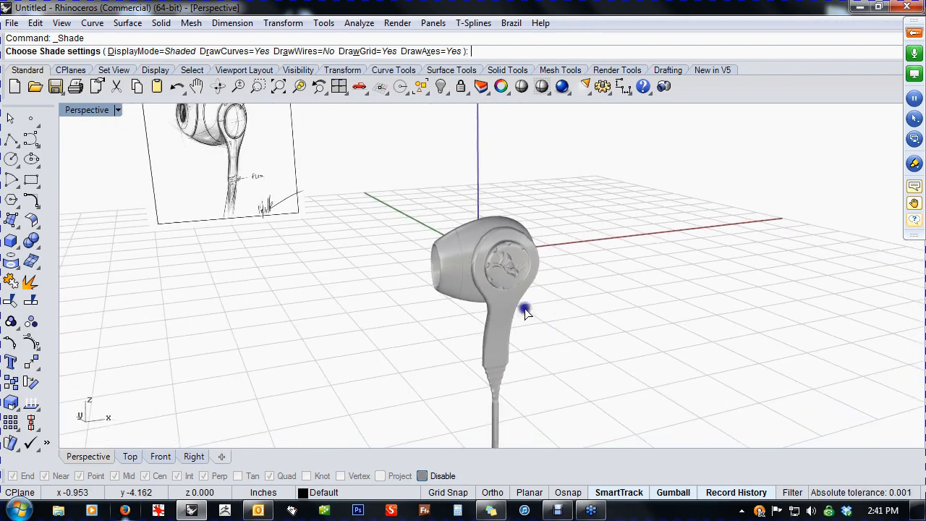
middle_click(588, 316)
mouse_move(592, 318)
right_down()
mouse_move(584, 281)
mouse_move(562, 271)
right_up()
scroll(585, 280, down, 4)
key(Escape)
Duplicate the complete hair dryer with its cord in the Front view, then tilt and place the copy beside the original
drag(591, 201, 489, 328)
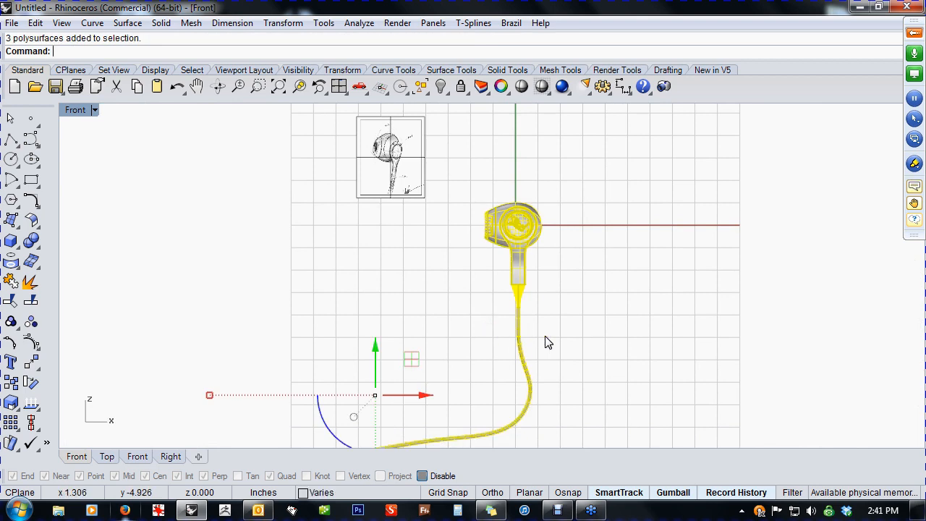
drag(426, 402, 358, 392)
drag(268, 432, 291, 433)
drag(318, 341, 393, 403)
click(409, 367)
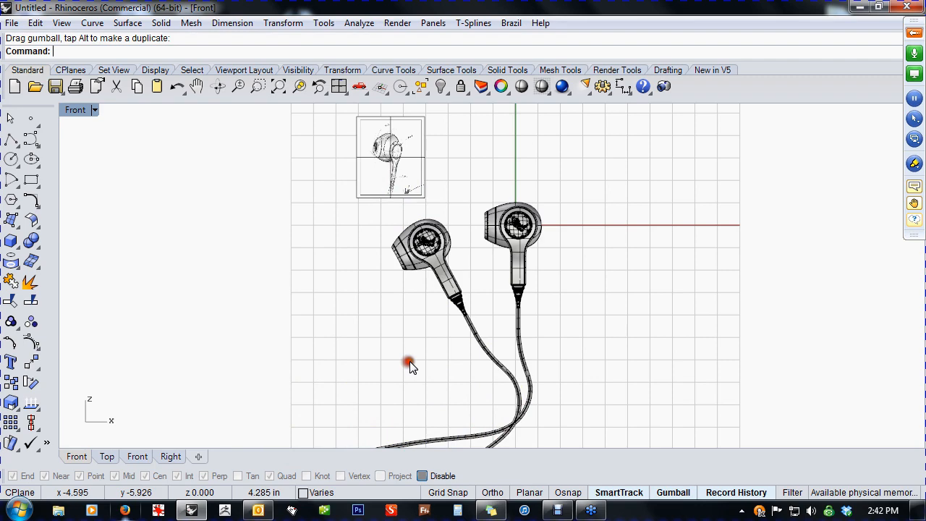
Select both hair dryers with their cords in the Perspective view and rotate them by -90 degrees to lie flat
key(ctrl+F4)
right_drag(425, 352, 588, 348)
scroll(478, 297, up, 6)
drag(420, 377, 418, 372)
right_drag(417, 372, 425, 334)
click(389, 428)
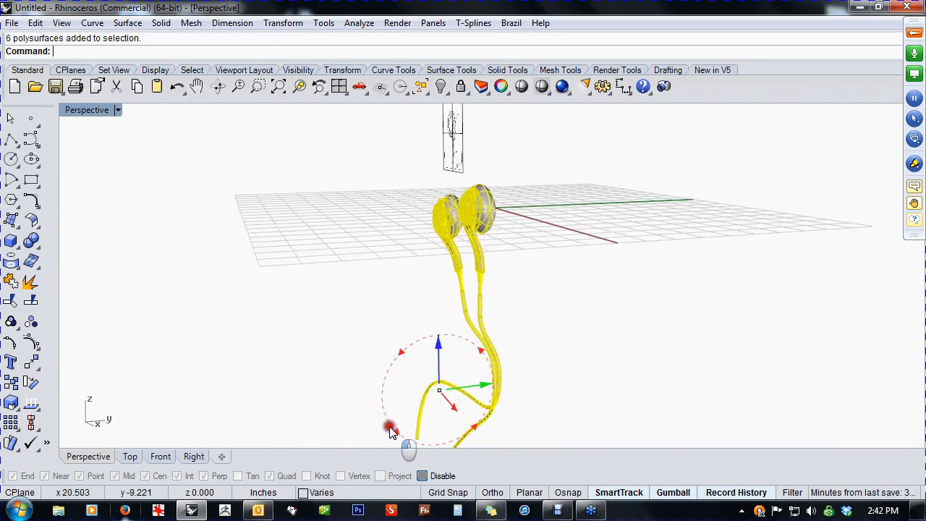
text(-90)
key(Return)
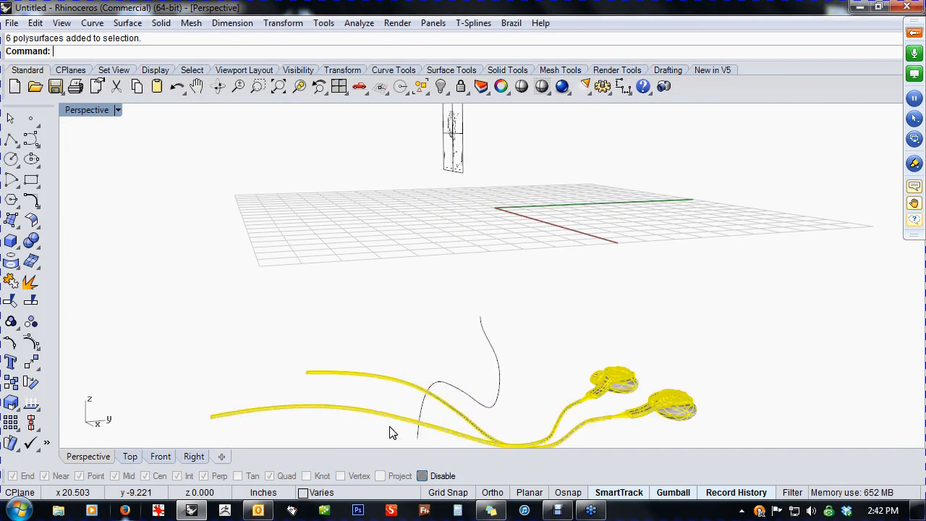
Move both hair dryers with their cords up to the level of the construction plane grid and deselect them
drag(443, 356, 458, 172)
right_click(444, 269)
click(592, 351)
Inspect the two hair dryers from above in a shaded preview without wires
right_drag(591, 341, 557, 426)
right_drag(558, 355, 572, 378)
click(520, 87)
scroll(510, 239, up, 8)
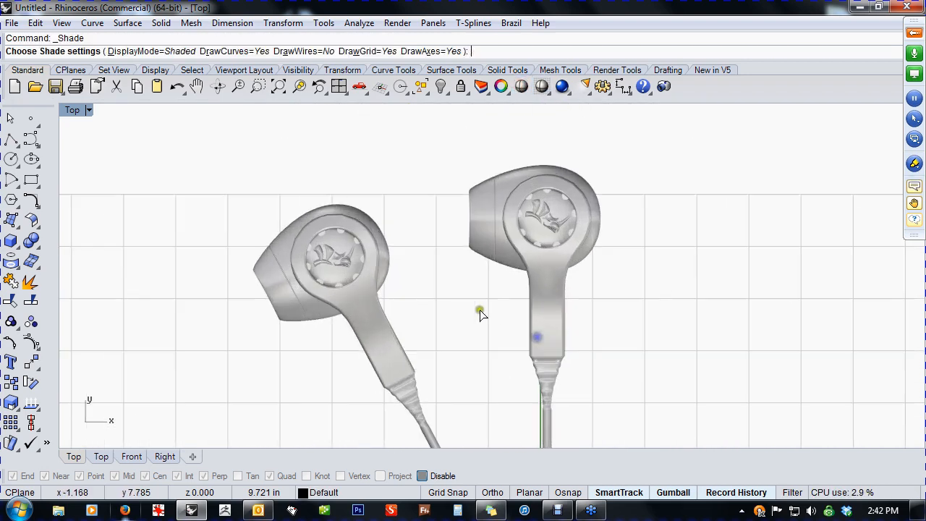
click(506, 350)
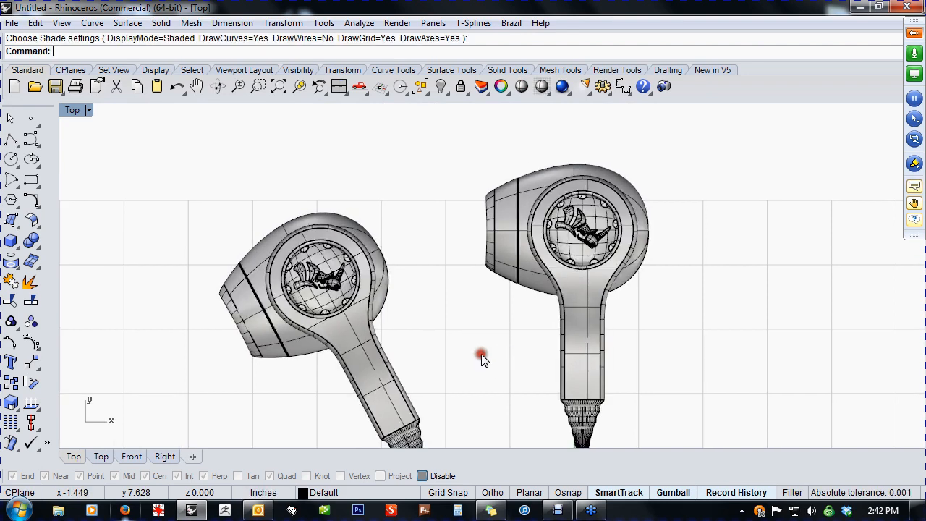
Examine both hair dryers in the Perspective view from several angles, including the ridged flex of the tilted copy up close
key(ctrl+F4)
right_drag(479, 355, 519, 393)
scroll(458, 354, up, 4)
right_drag(490, 320, 487, 370)
scroll(474, 323, up, 4)
right_drag(473, 327, 595, 324)
shift+right_drag(592, 323, 582, 302)
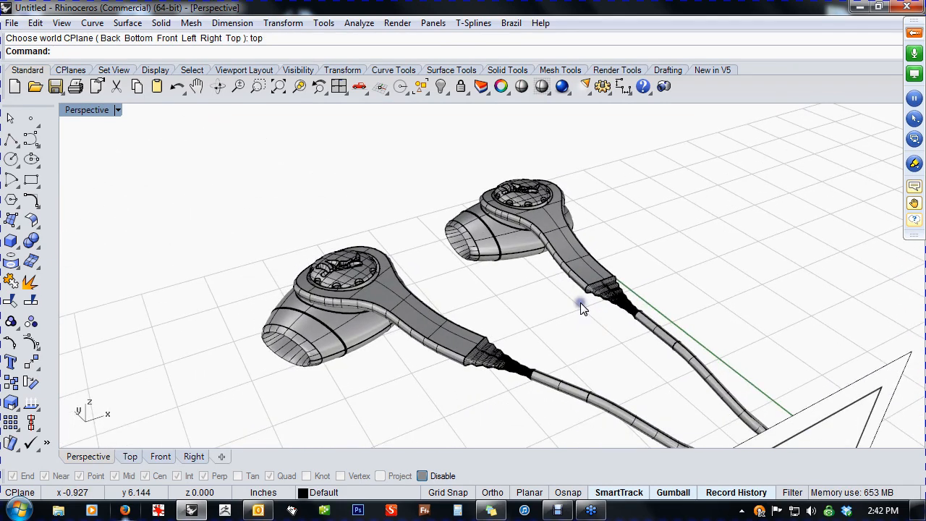
scroll(498, 328, up, 5)
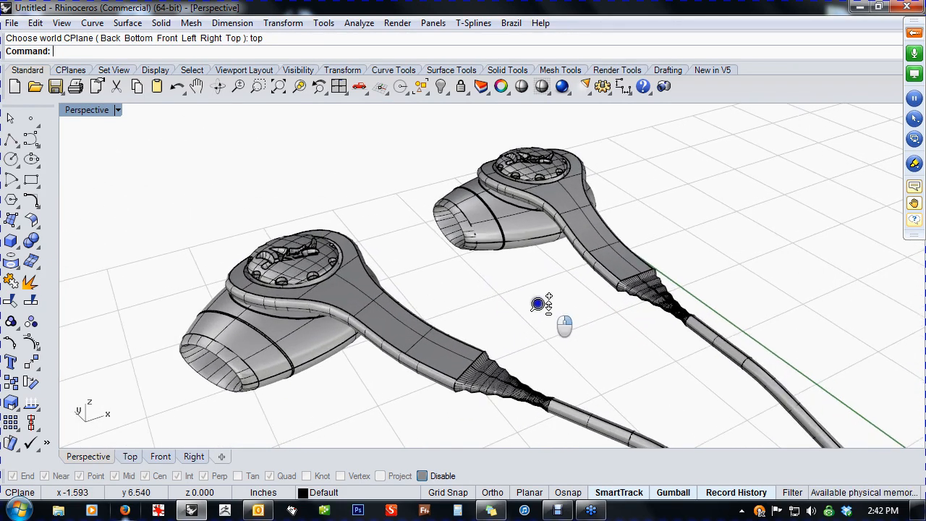
shift+right_drag(552, 315, 532, 316)
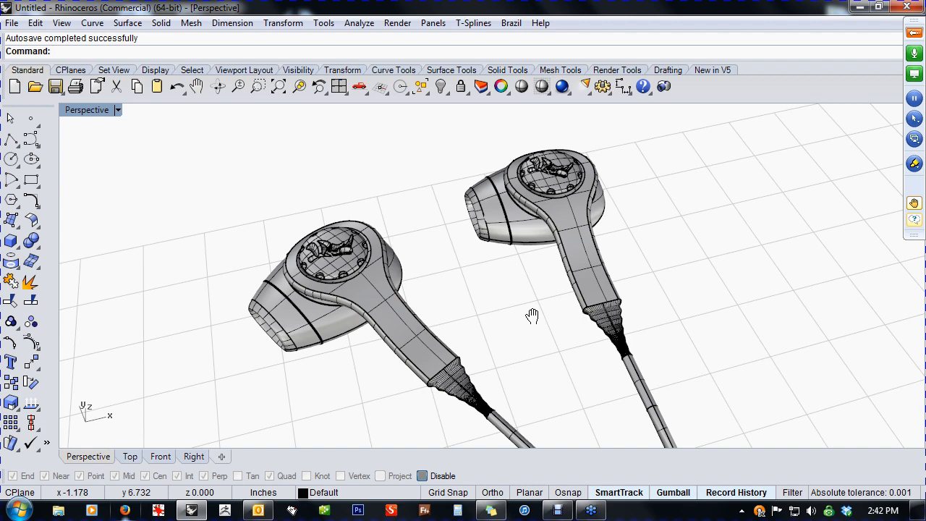
scroll(470, 384, up, 5)
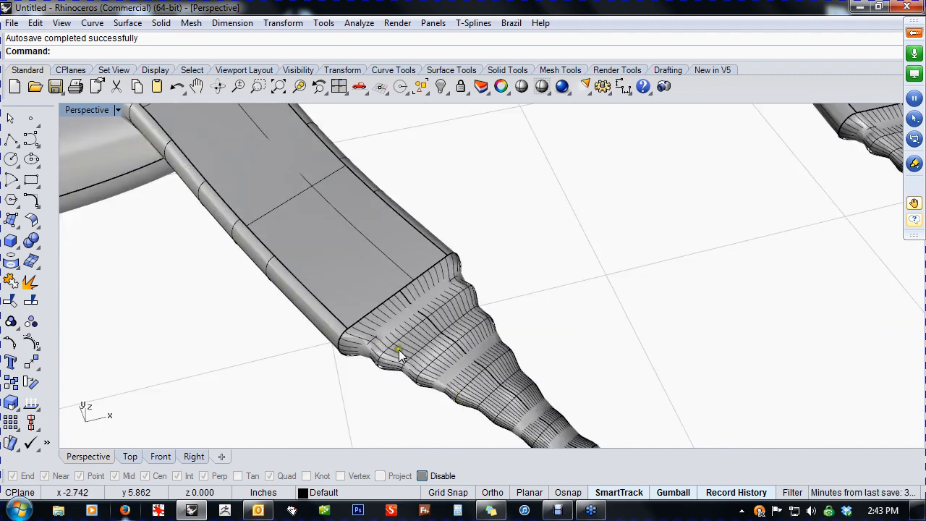
scroll(424, 327, down, 5)
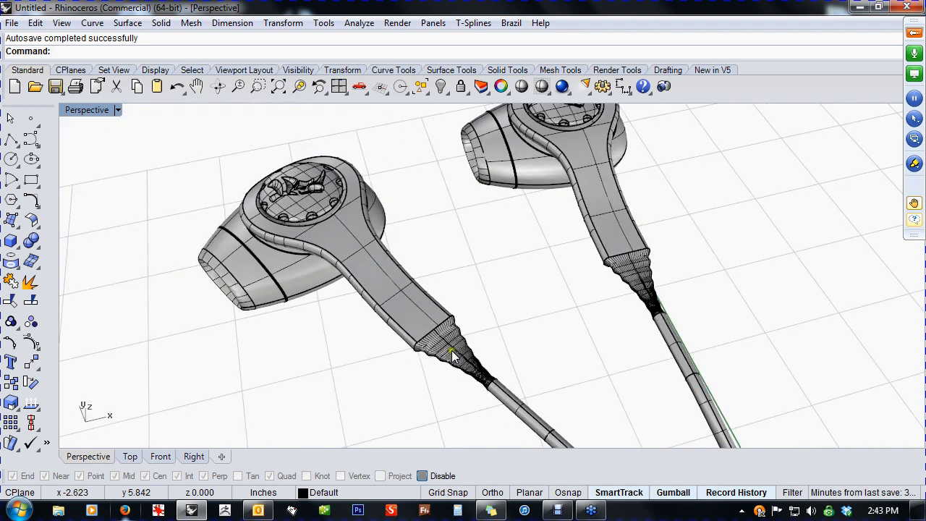
right_drag(524, 330, 575, 290)
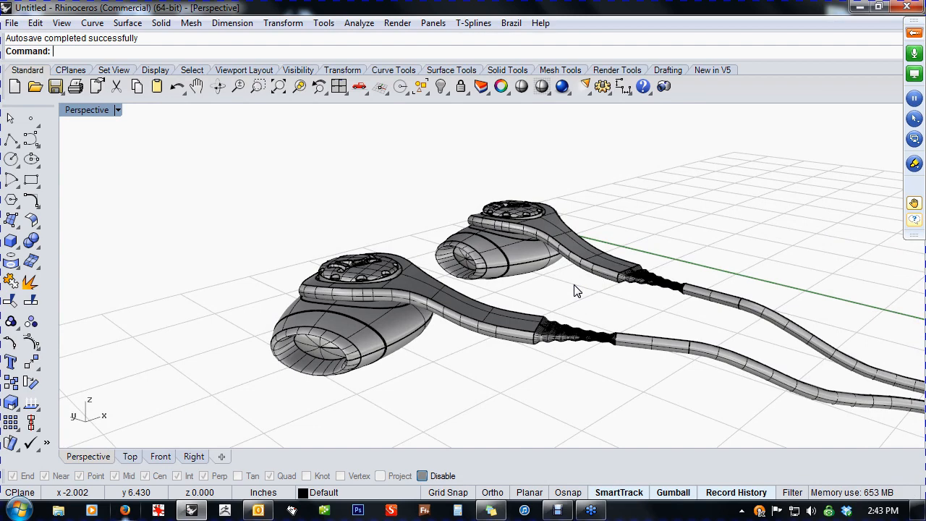